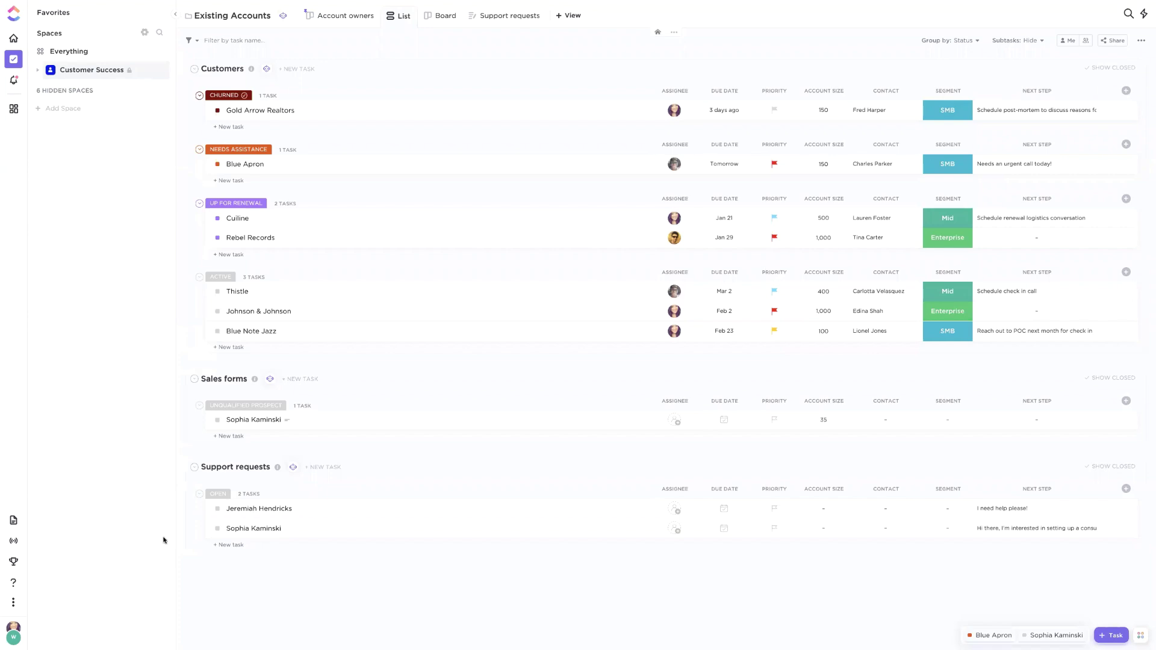
Glance at the help resource center, close it, and expand the Customer Success space
left_click(13, 584)
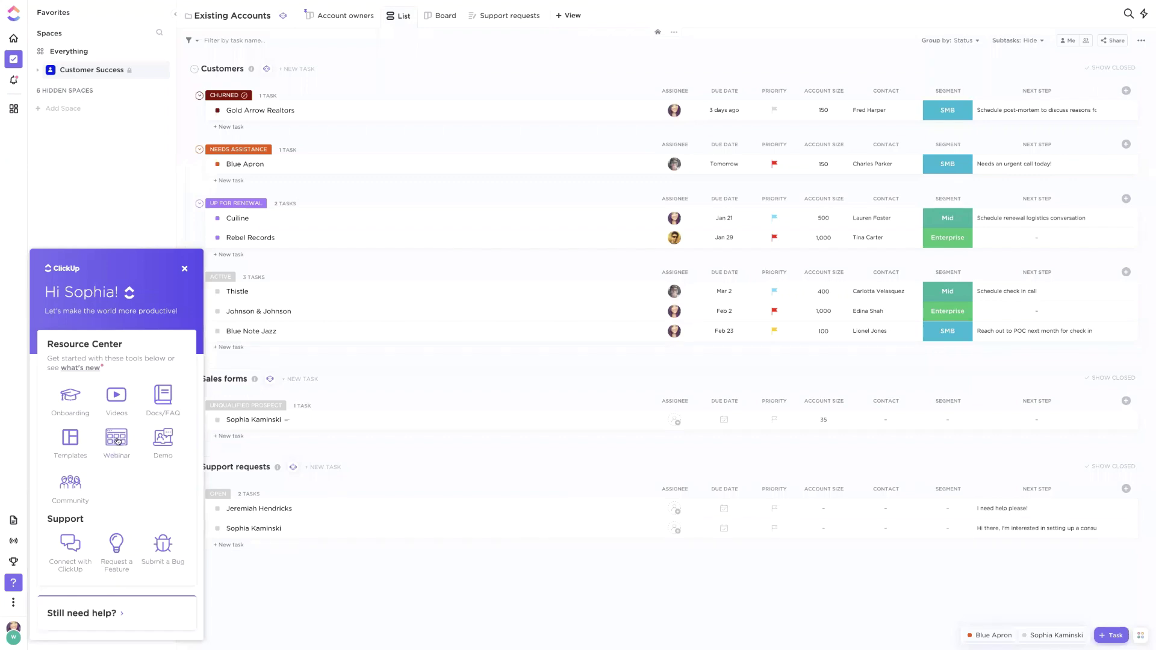
left_click(185, 269)
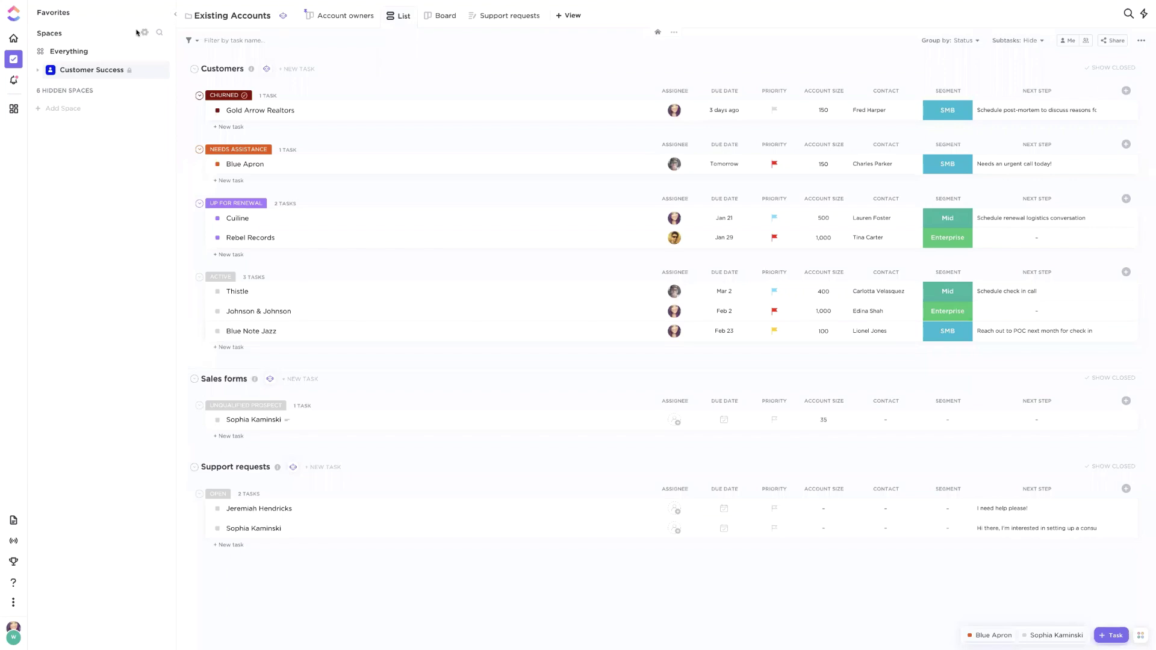
left_click(40, 71)
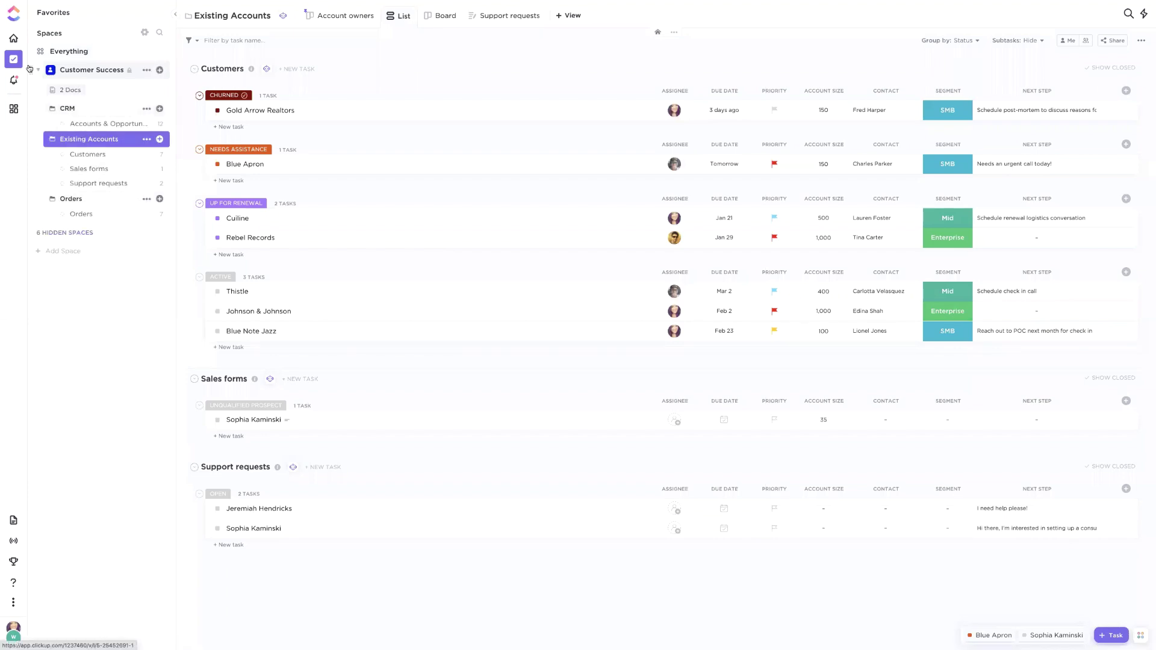
Set the layout size and style to Simple from the sidebar settings and confirm
left_click(145, 33)
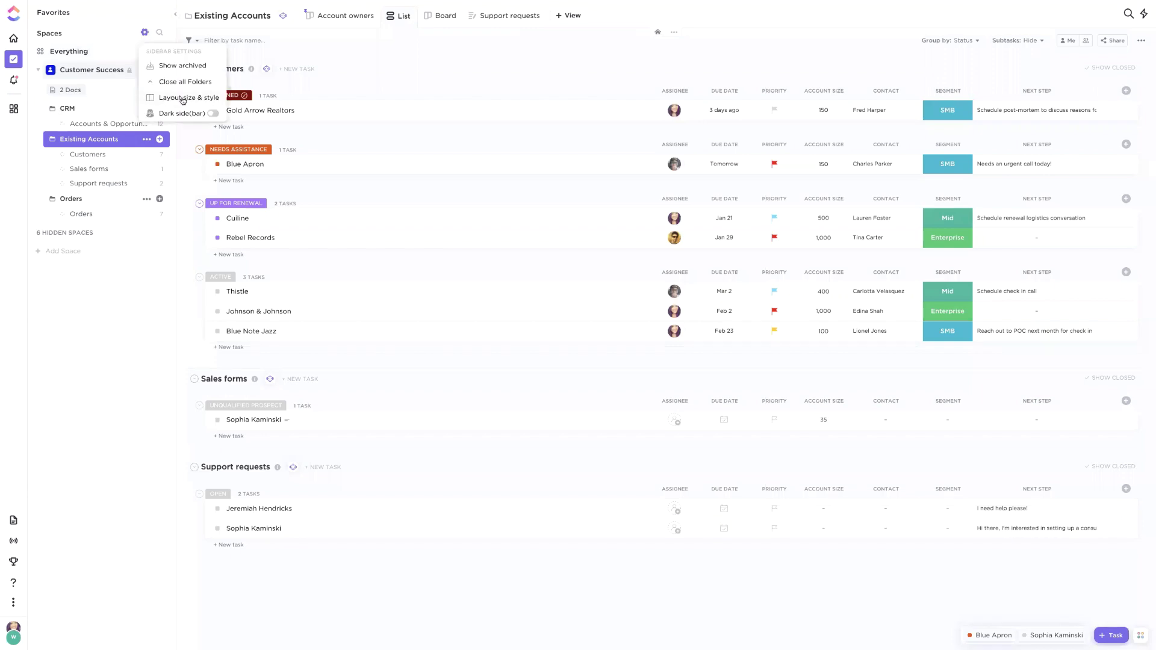
left_click(172, 98)
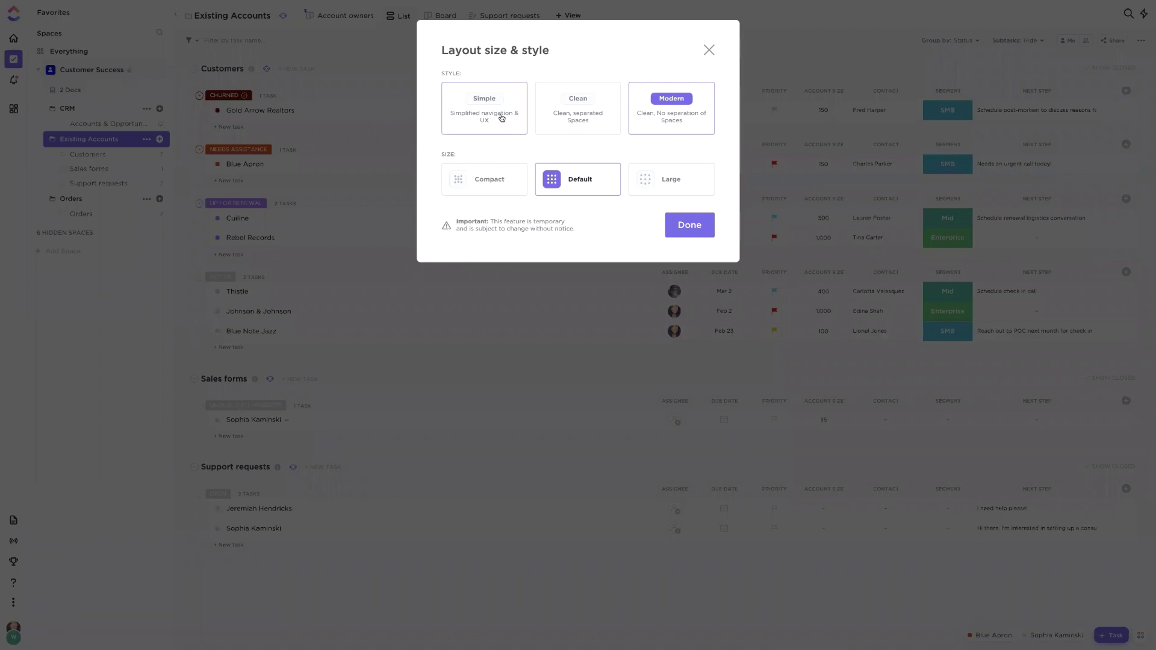
left_click(502, 117)
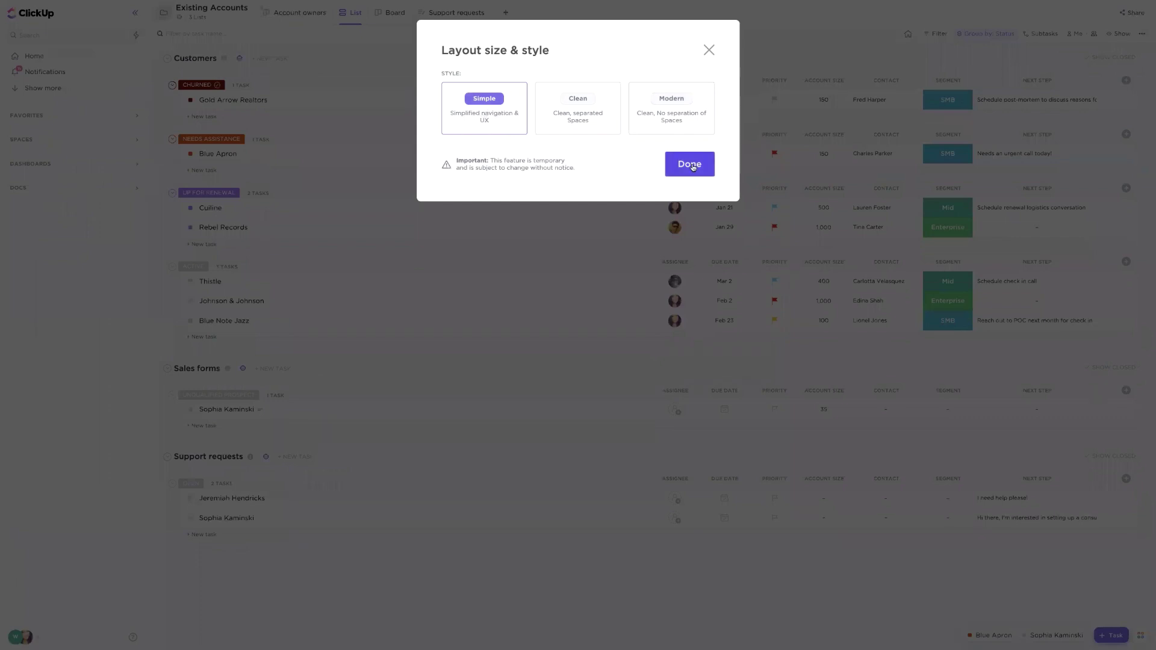
left_click(693, 167)
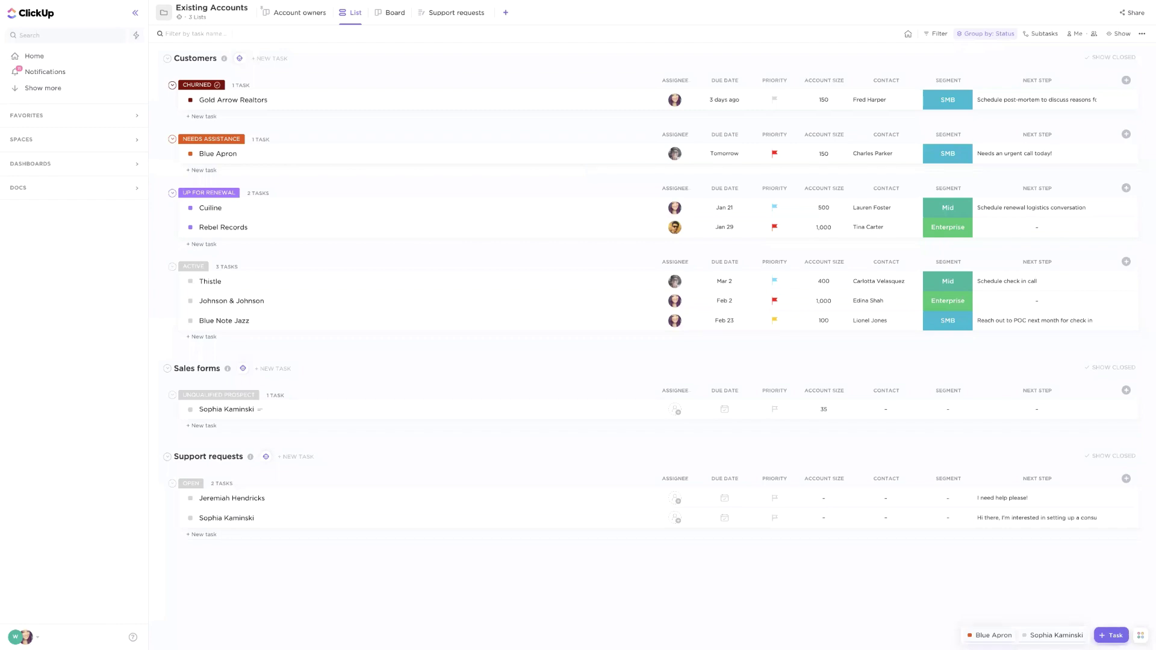
Expand Spaces and the Customer Success space, then open its CRM folder
left_click(22, 142)
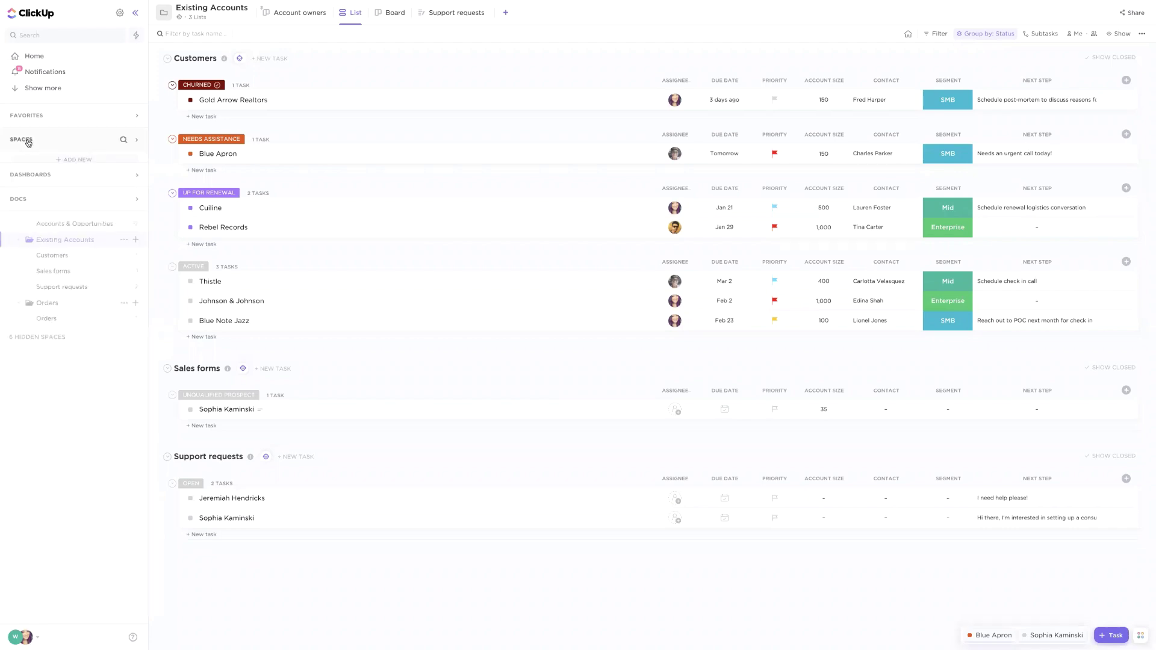
left_click(45, 193)
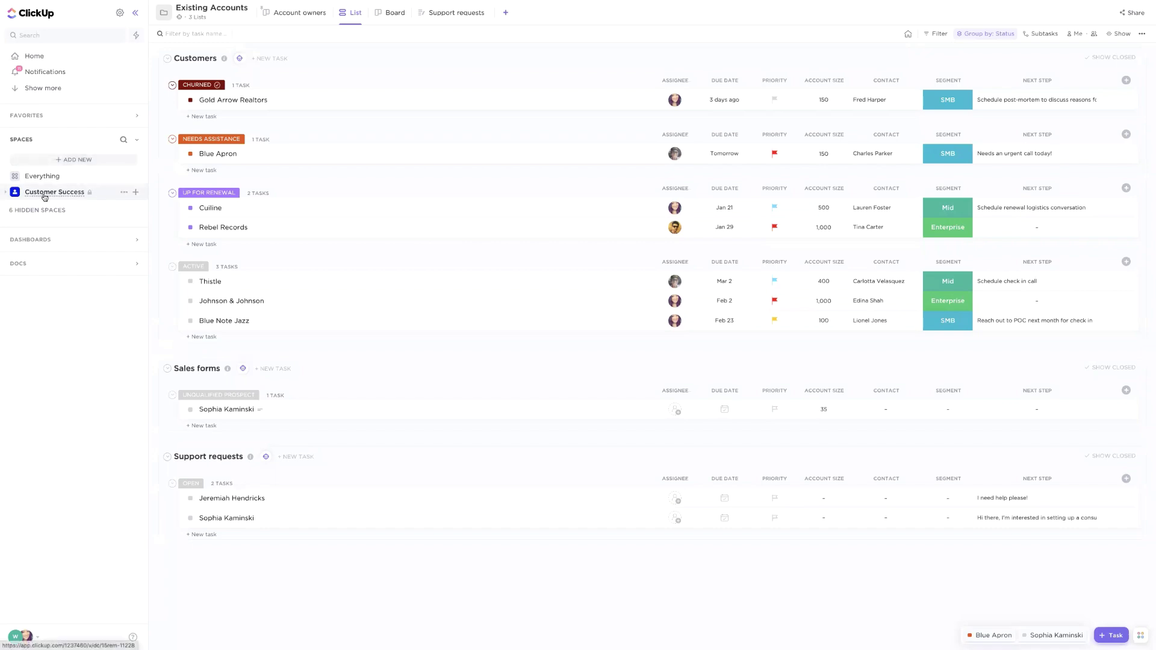
left_click(7, 193)
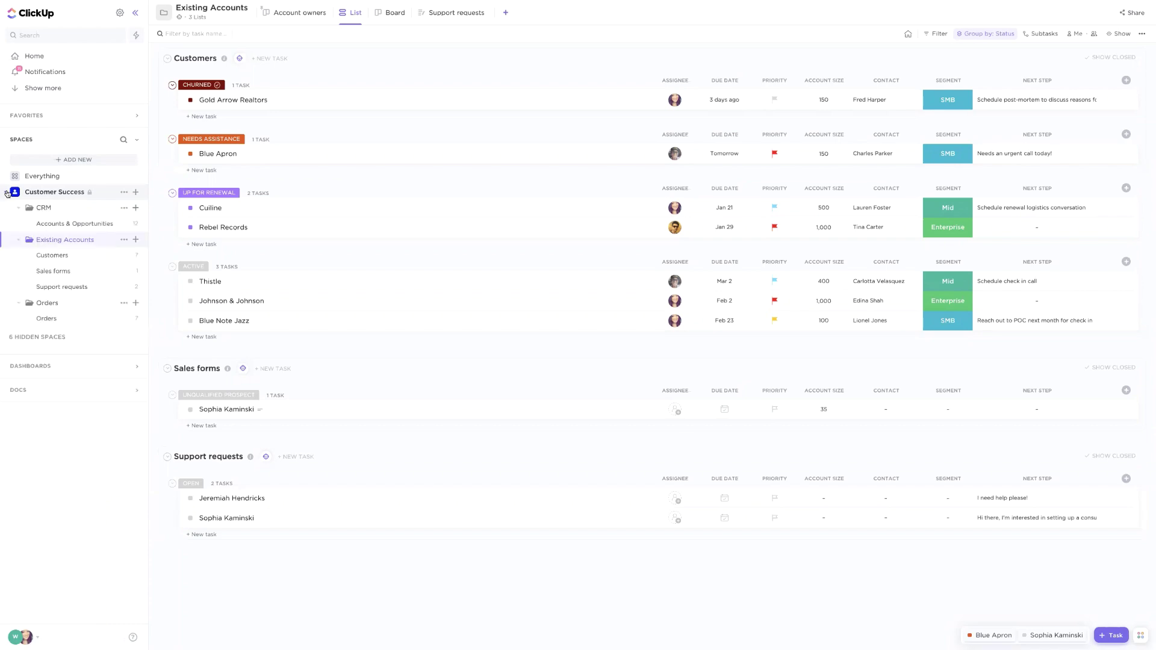
left_click(39, 208)
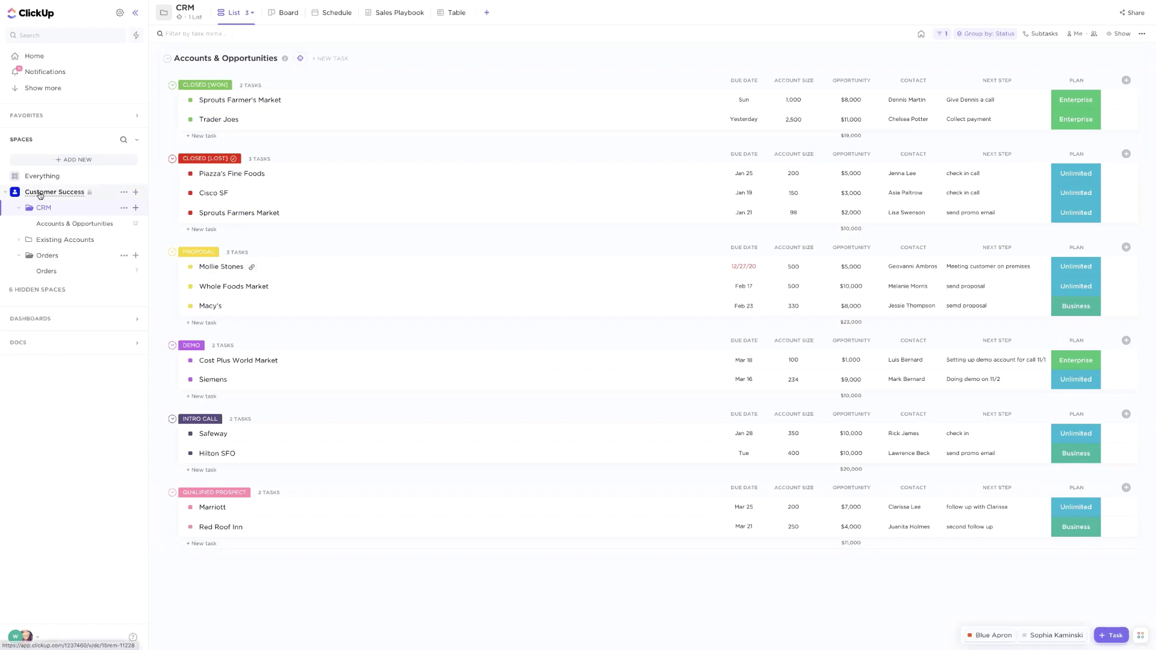
left_click(135, 193)
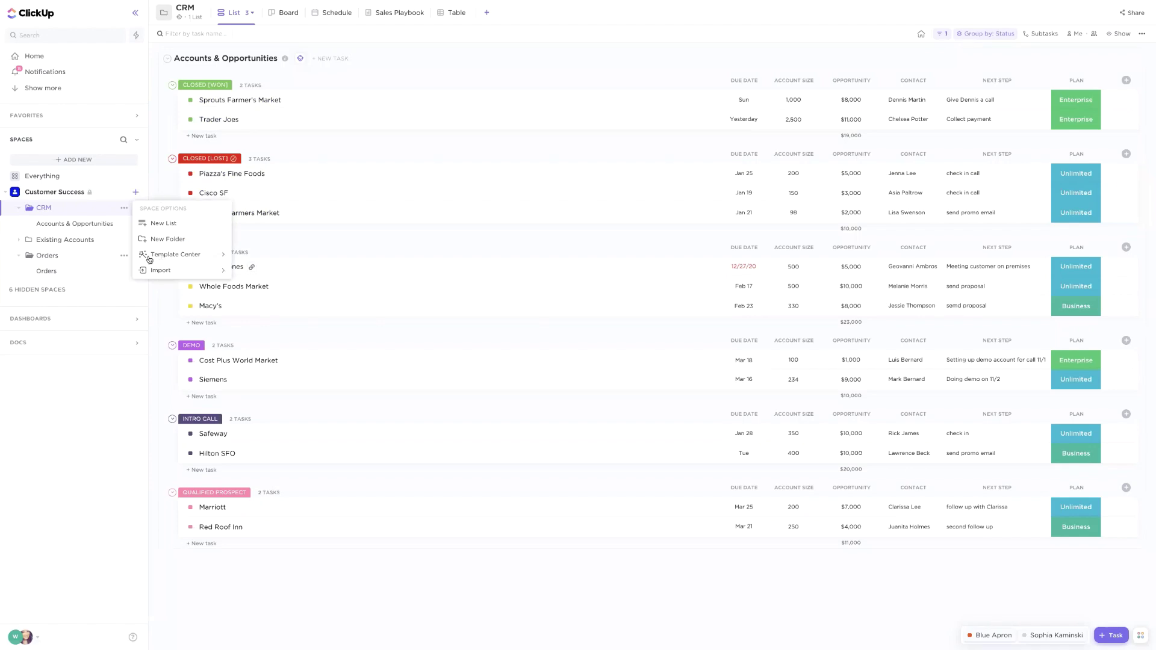
mouse_move(188, 260)
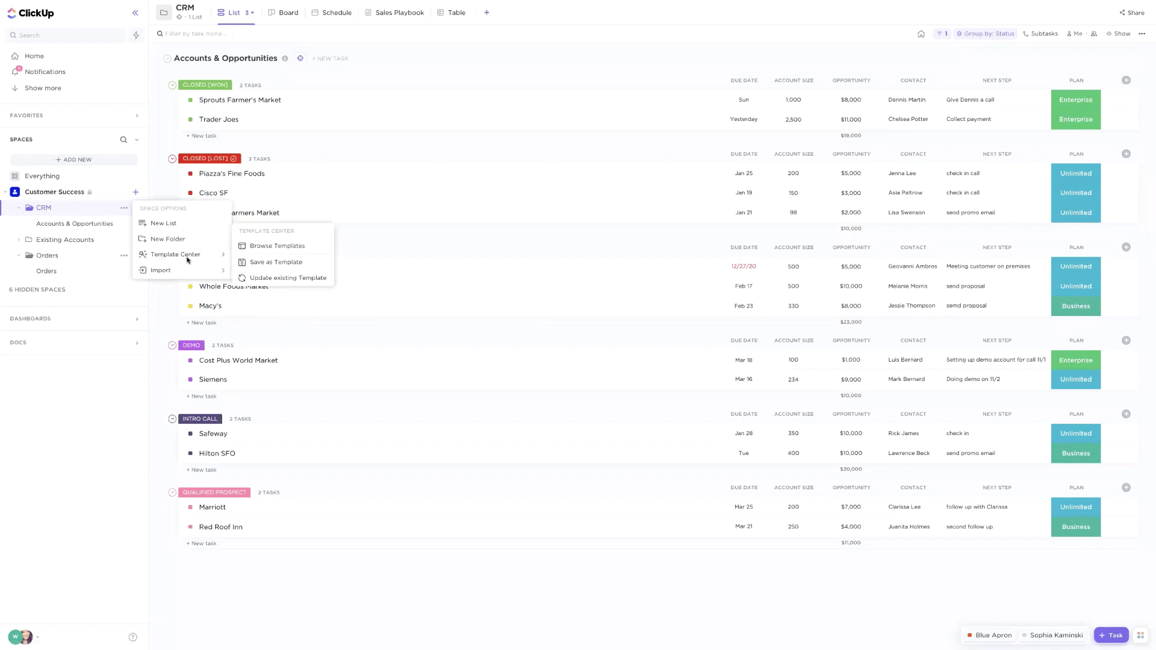
left_click(253, 248)
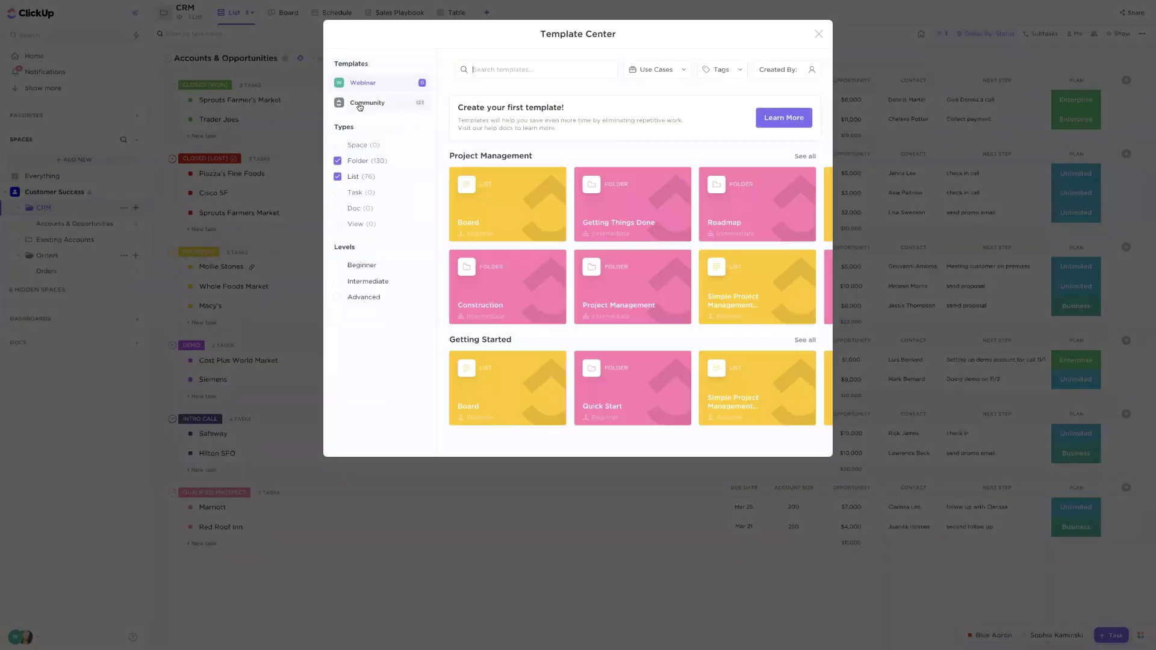
left_click(370, 106)
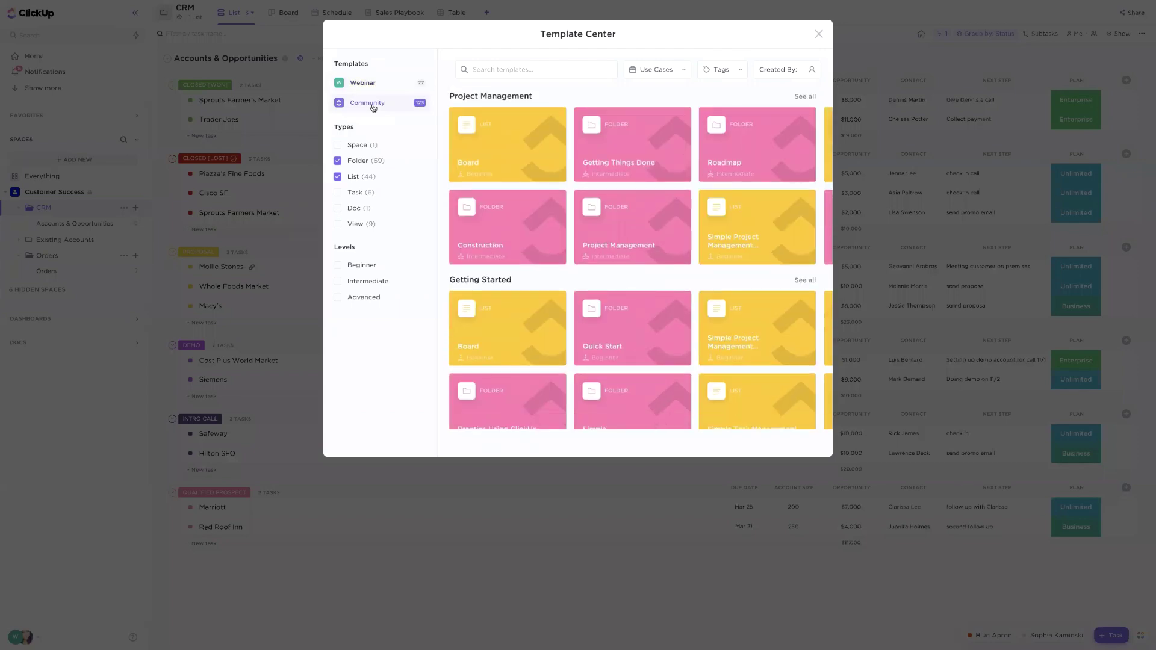
left_click(649, 70)
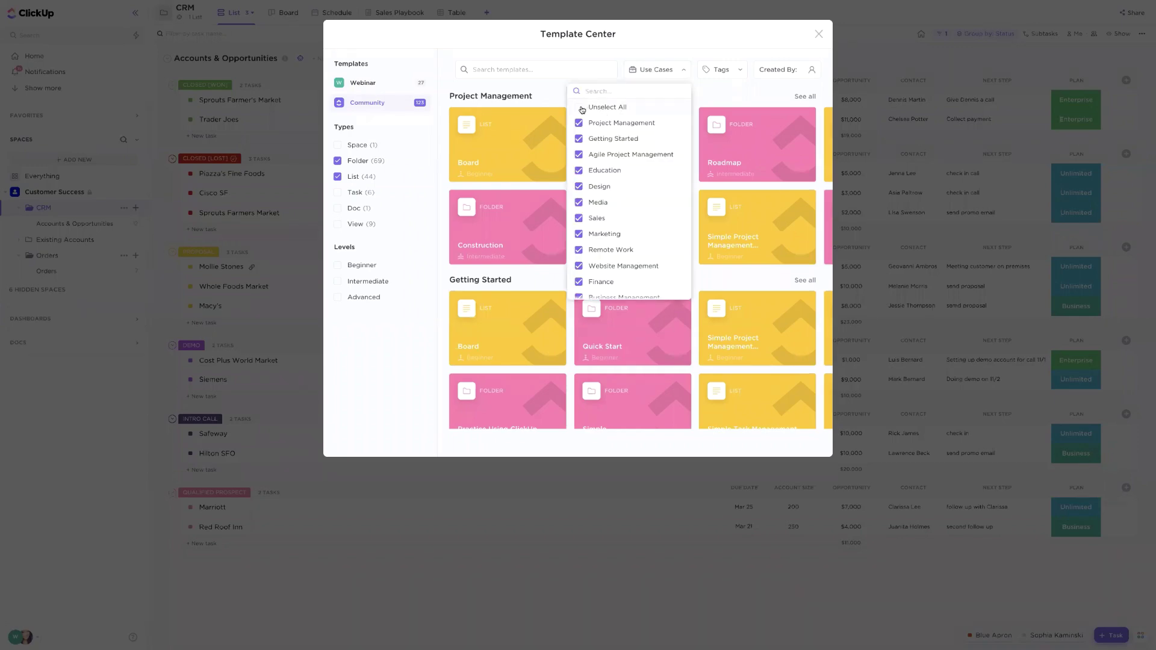
left_click(582, 108)
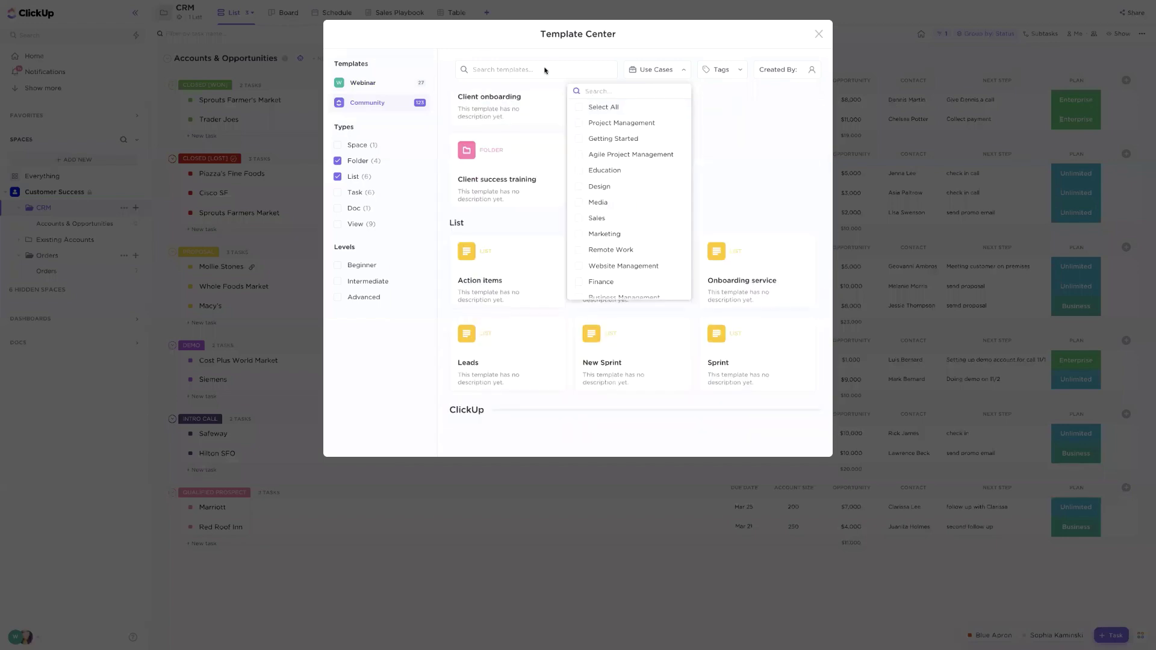
type("CRM")
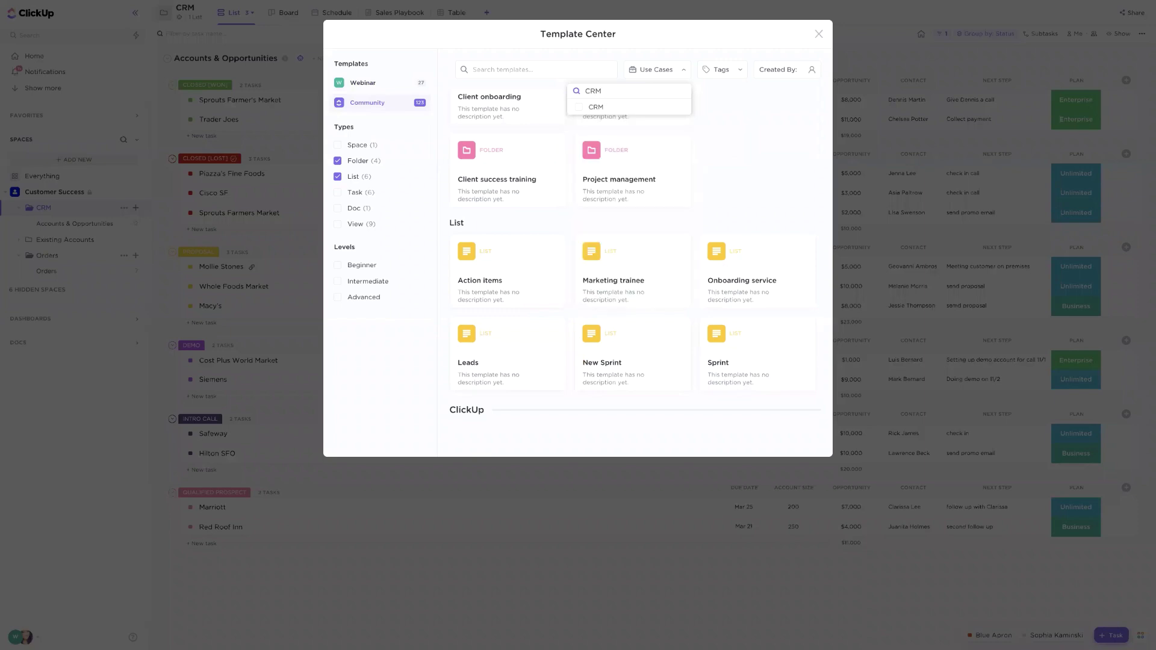
left_click(576, 108)
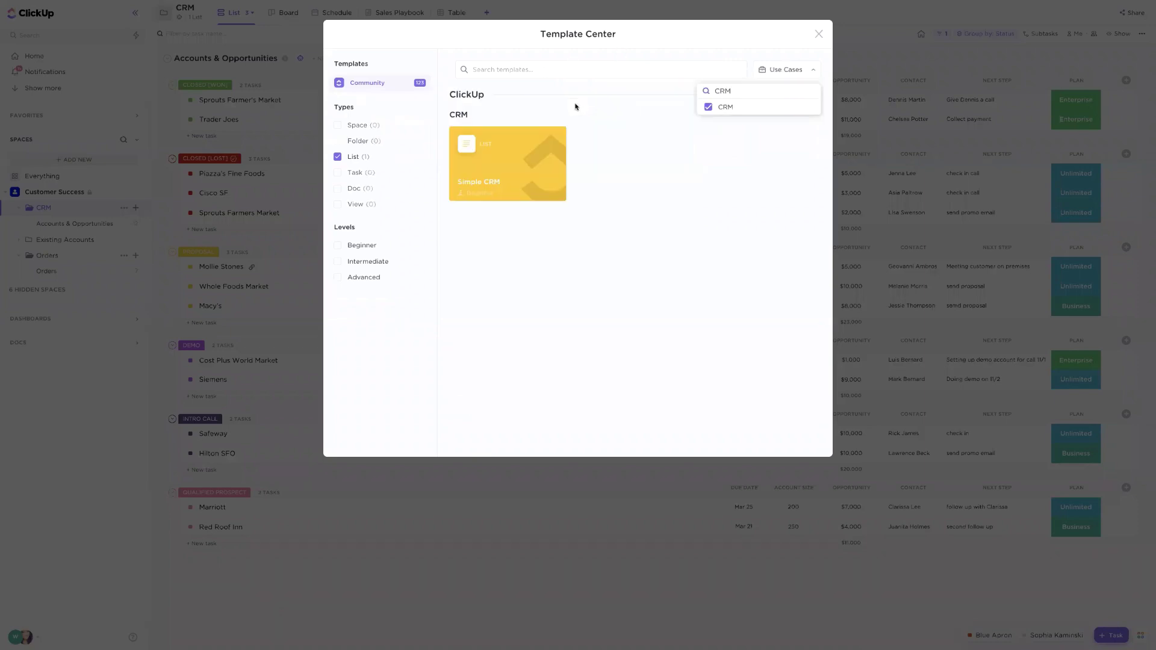
left_click(619, 110)
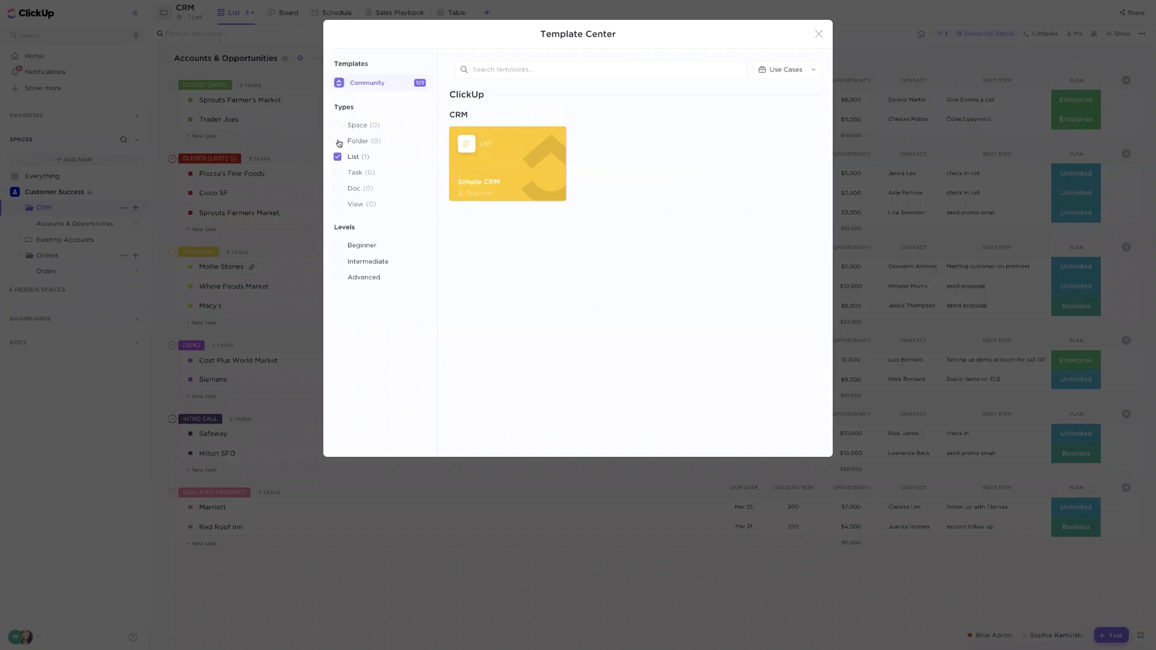
left_click(808, 72)
left_click(507, 112)
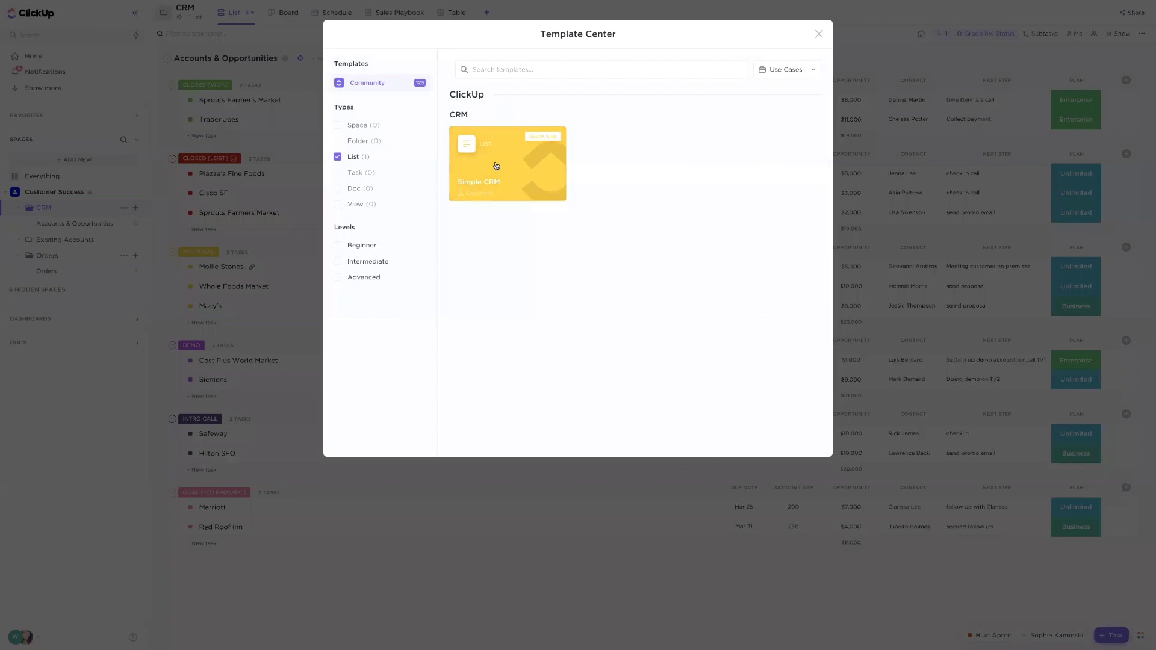
left_click(497, 166)
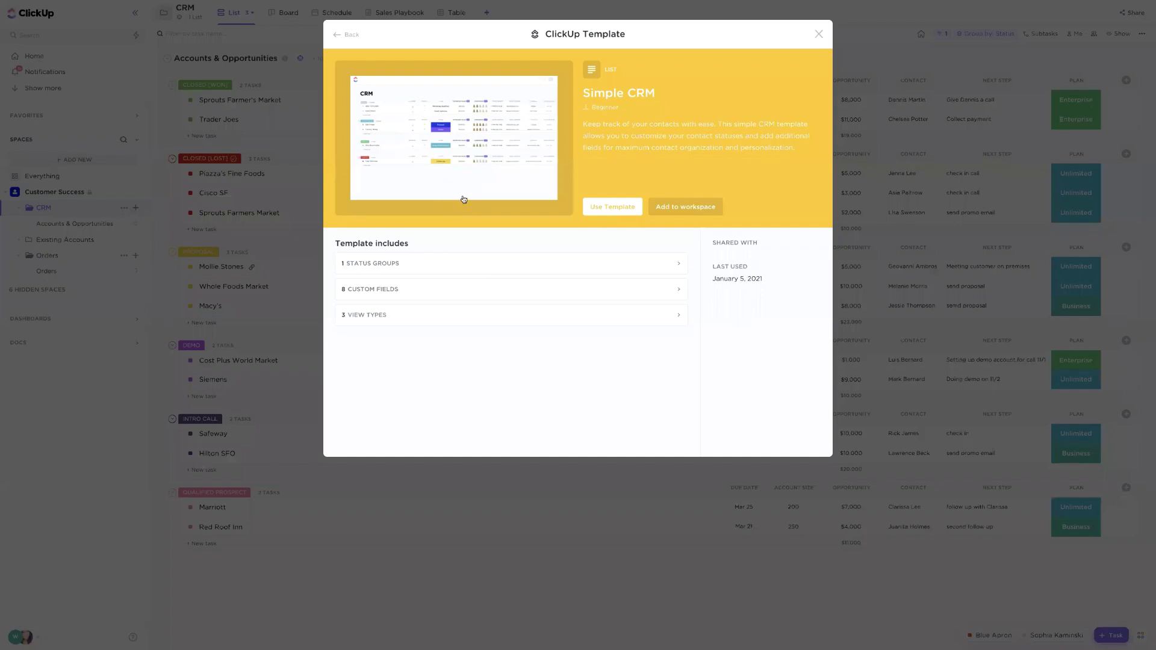
left_click(342, 39)
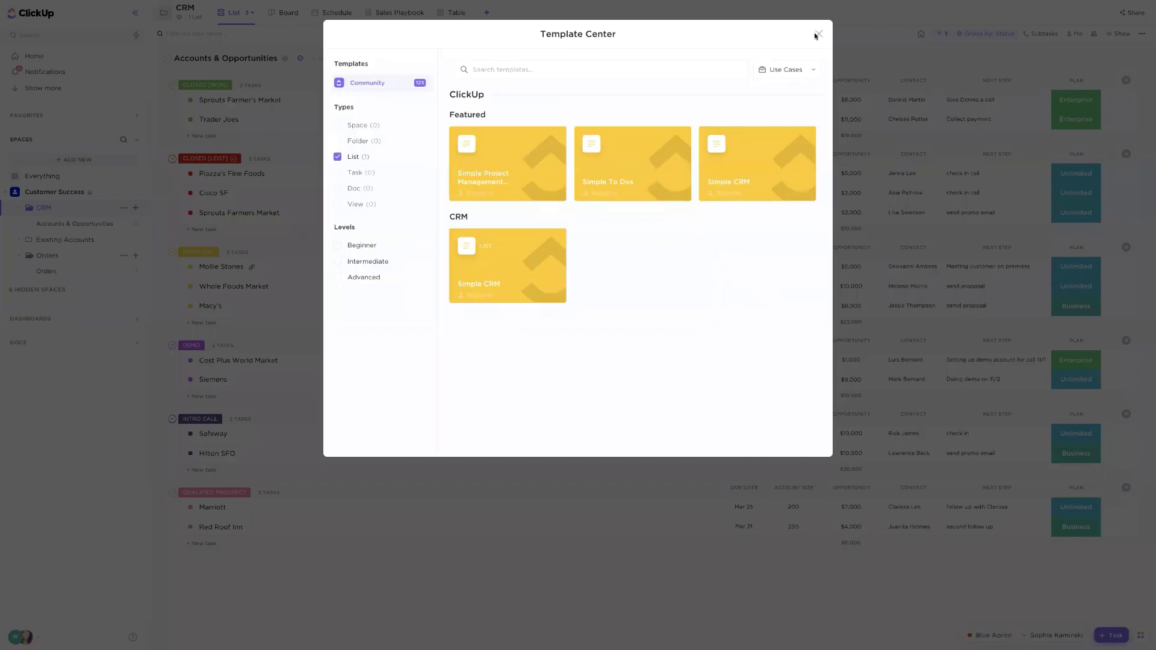
left_click(817, 34)
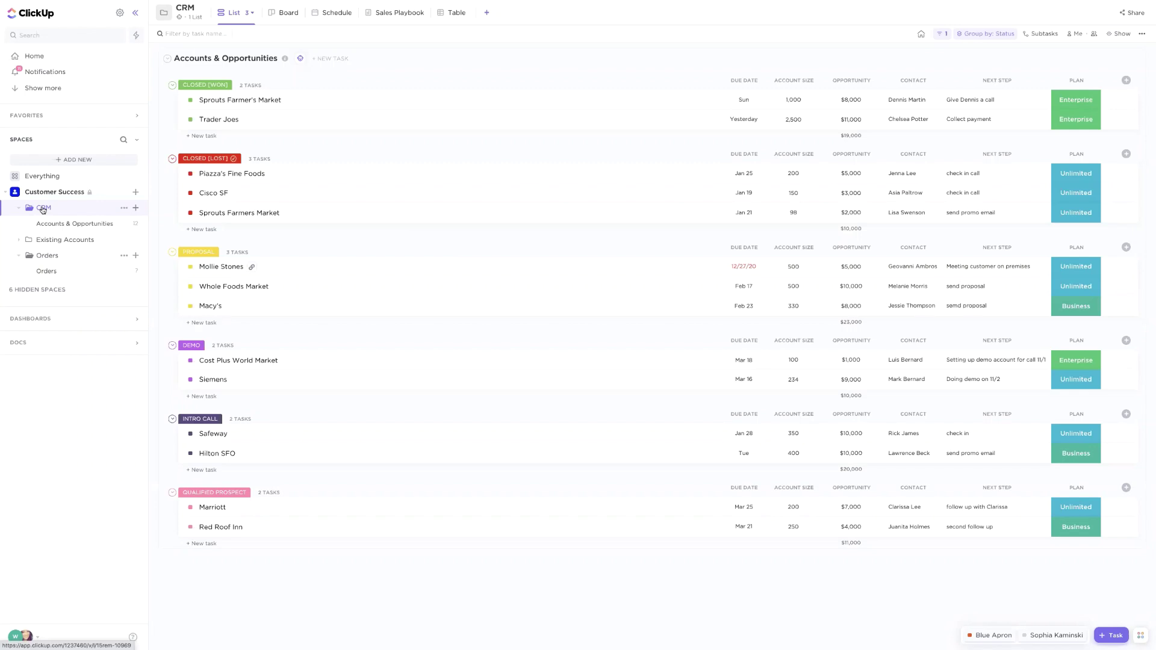
Hide the sidebar and change Piazza's Fine Foods' status from CLOSED [LOST] to PROPOSAL
left_click(135, 14)
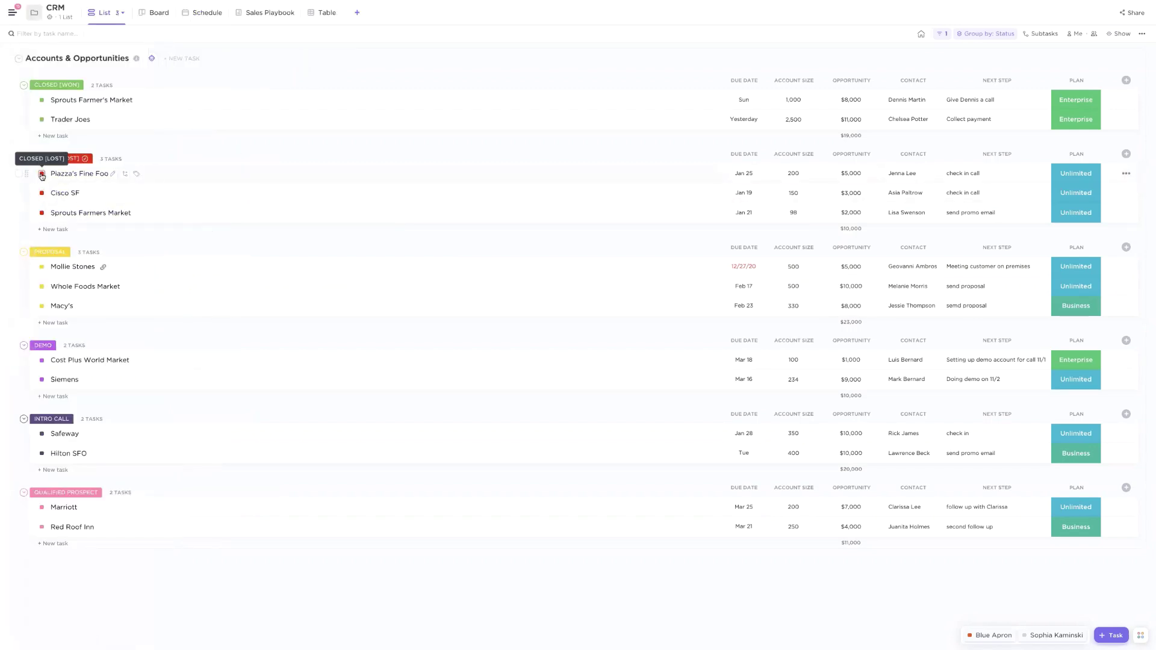
left_click(41, 174)
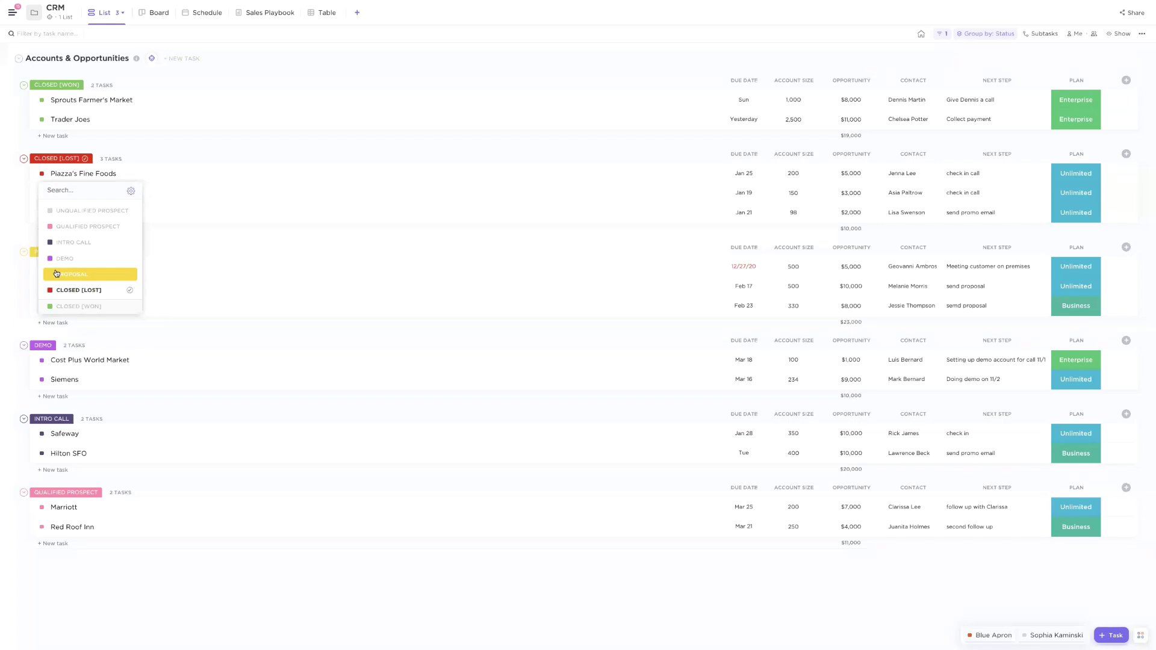
left_click(56, 274)
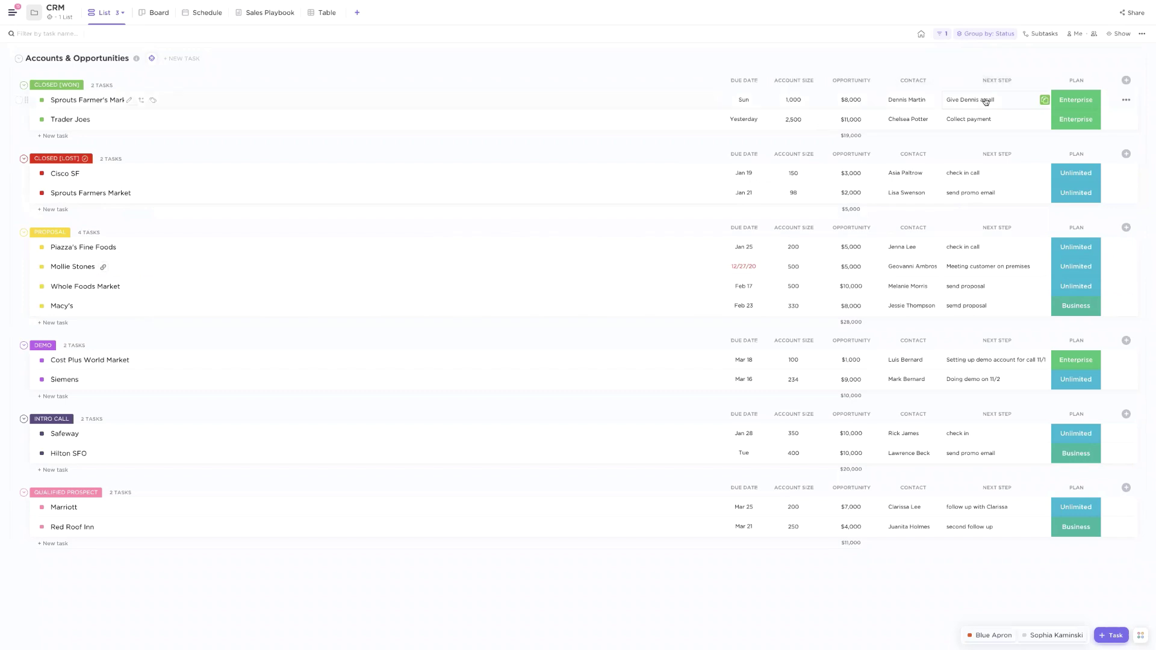
Bring up the Plan cell options for Sprouts Farmer's Market
left_click(1074, 100)
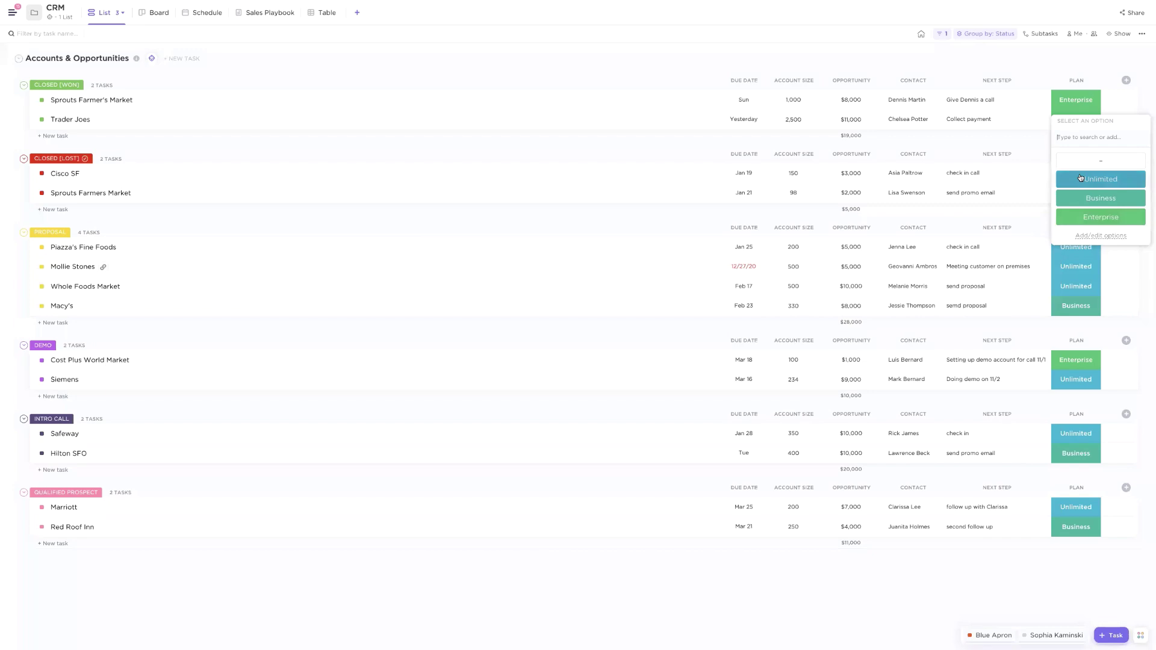
left_click(1043, 62)
left_click(1076, 98)
Dismiss the plan options and browse the Hidden and Create New Field lists without adding any field
left_click(1115, 67)
left_click(1125, 81)
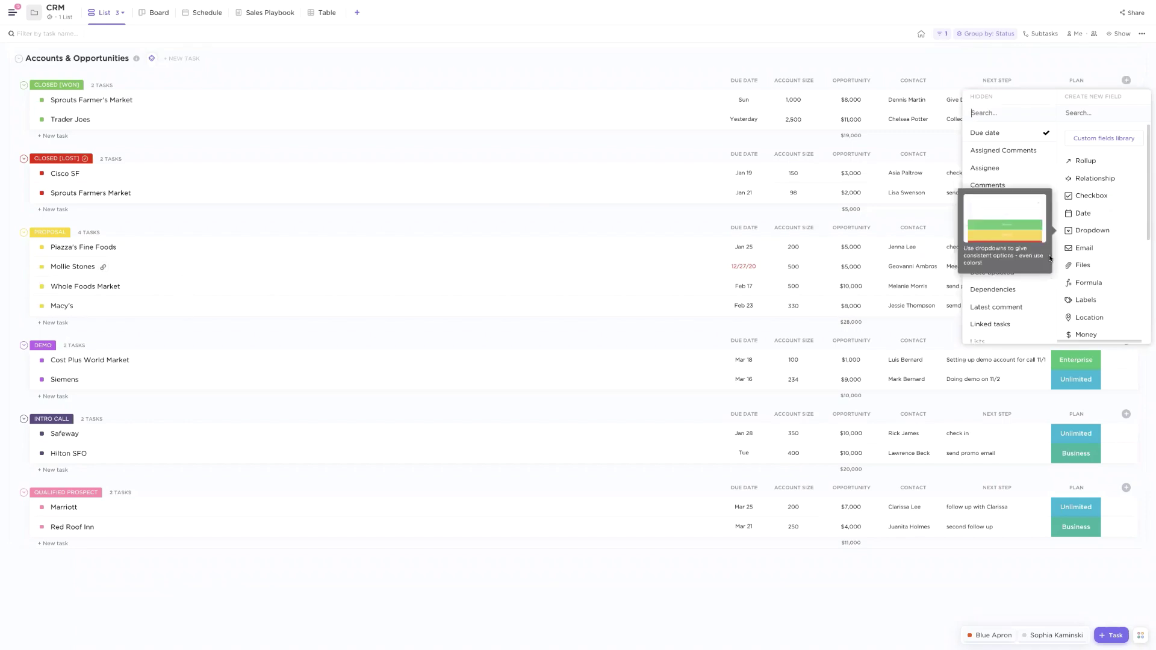
scroll(988, 257, "down", 5)
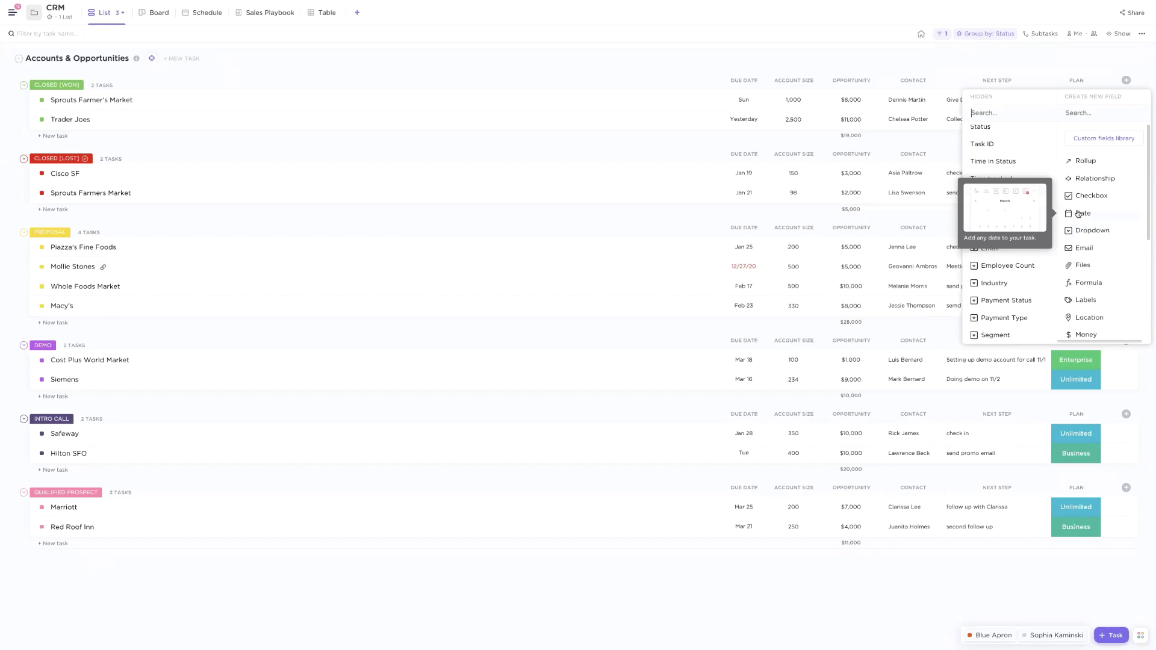
scroll(1078, 213, "down", 3)
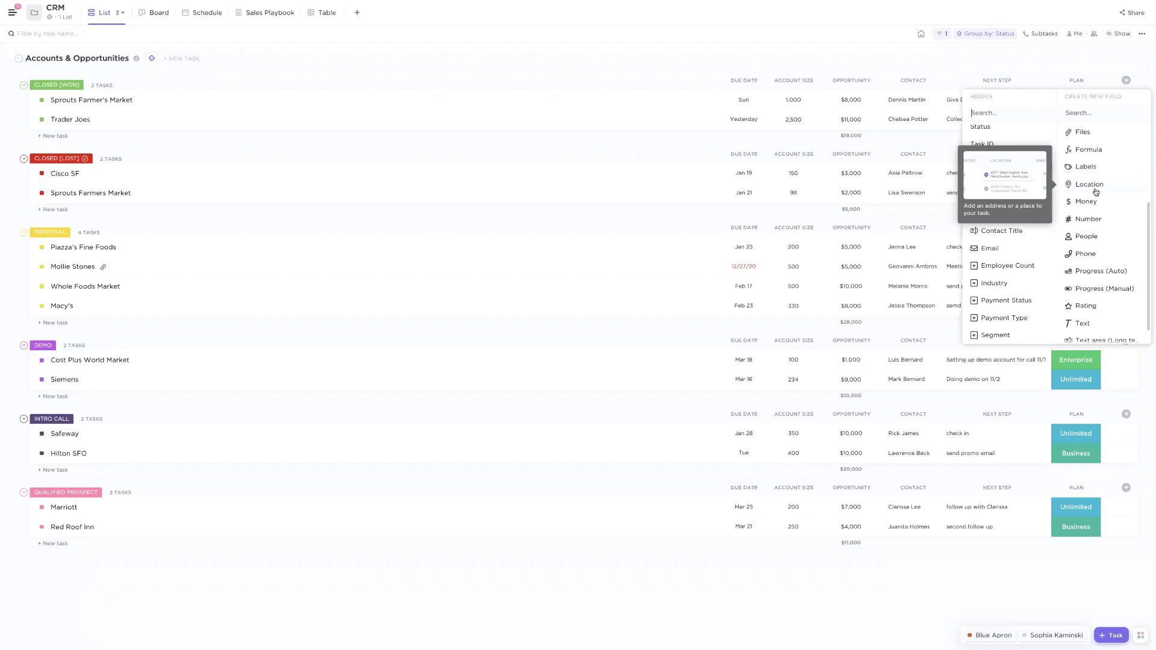
scroll(1097, 192, "down", 1)
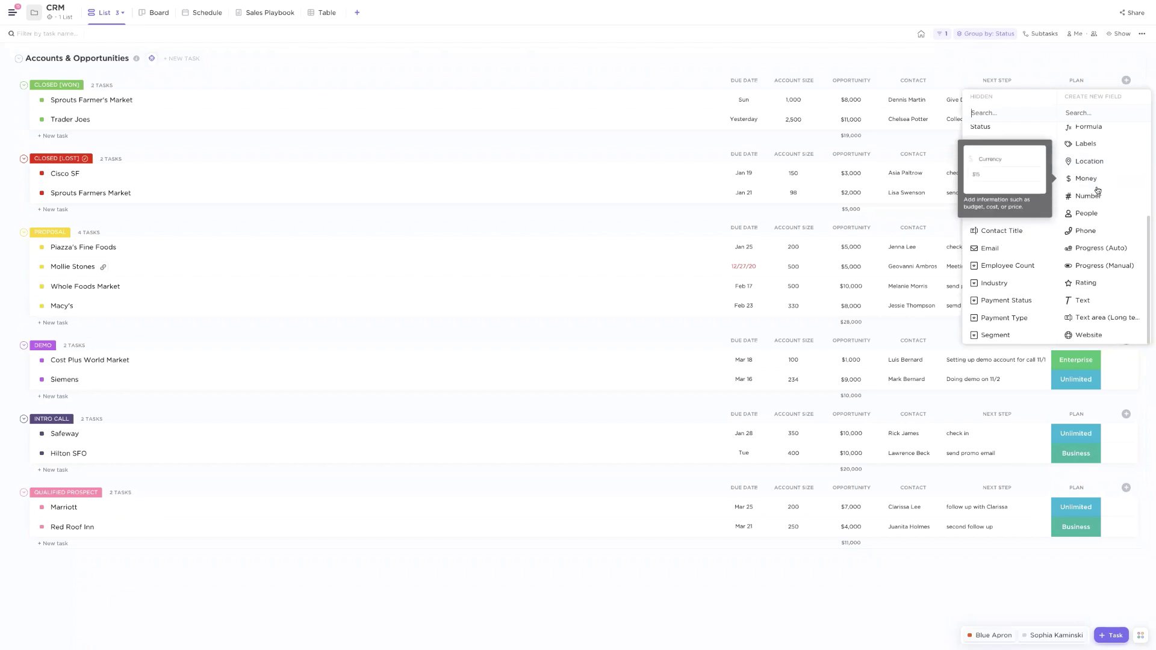
left_click(873, 48)
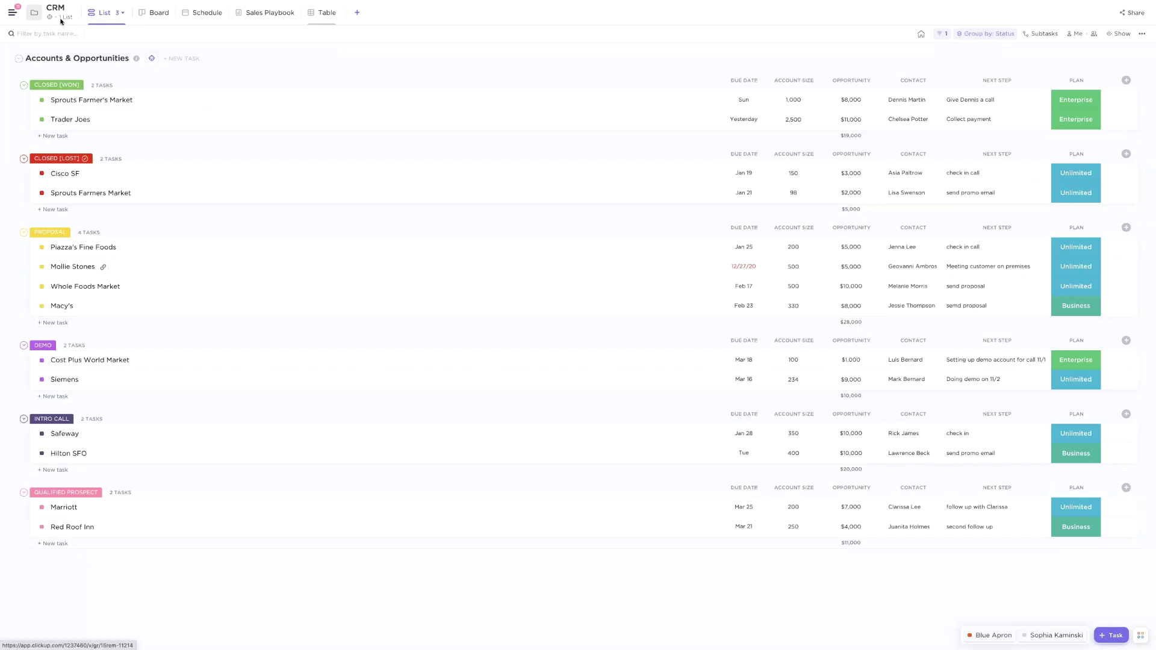
left_click(357, 12)
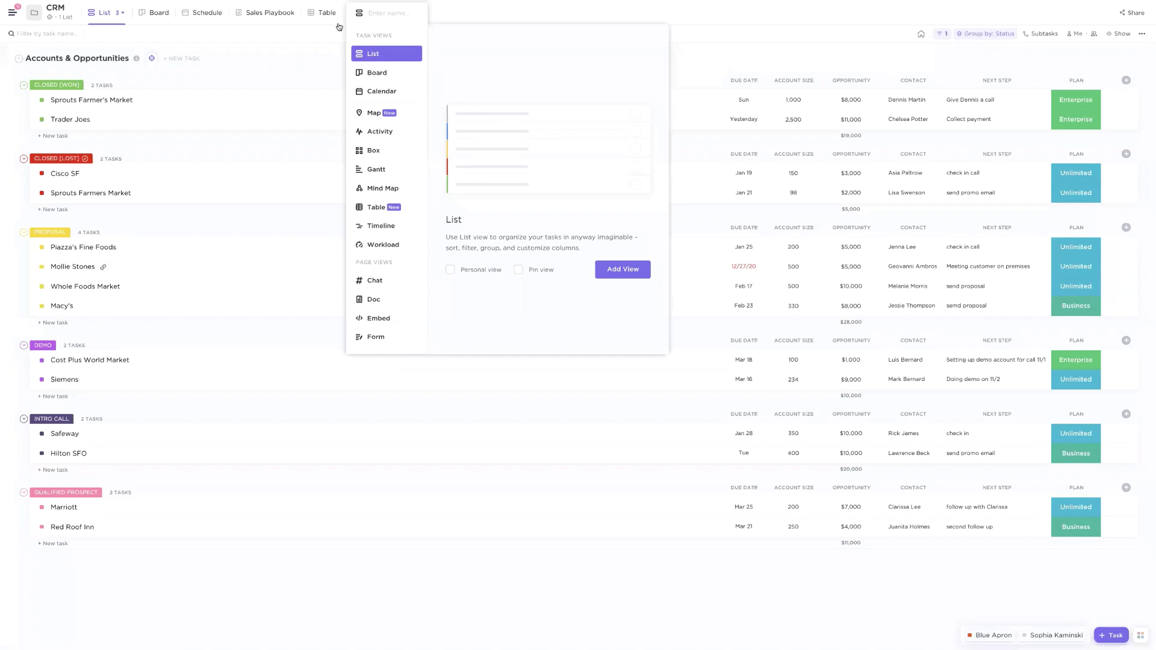
left_click(336, 23)
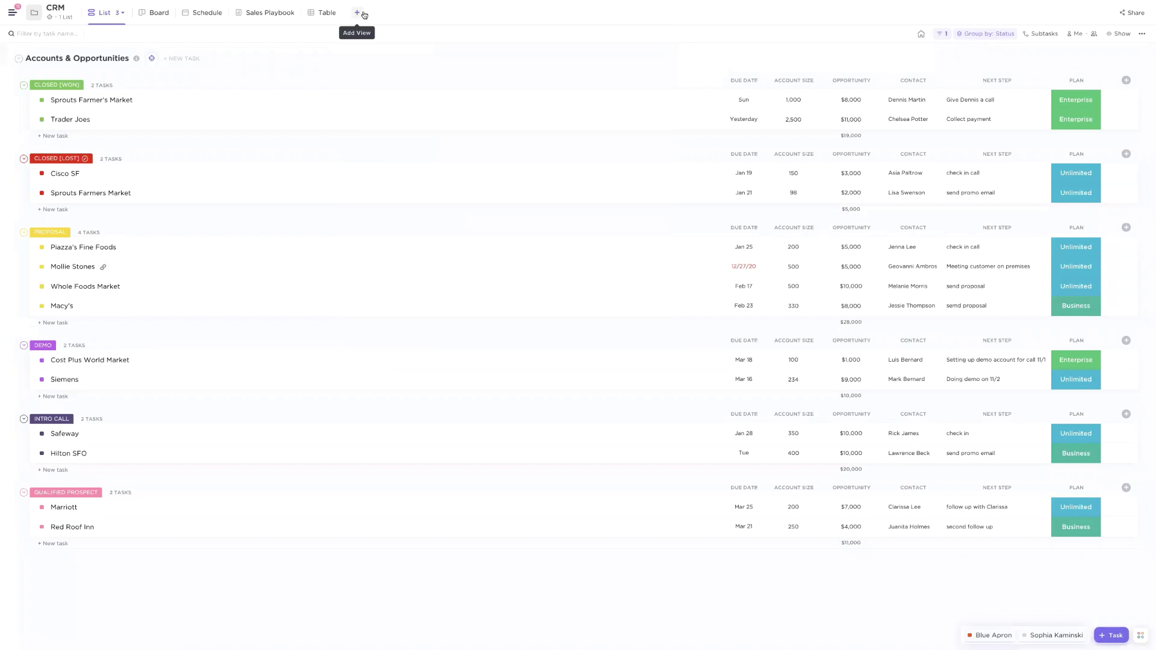
Switch the CRM to the Table view showing all 12 accounts
left_click(331, 21)
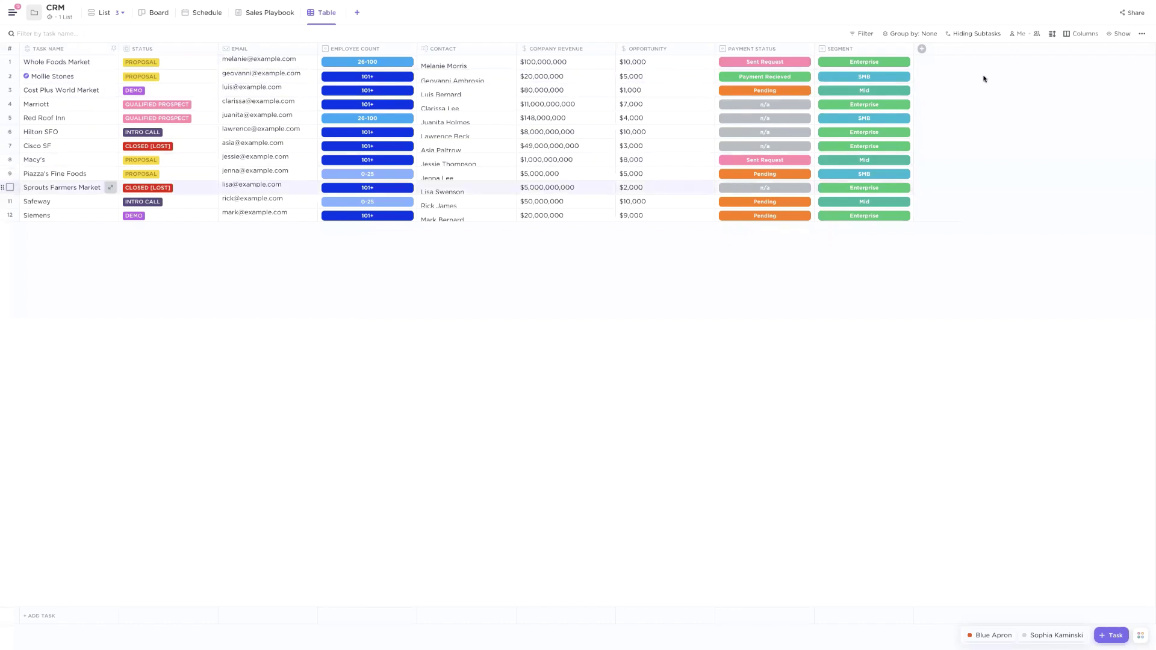
Show Account Size and Next Step as table columns, then return to List view
left_click(922, 48)
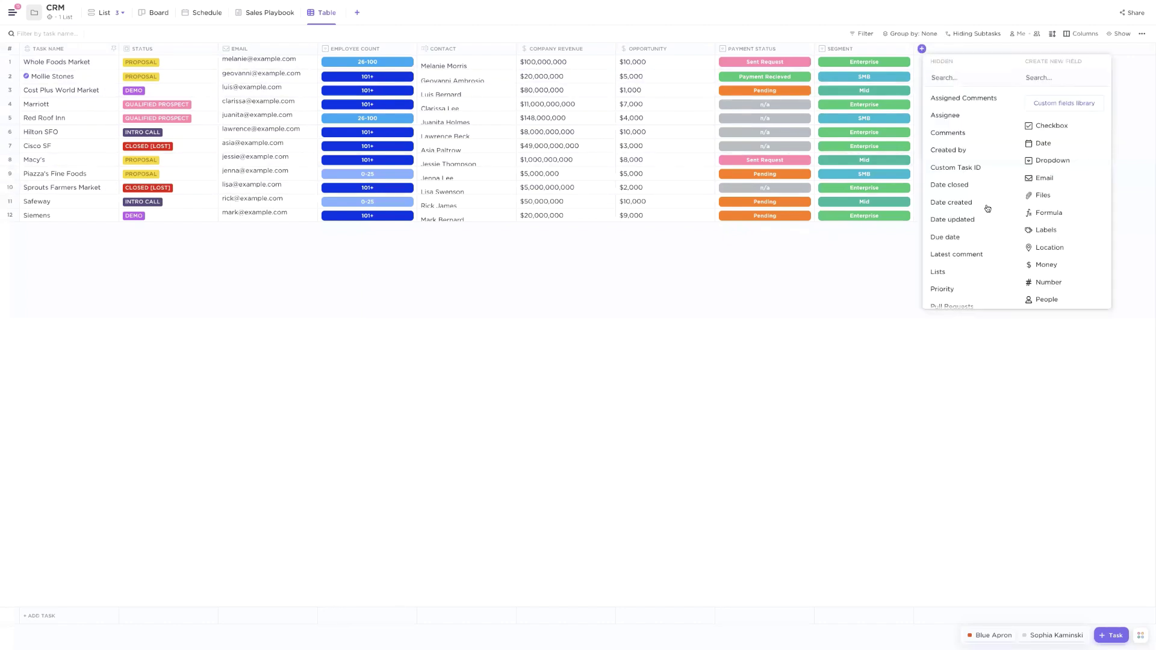
scroll(988, 210, "down", 4)
left_click(954, 199)
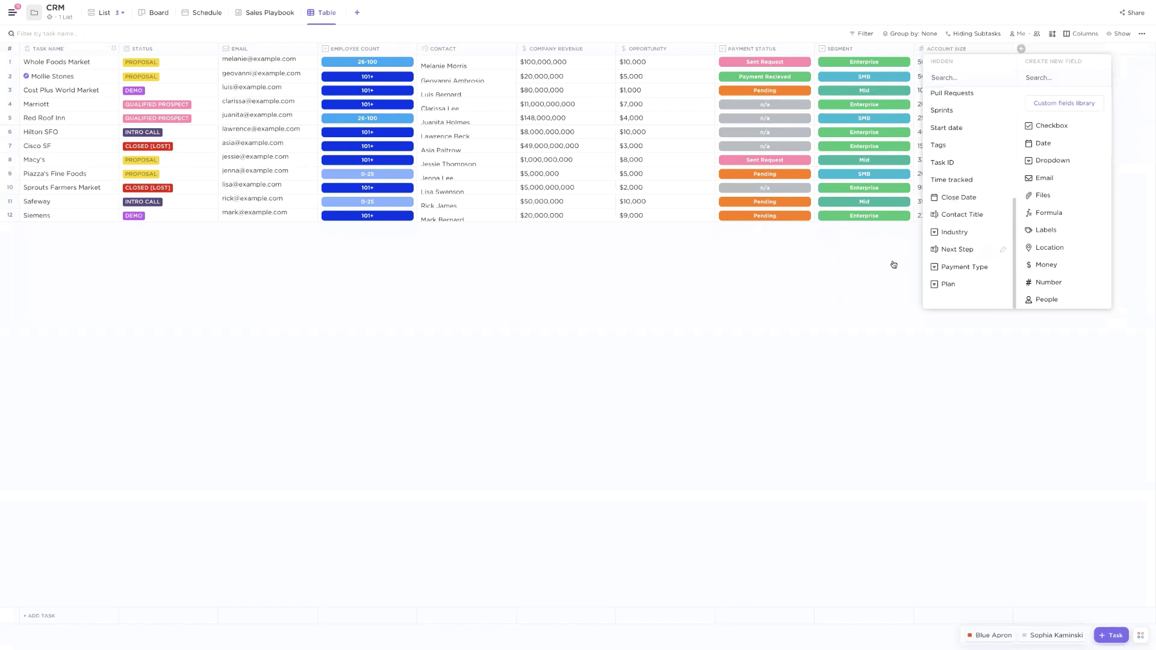
left_click(958, 249)
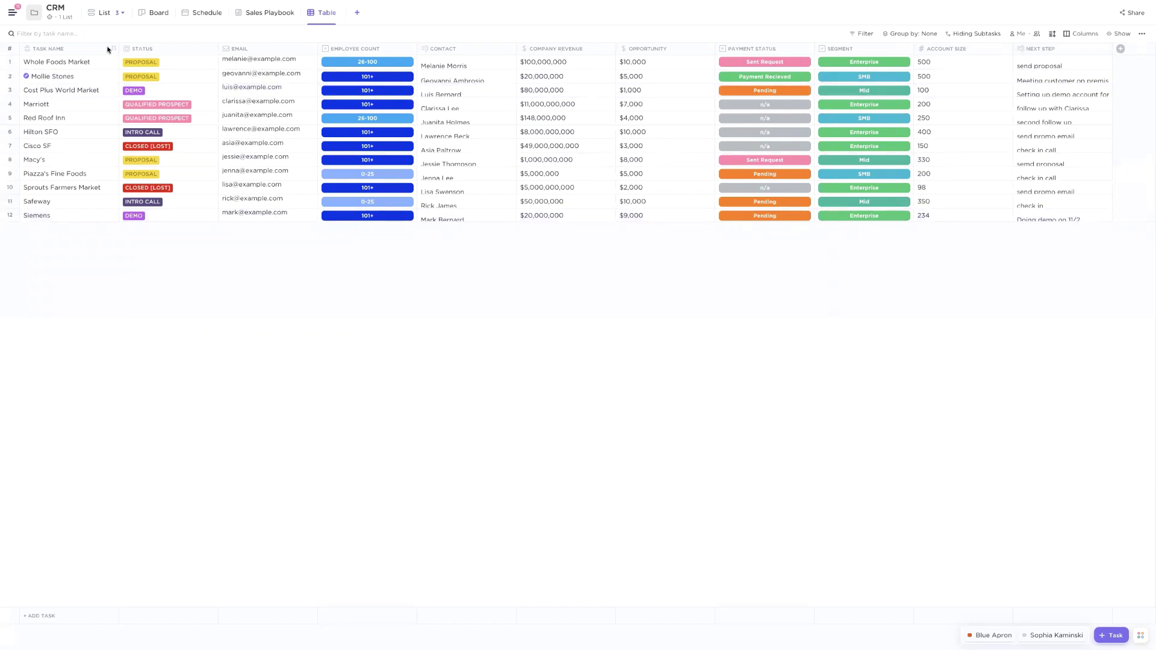
left_click(101, 14)
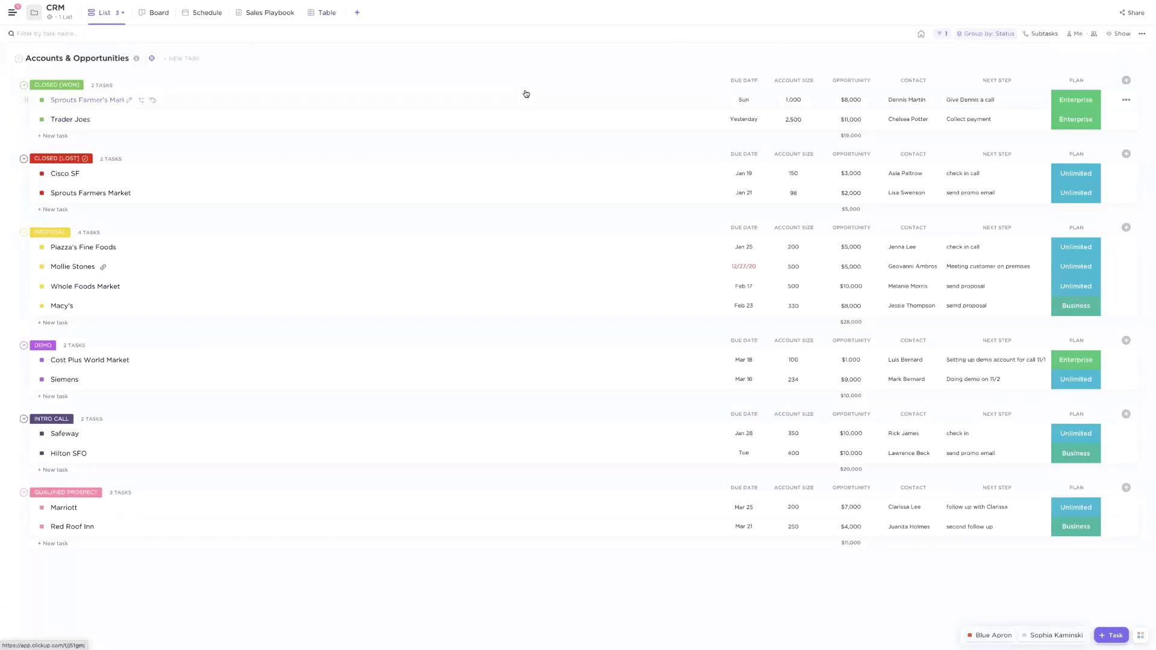
Add the hidden Time in Status field as a column in the Accounts & Opportunities list
left_click(1126, 80)
scroll(1009, 183, "down", 5)
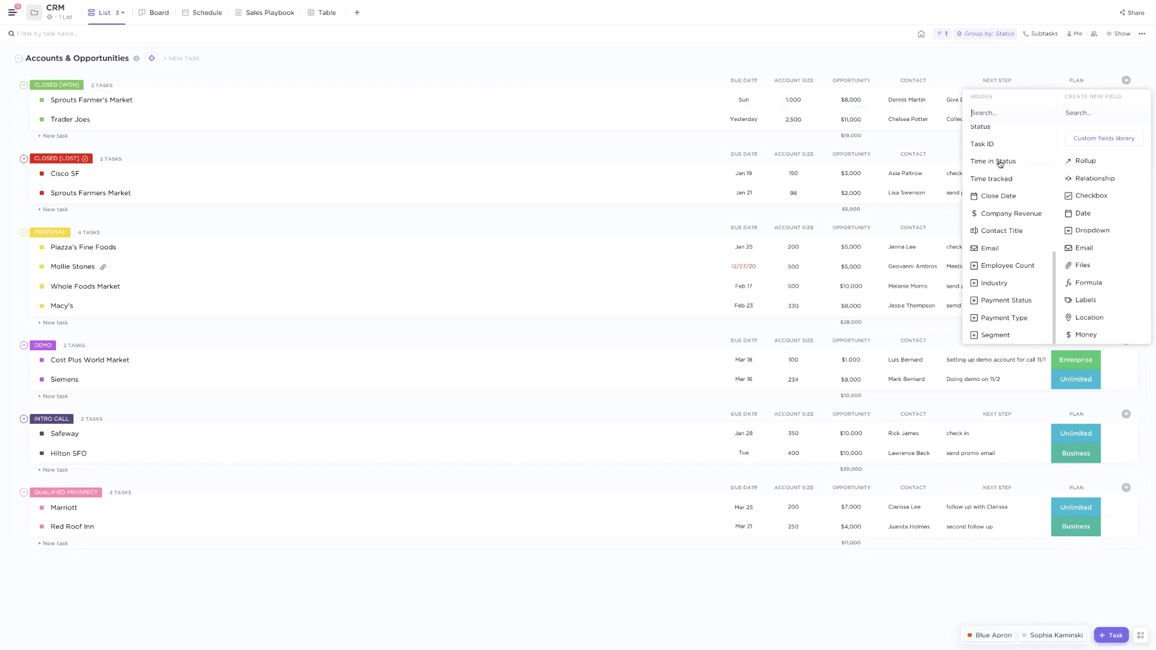
left_click(999, 162)
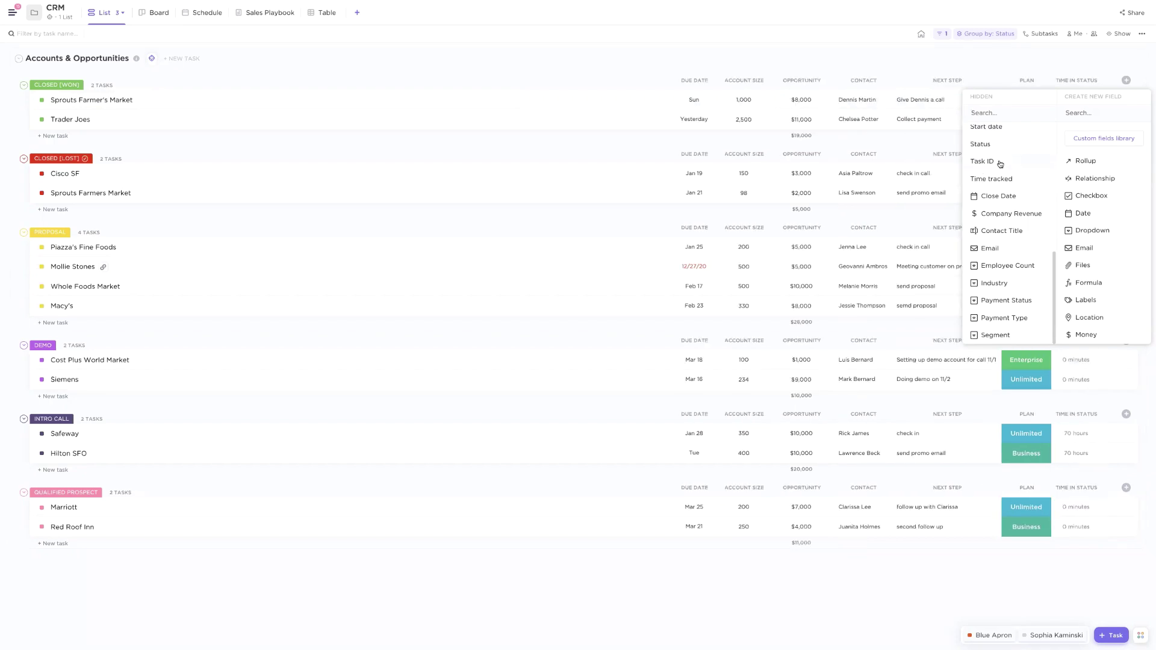
left_click(1059, 72)
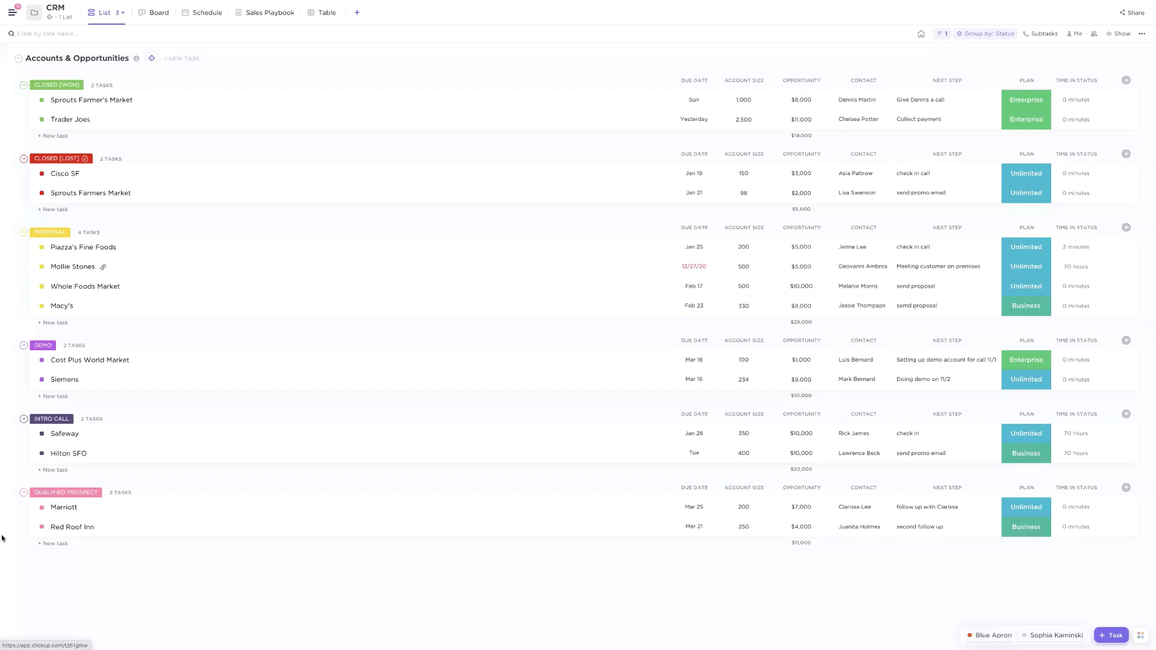
mouse_move(1, 536)
left_click(27, 374)
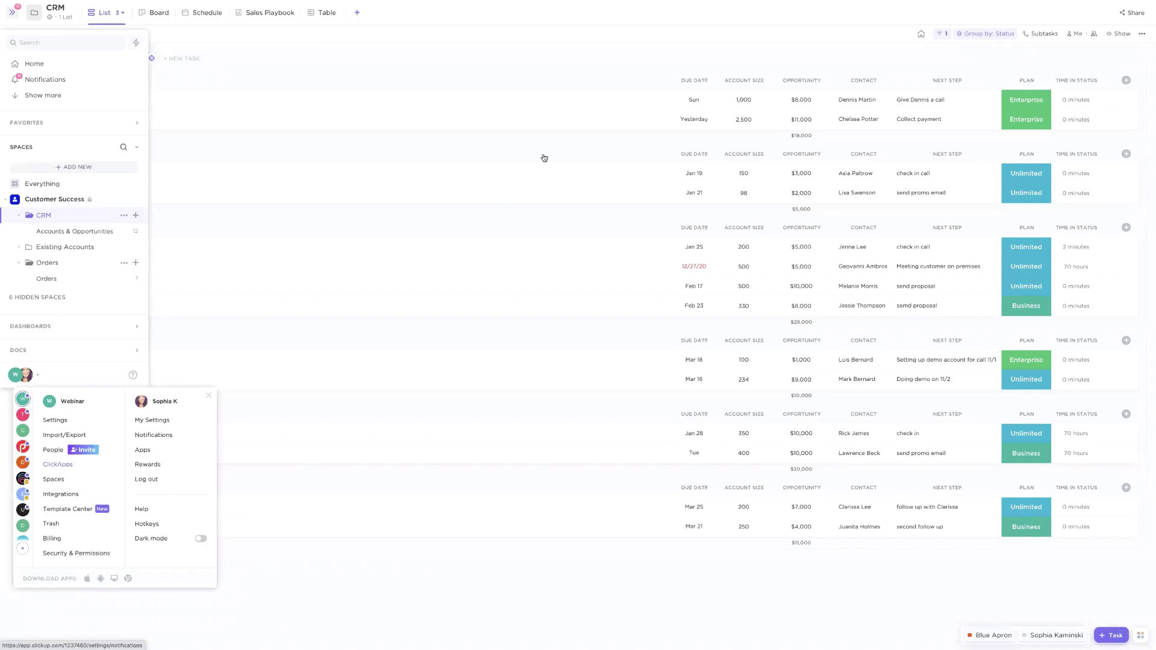
left_click(693, 57)
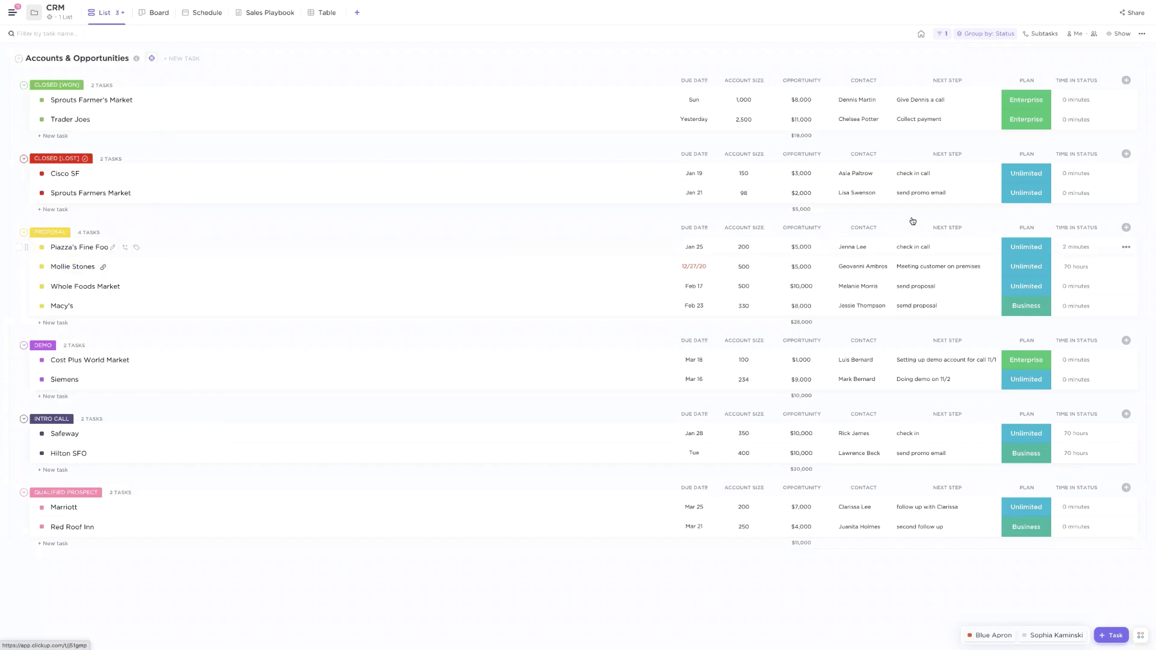
left_click(1081, 267)
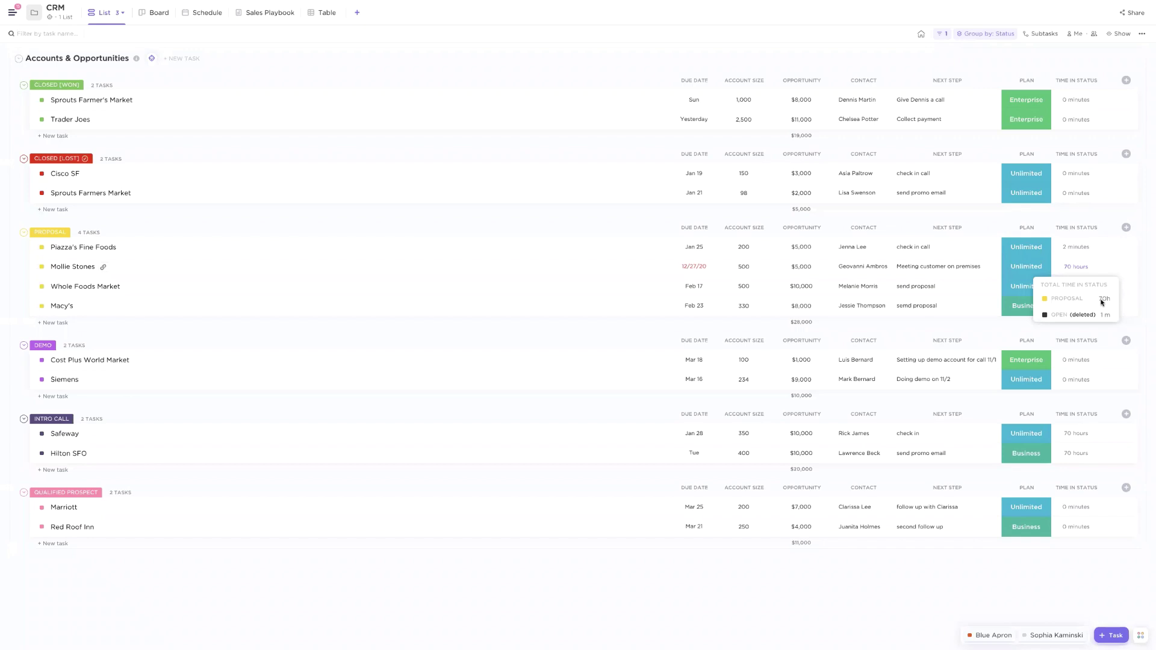
left_click(1067, 402)
mouse_move(1068, 434)
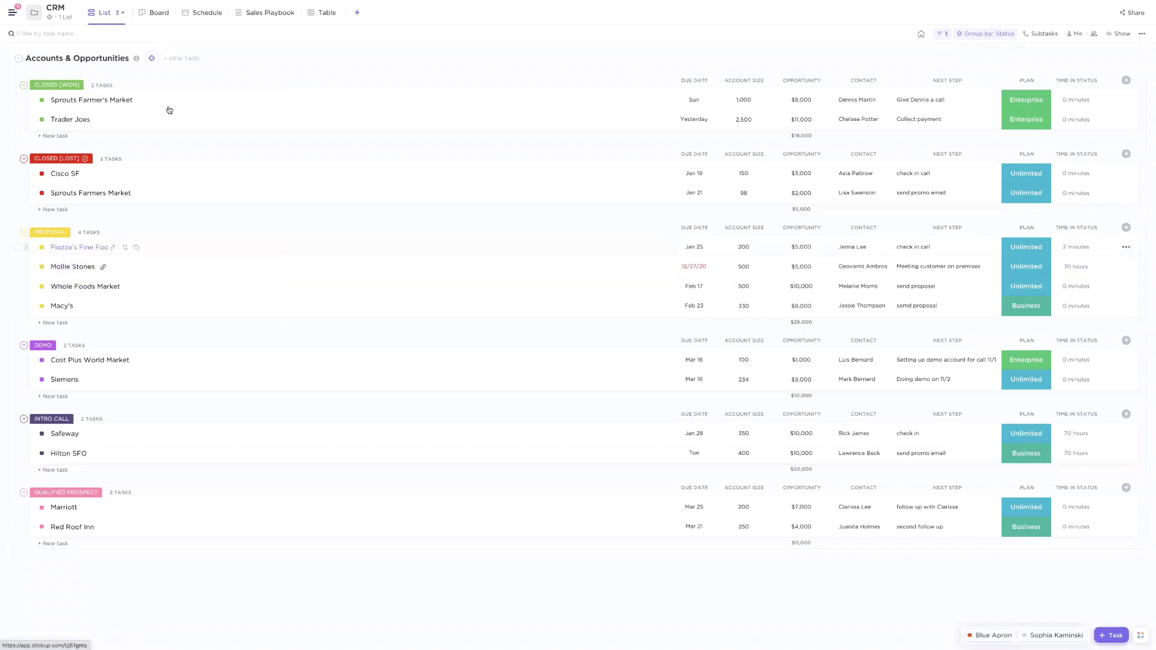
mouse_move(9, 15)
left_click(89, 224)
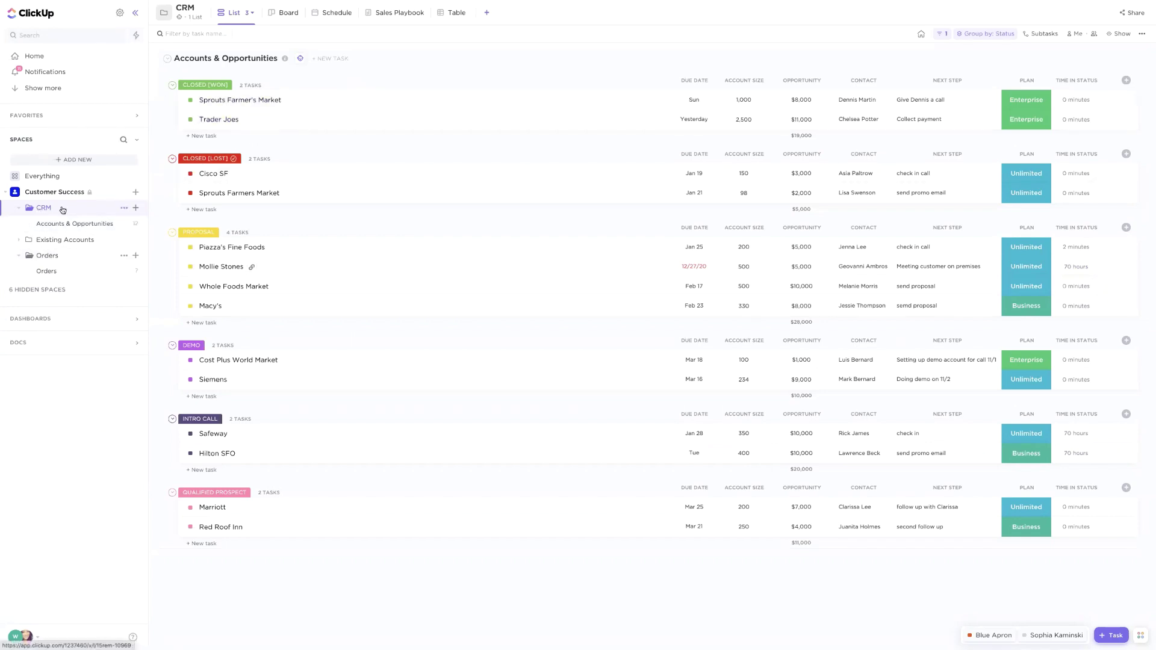
Browse the saved and new view options, then switch to the Account Details view
left_click(249, 13)
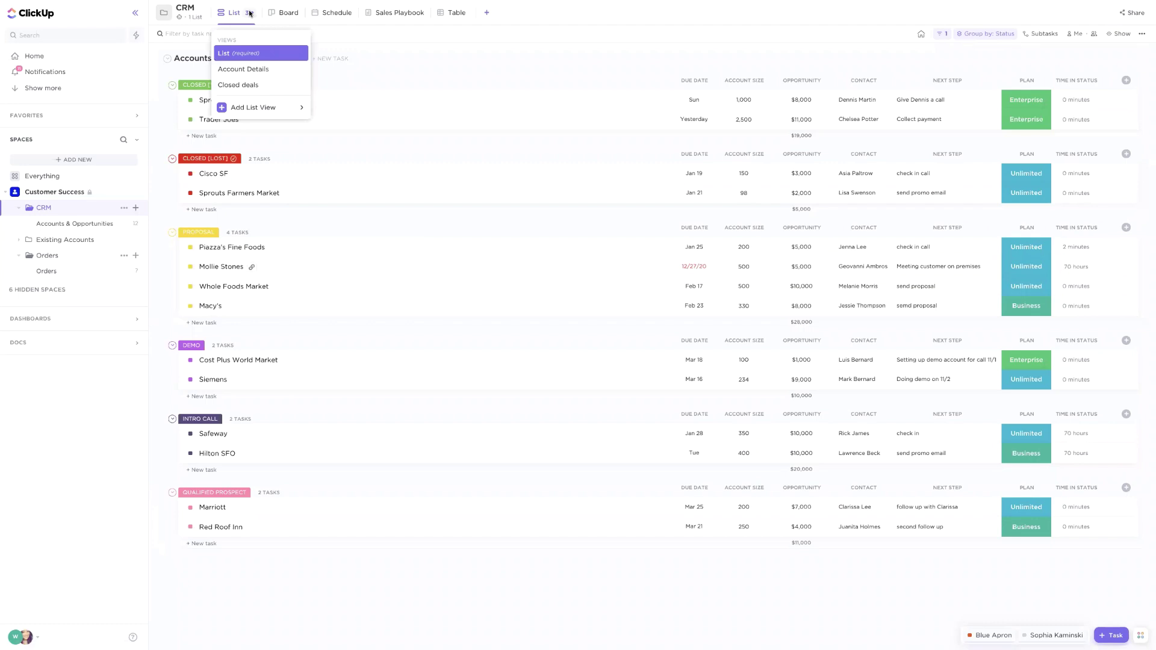
left_click(485, 13)
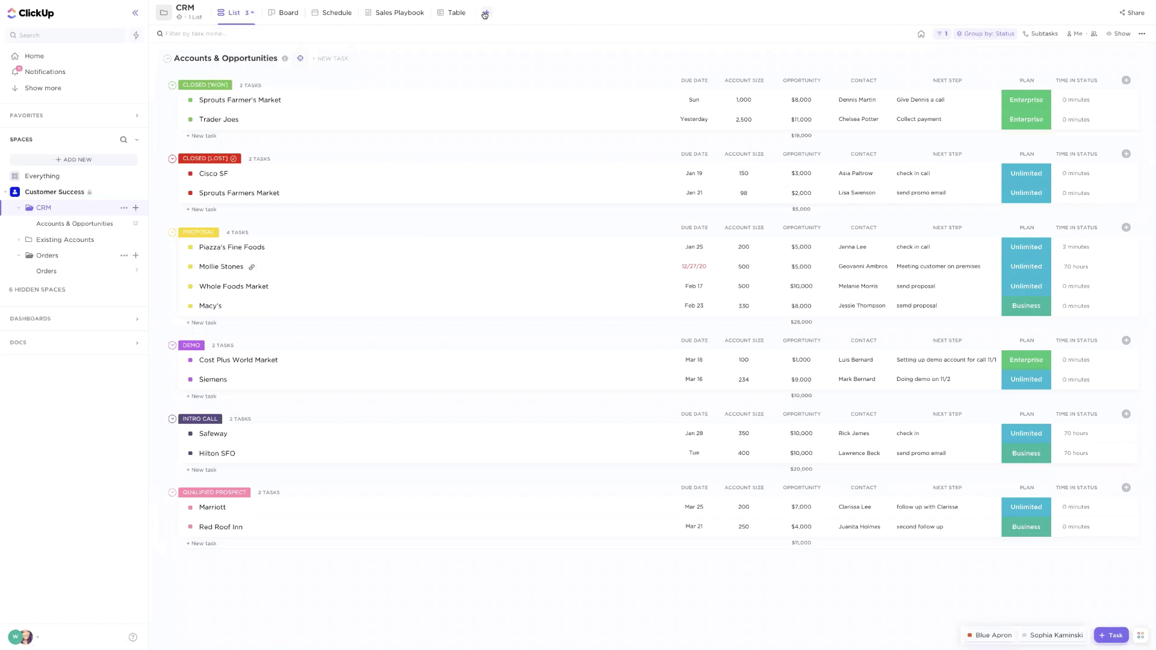
left_click(485, 13)
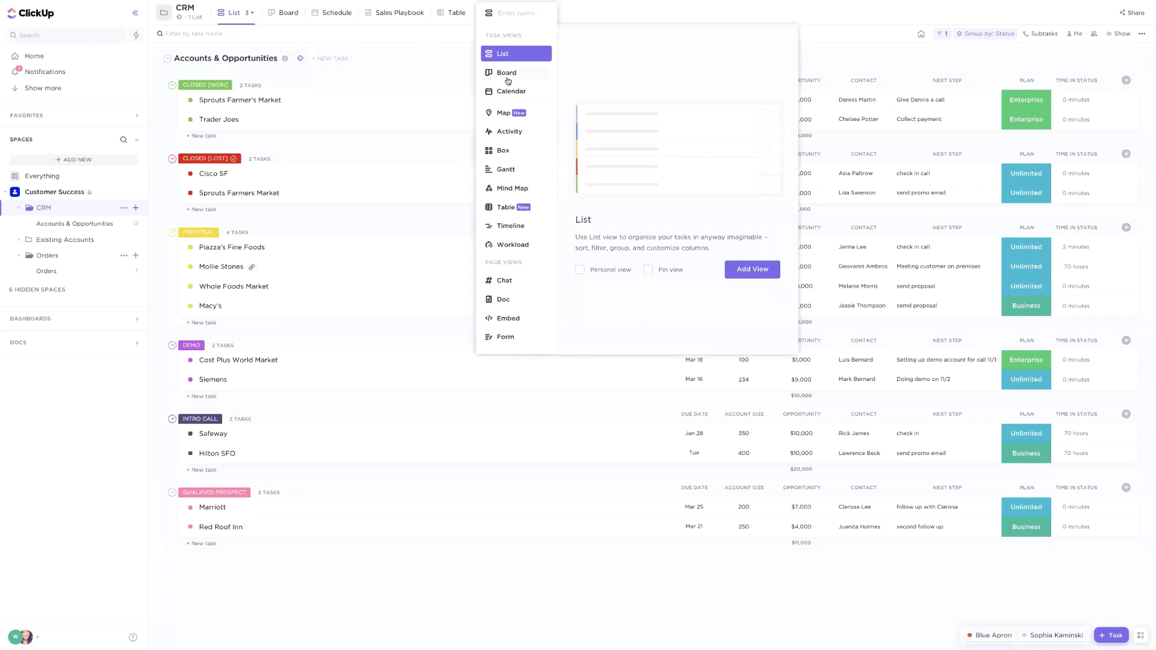
left_click(355, 52)
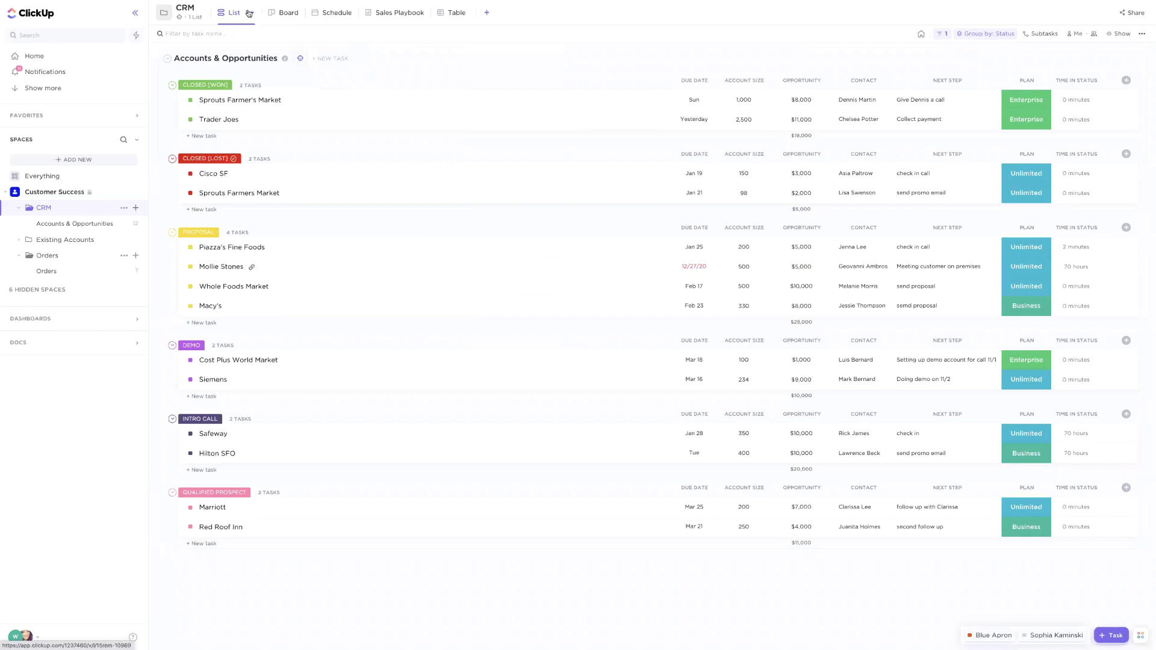
left_click(249, 13)
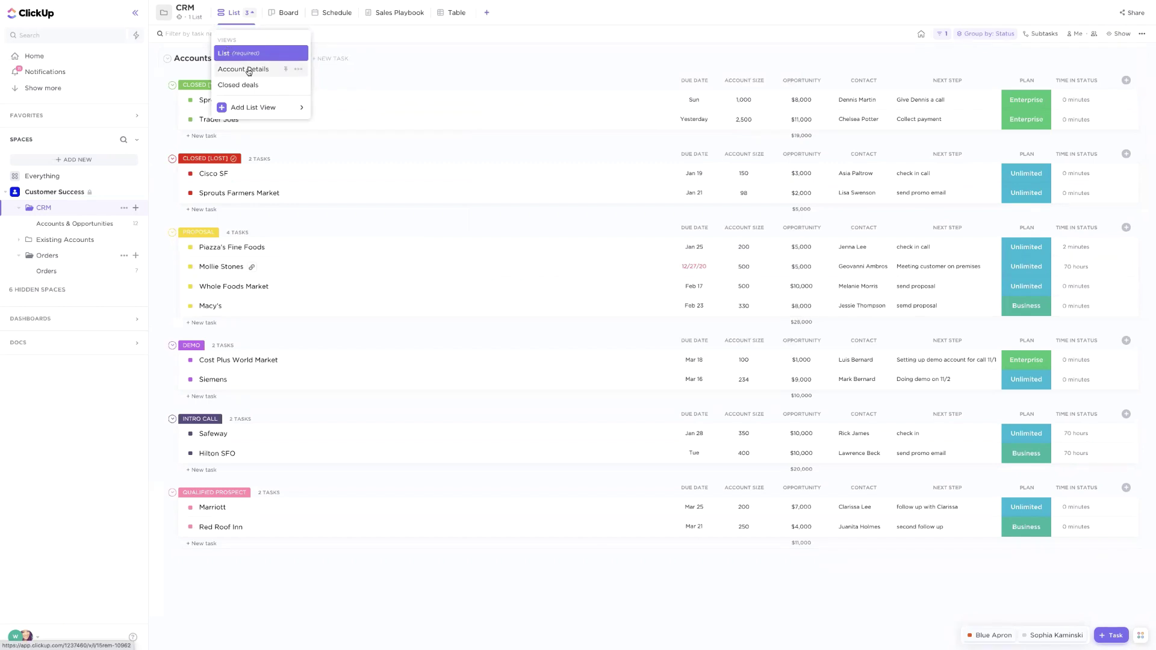
left_click(248, 70)
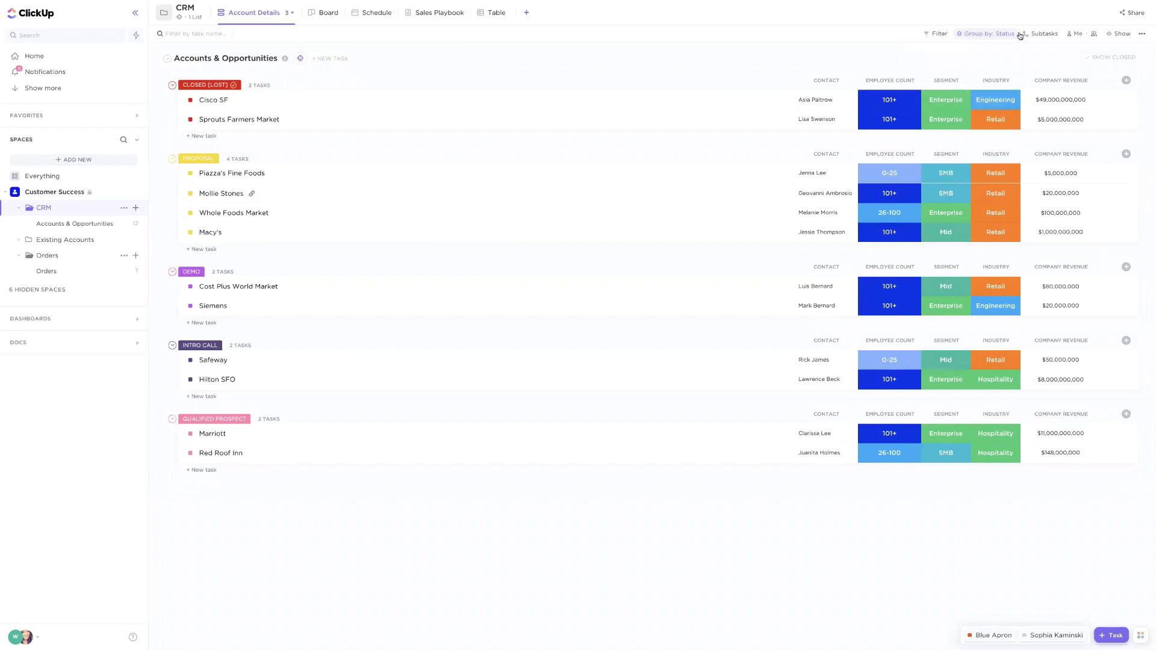
Group the Account Details tasks by the Industry custom field
left_click(1001, 35)
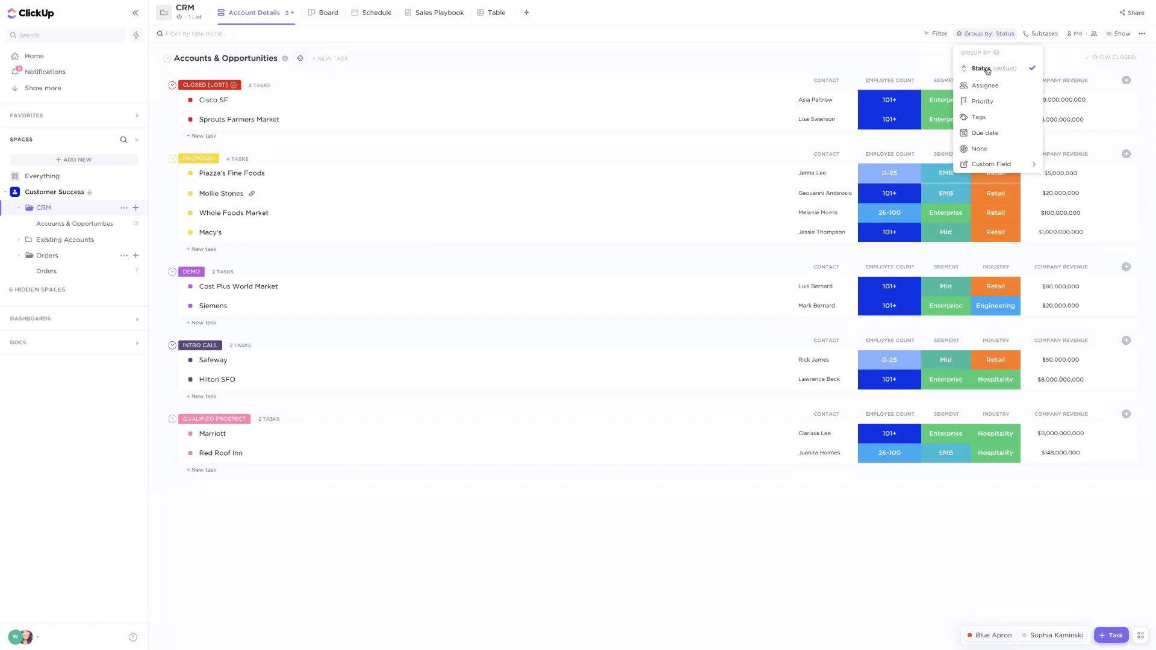
mouse_move(994, 170)
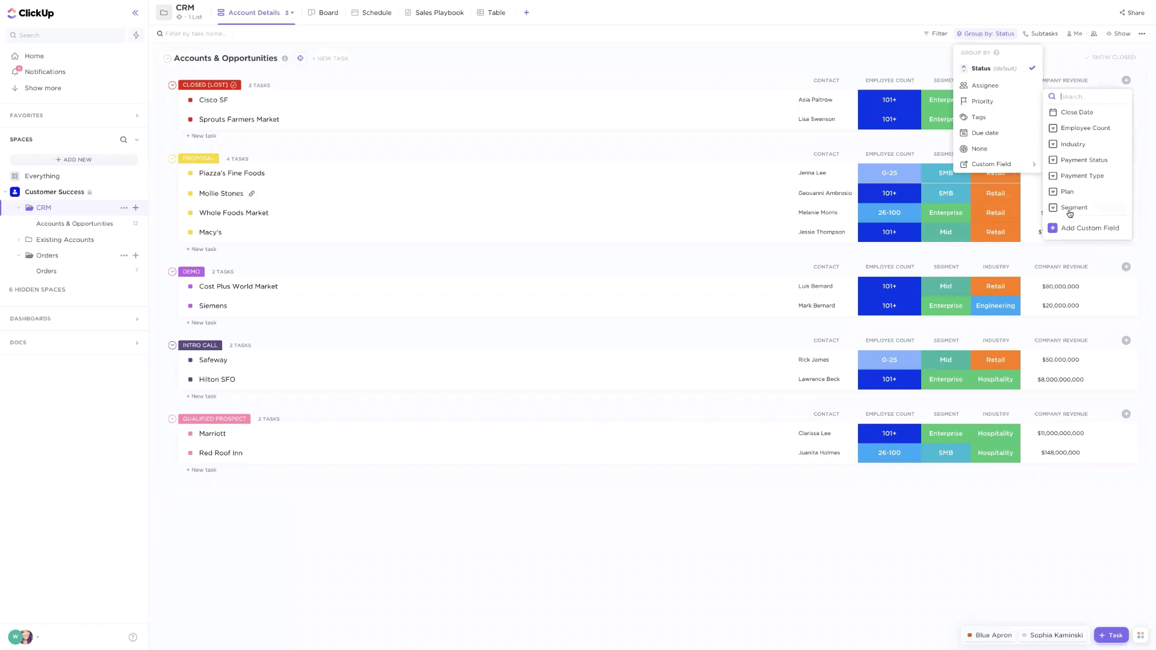
left_click(1079, 145)
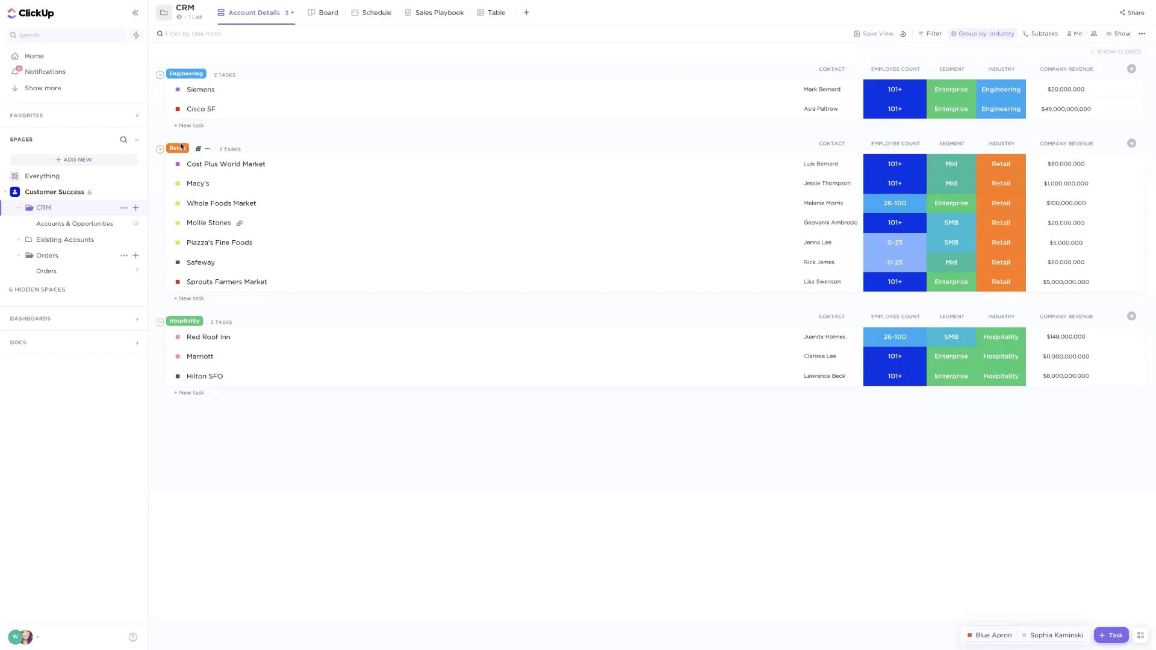
left_click(327, 13)
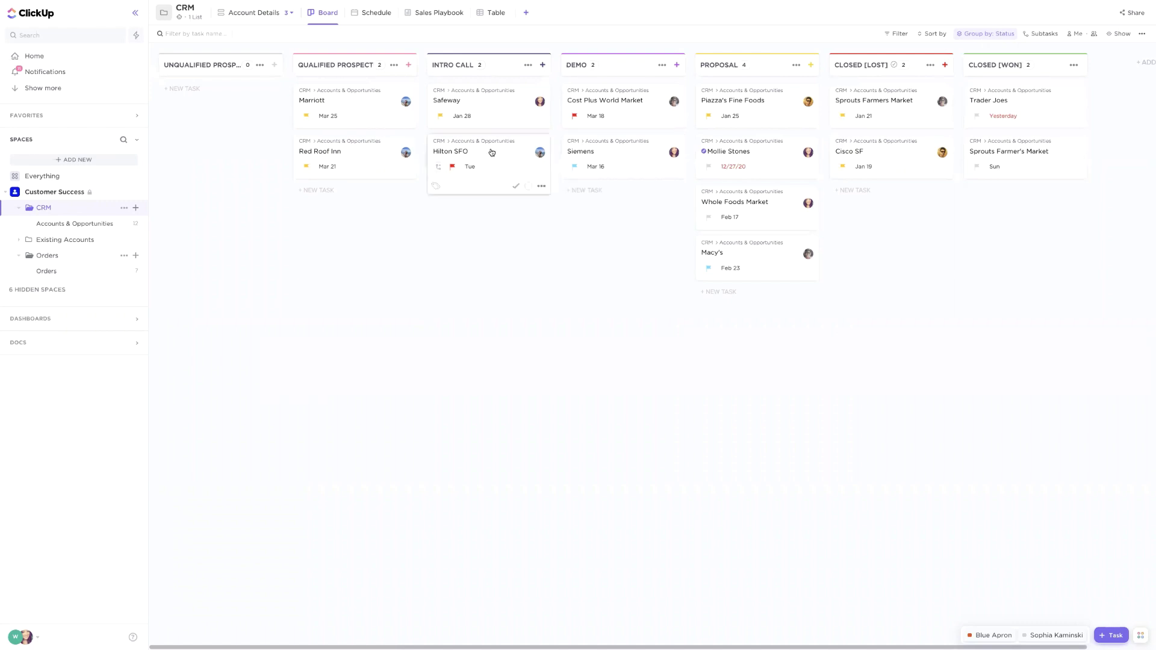
left_click_drag(491, 152, 711, 304)
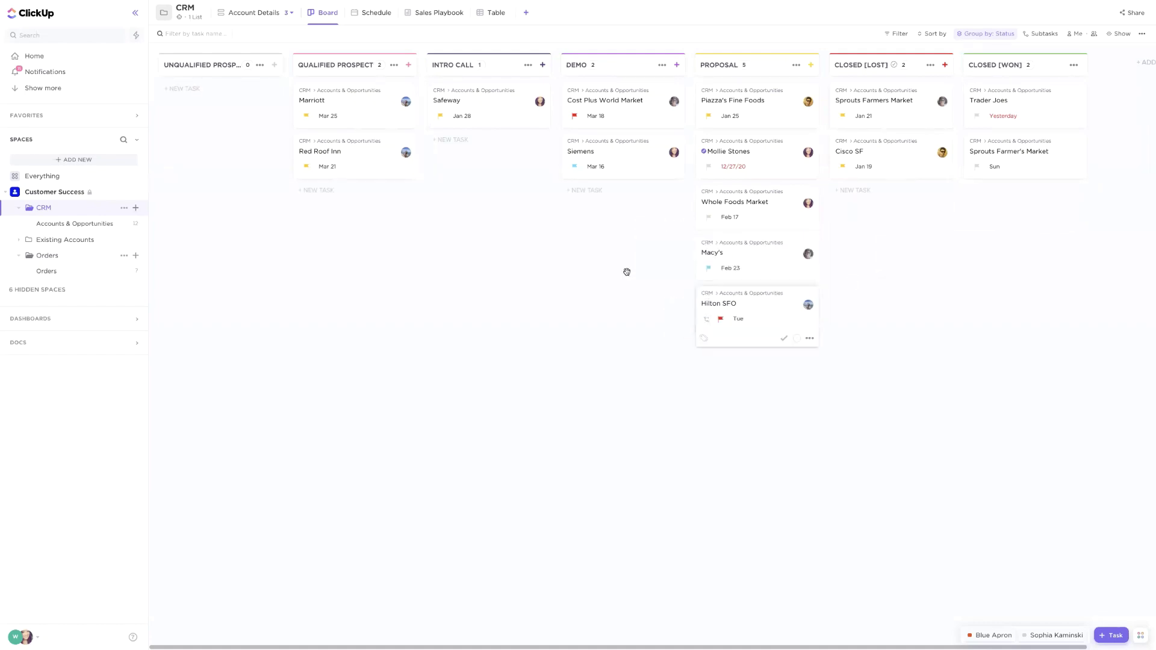
Switch the CRM opportunities to the January 2021 Schedule view and preview the Hilton SFO card
left_click(366, 14)
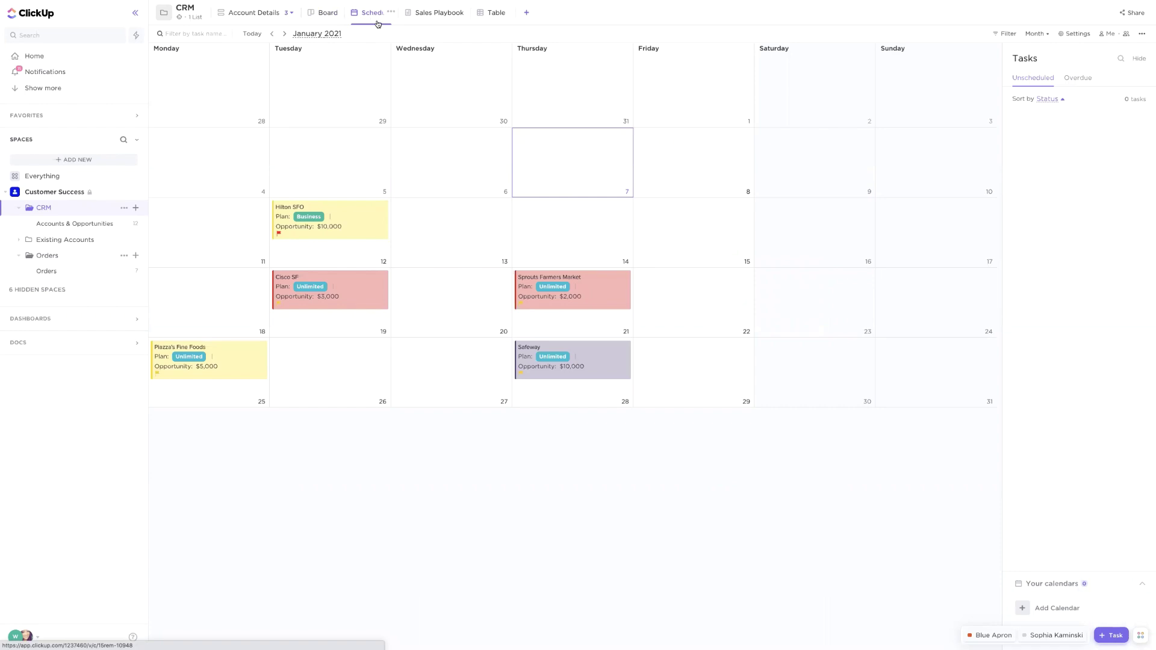
left_click(355, 213)
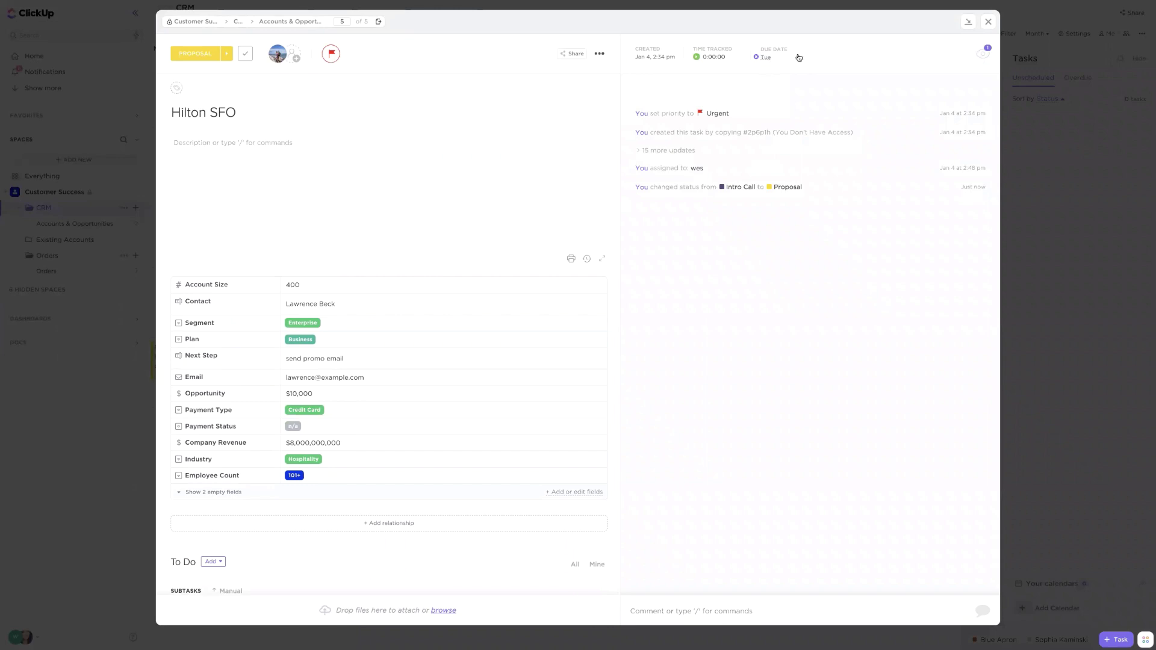
left_click(989, 21)
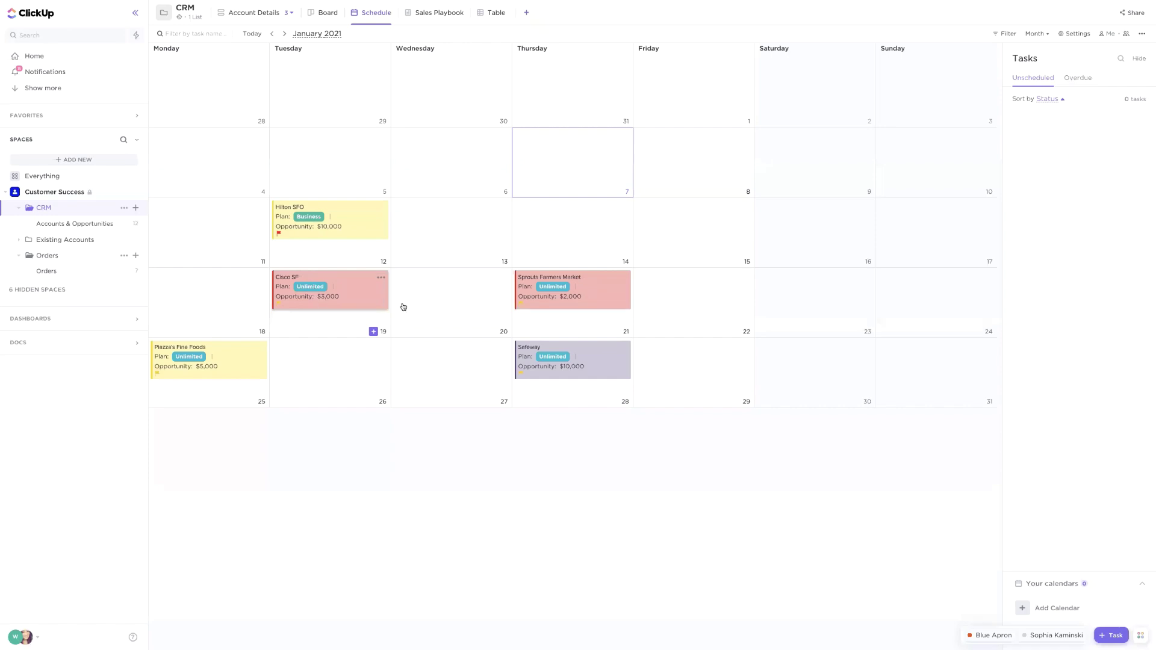
Add the Segment custom field to the Schedule calendar cards through the view settings
left_click(1075, 35)
scroll(1048, 206, "down", 5)
scroll(1048, 206, "down", 1)
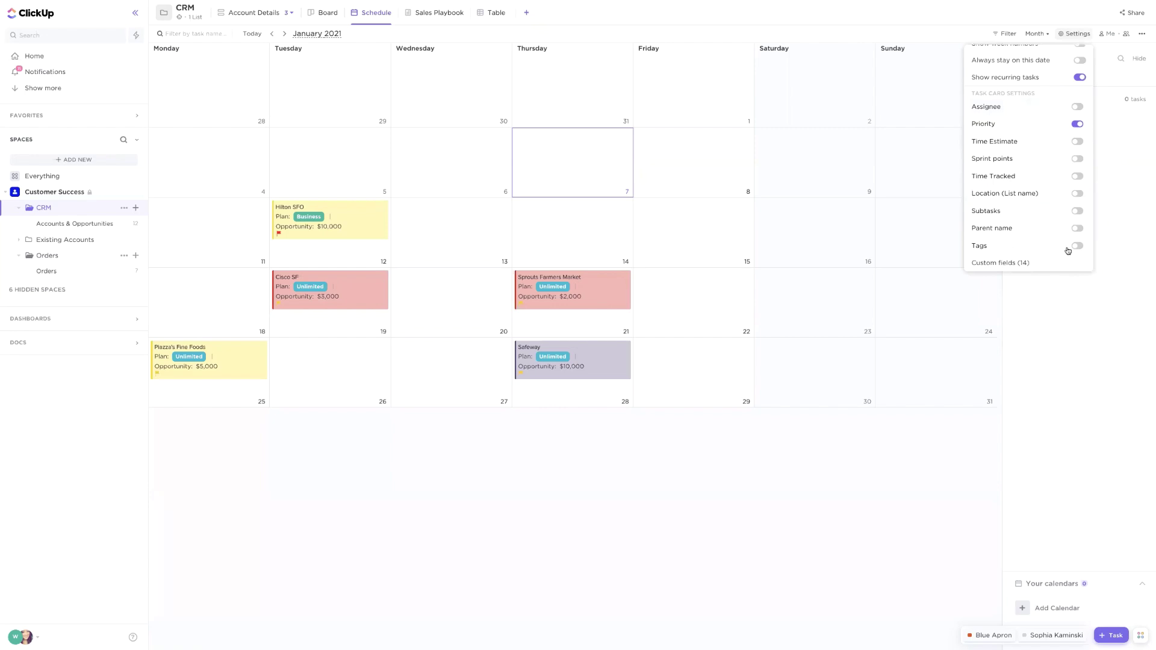
left_click(1001, 263)
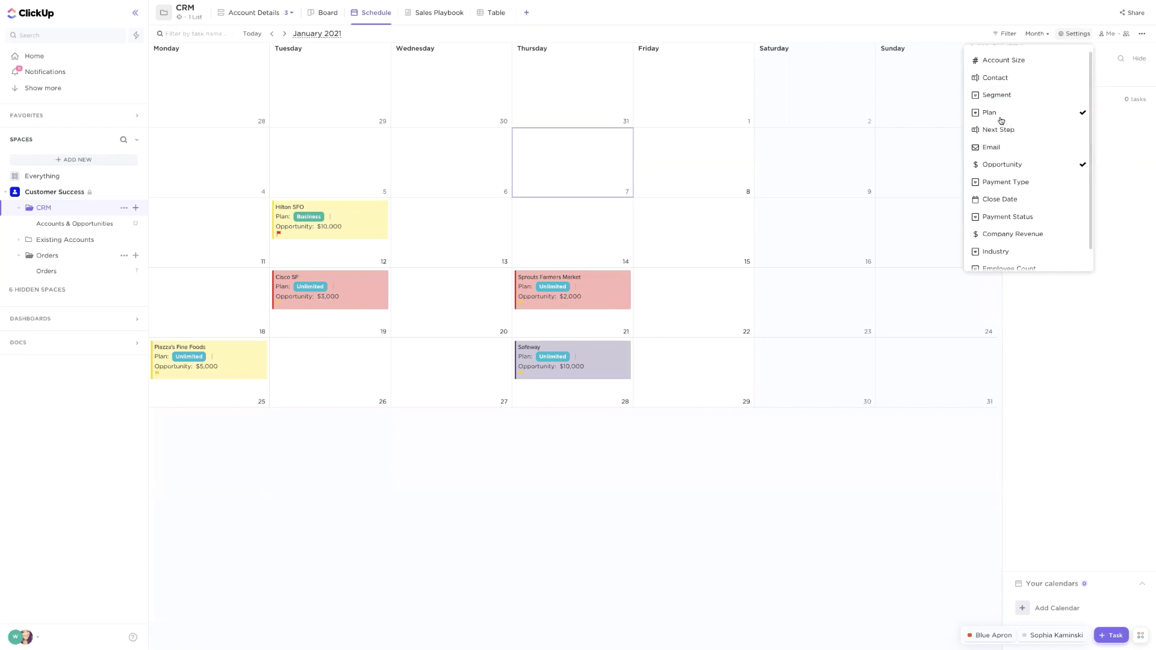
left_click(994, 96)
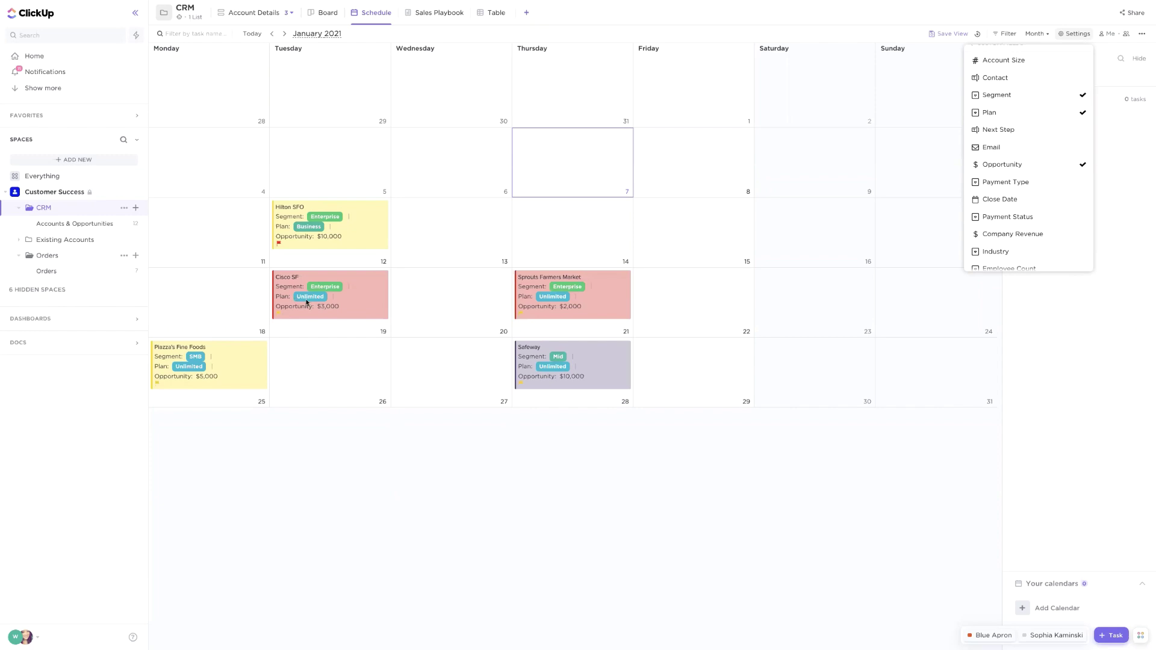
left_click(435, 358)
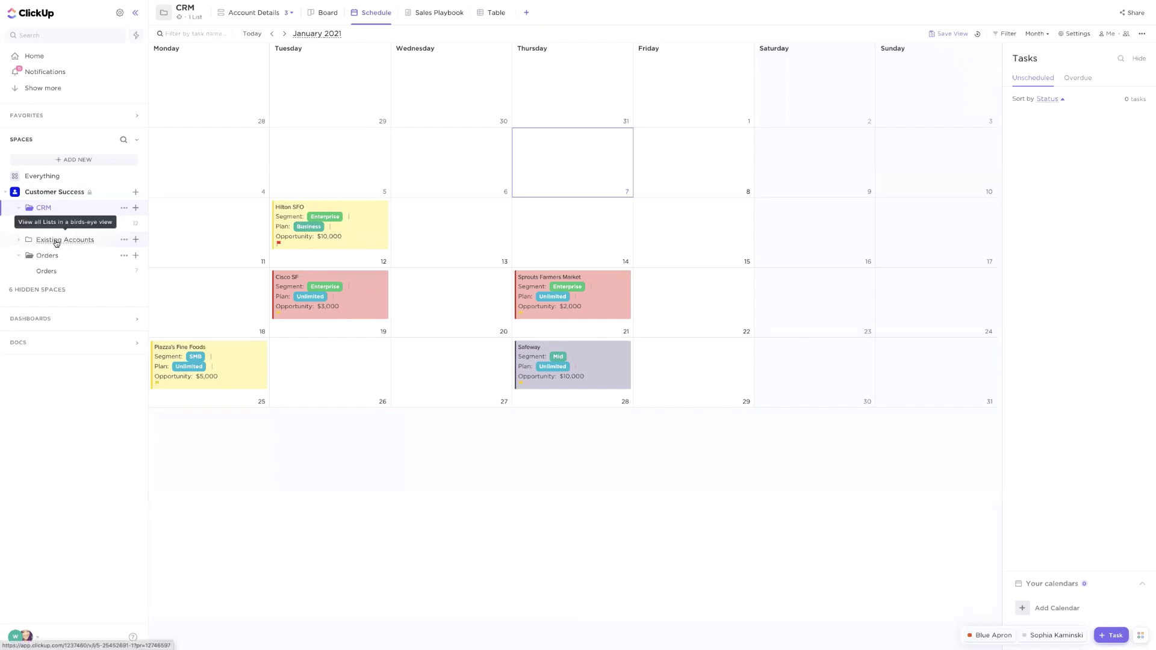
Open the Existing Accounts folder to list its Customers, Sales forms and Support requests lists
left_click(57, 241)
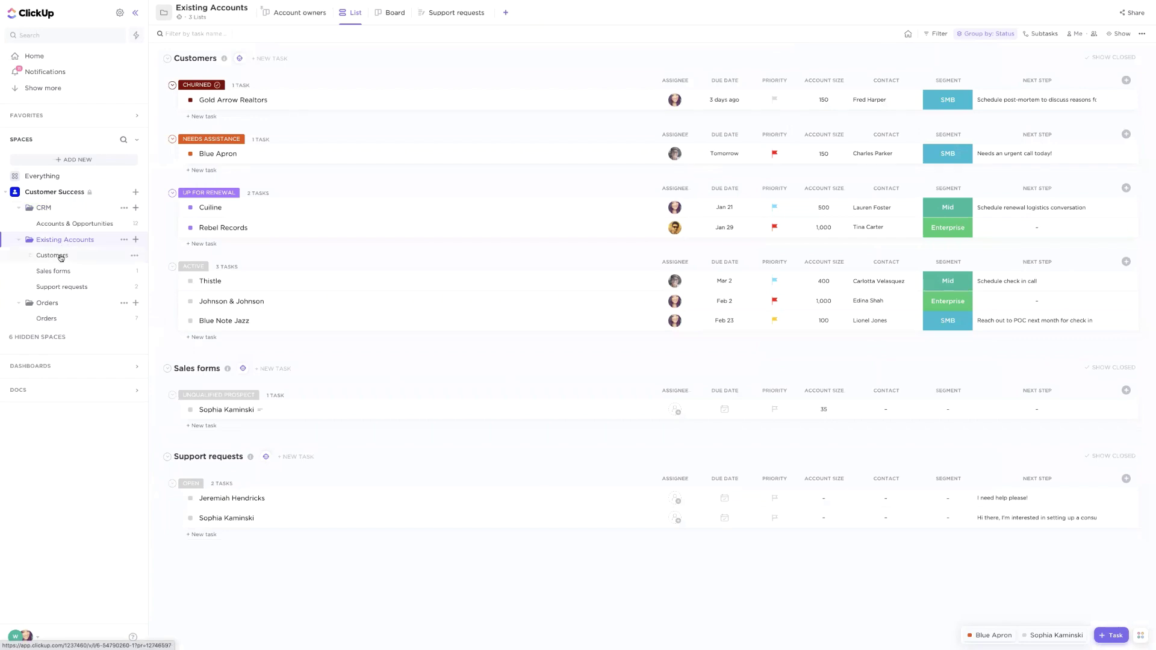
left_click(20, 241)
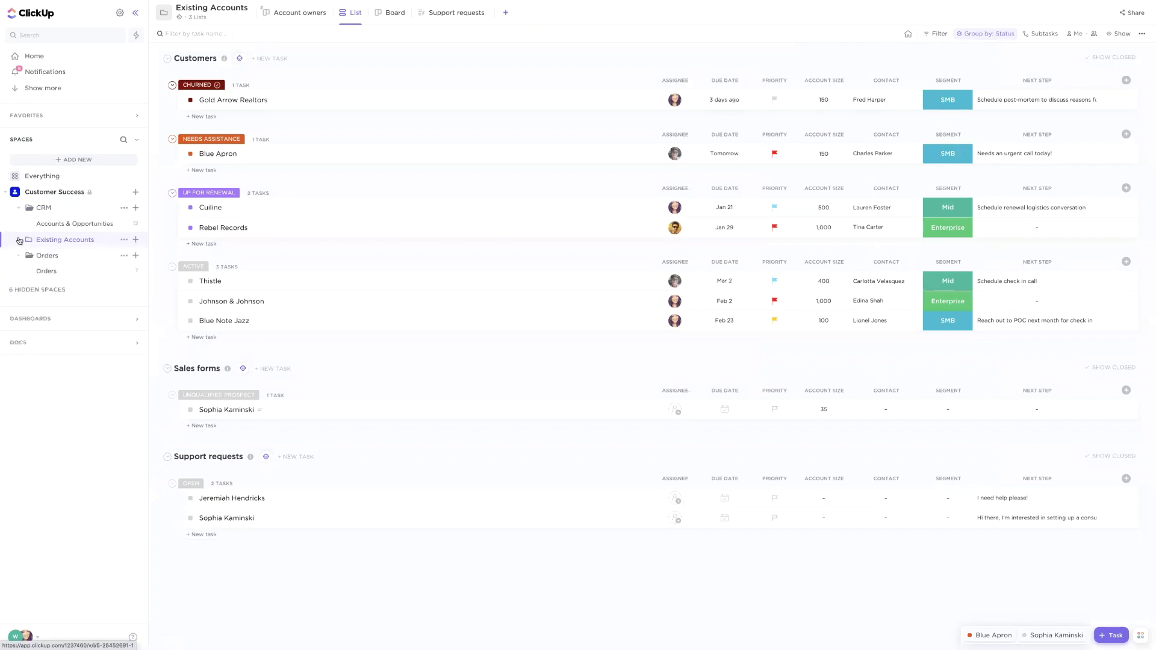
left_click(19, 241)
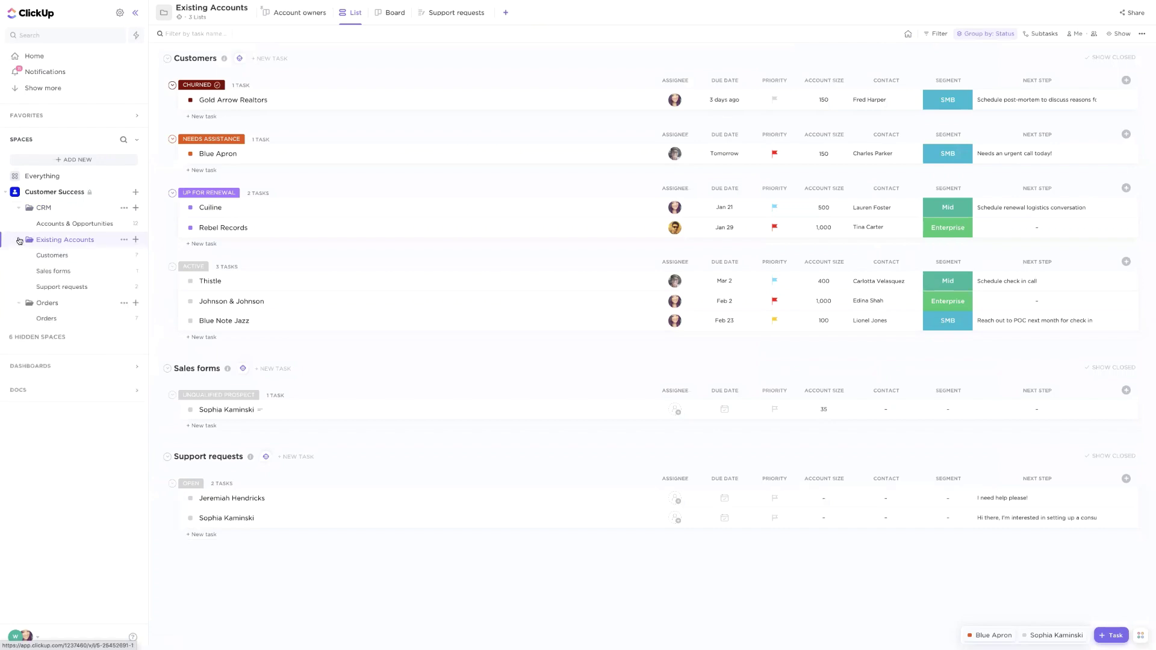
left_click(137, 193)
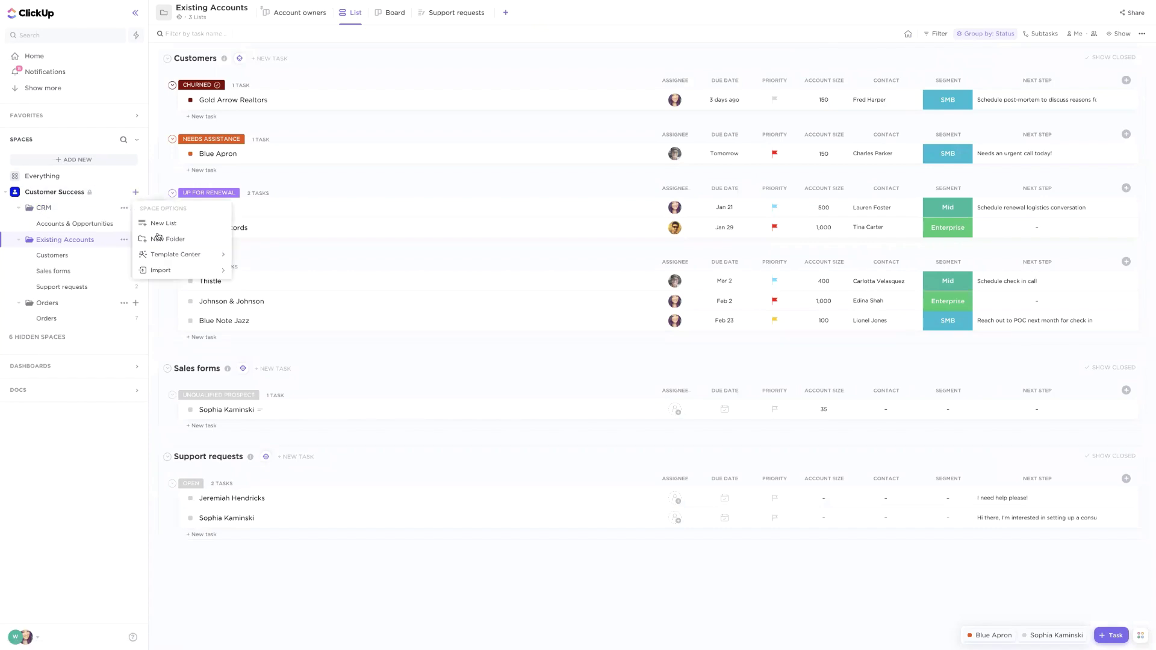
left_click(60, 243)
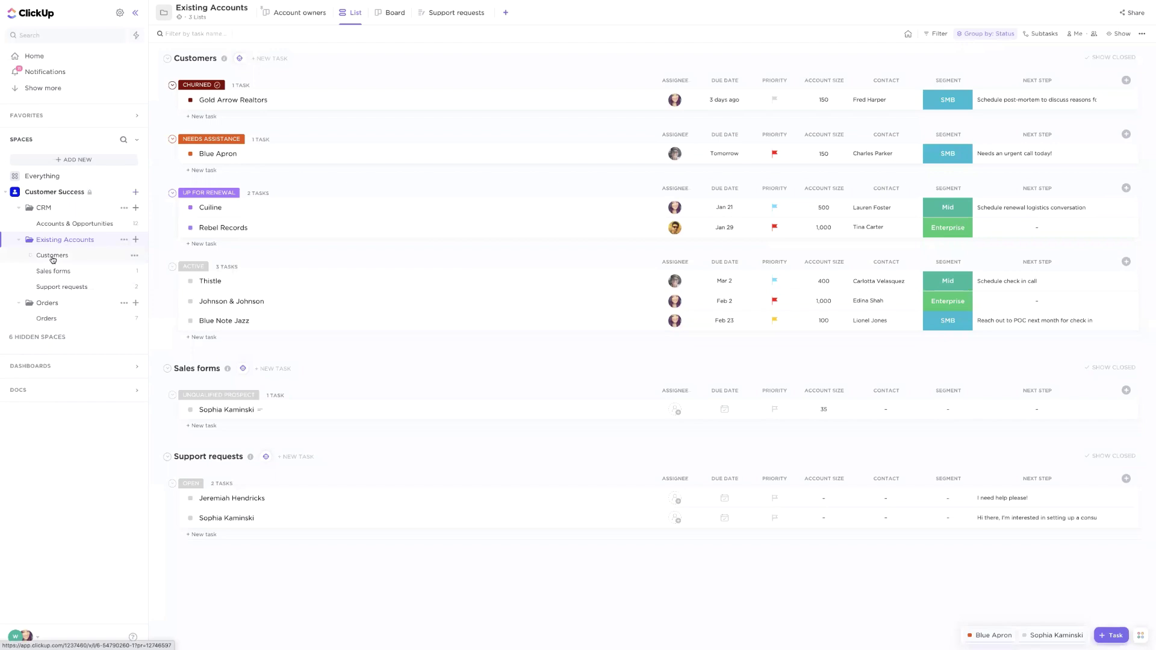
Open the Customers list and the Blue Apron task, leaving Cuiline's status unchanged
left_click(52, 256)
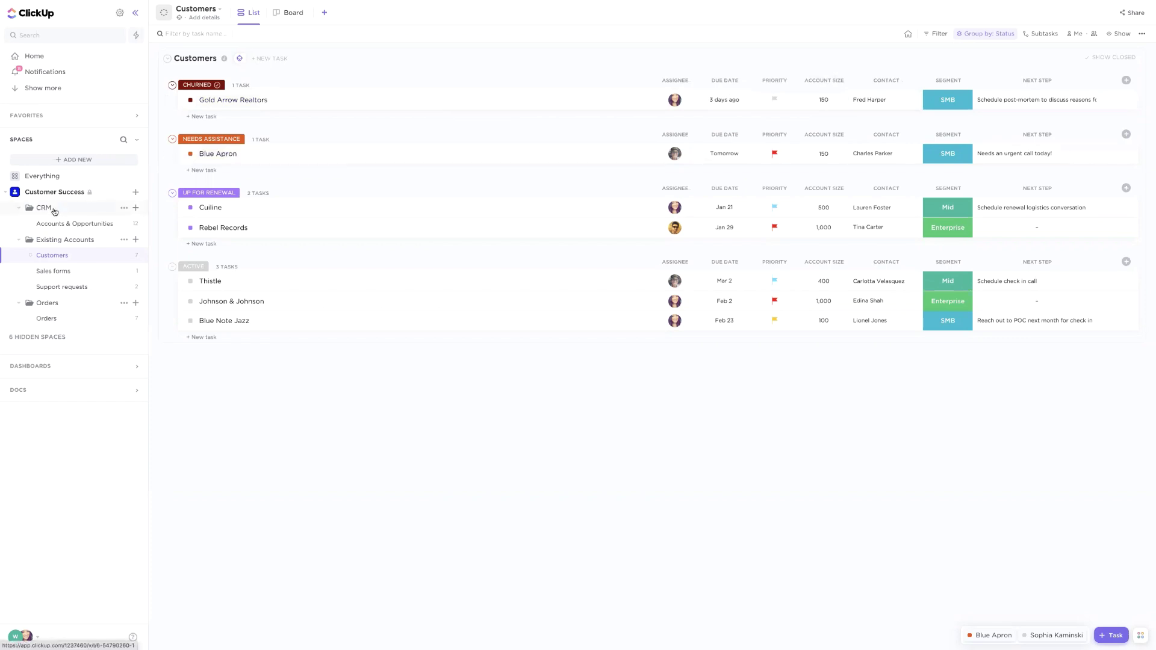
left_click(191, 209)
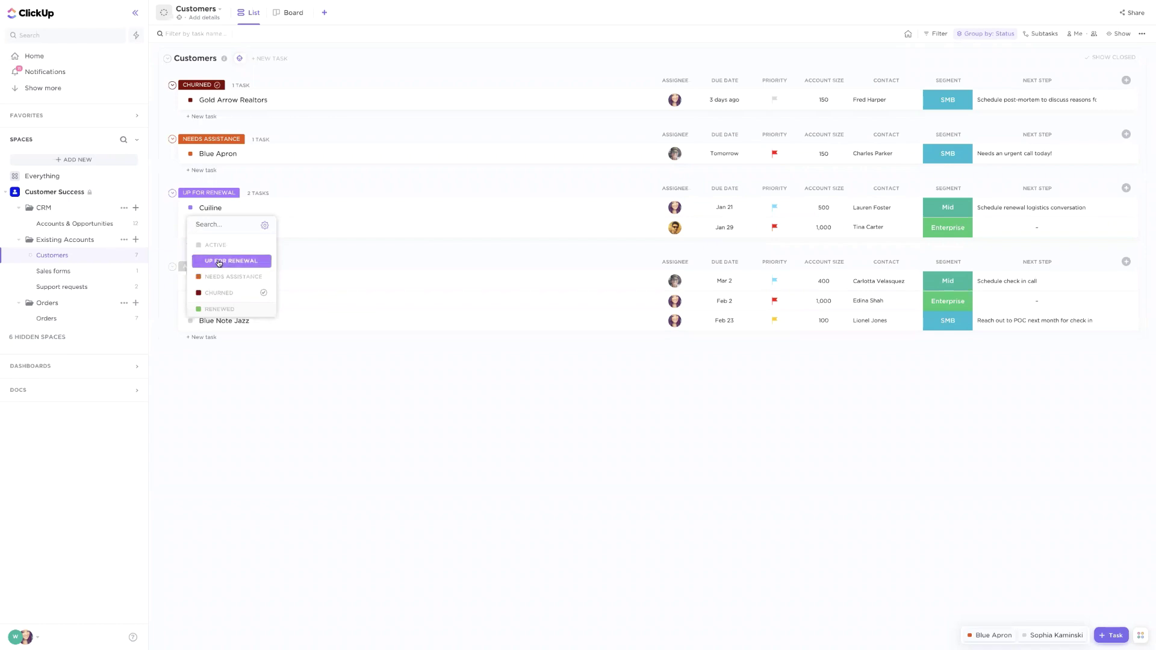
left_click(284, 403)
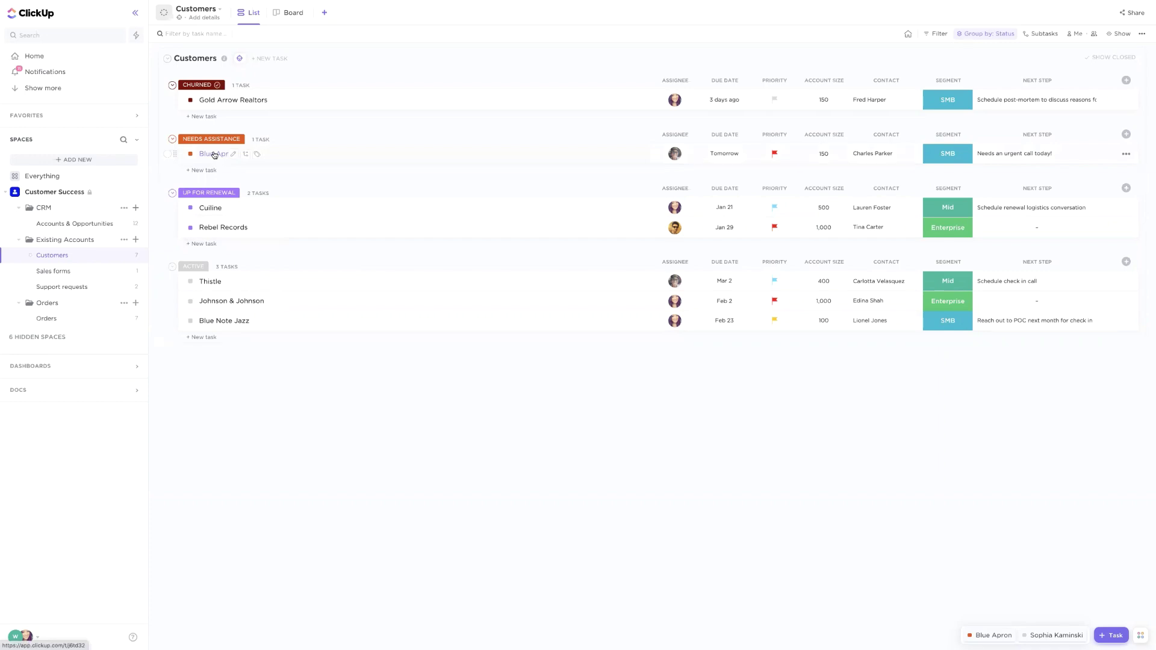
left_click(214, 154)
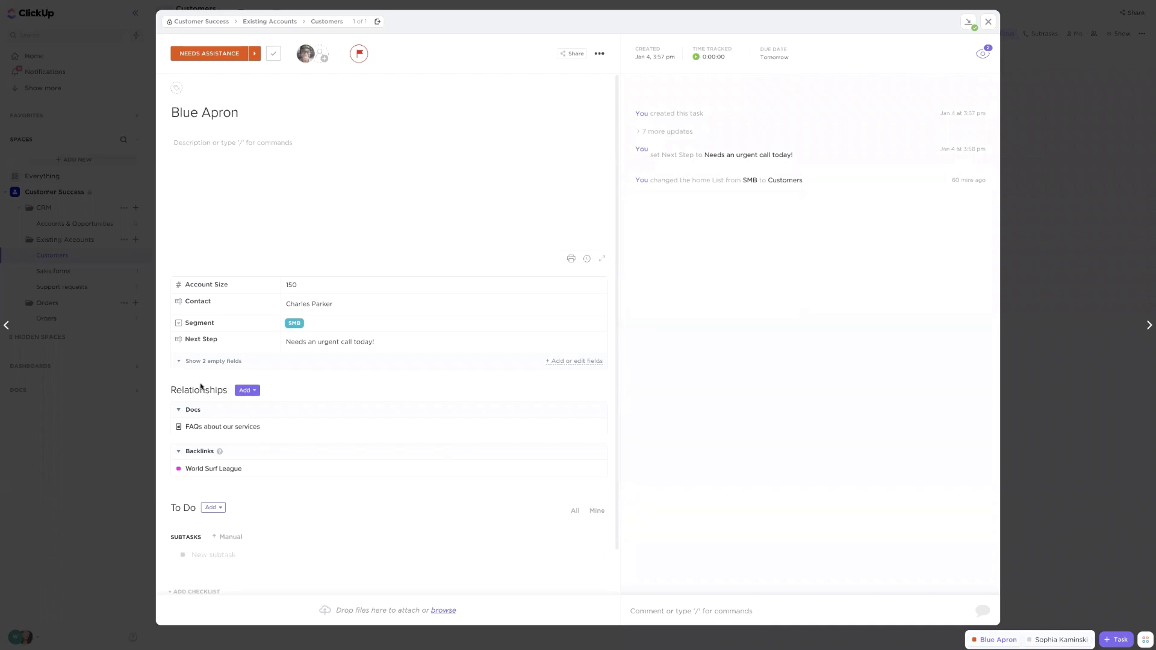
Link Blue Apron to the 'Complete security assessment' task found by searching 'security', then return to Blue Apron
left_click(246, 391)
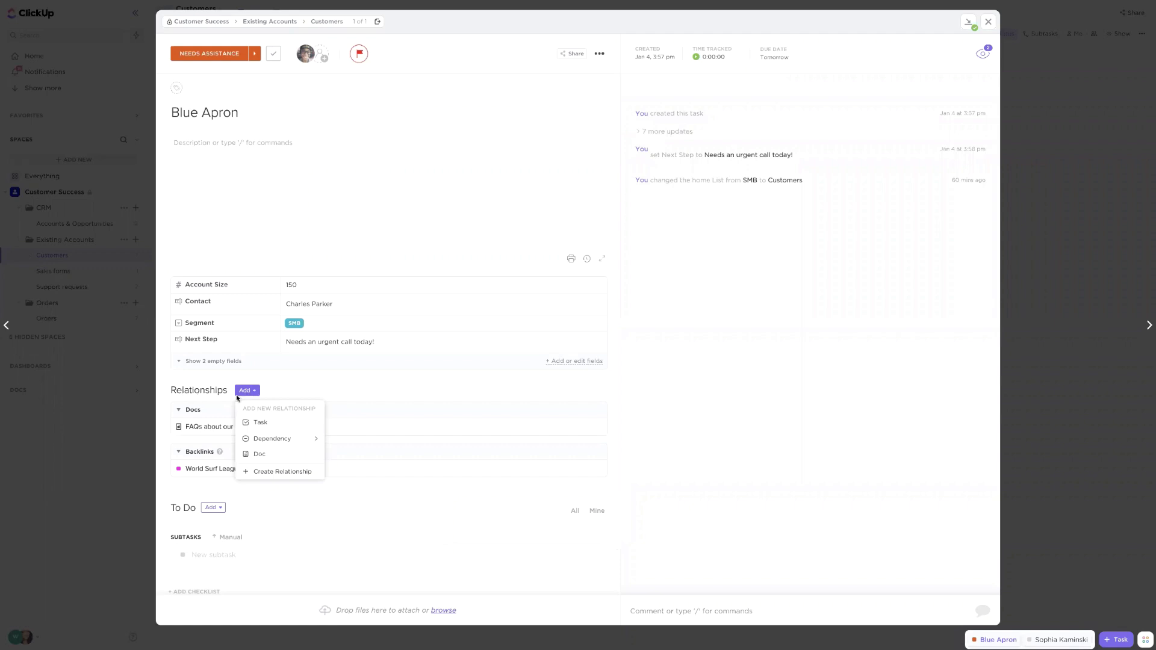
left_click(283, 427)
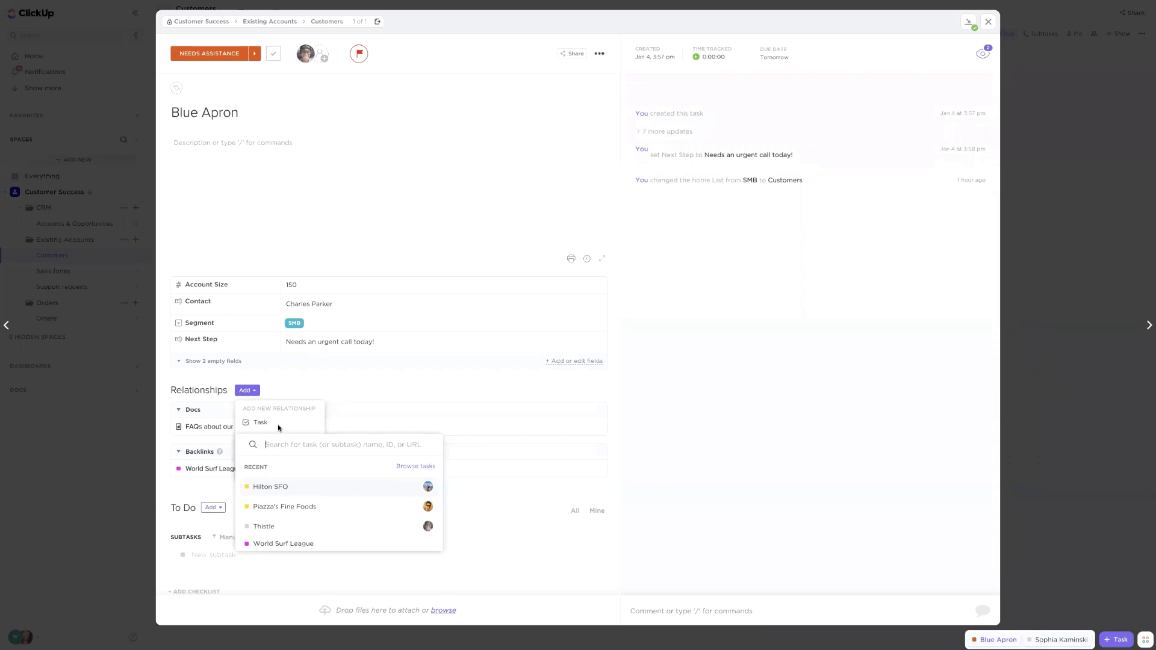
type("security")
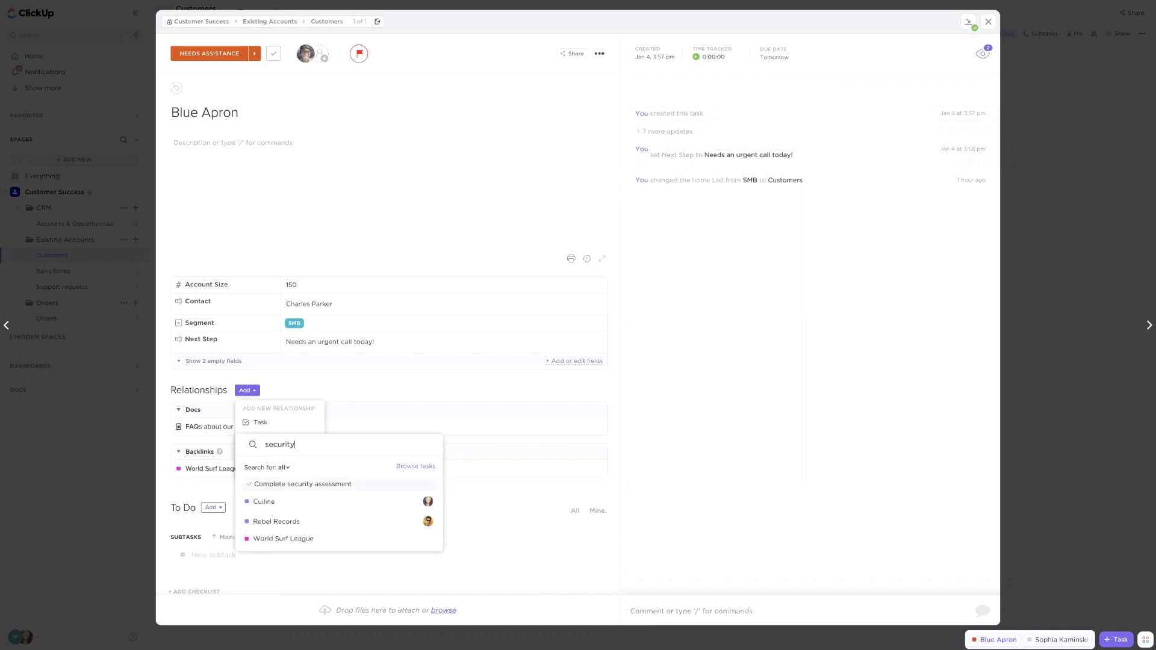
left_click(310, 484)
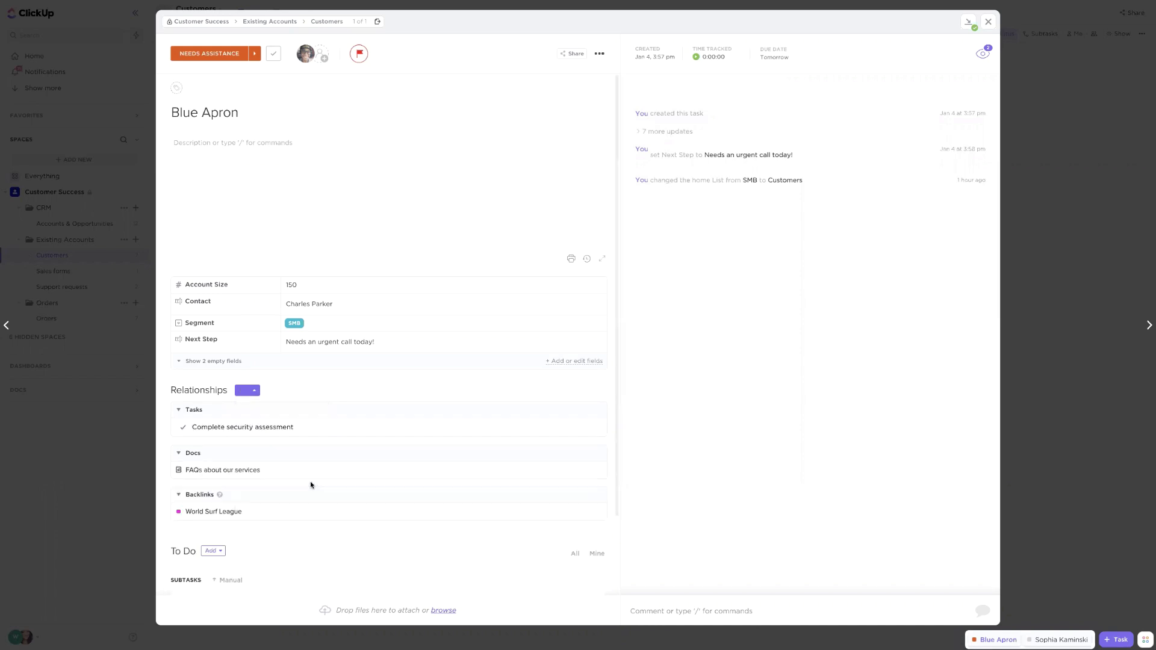
left_click(232, 428)
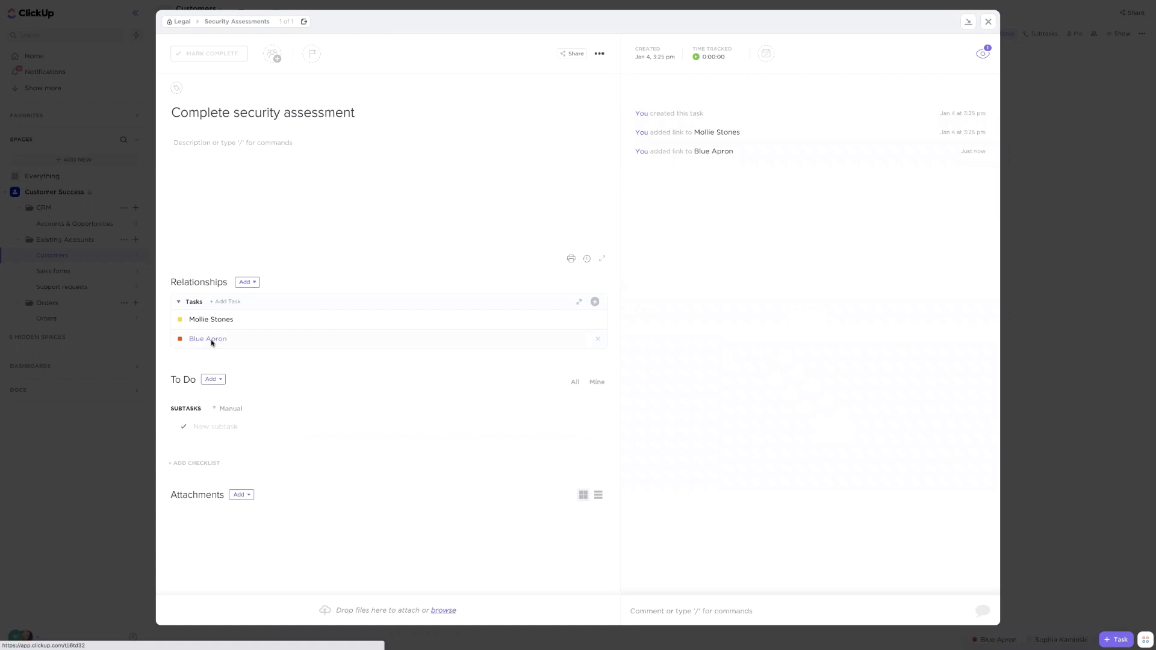
left_click(208, 339)
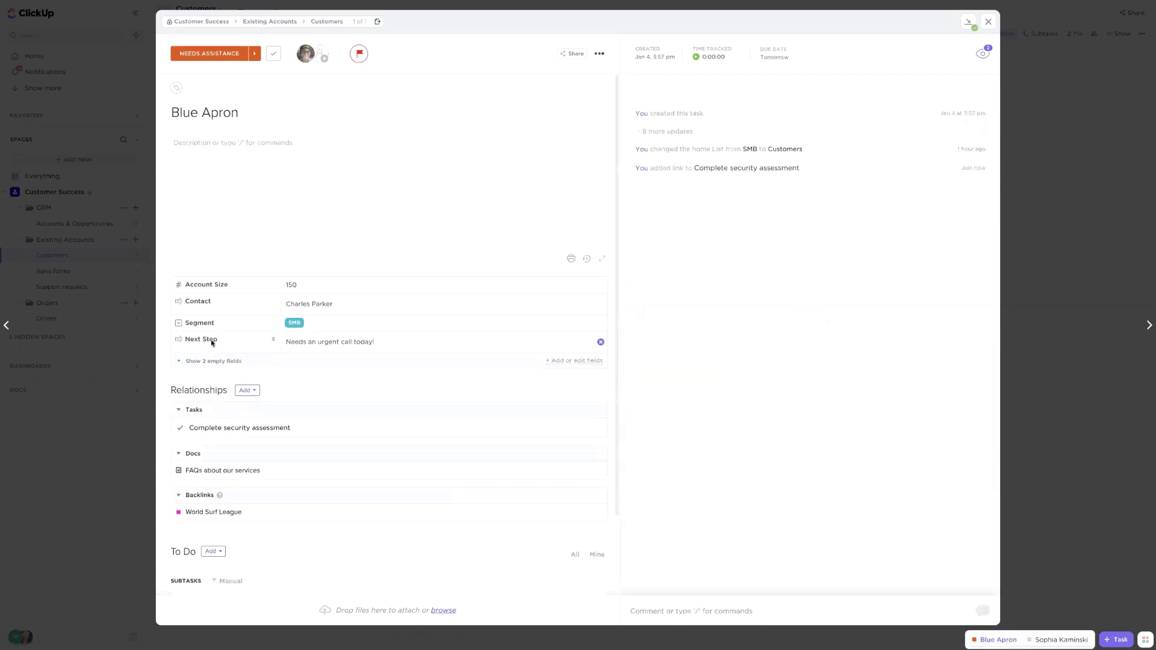
Add a Waiting on dependency making Blue Apron wait on the support-request task from Recent
left_click(245, 391)
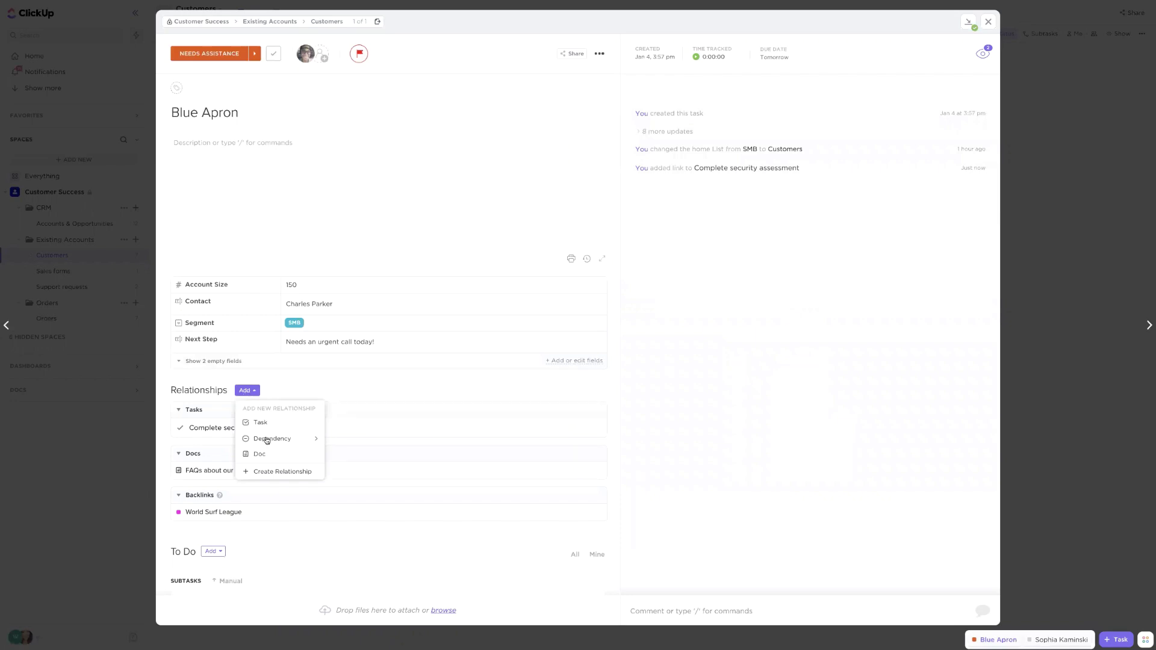
mouse_move(280, 440)
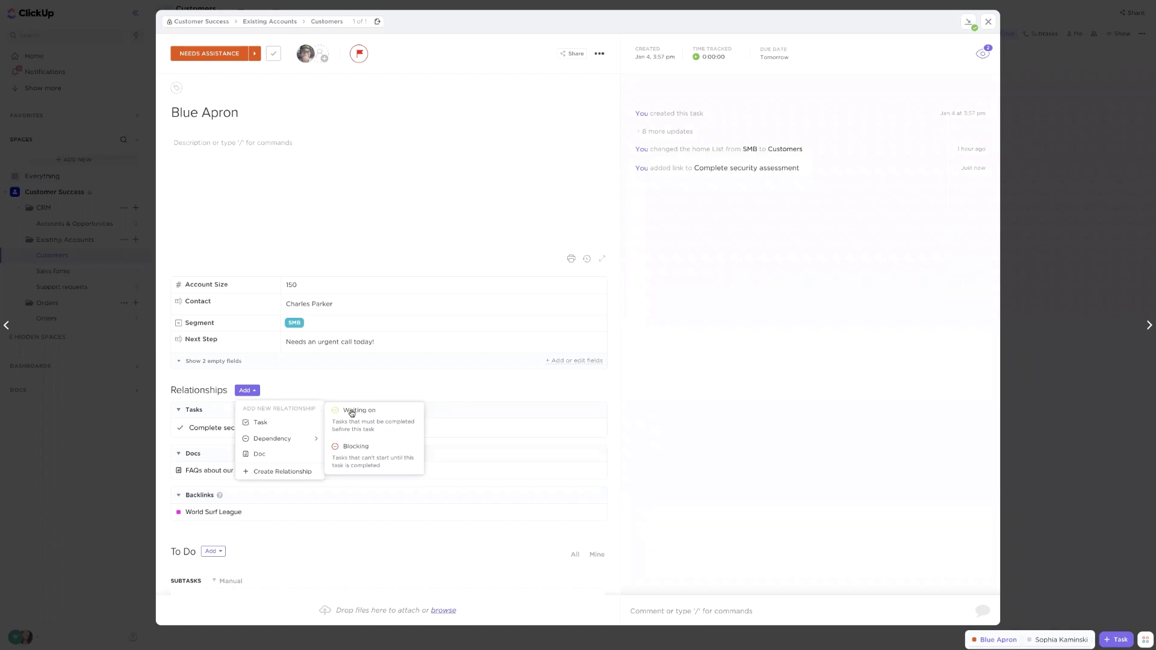
left_click(381, 420)
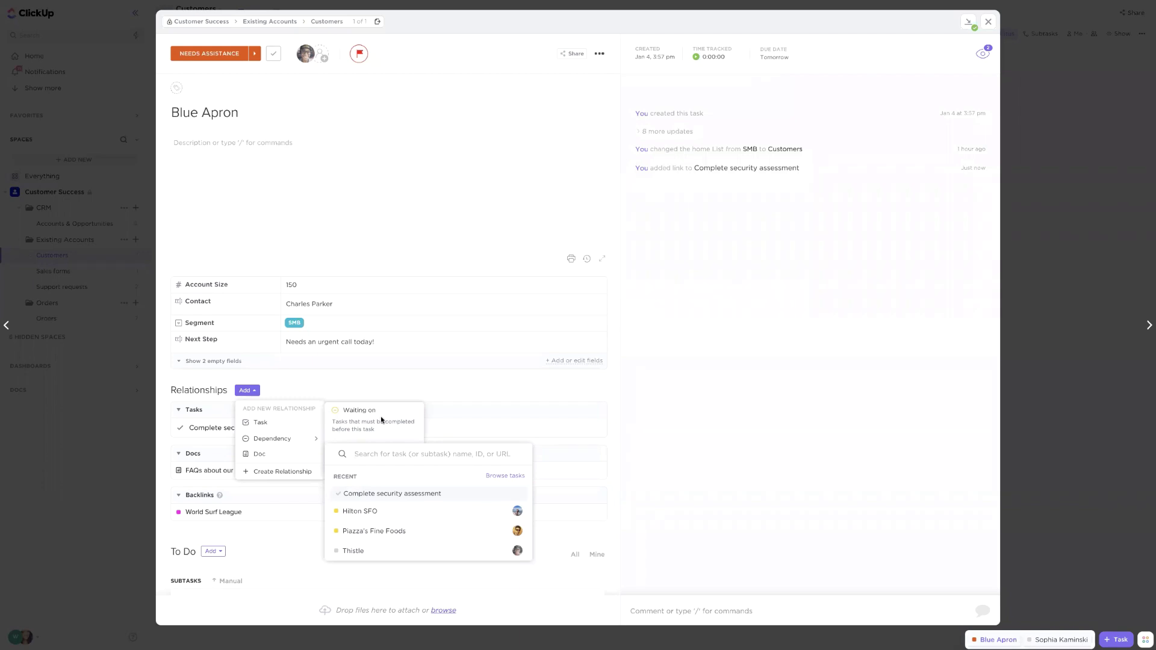
scroll(367, 535, "down", 2)
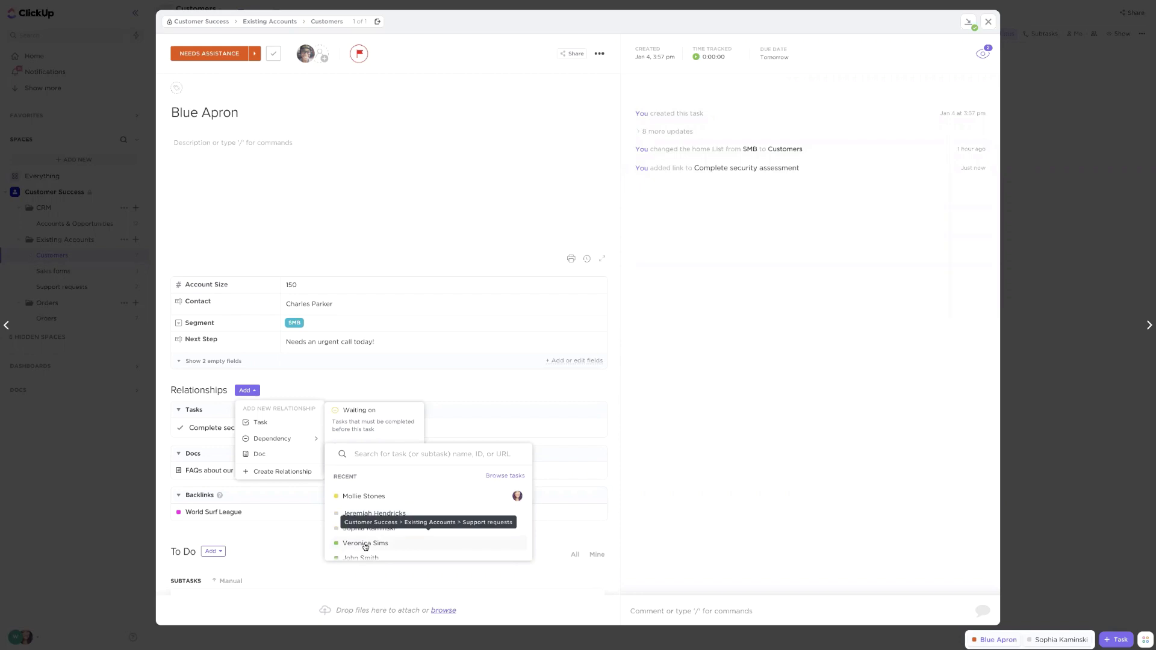
left_click(366, 544)
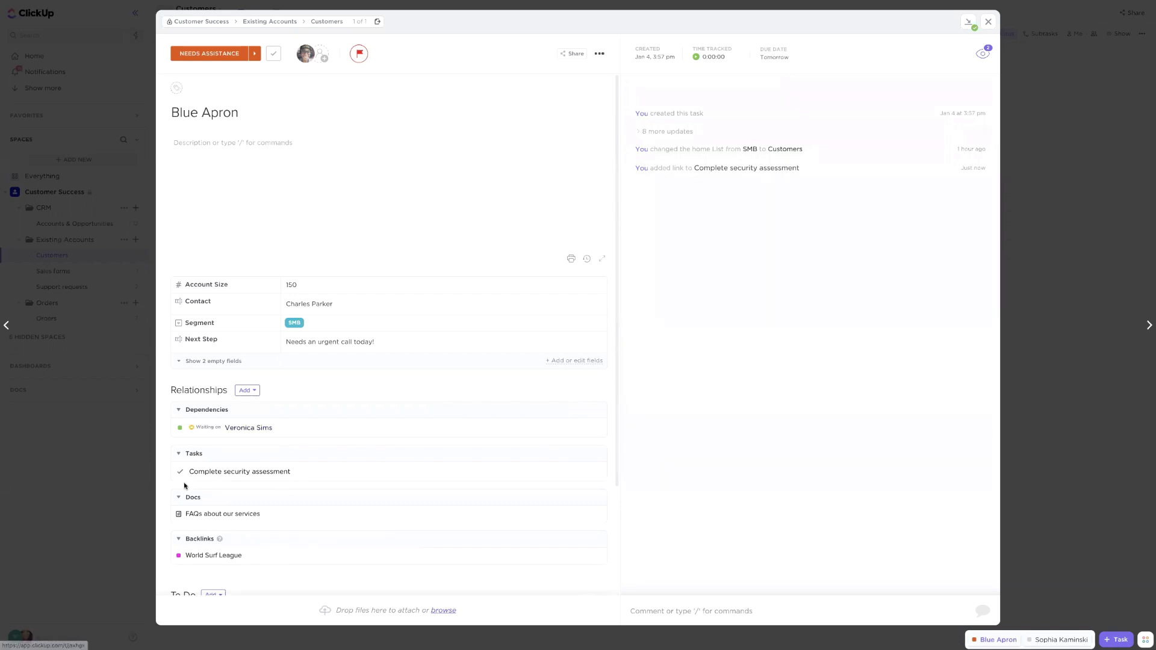
scroll(190, 469, "down", 1)
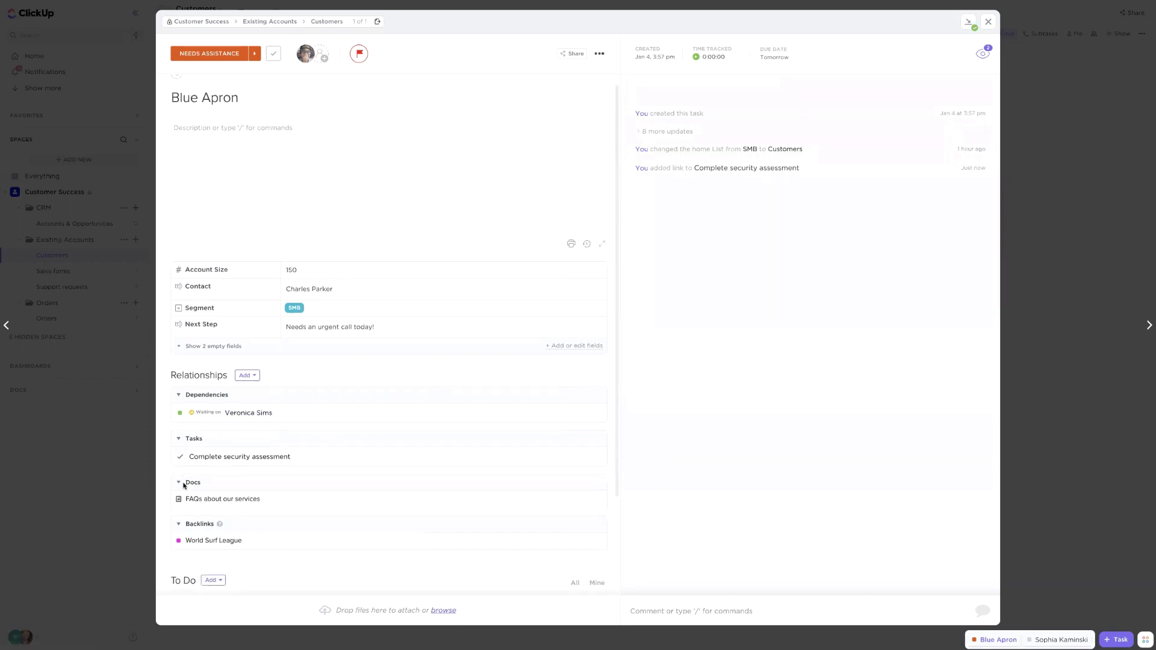
Start linking a doc to Blue Apron, then dismiss the doc search and relationship options
left_click(248, 367)
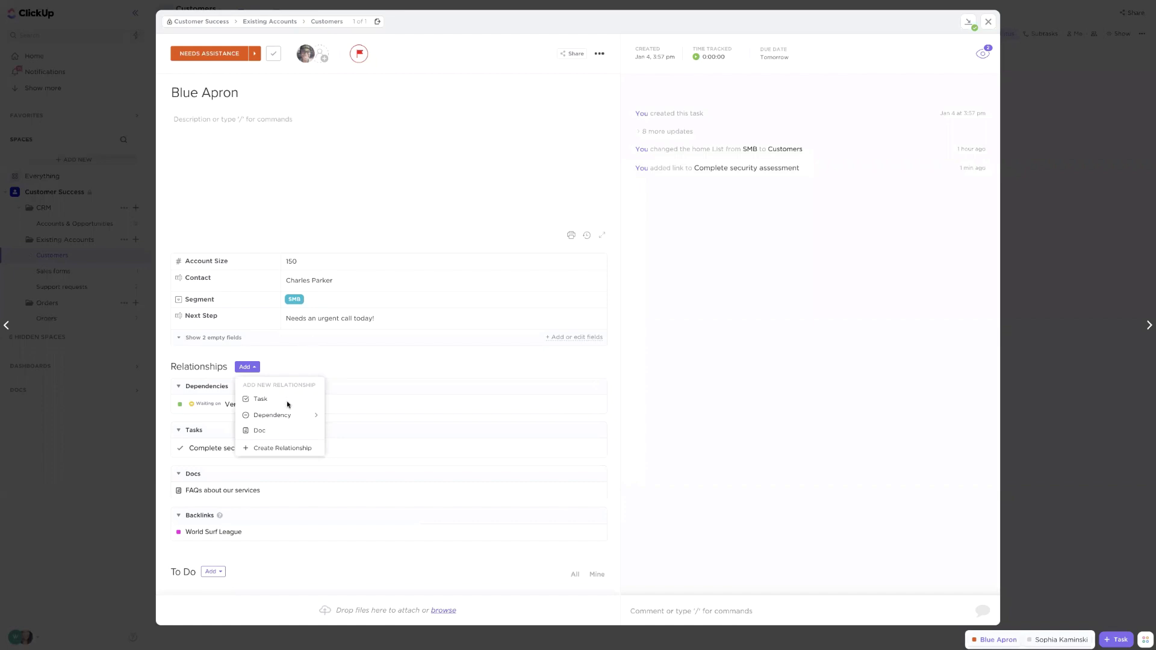
left_click(261, 431)
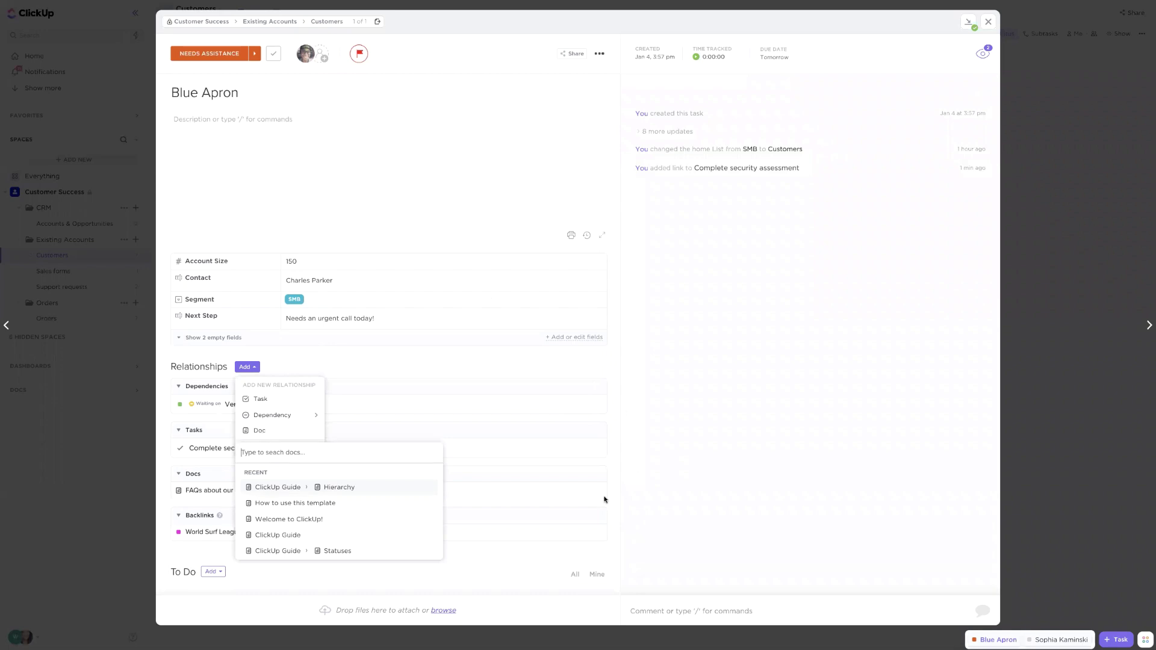
left_click(364, 359)
left_click(368, 359)
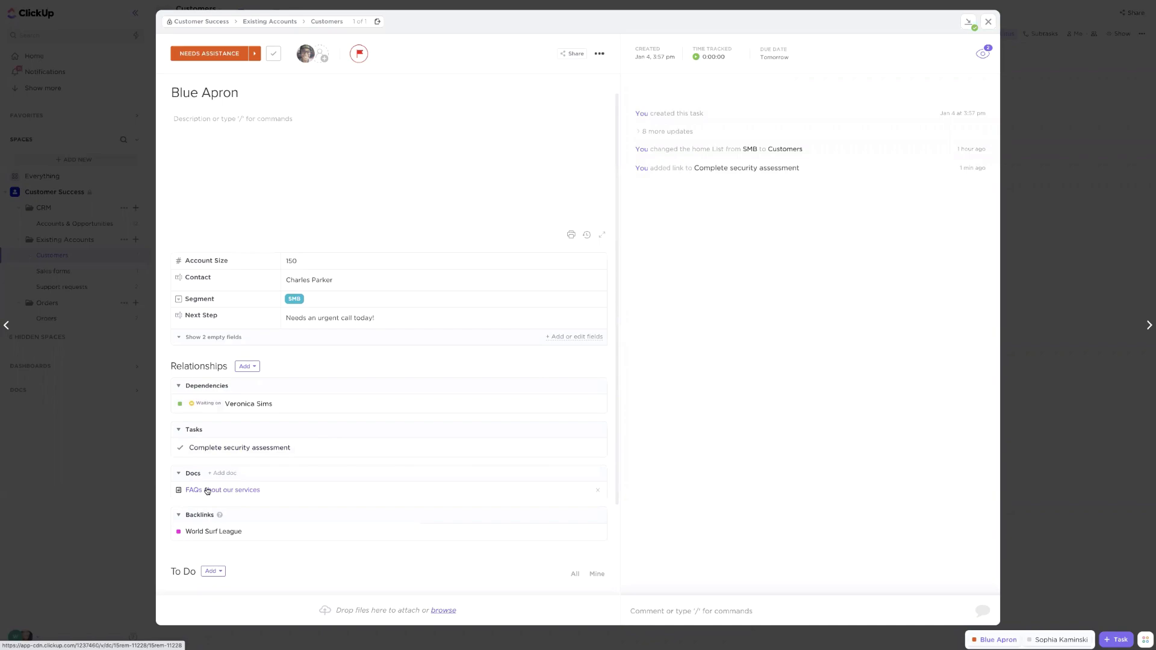
Open the 'FAQs about our services' doc, check its Related link to Blue Apron, and close it
left_click(207, 490)
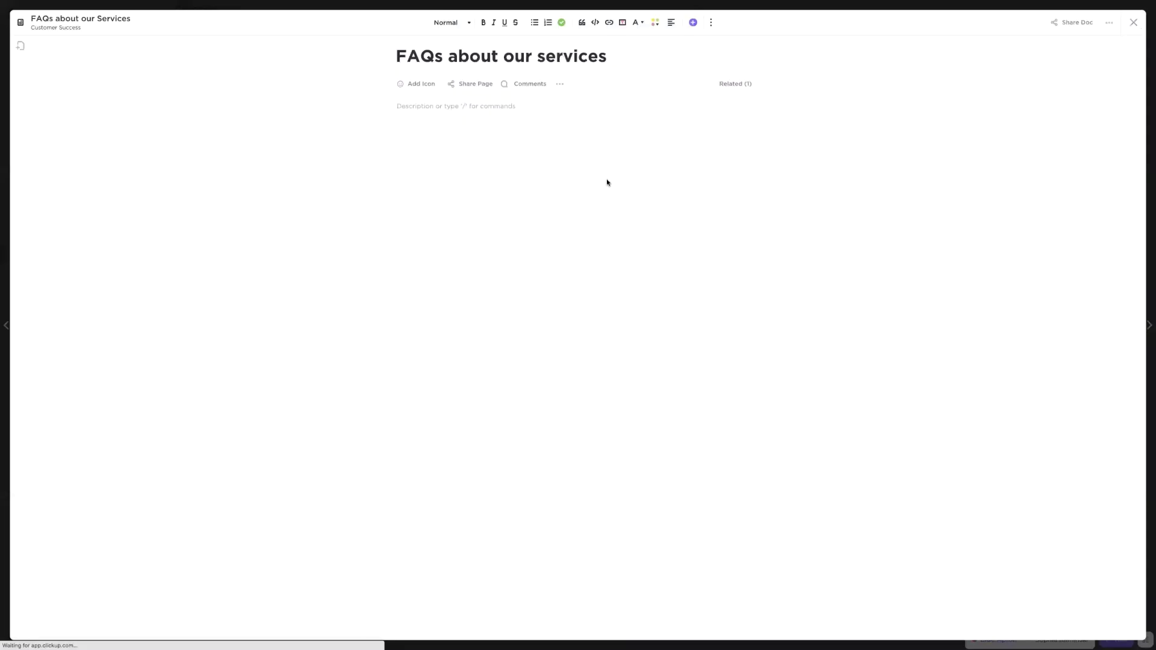
left_click(746, 83)
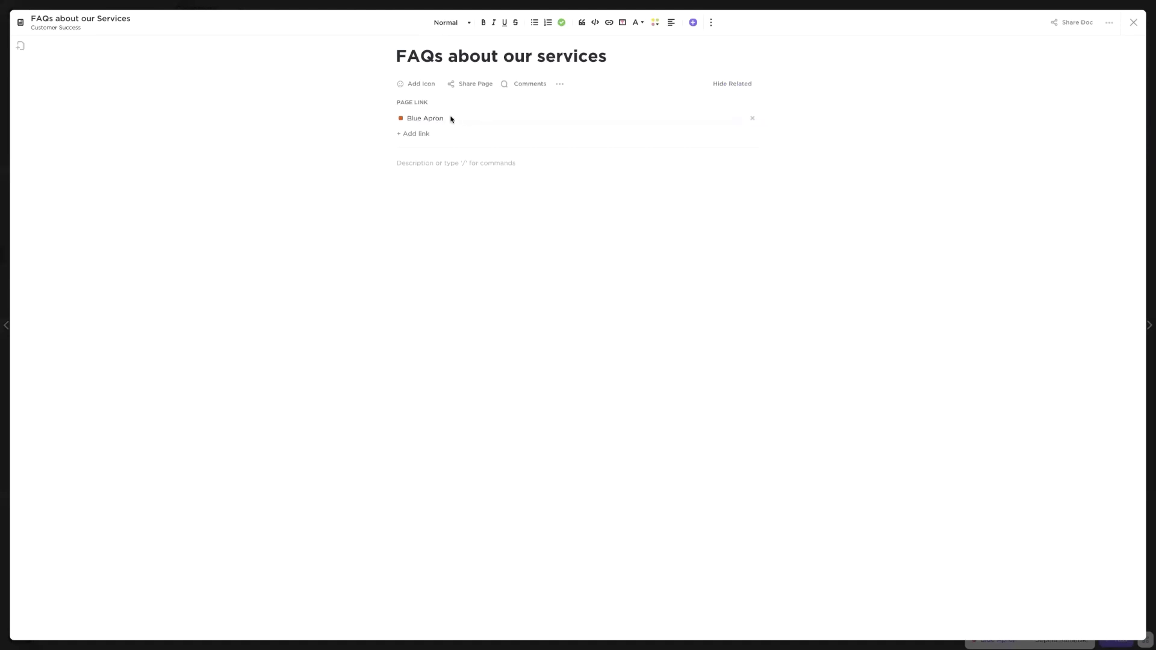
left_click(733, 85)
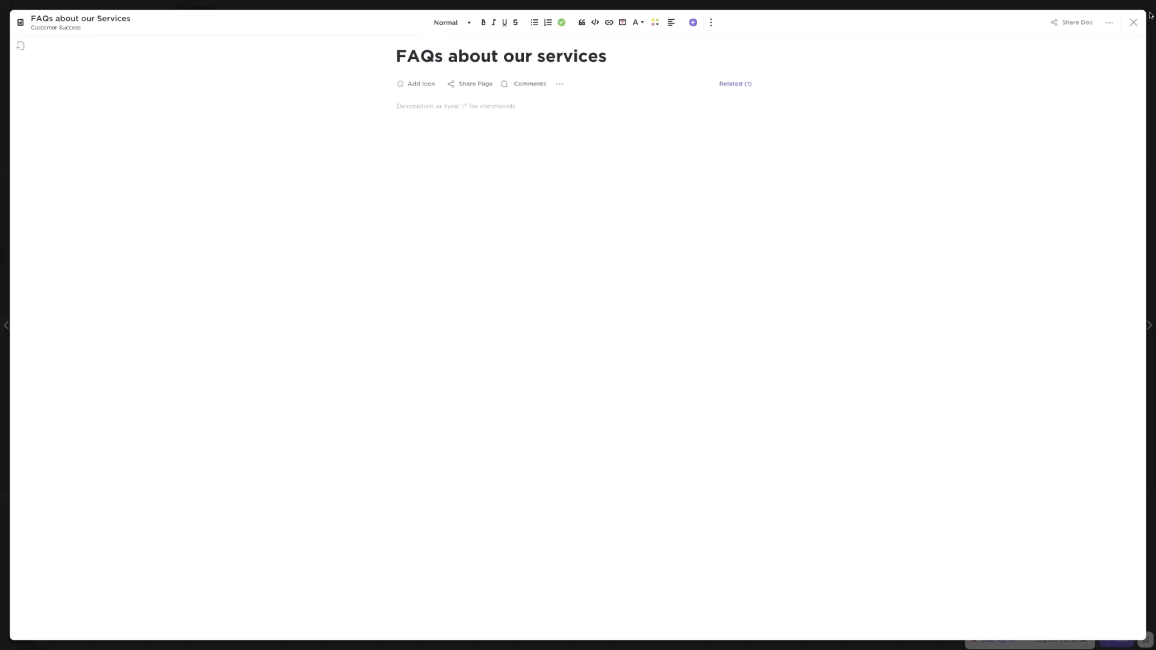
left_click(1133, 22)
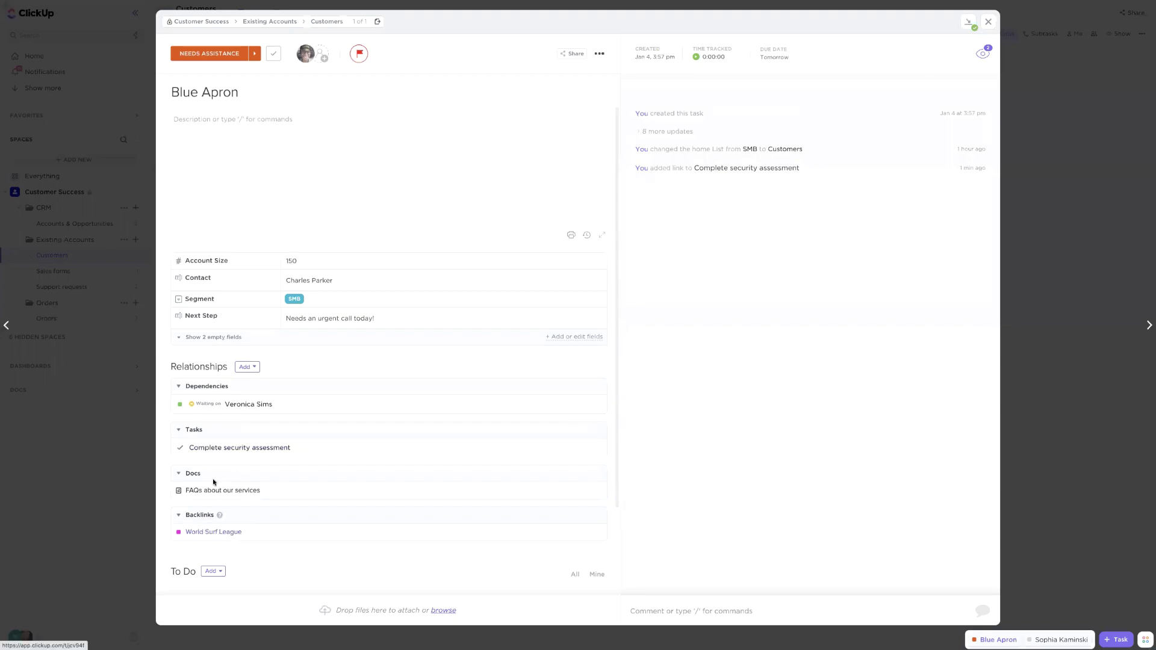
Dismiss the relationship options and close the Blue Apron task
left_click(241, 367)
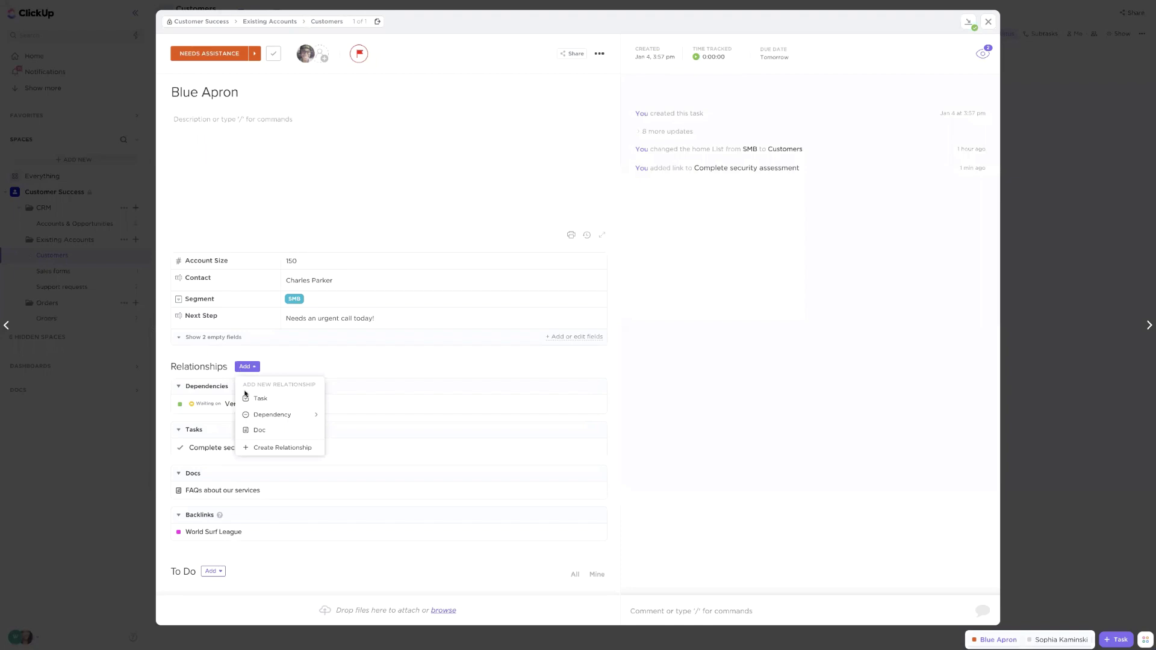
left_click(207, 544)
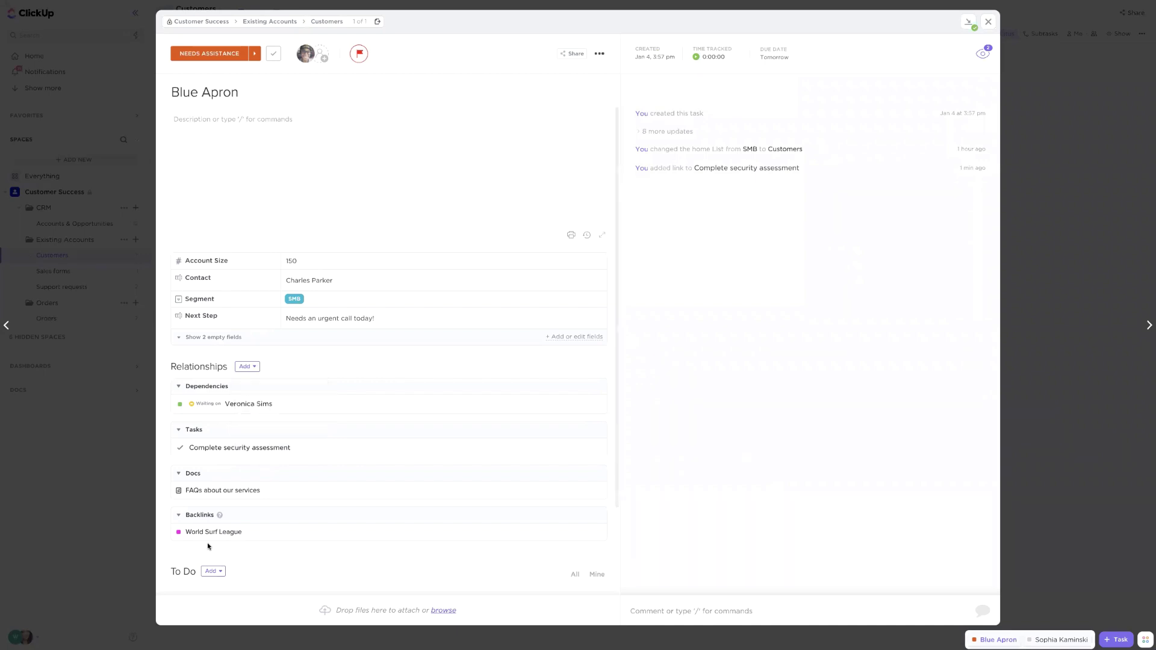
left_click(107, 443)
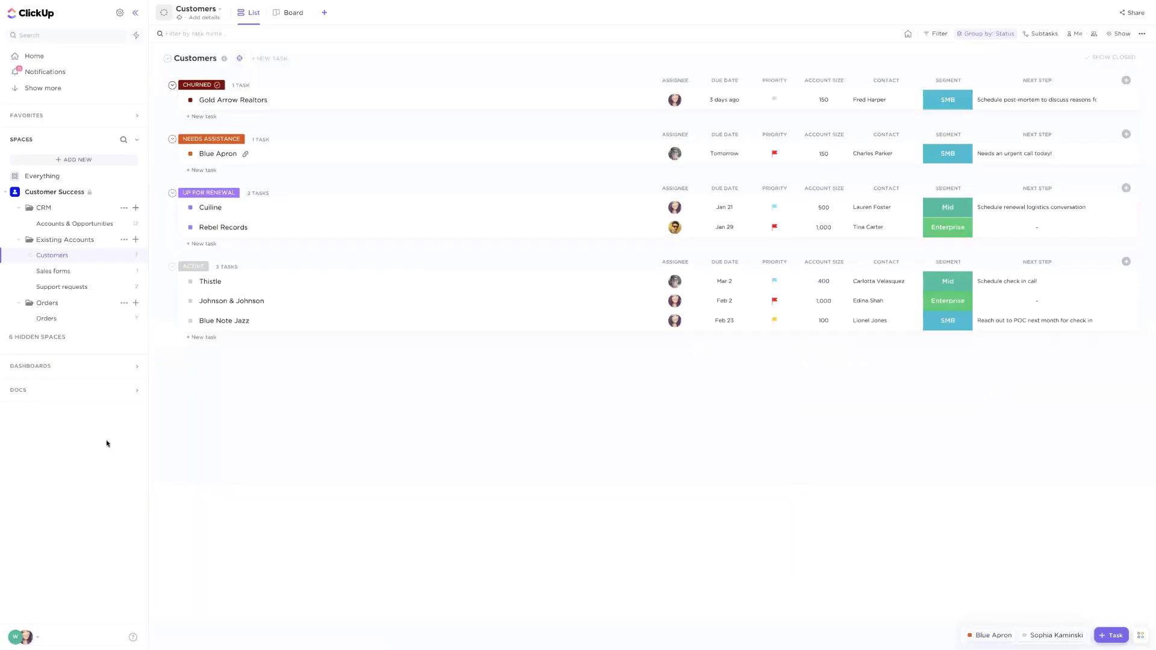
Look over the Orders list, then return to the Customers list
left_click(54, 304)
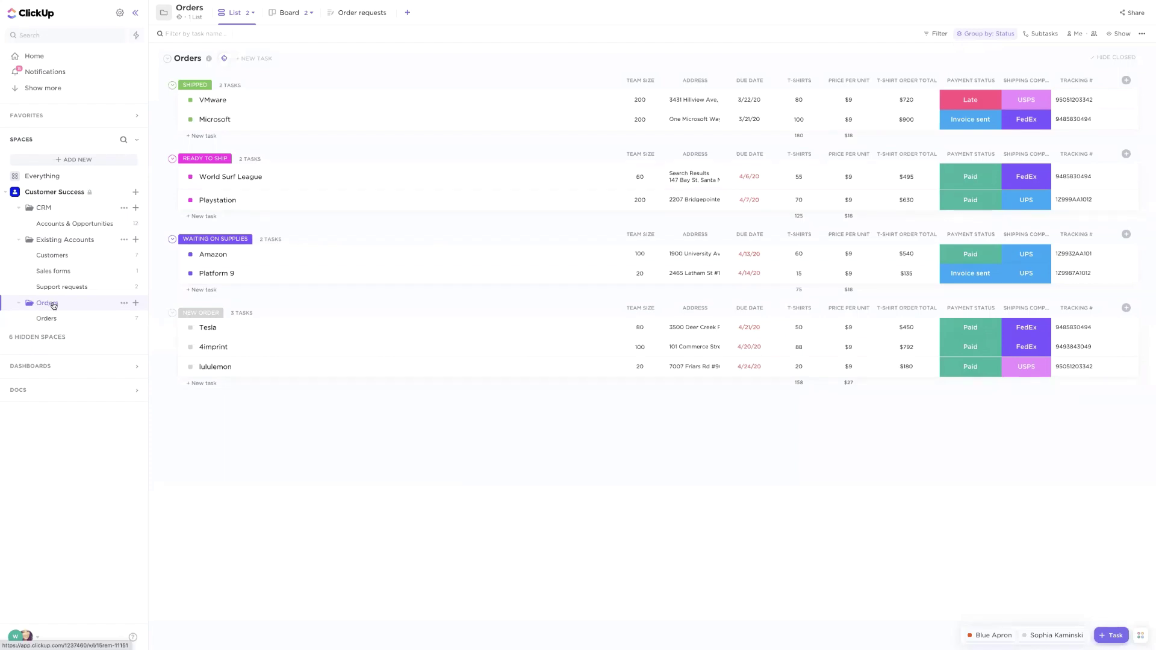
left_click(135, 192)
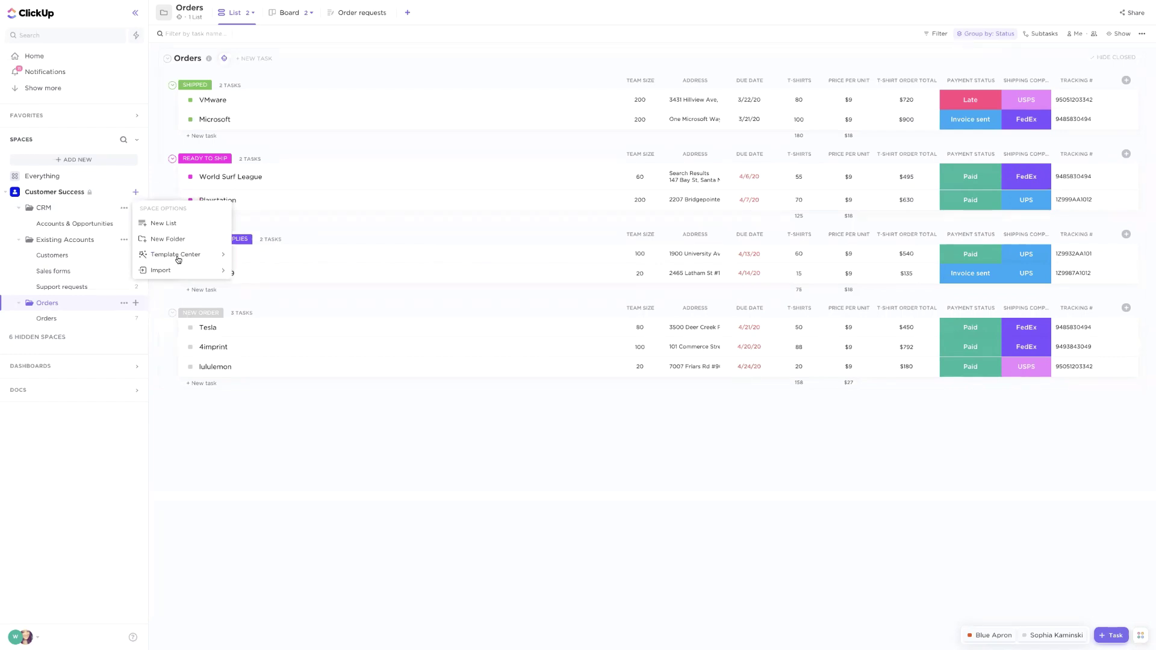
left_click(45, 306)
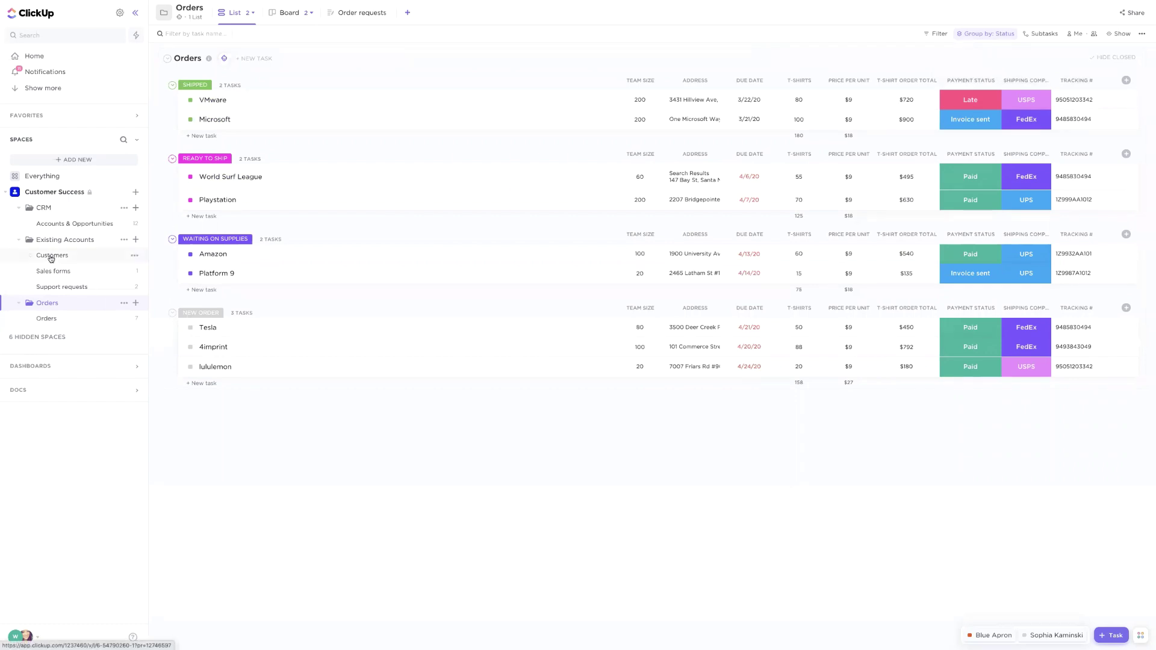
left_click(51, 256)
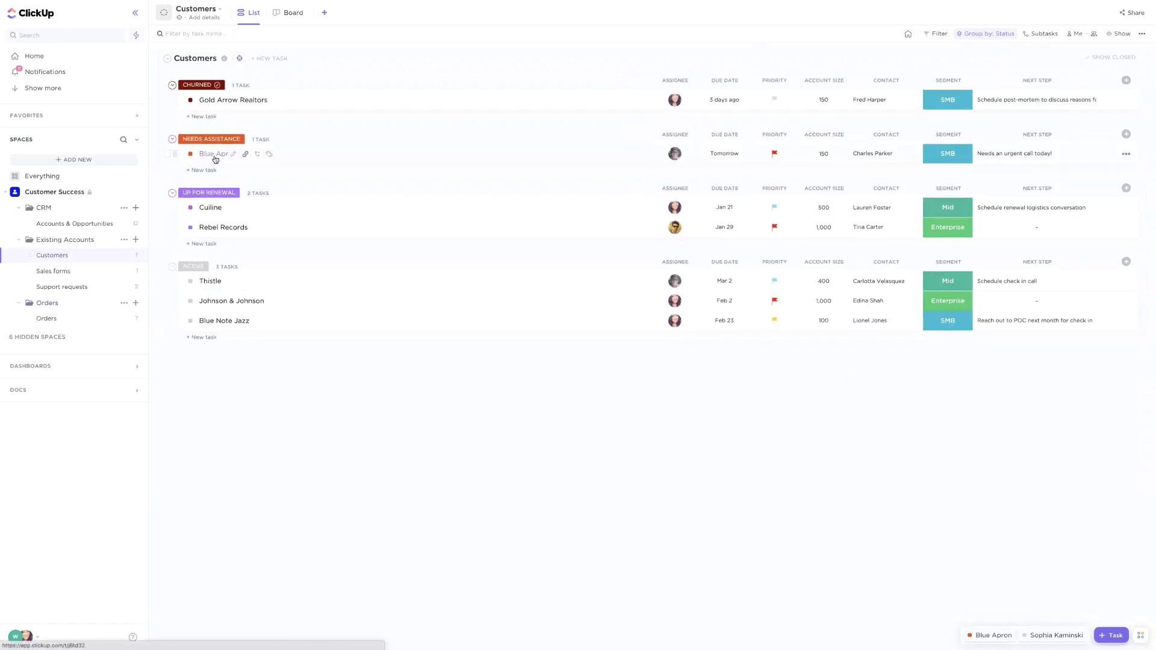
Open Blue Apron, follow its World Surf League backlink, and return via the Blue Apron comment mention
left_click(214, 156)
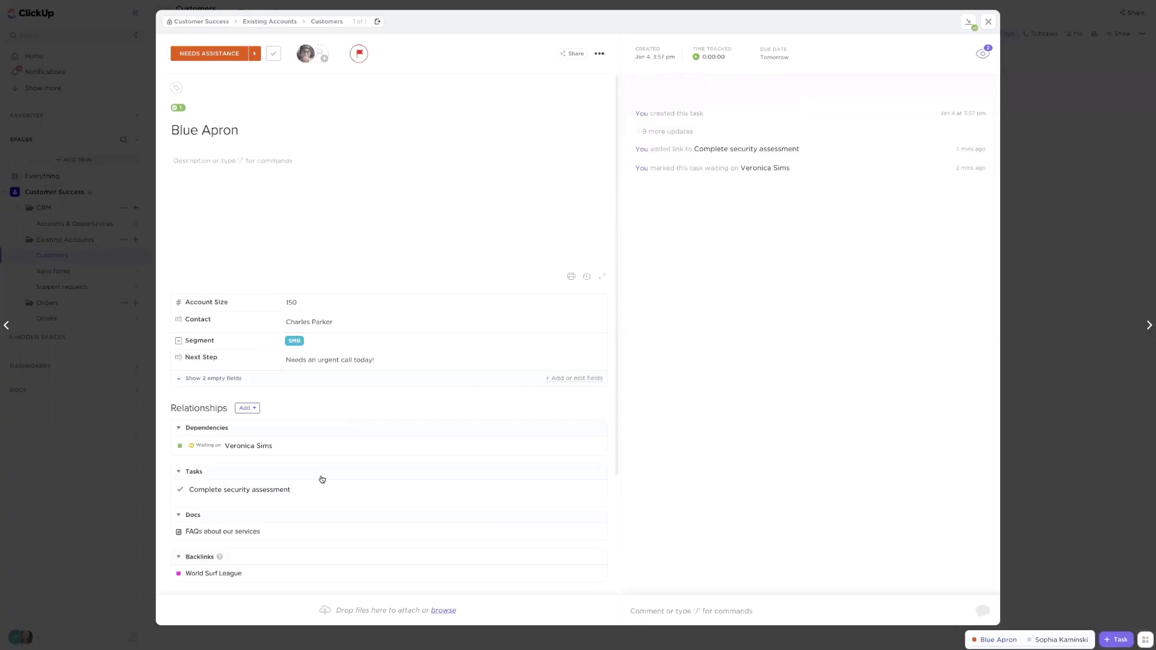
scroll(210, 545, "down", 1)
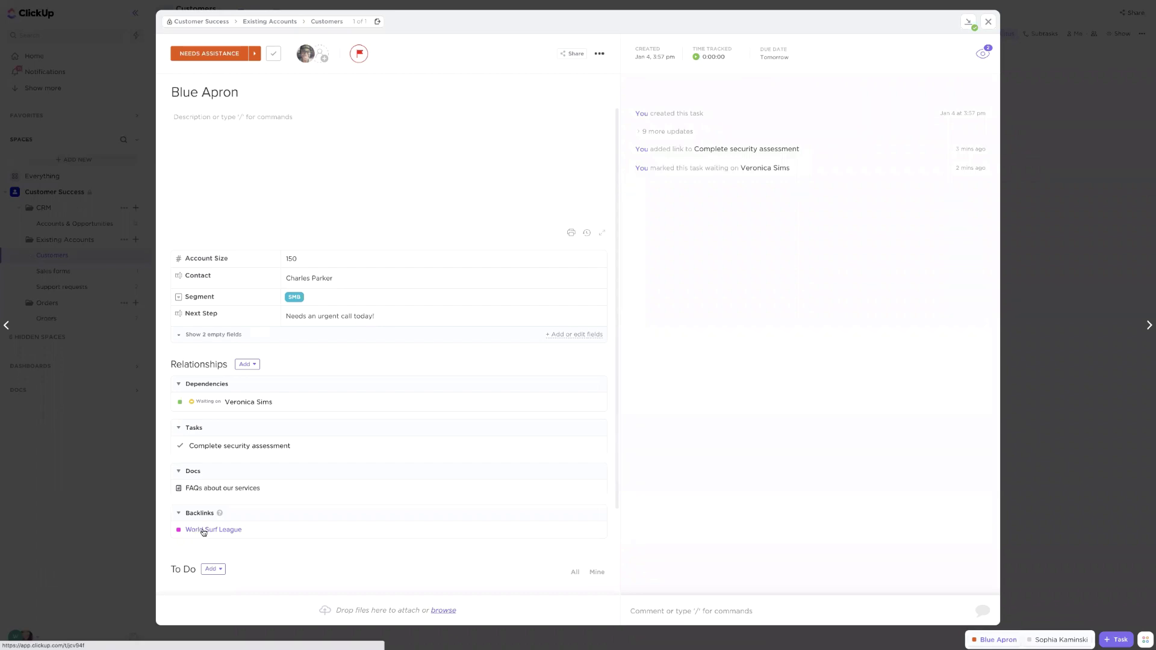
left_click(203, 532)
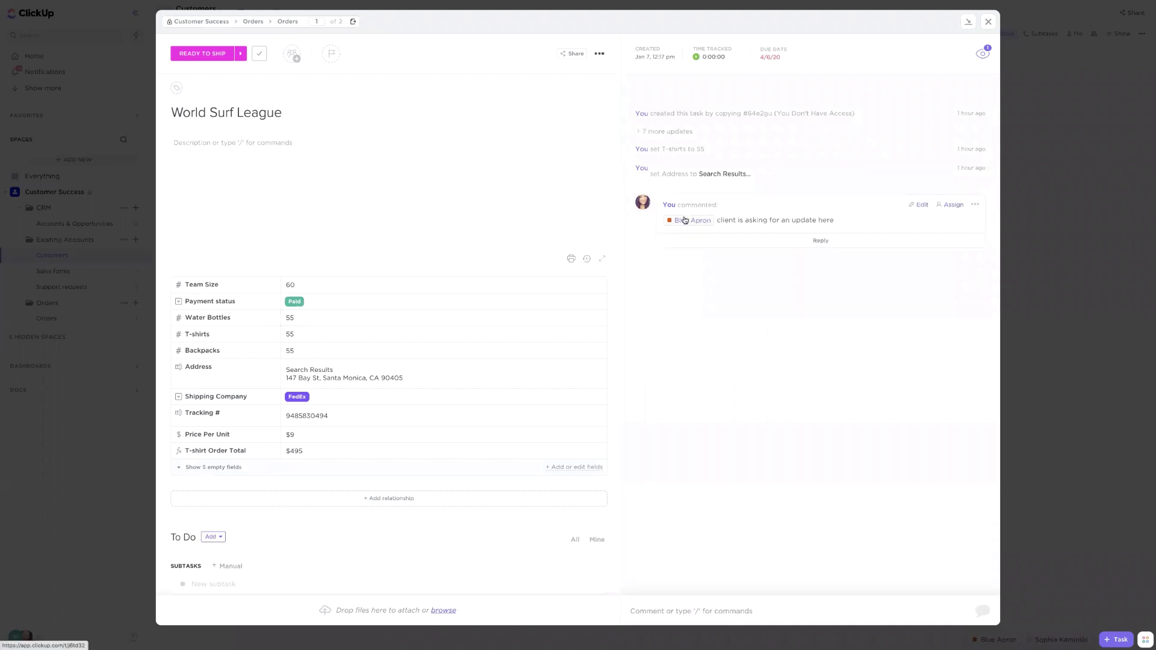
mouse_move(686, 220)
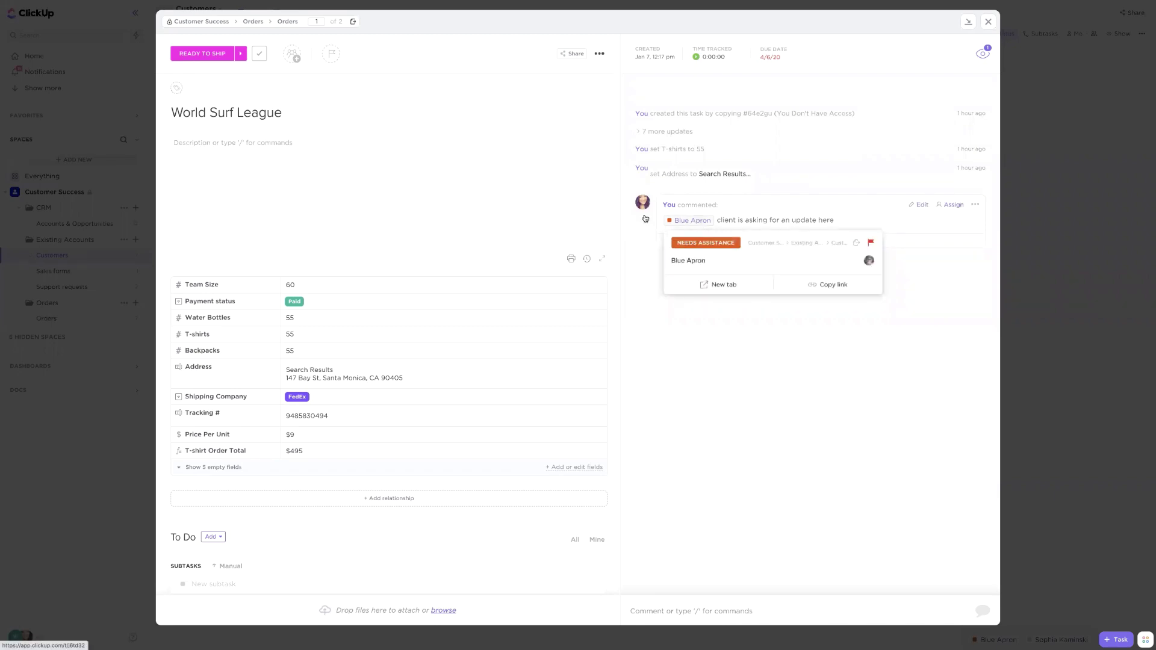
triple_click(211, 114)
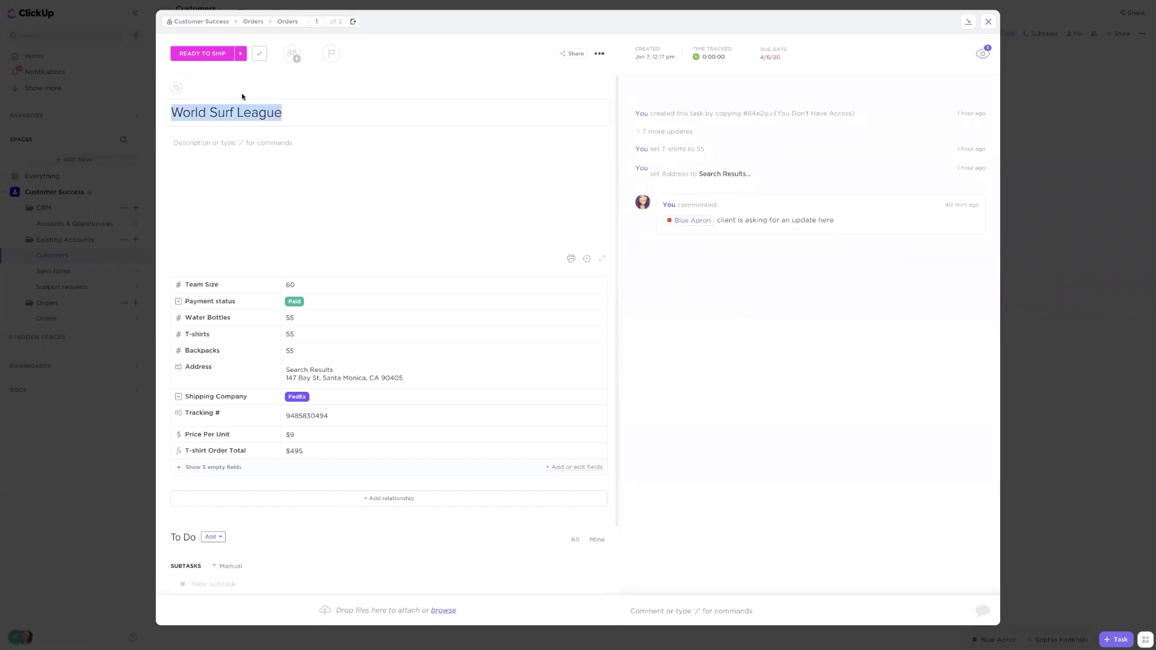
scroll(387, 330, "down", 1)
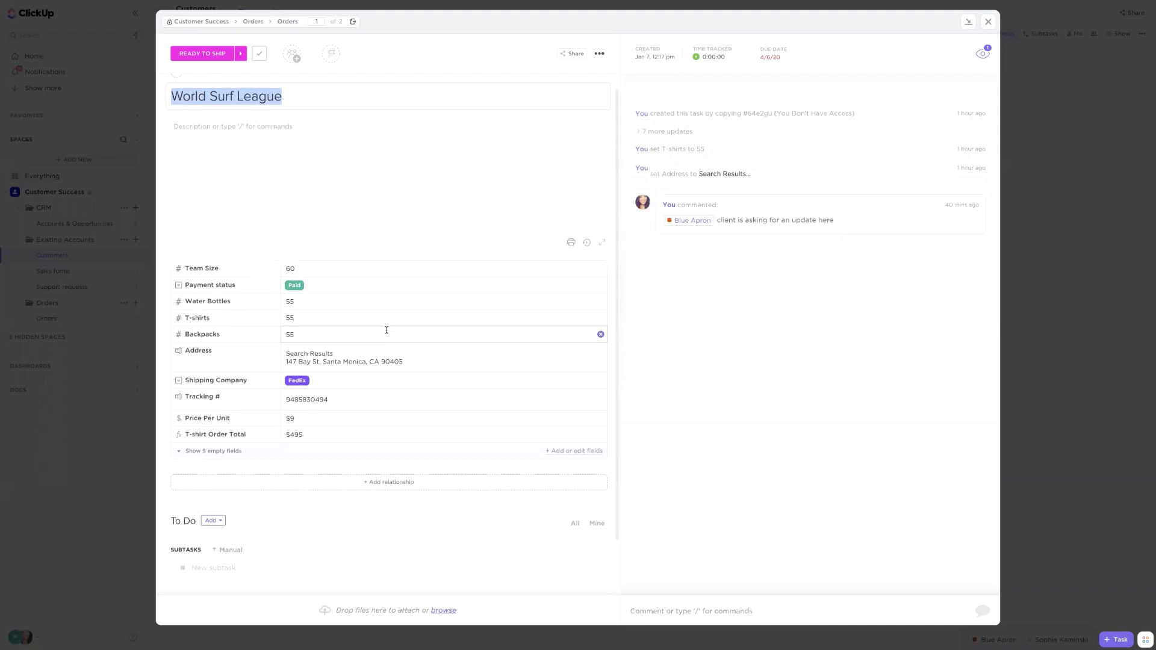
left_click(678, 222)
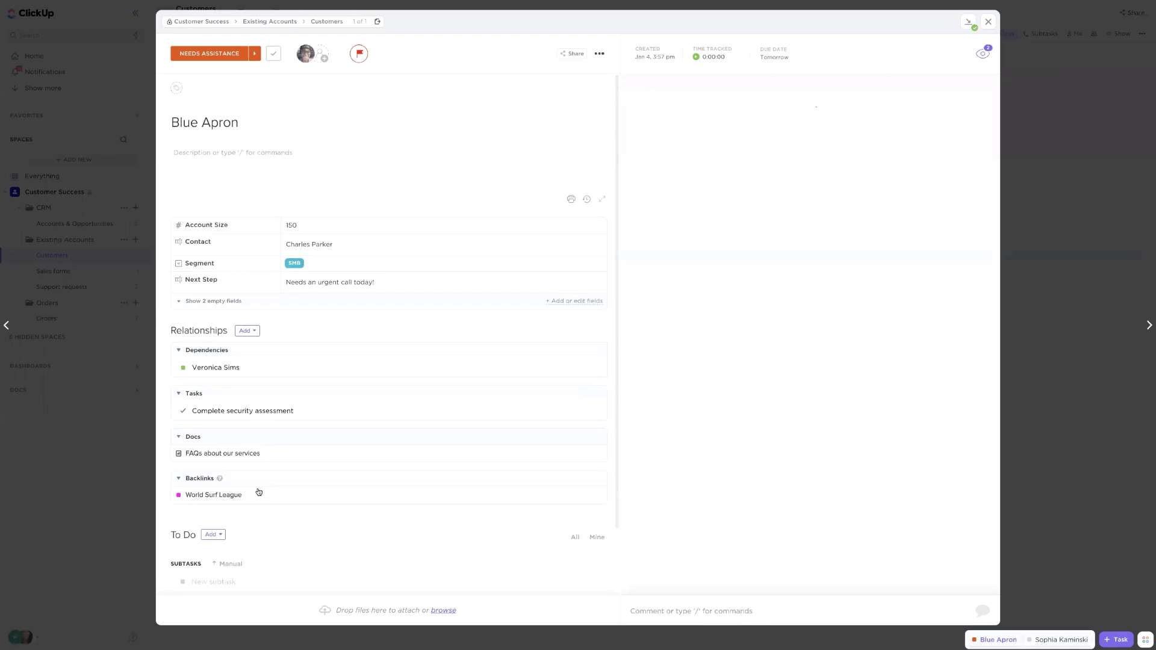
Open the Add new relationship dropdown next to Blue Apron's Relationships section
scroll(214, 572, "down", 3)
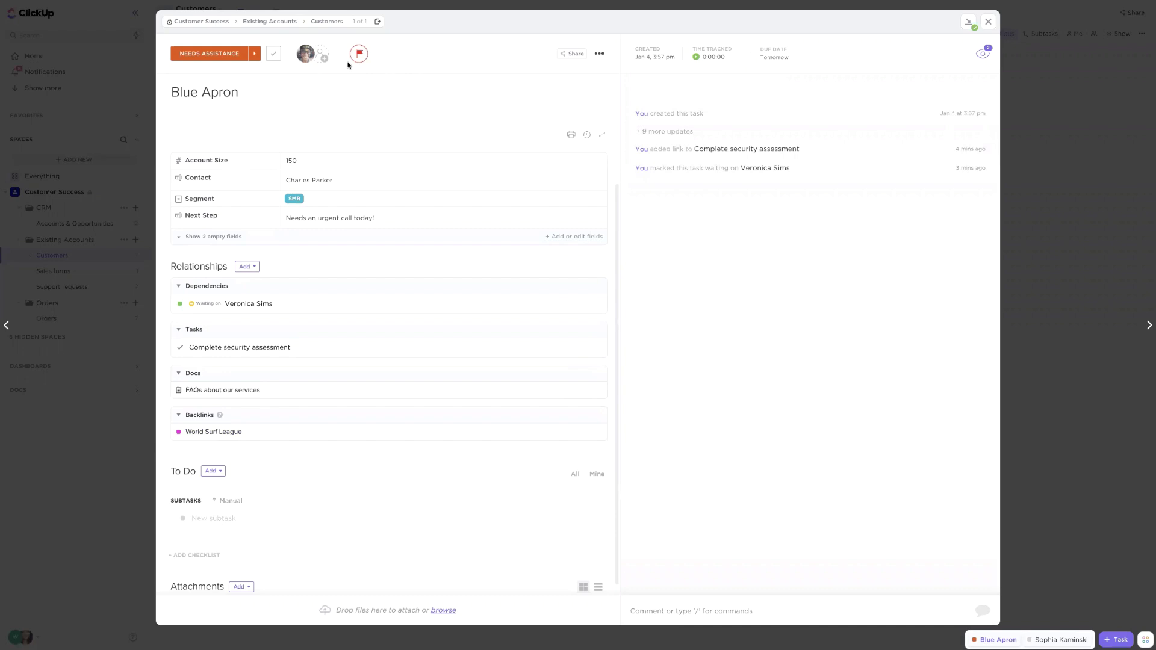
triple_click(208, 92)
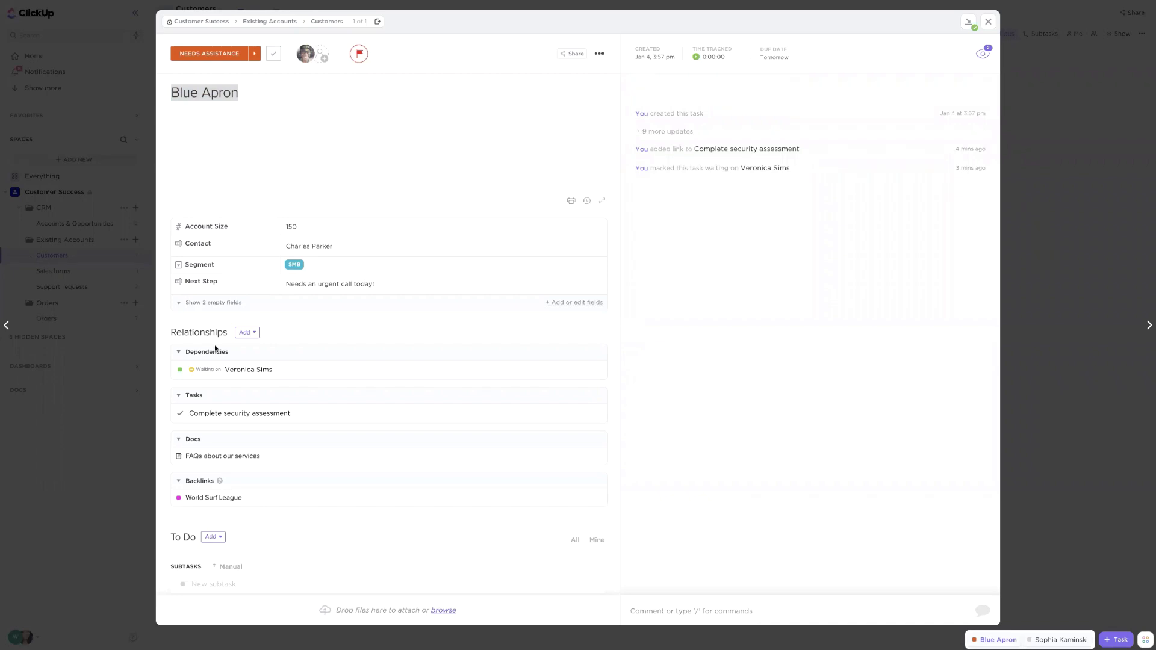
left_click(297, 520)
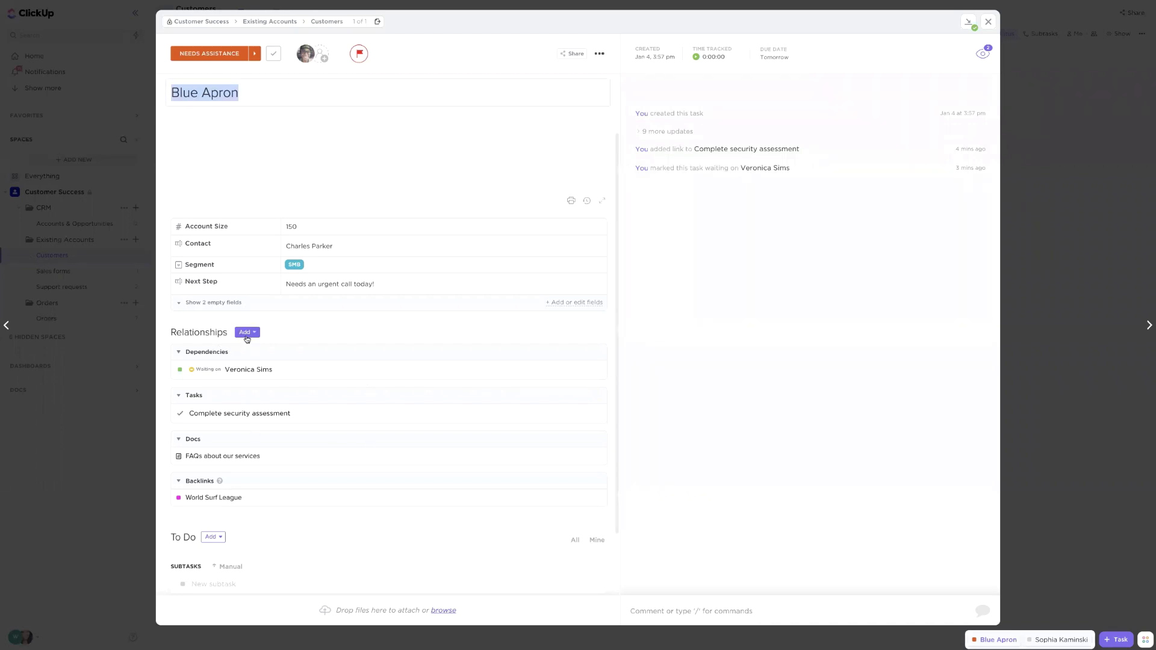
left_click(247, 338)
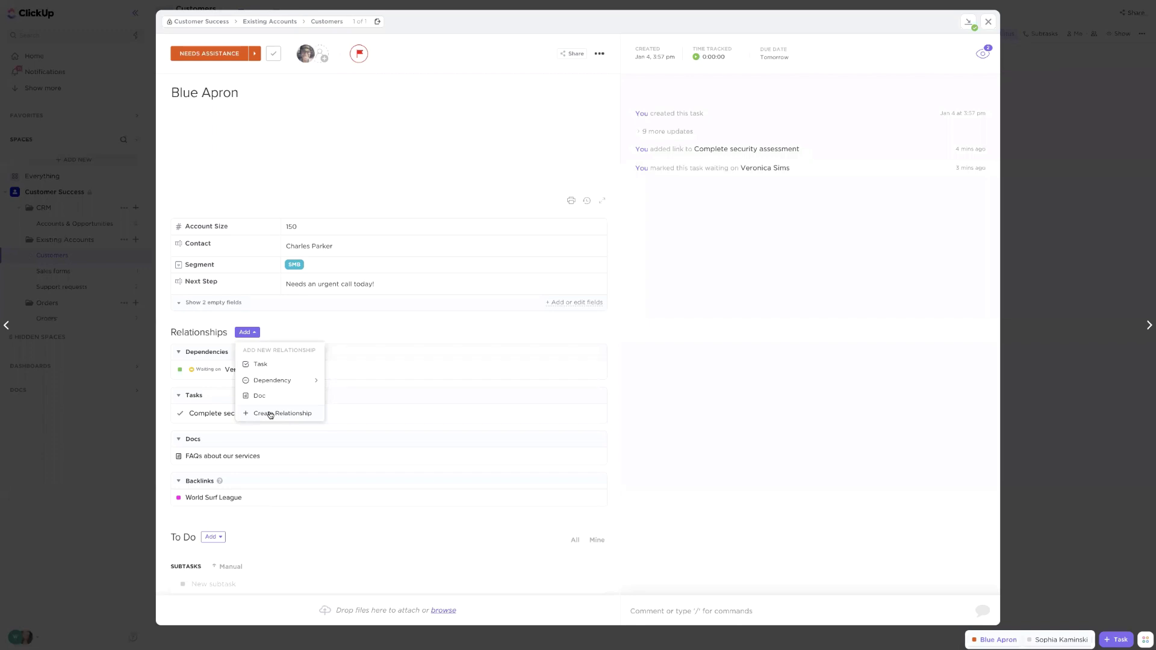
Start a custom relationship named 'Orders placed' limited to tasks from the Orders list
left_click(269, 415)
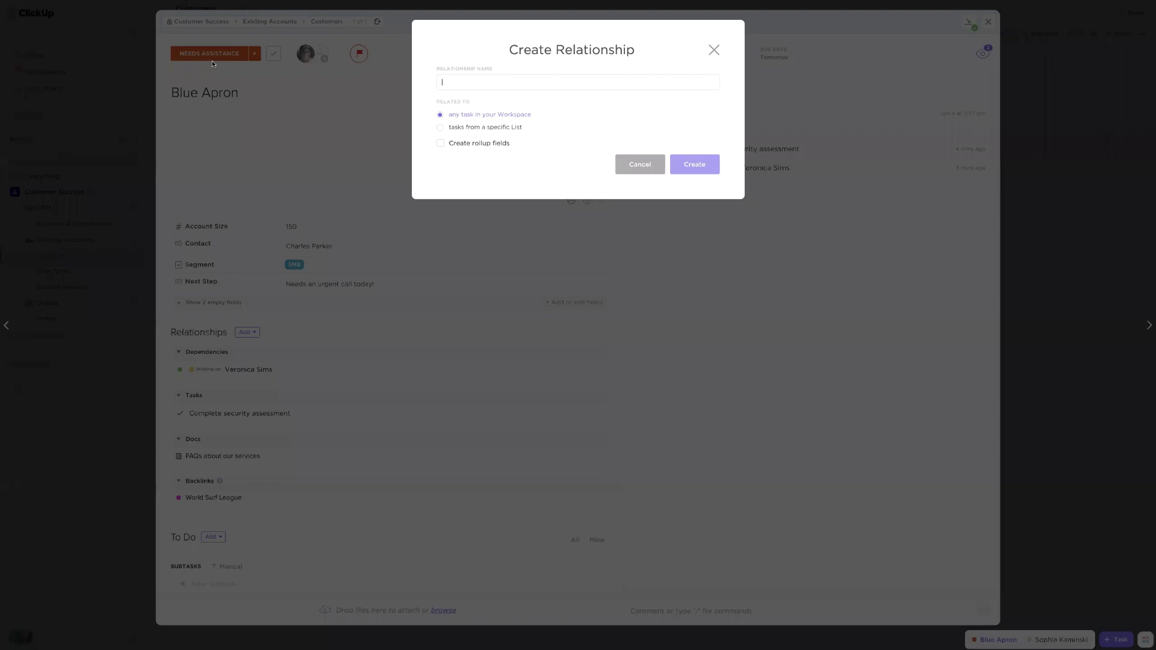
type("Orders place")
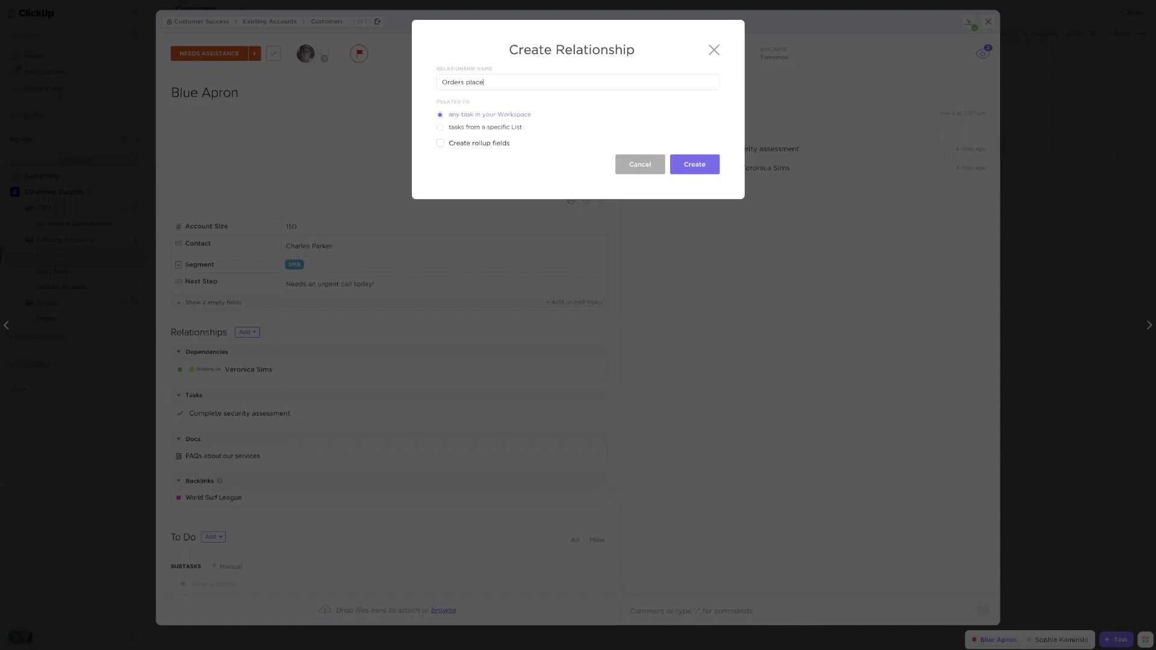
type("sd")
left_click(440, 128)
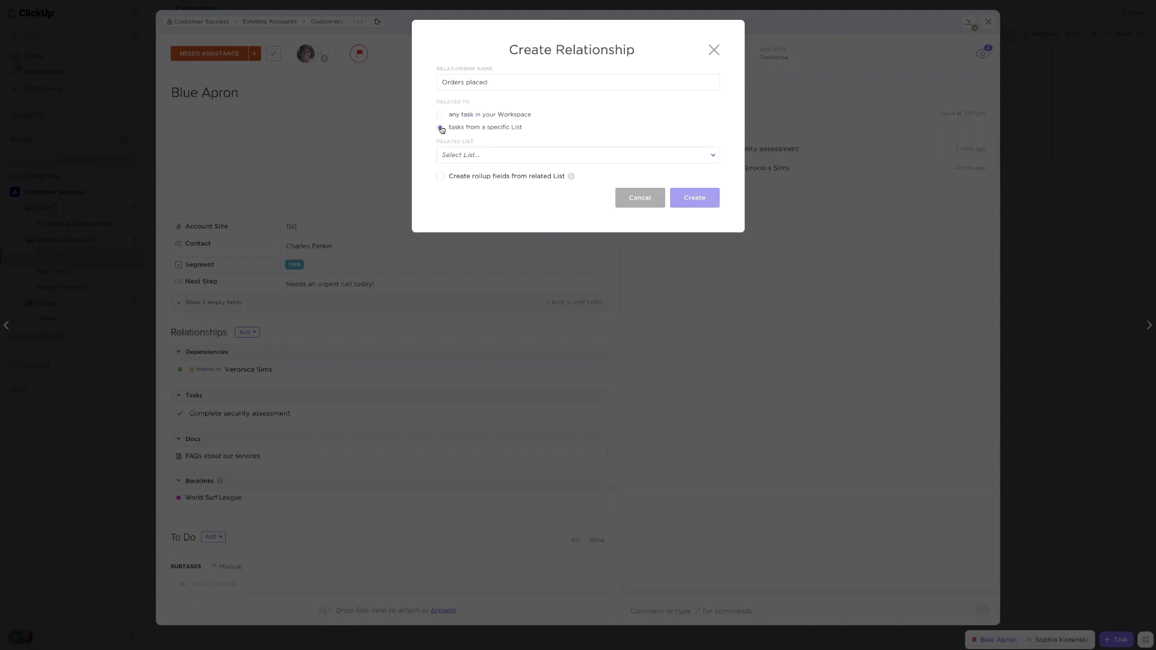
left_click(466, 154)
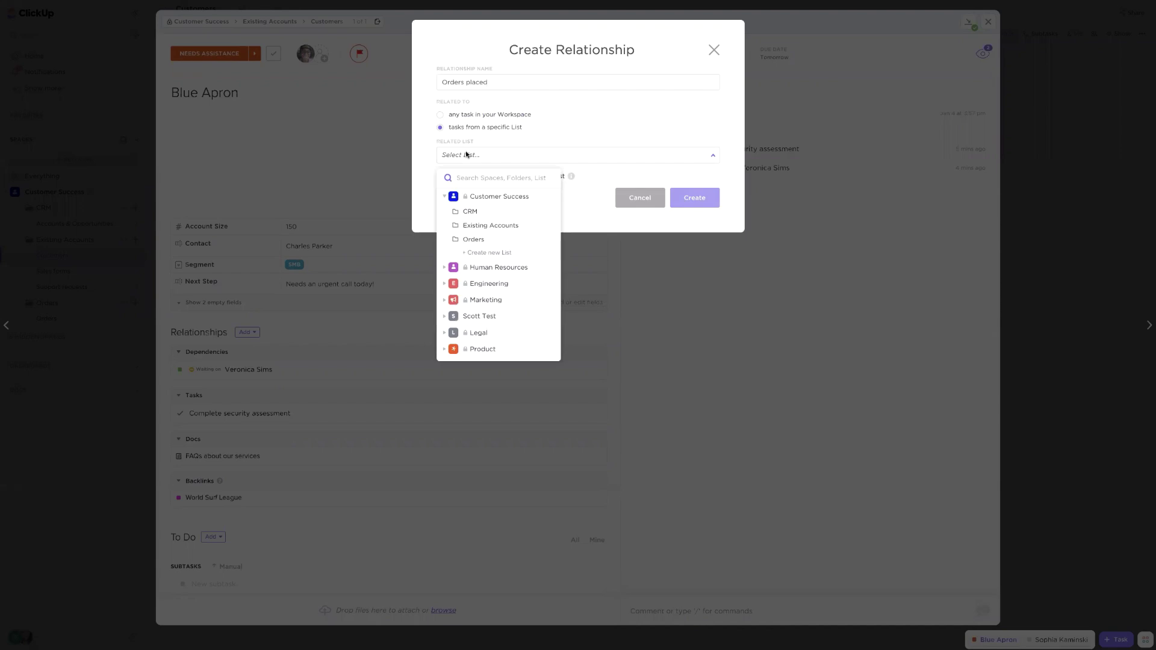
left_click(470, 241)
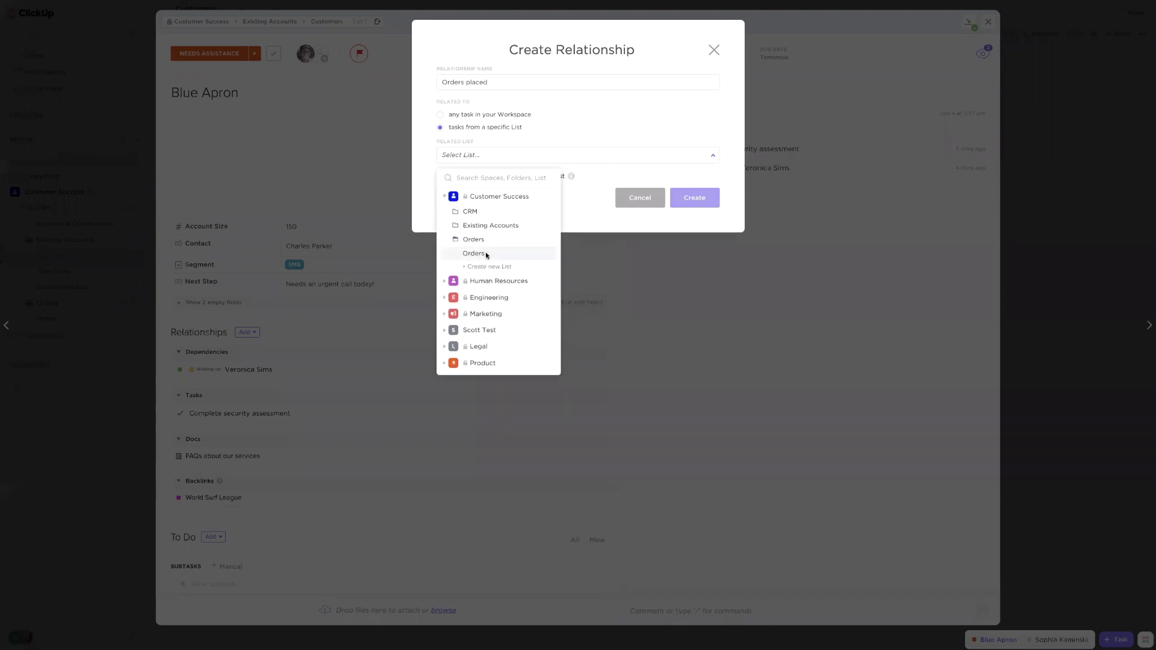
left_click(475, 253)
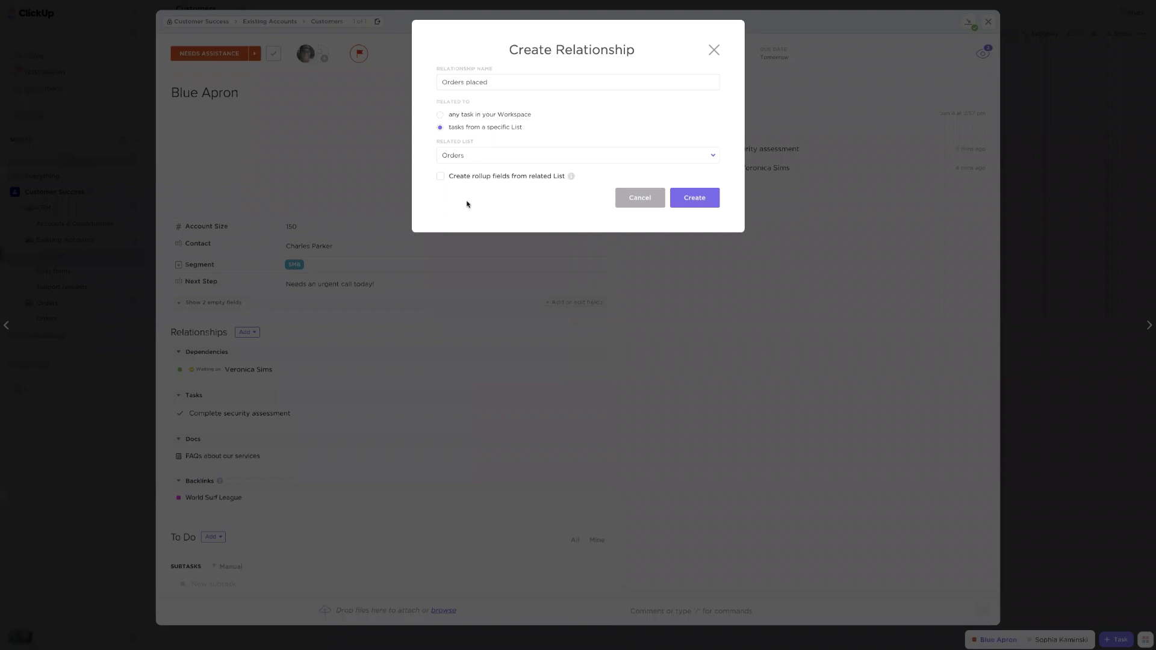
Roll up the Tracking # and Payment status fields from Orders and create the relationship
left_click(440, 178)
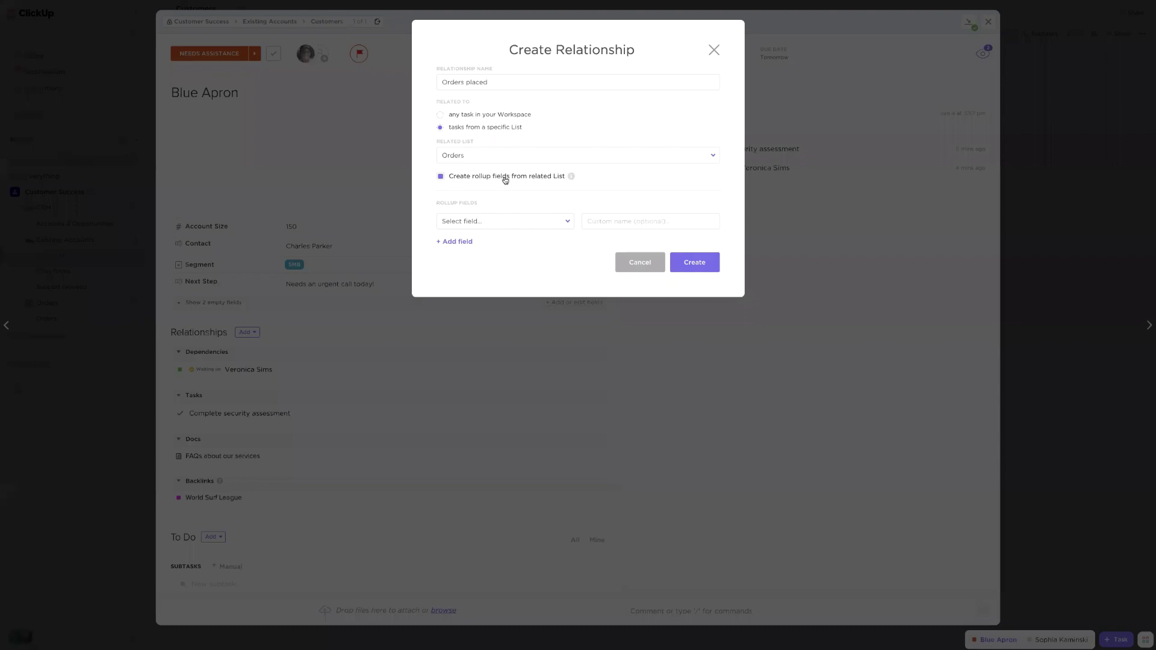
left_click(482, 223)
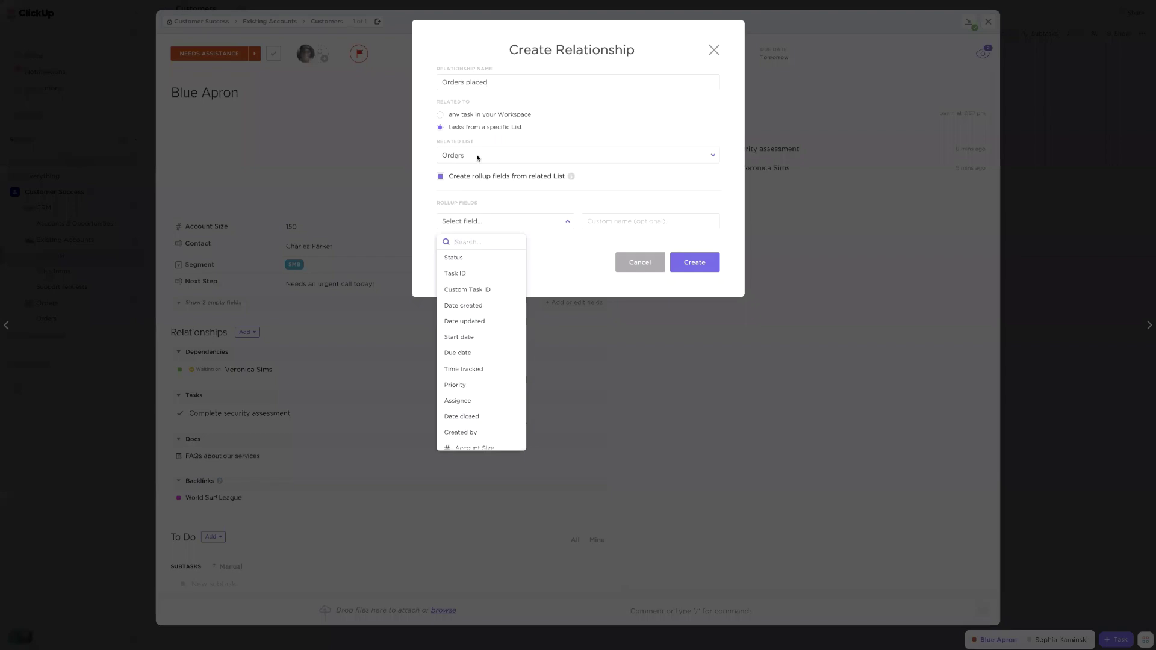
scroll(491, 321, "down", 5)
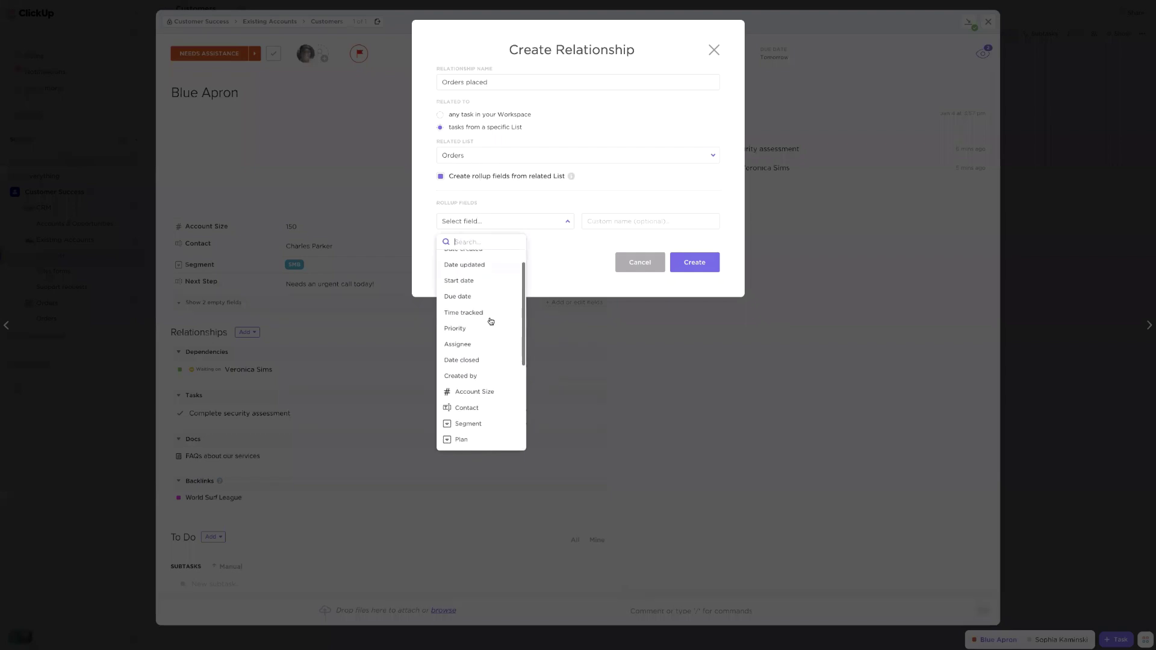
scroll(491, 321, "down", 1)
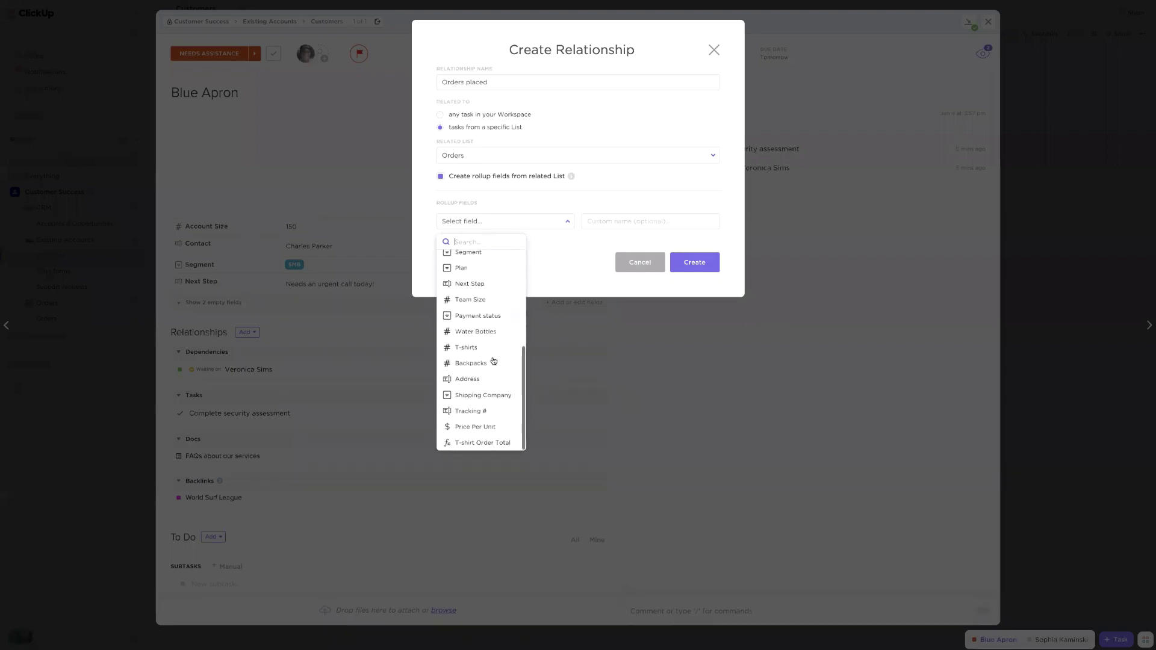
left_click(475, 411)
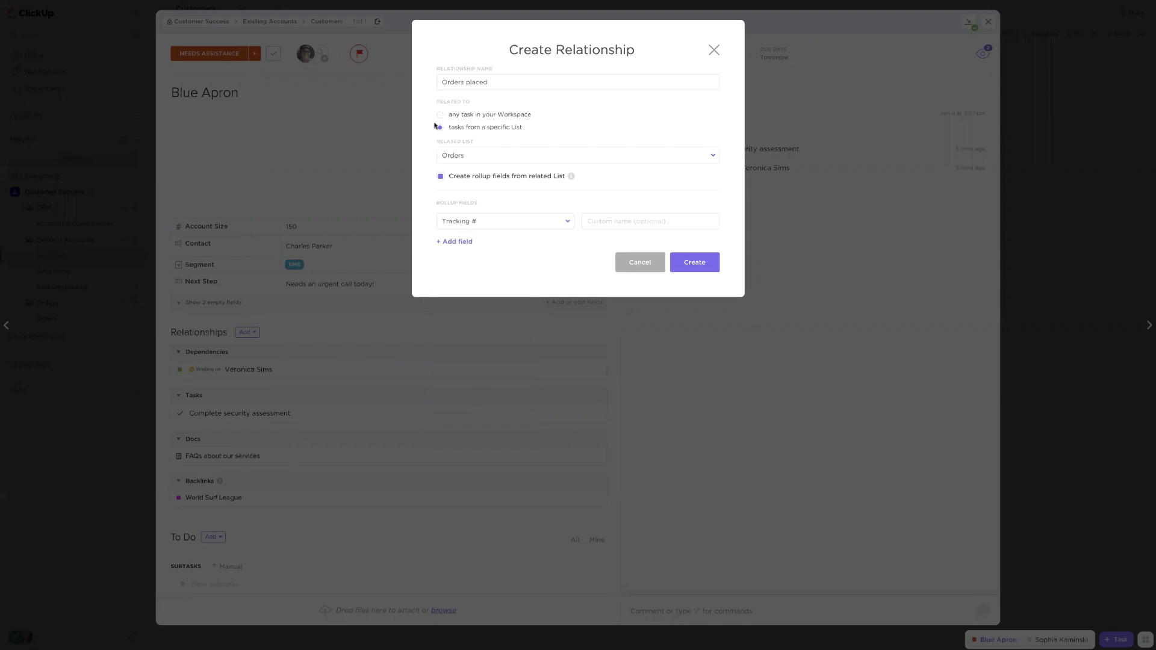
left_click(464, 242)
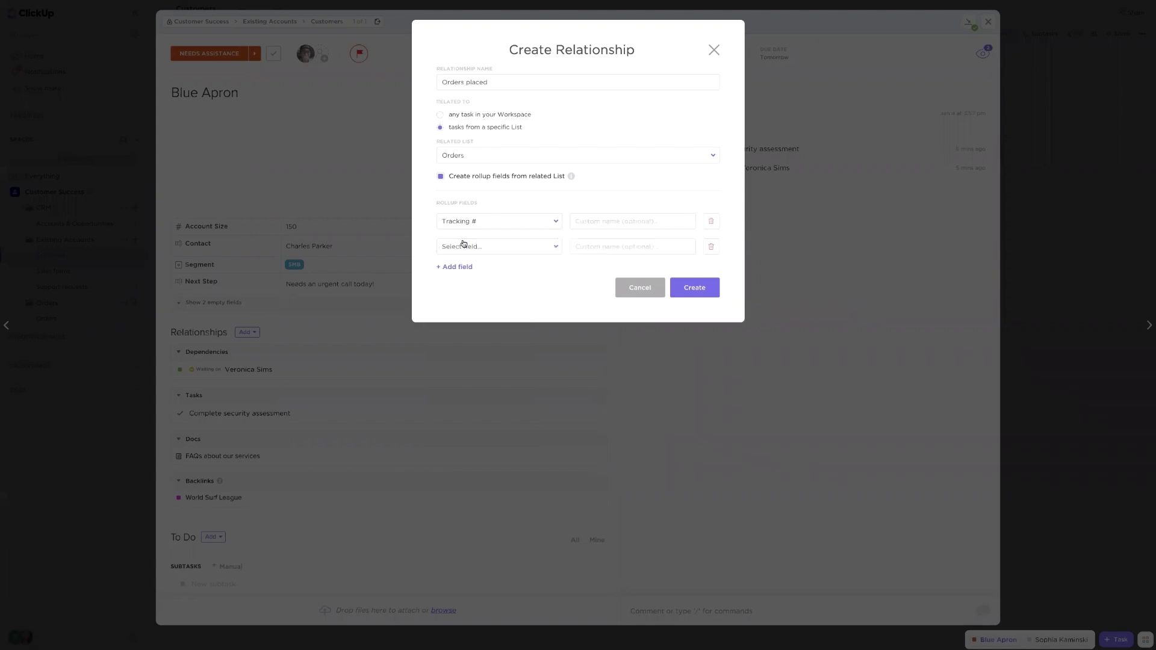
left_click(464, 247)
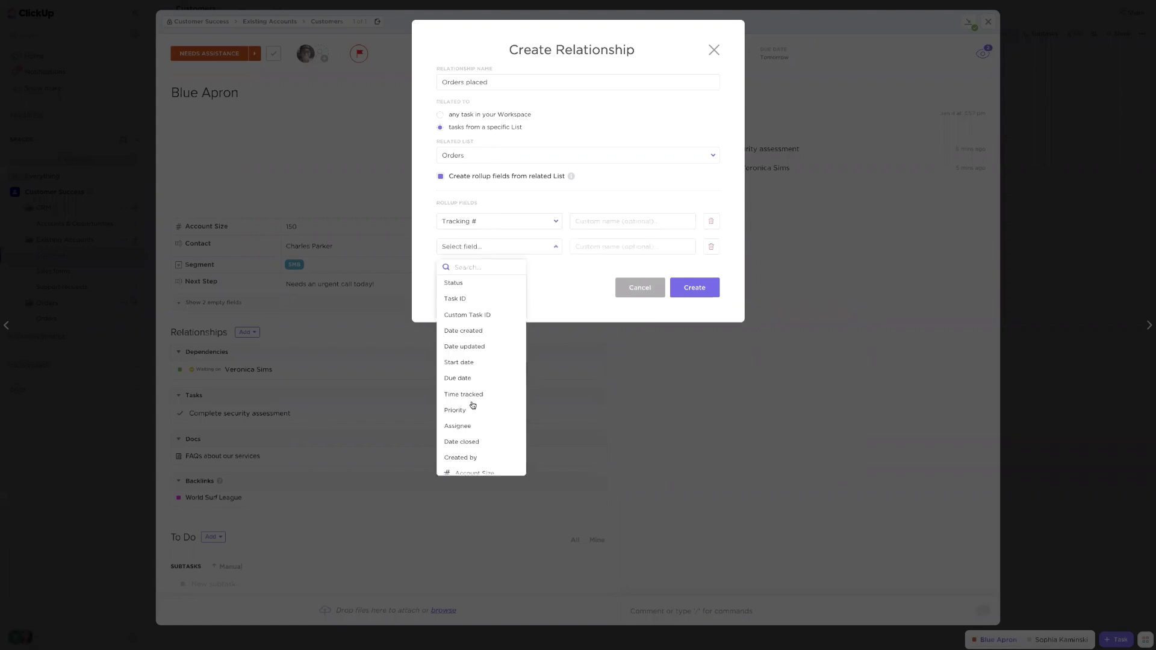
scroll(474, 404, "down", 5)
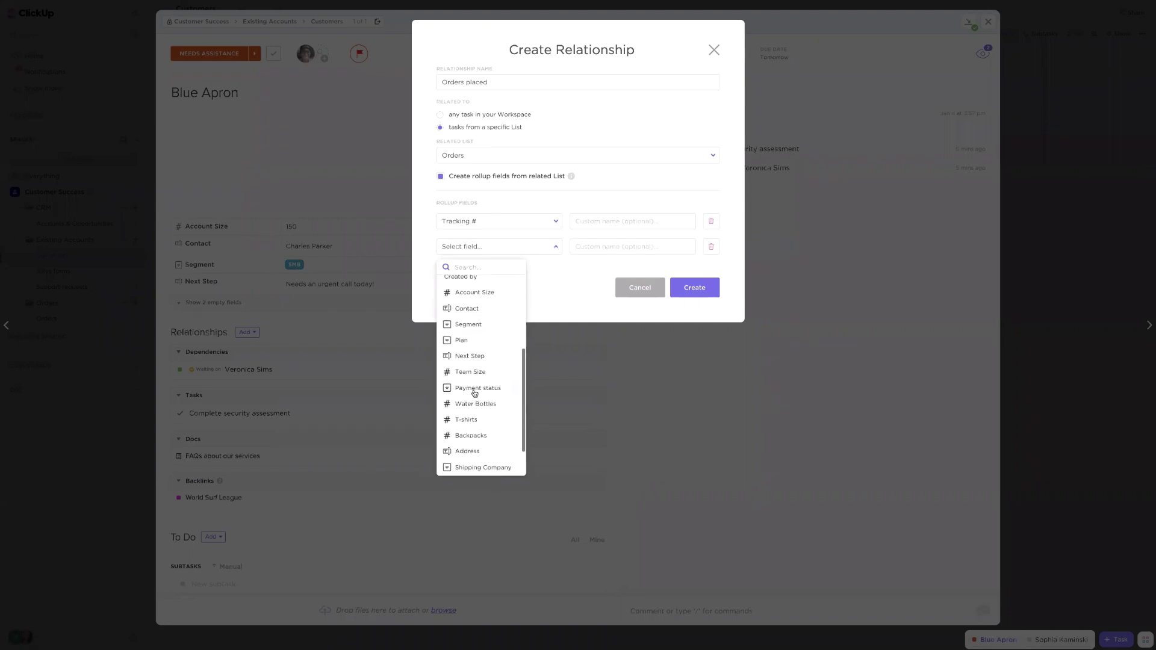
left_click(475, 400)
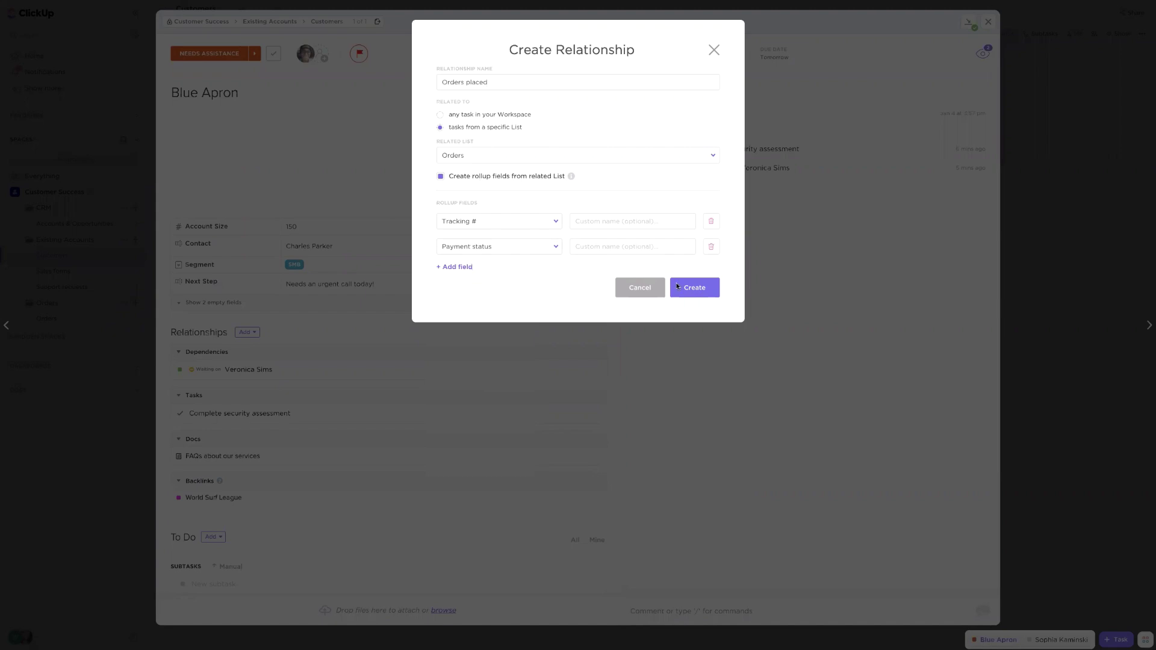
left_click(696, 289)
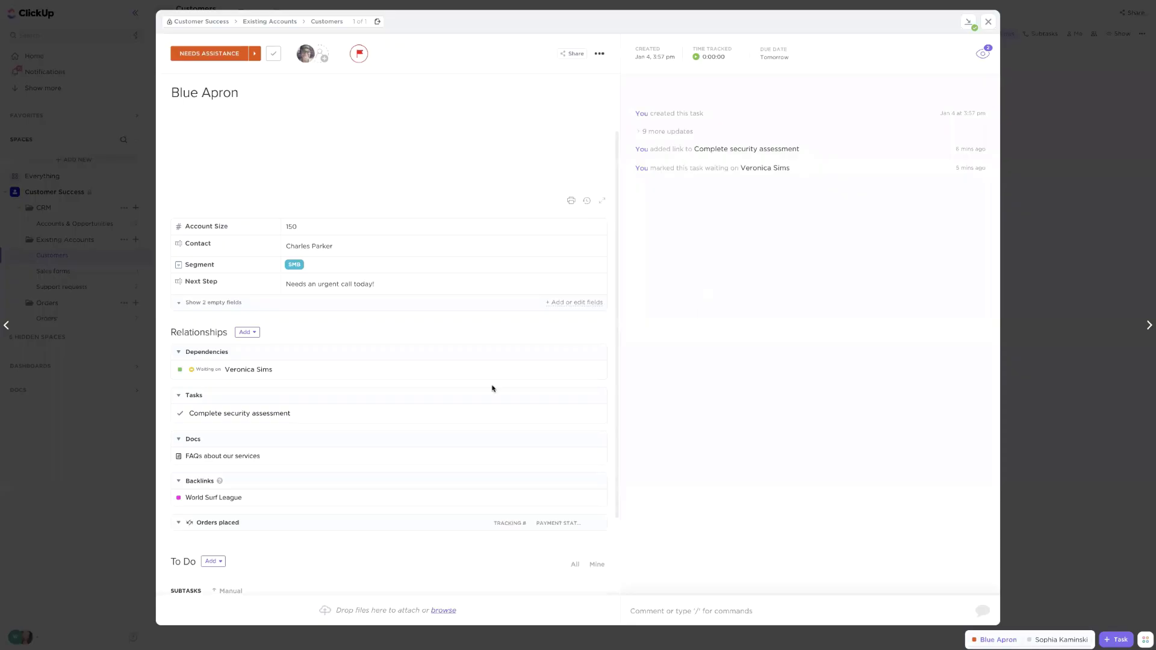
Link the World Surf League order under Orders placed, open it, then close it
scroll(235, 536, "down", 1)
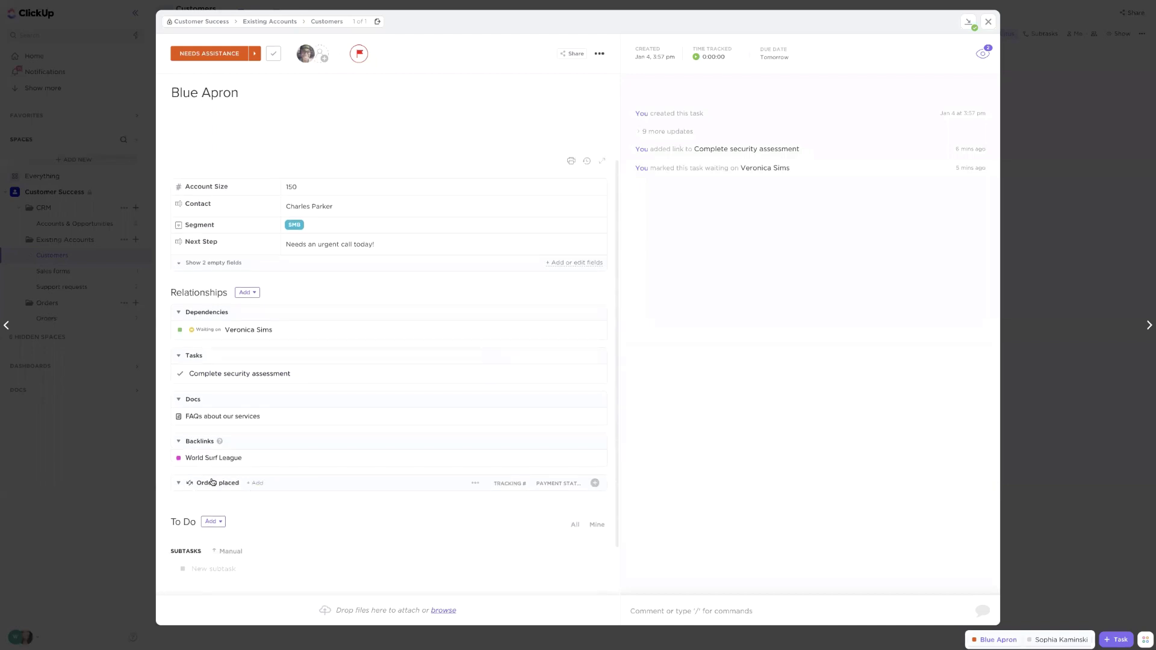
left_click(260, 483)
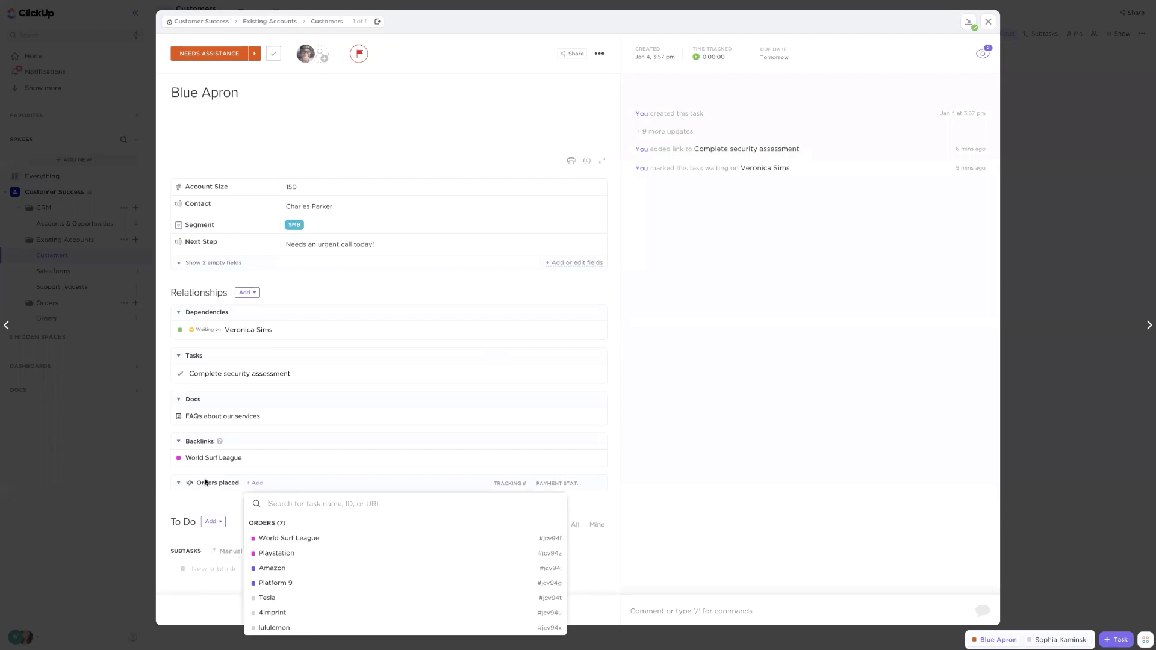
left_click(290, 539)
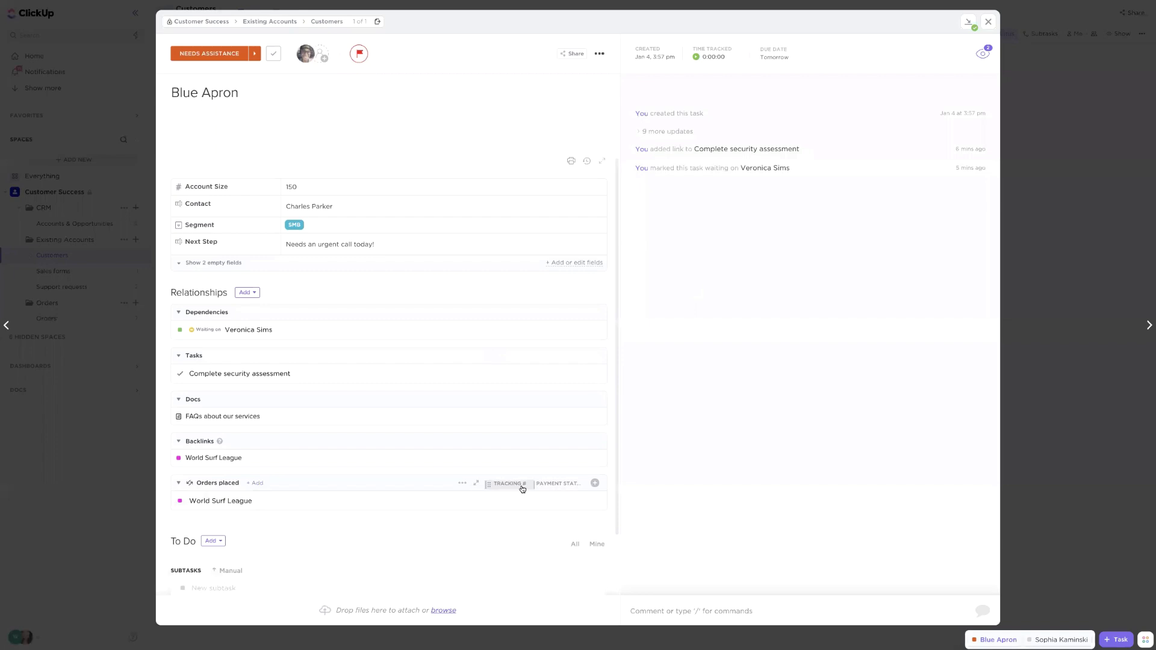
left_click(223, 502)
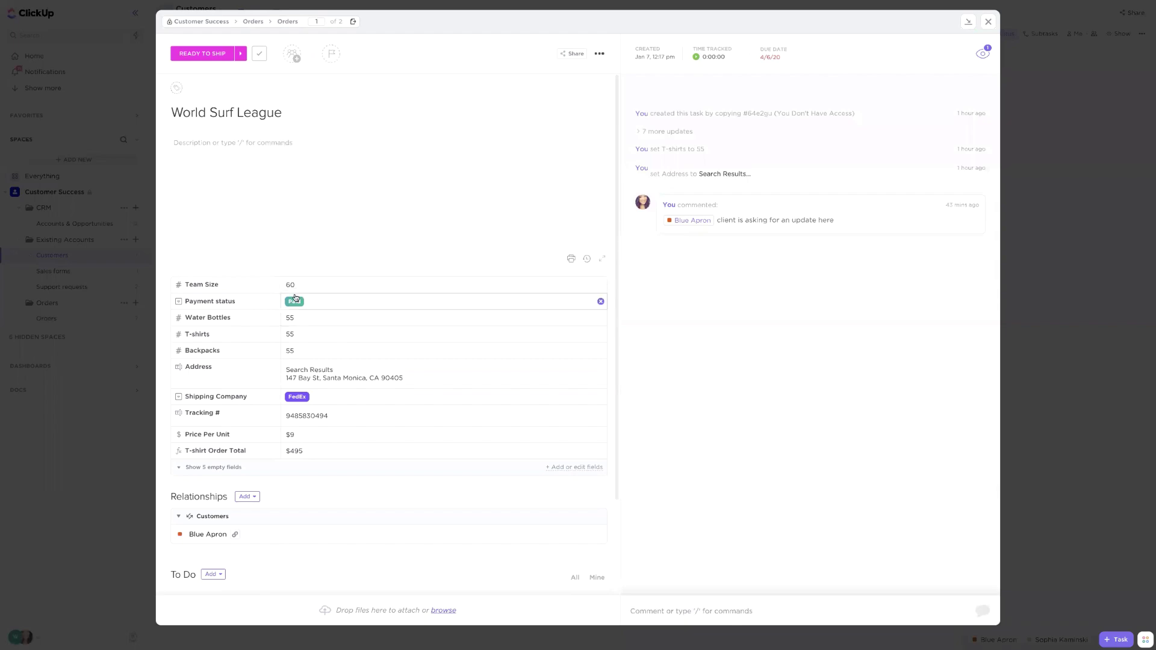
left_click(117, 410)
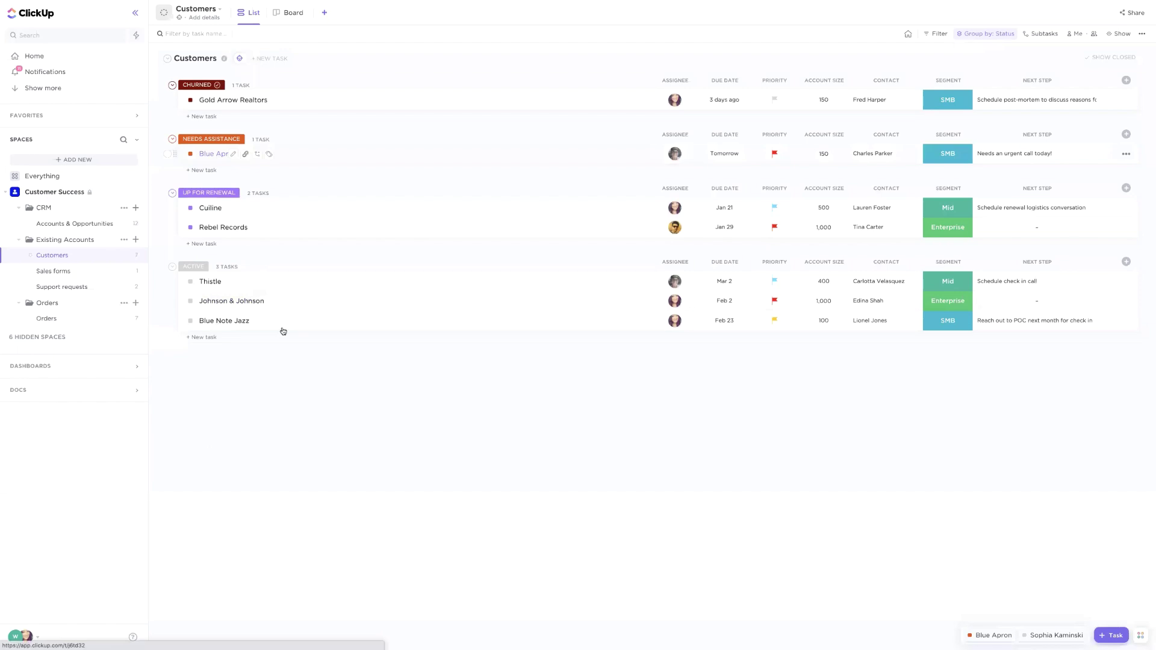
Reopen Blue Apron and widen the Payment status column in its Orders placed table
left_click(214, 154)
scroll(442, 506, "down", 1)
scroll(442, 506, "down", 2)
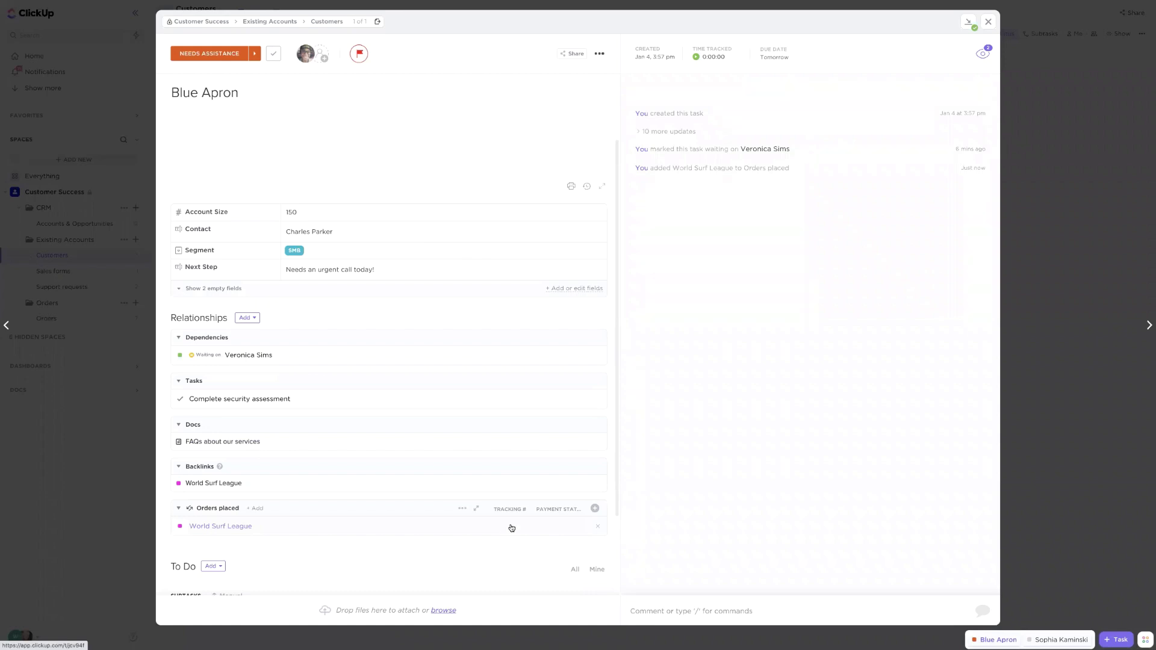
left_click_drag(584, 510, 512, 511)
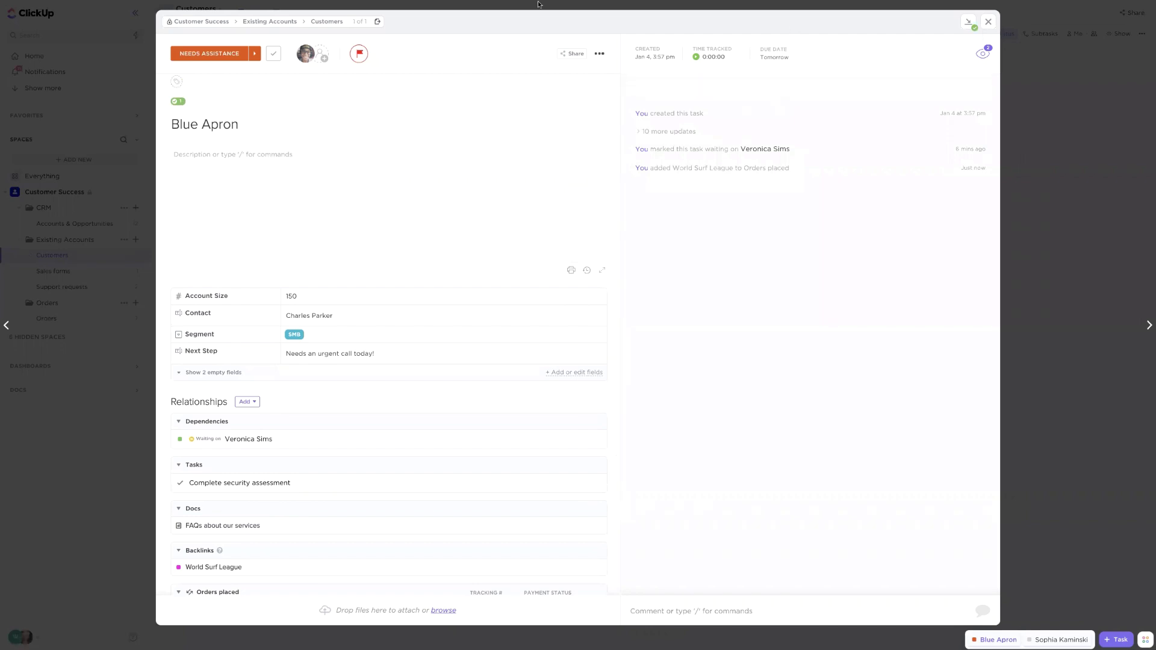
Toggle the browser out of and back into full screen, then scroll to Orders placed
mouse_move(87, 4)
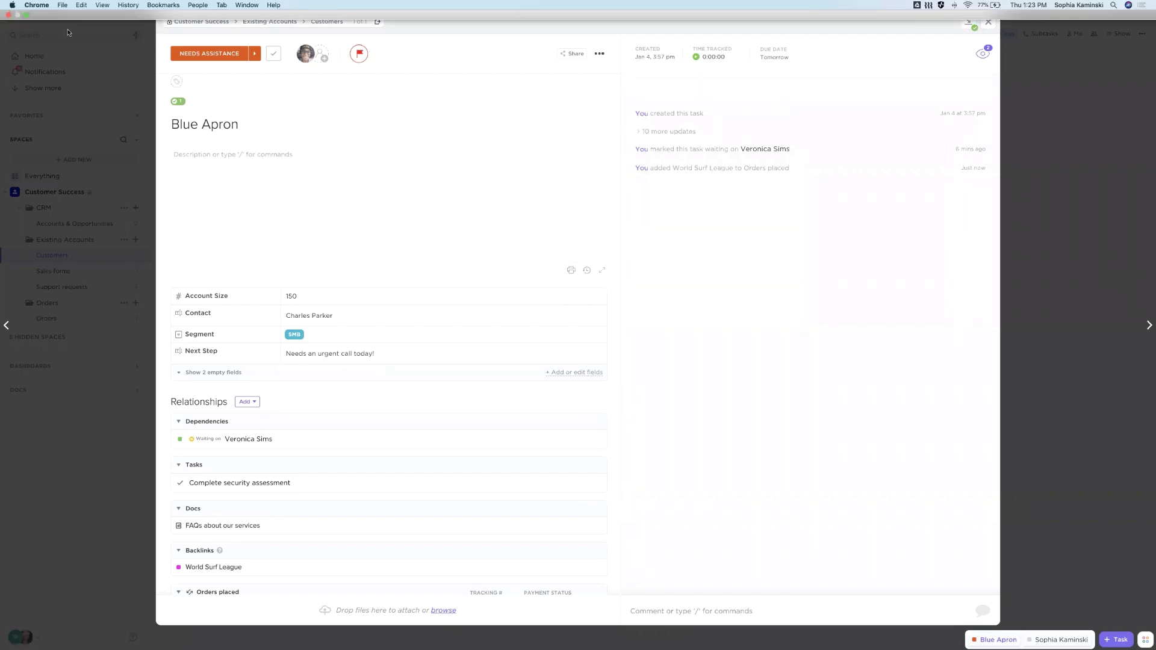
left_click(27, 14)
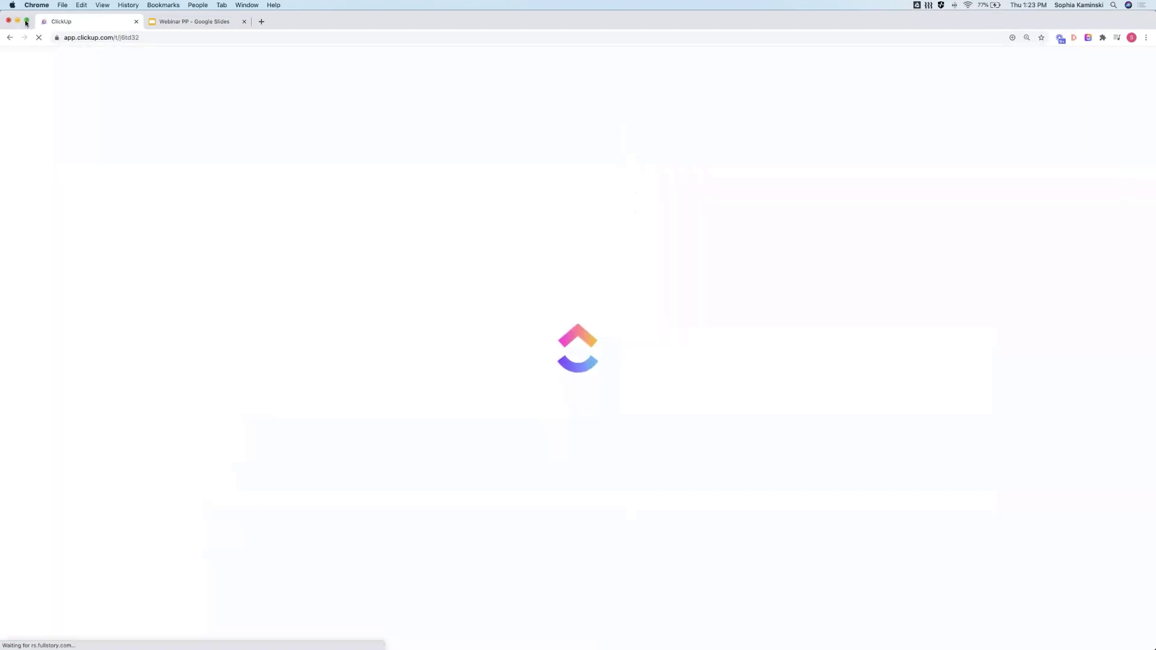
mouse_move(26, 23)
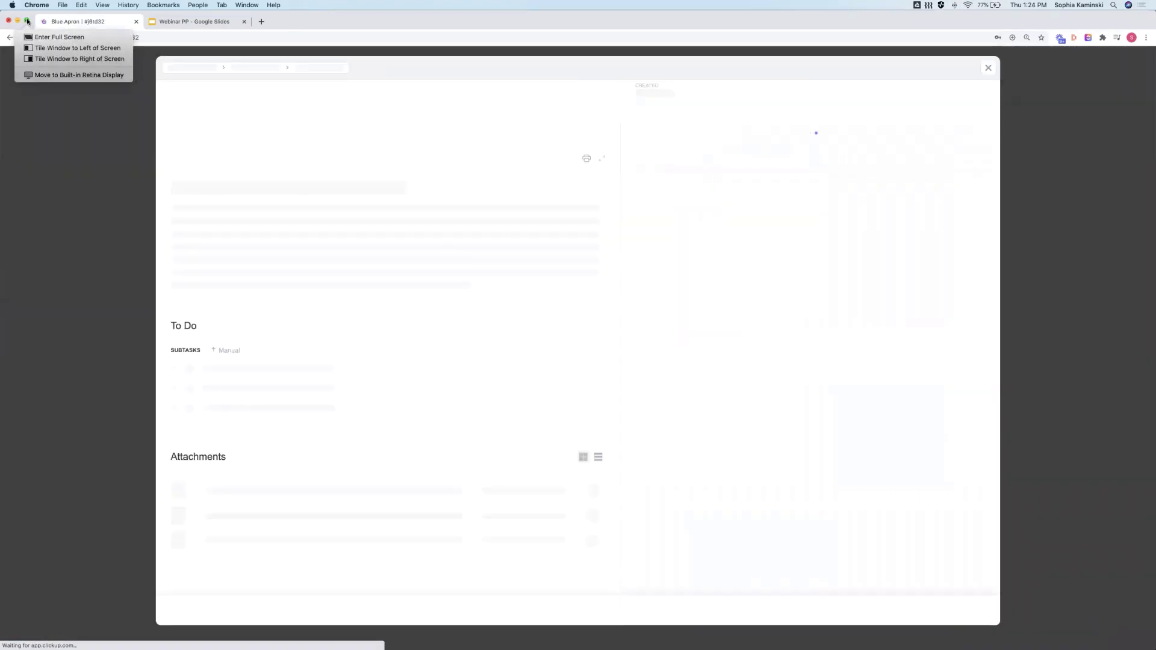
left_click(27, 22)
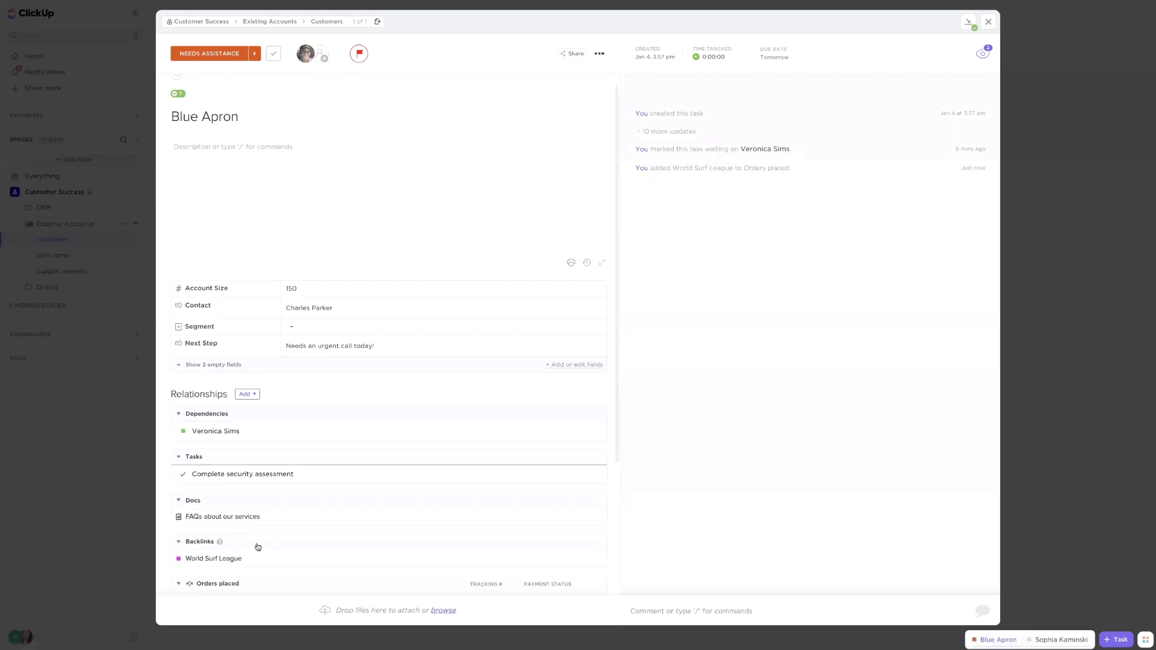
scroll(288, 555, "down", 1)
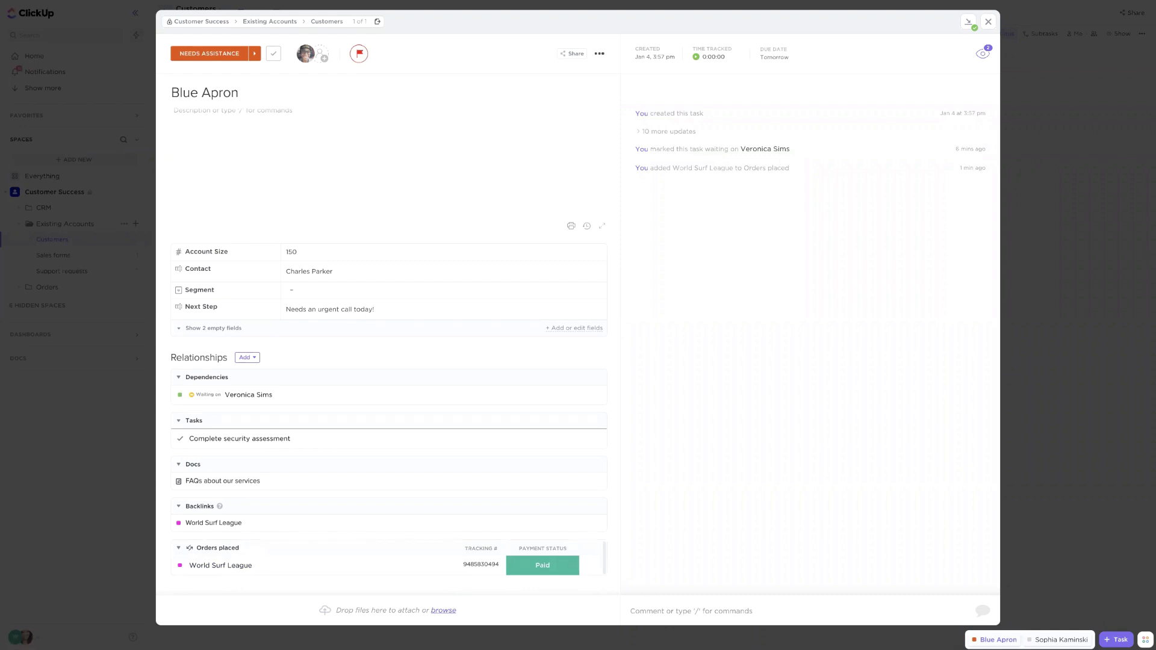
Choose Create Relationship from the Relationships Add menu, then return from Mission Control to the browser
scroll(229, 350, "down", 1)
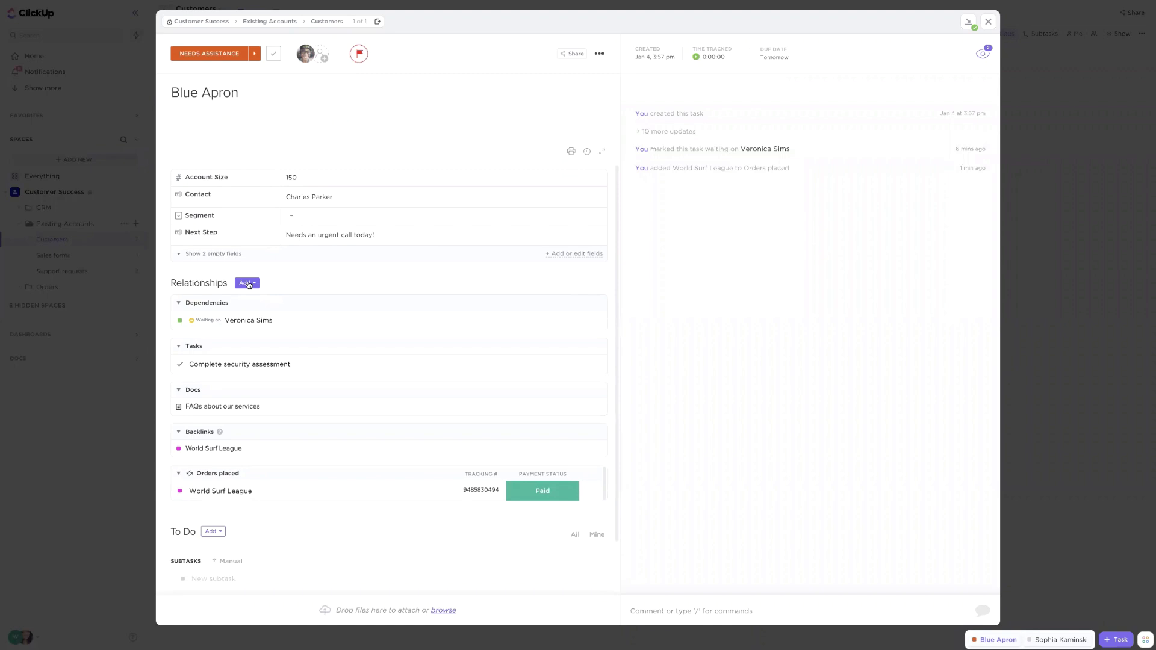
left_click(247, 283)
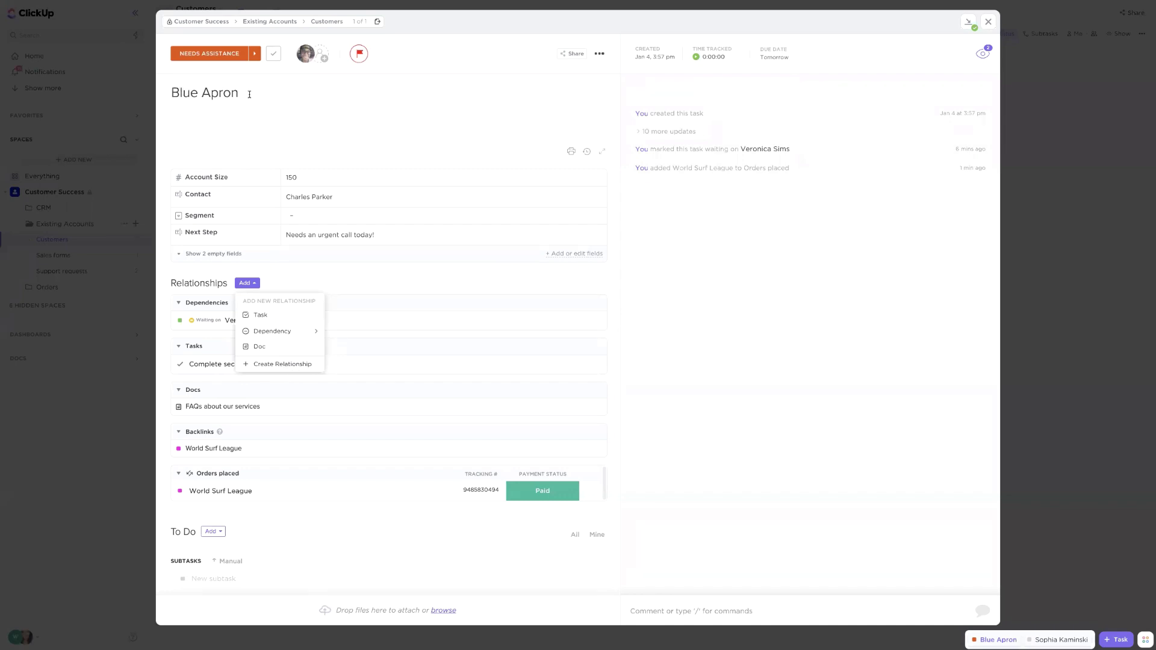
triple_click(197, 93)
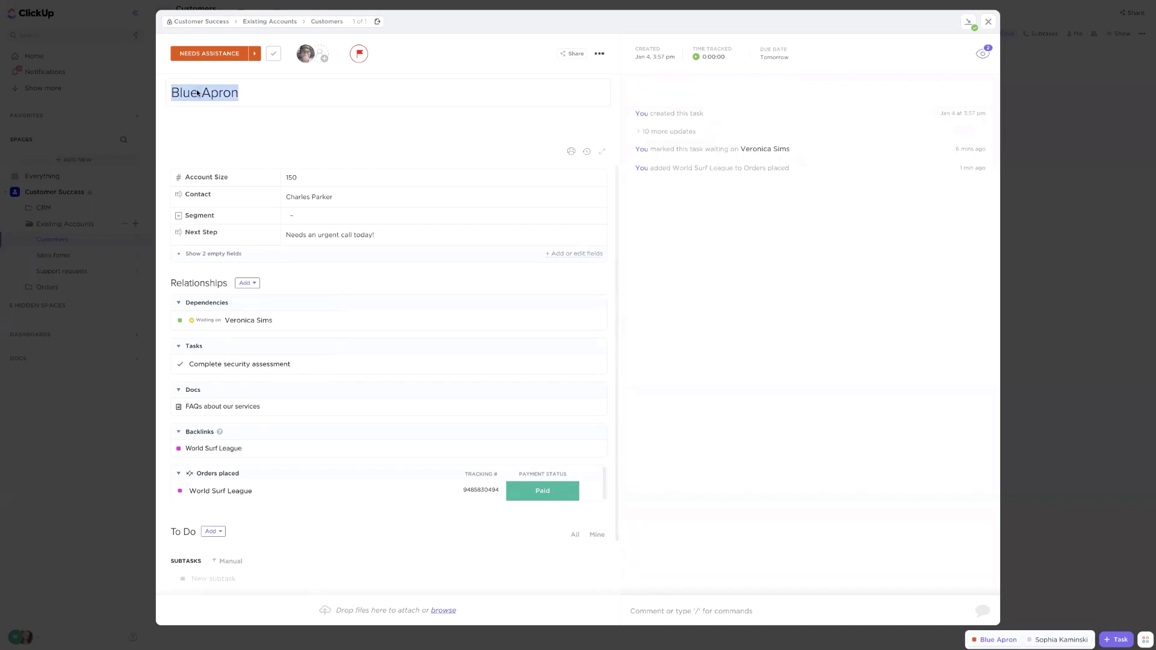
left_click(245, 283)
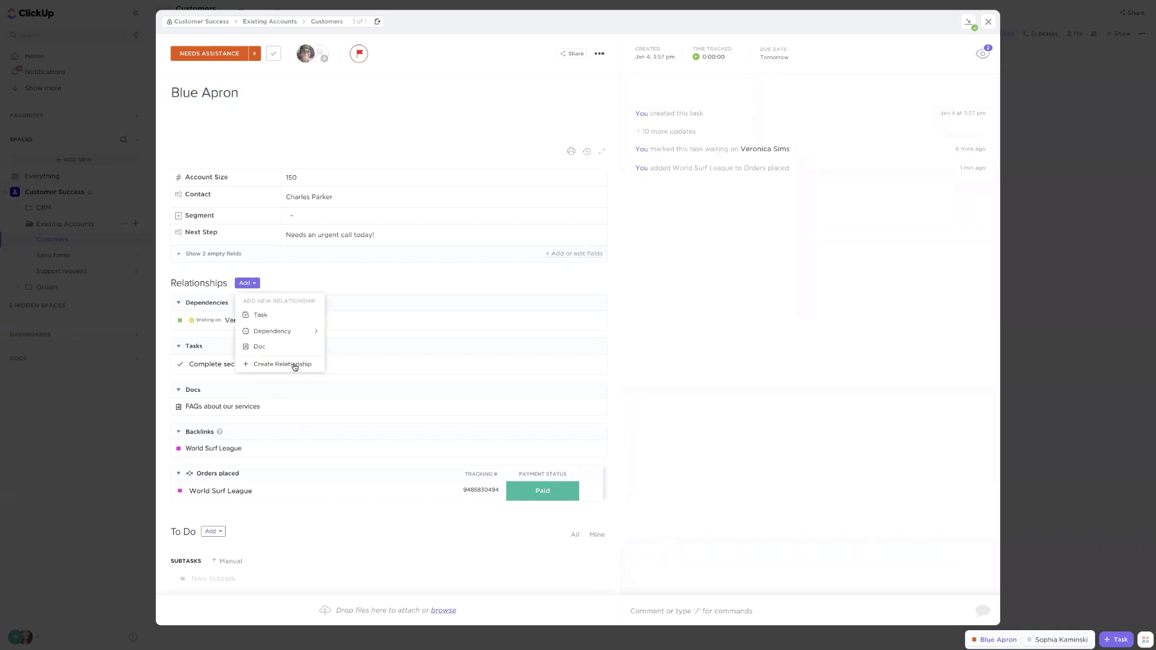
left_click(295, 365)
key("ctrl+Up")
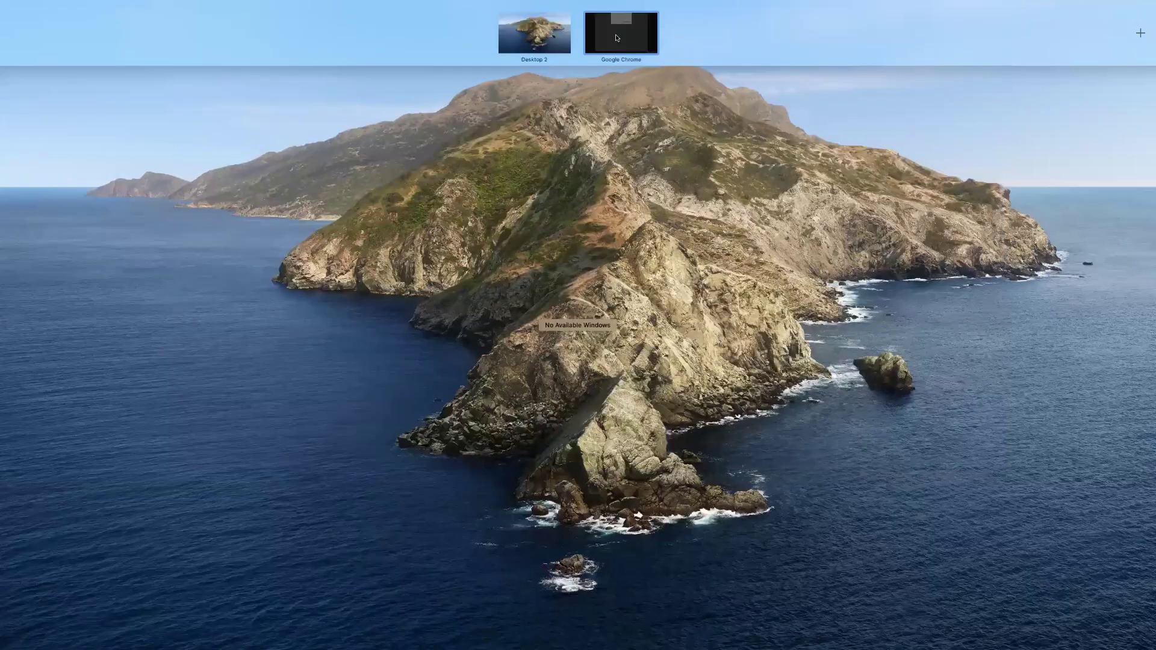
left_click(616, 38)
Name the new relationship Deals and relate it to the CRM's Accounts & Opportunities list
left_click(465, 82)
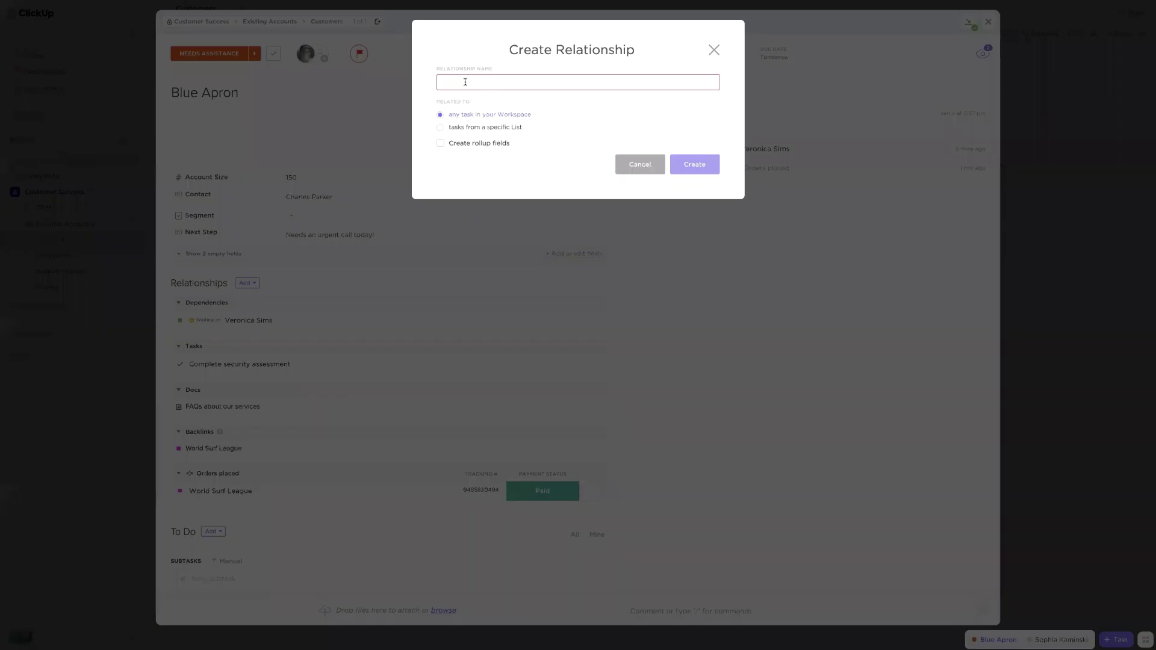
type("Deals")
left_click(441, 127)
left_click(473, 157)
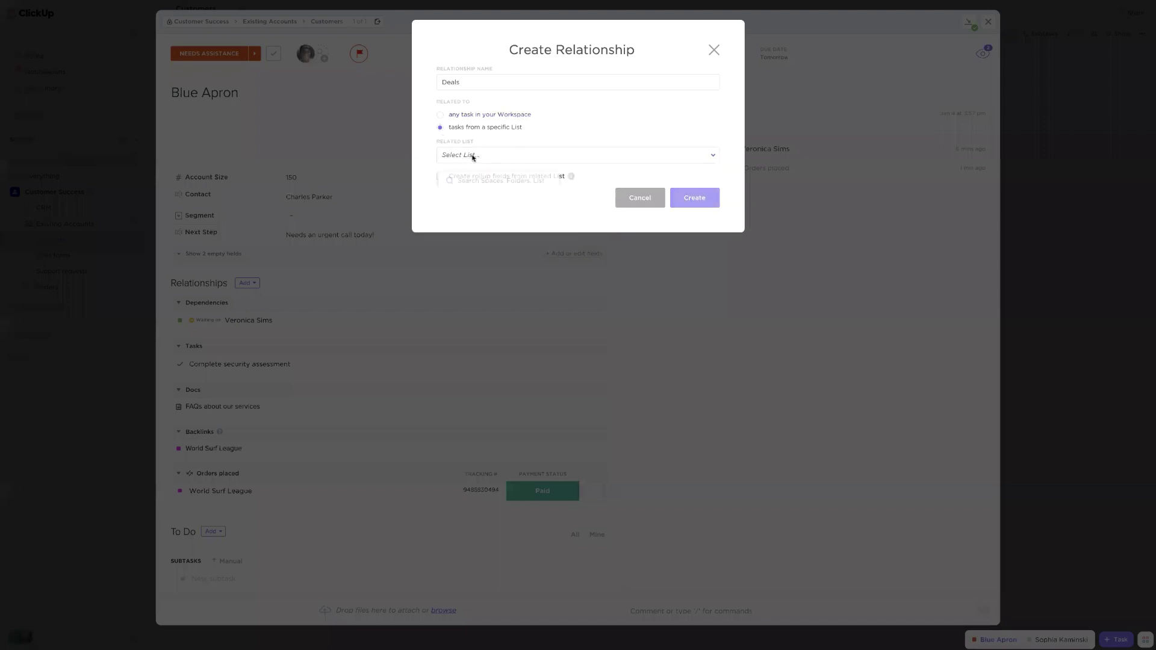
left_click(470, 279)
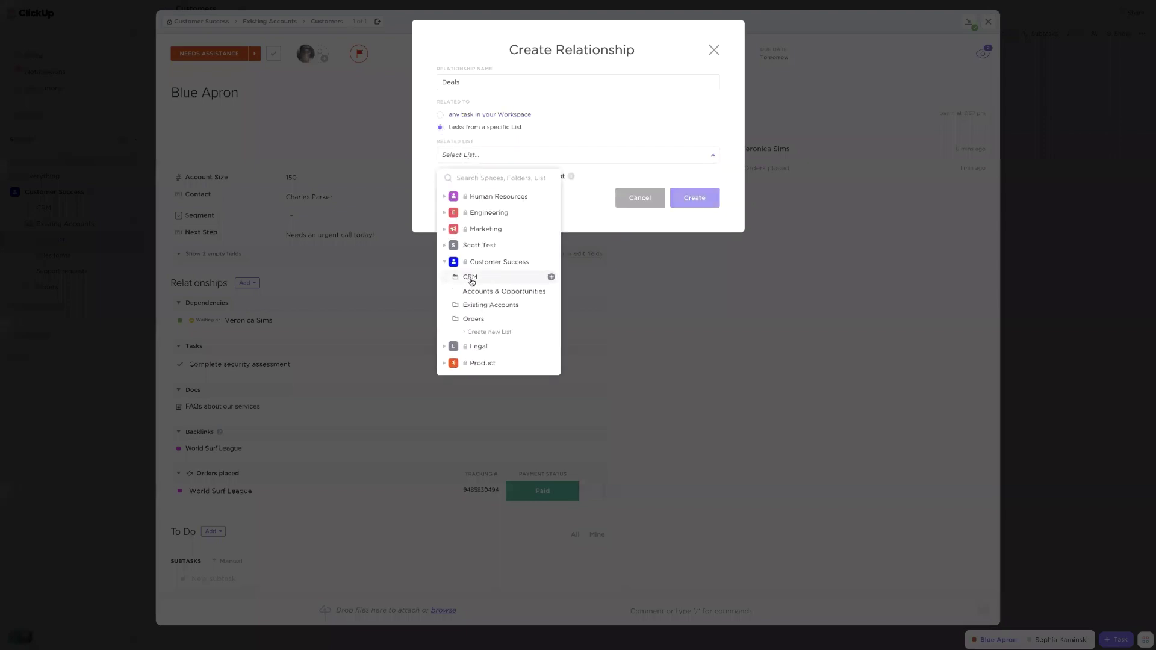
left_click(487, 292)
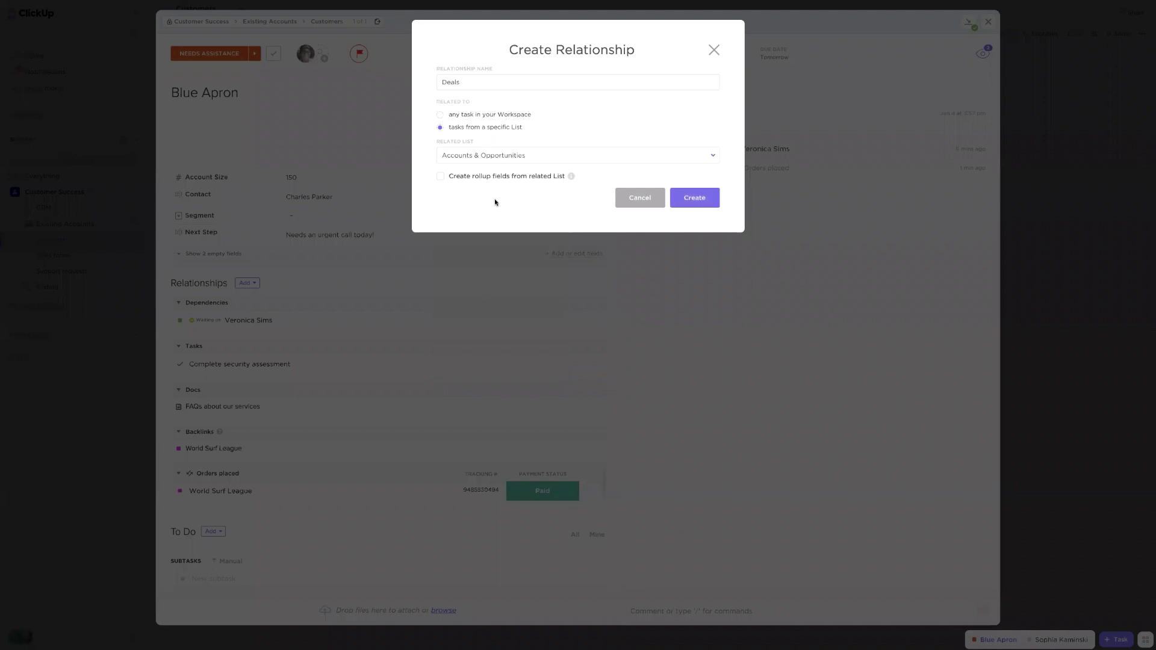
Roll up the Assignee field renamed 'Sales rep' and create the relationship
left_click(441, 177)
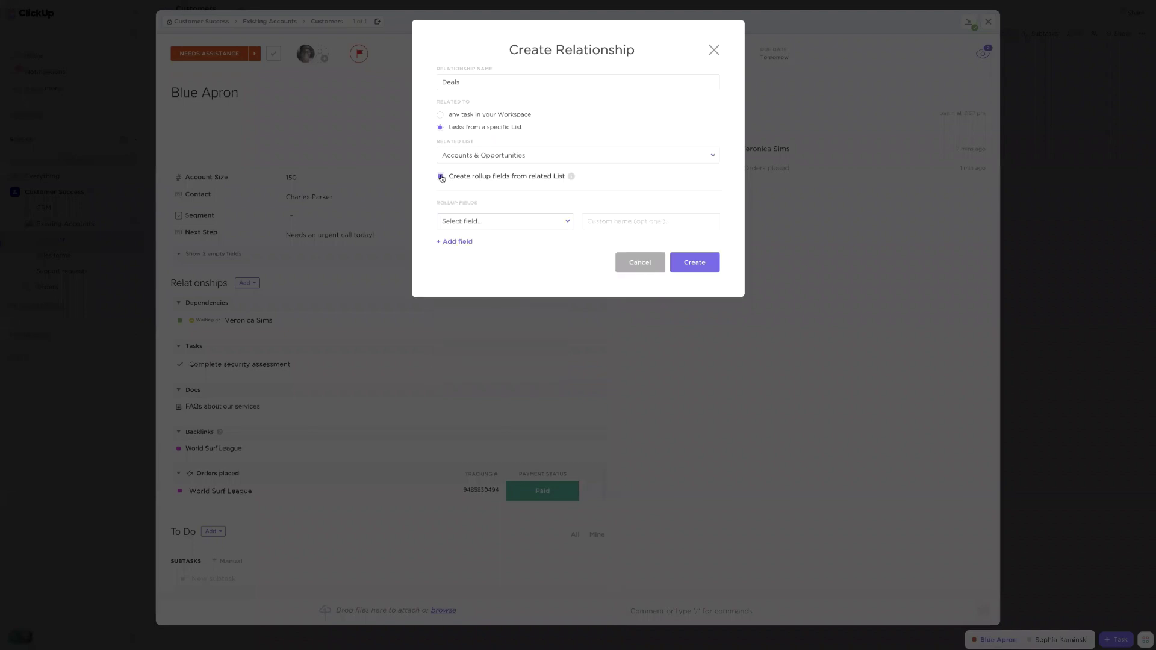
left_click(519, 228)
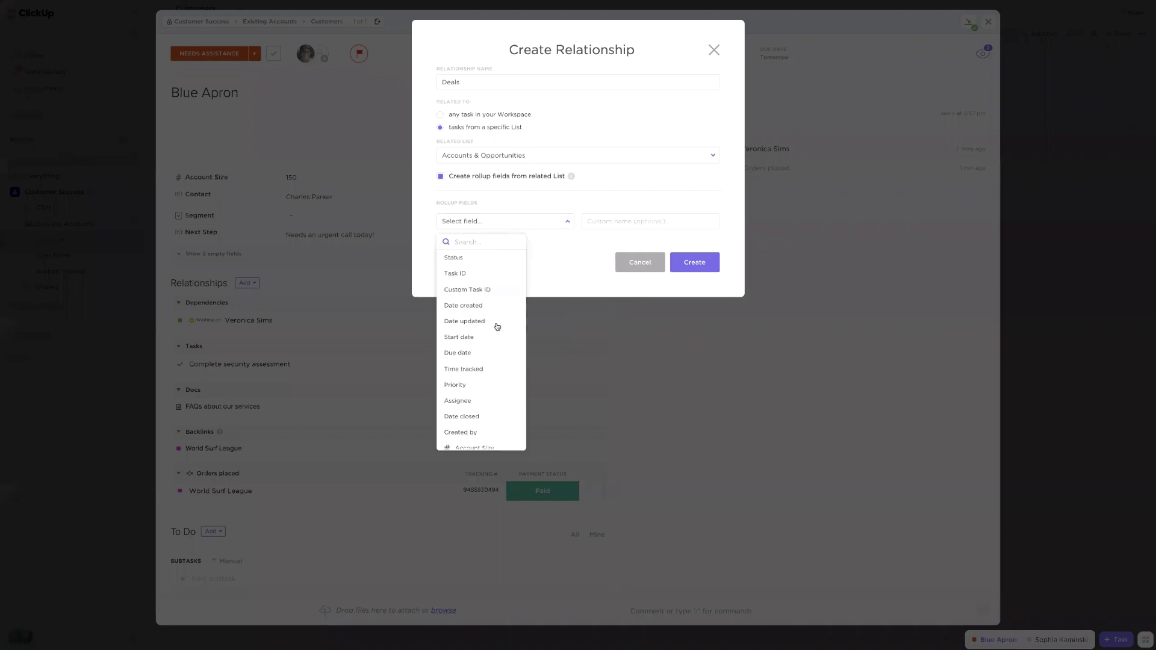
left_click(472, 406)
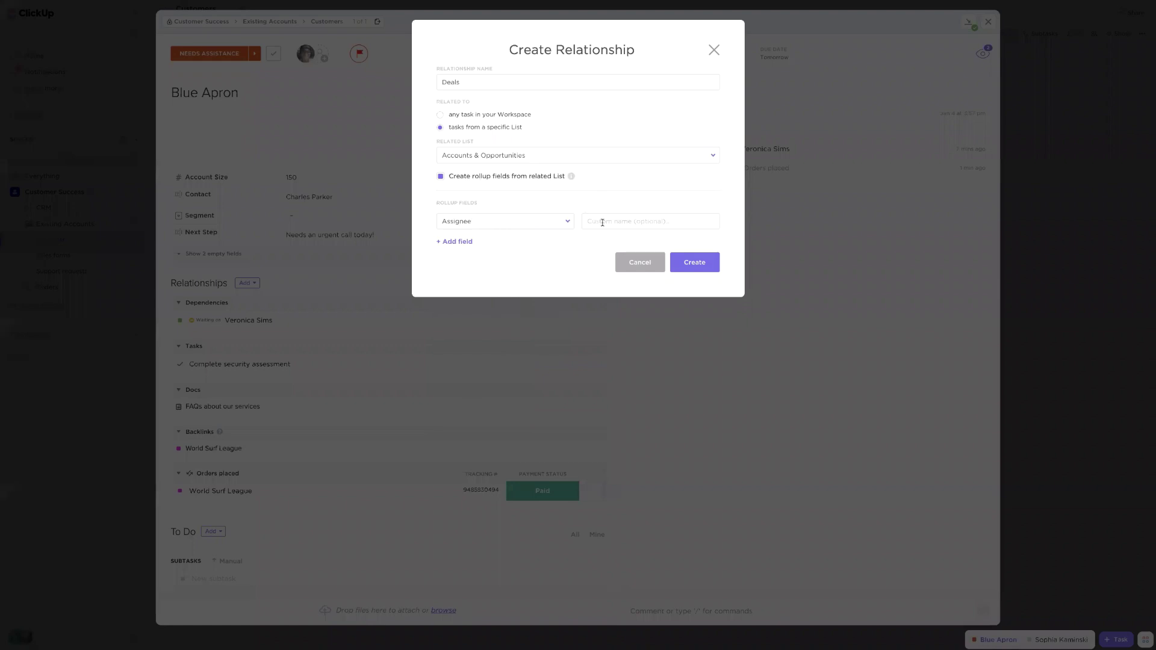
left_click(605, 222)
left_click(587, 186)
left_click(621, 221)
type("Sales rep")
left_click(696, 269)
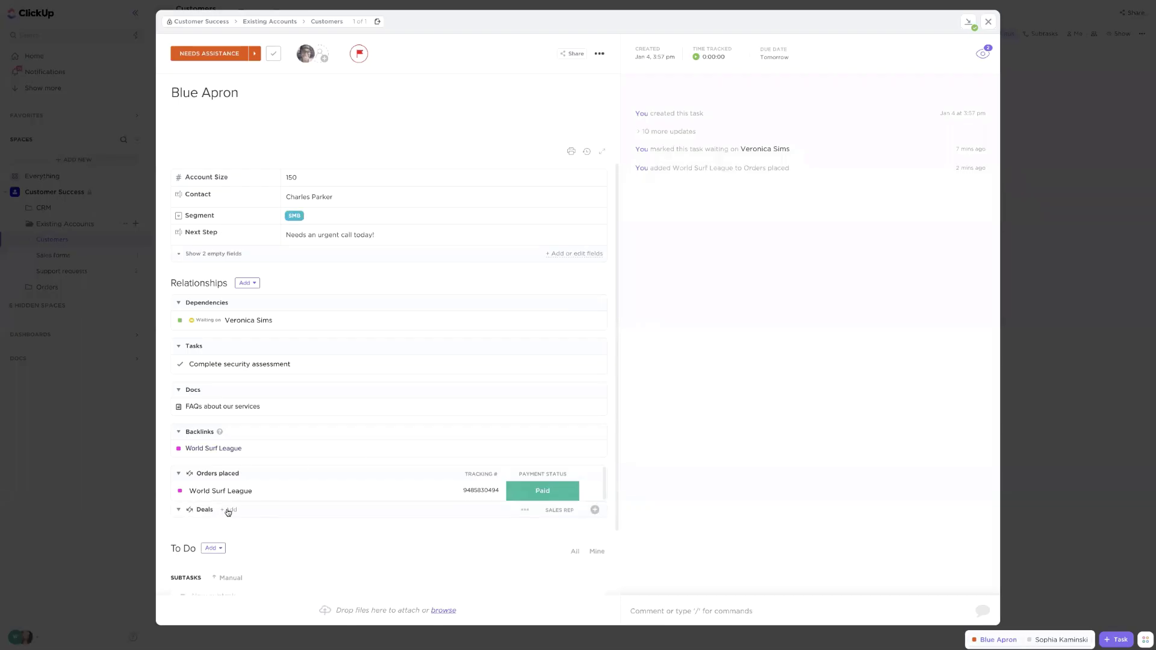
Link Cisco SF under Blue Apron's Deals and close the task
left_click(229, 511)
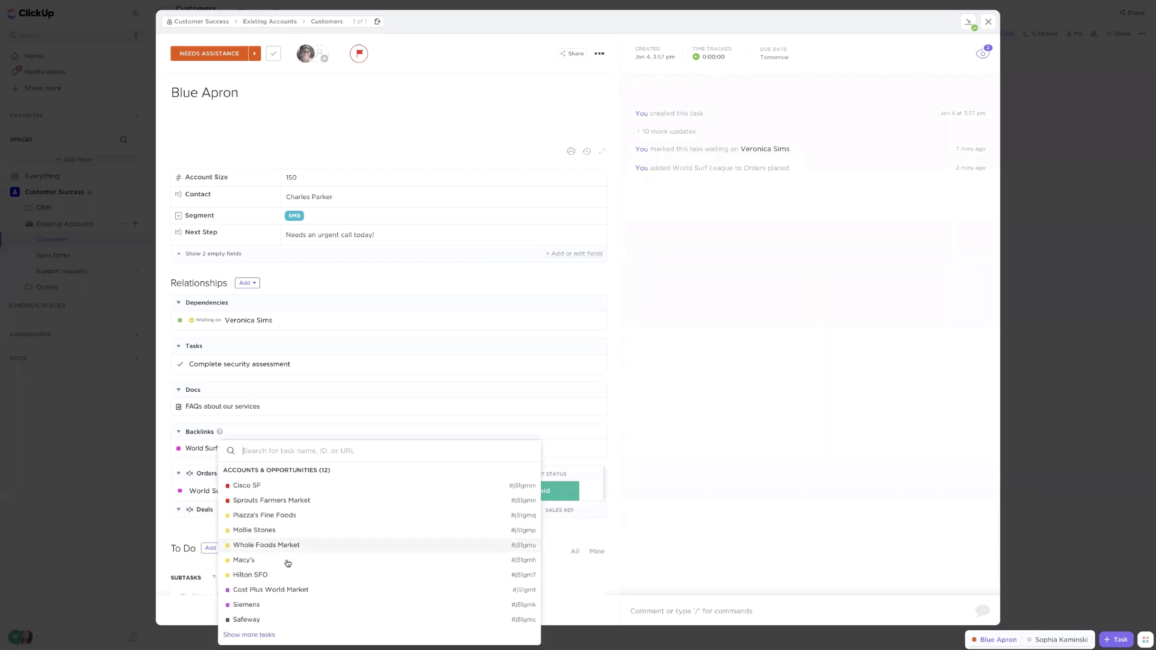
left_click(258, 488)
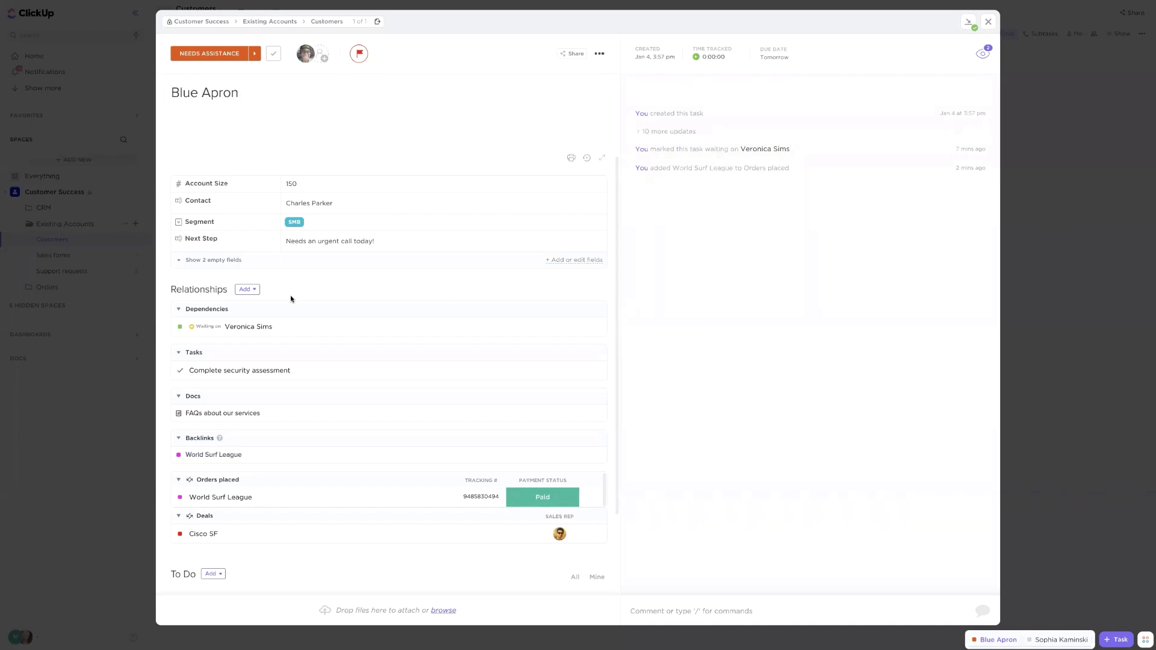
left_click(989, 19)
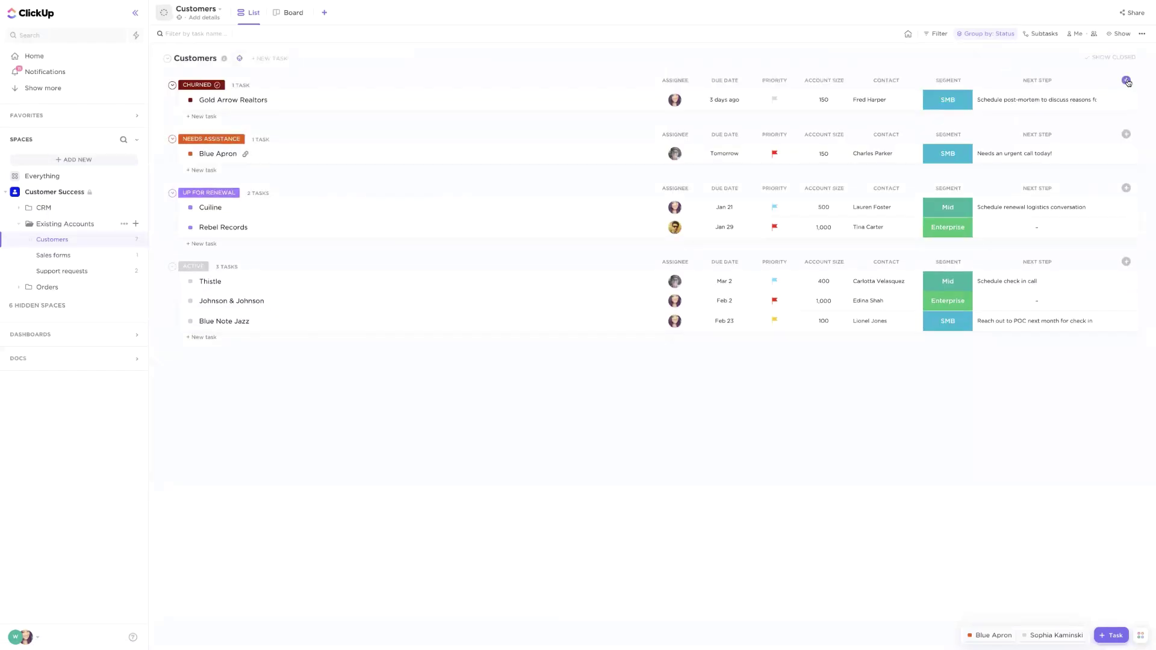
Start and cancel a new Relationship column, then turn on the hidden Orders placed column
left_click(1126, 81)
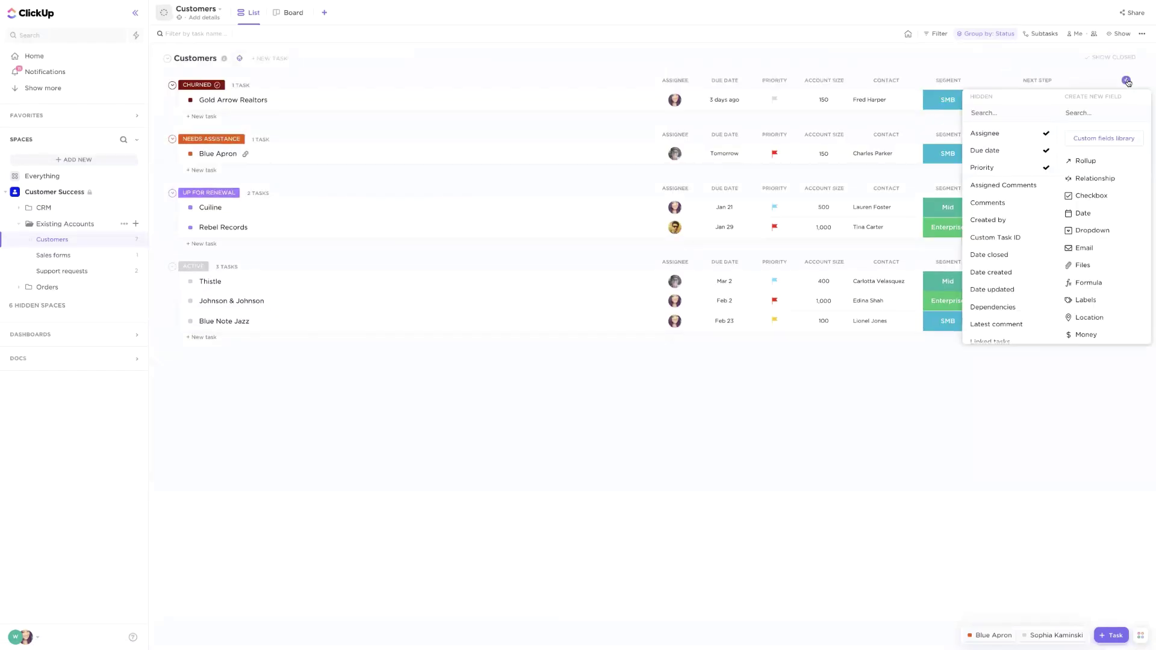
mouse_move(1093, 180)
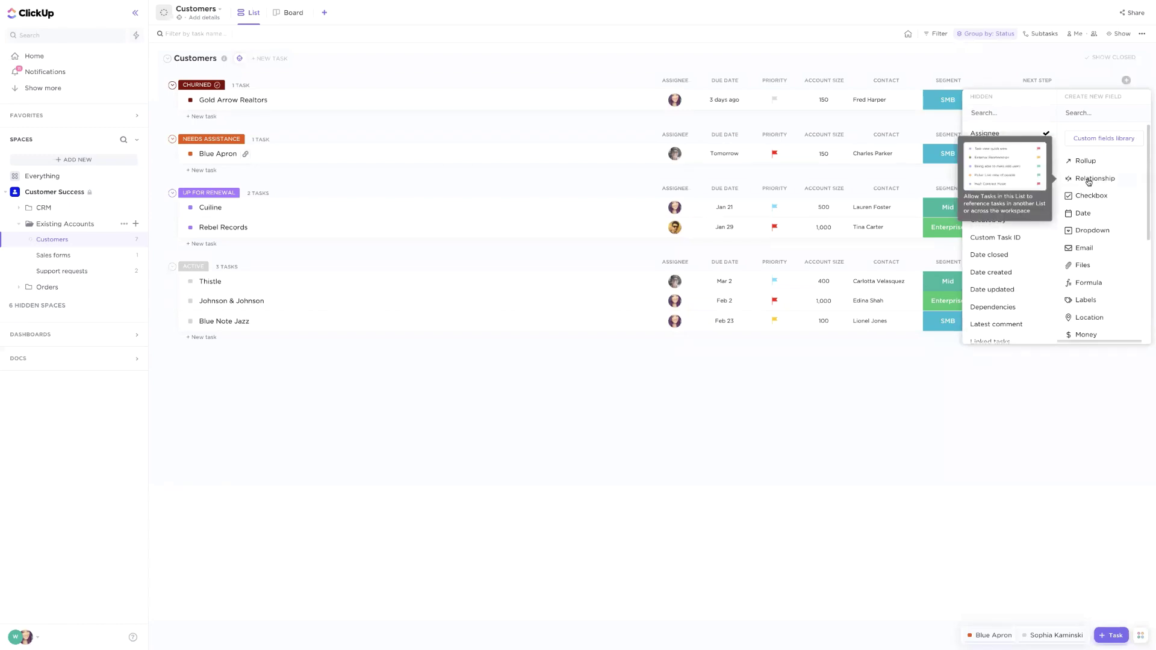
left_click(1089, 180)
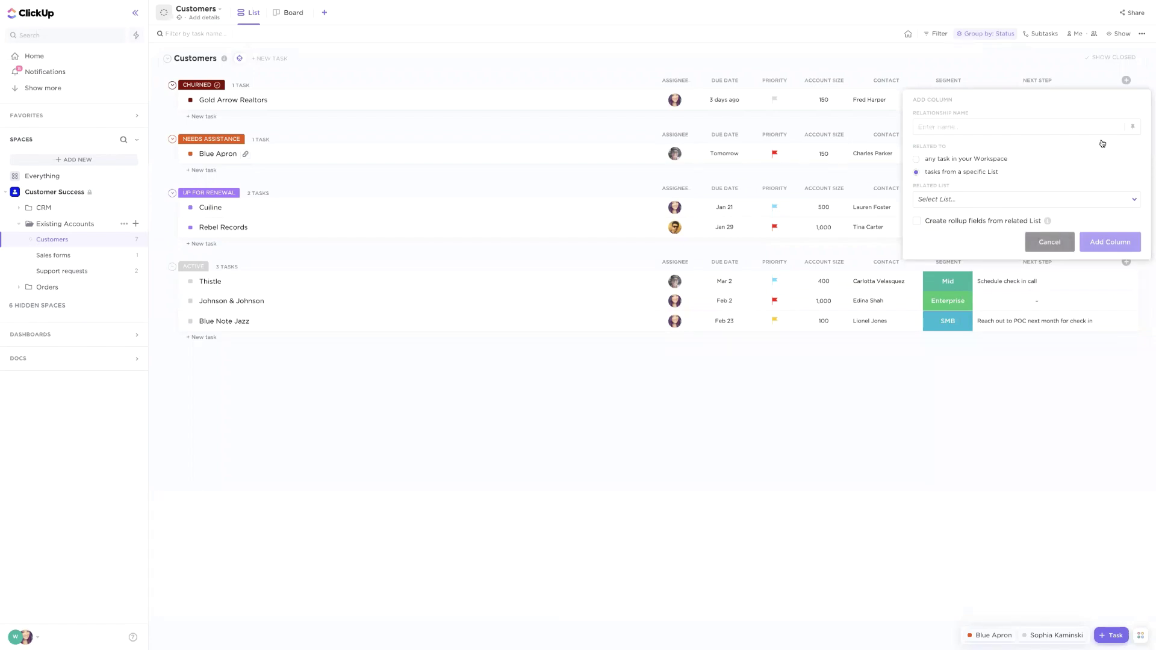
left_click(1064, 240)
scroll(1041, 214, "down", 3)
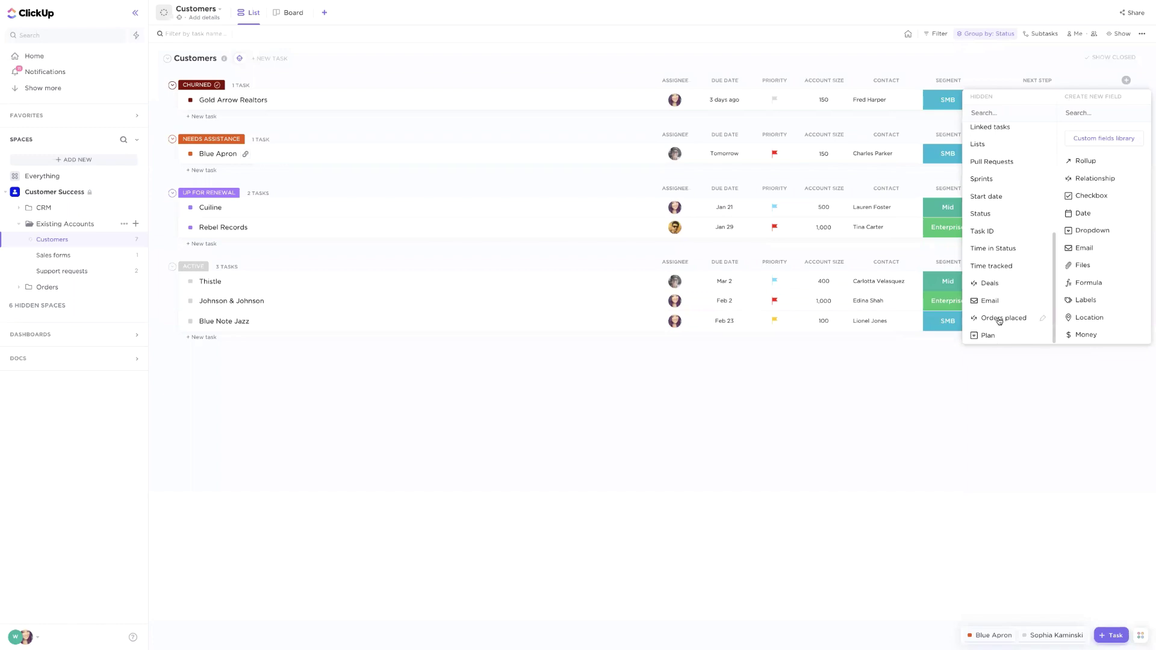
left_click(996, 320)
left_click(896, 359)
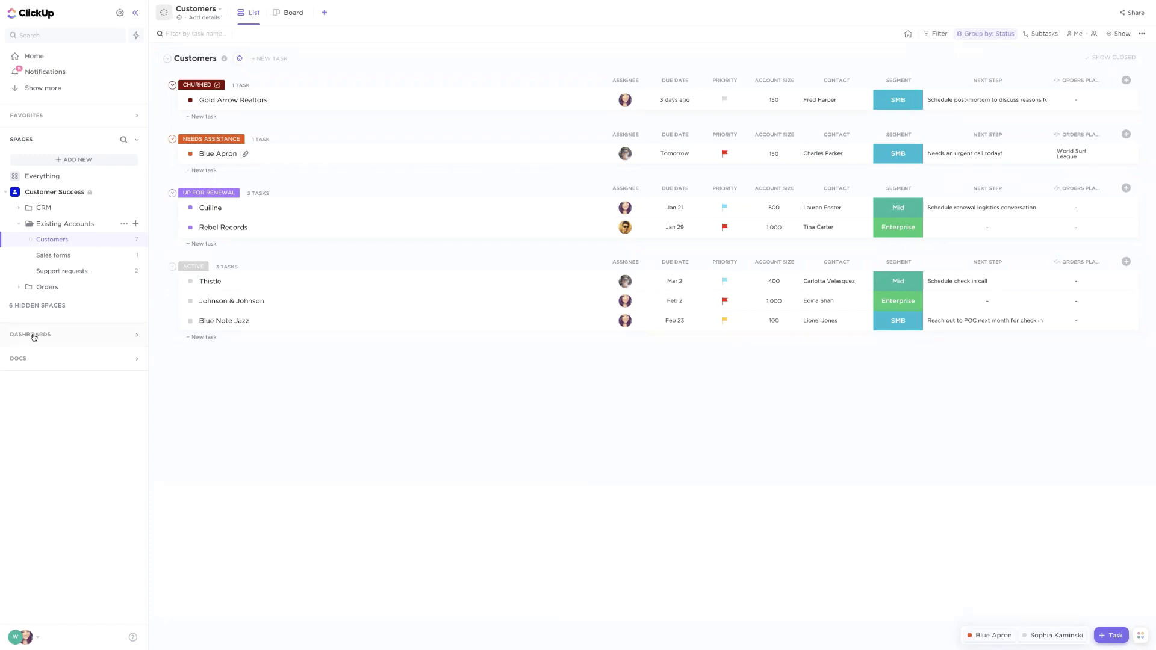
Expand Dashboards, view Accounts and Opportunities, then add a new dashboard under My dashboards
left_click(34, 336)
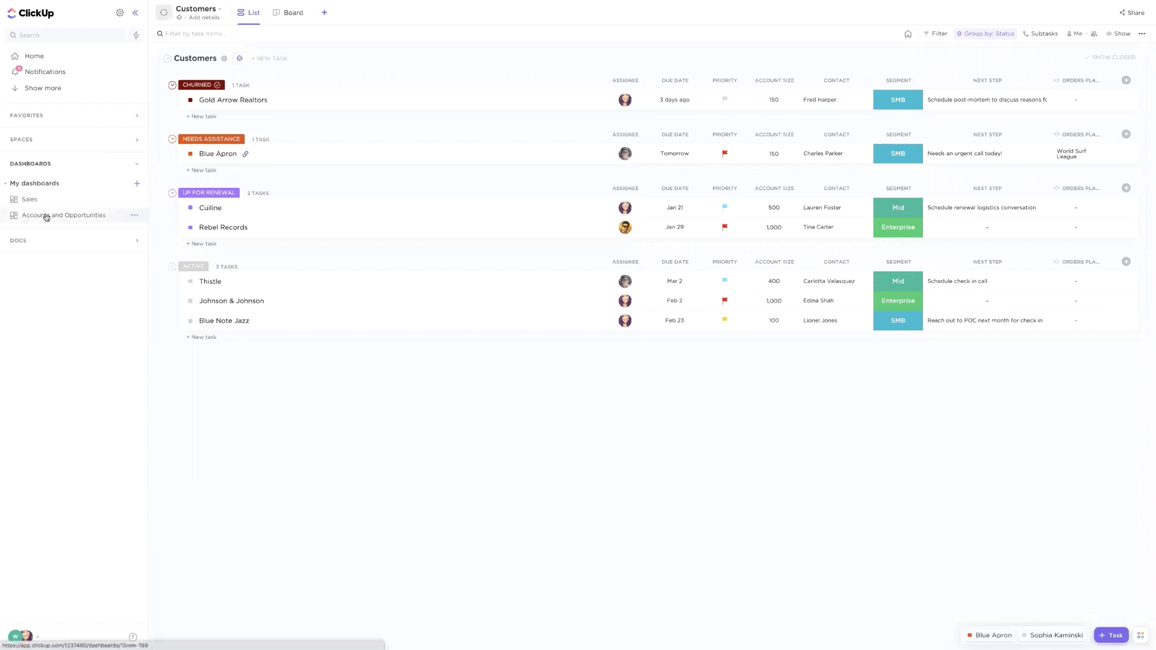
left_click(47, 217)
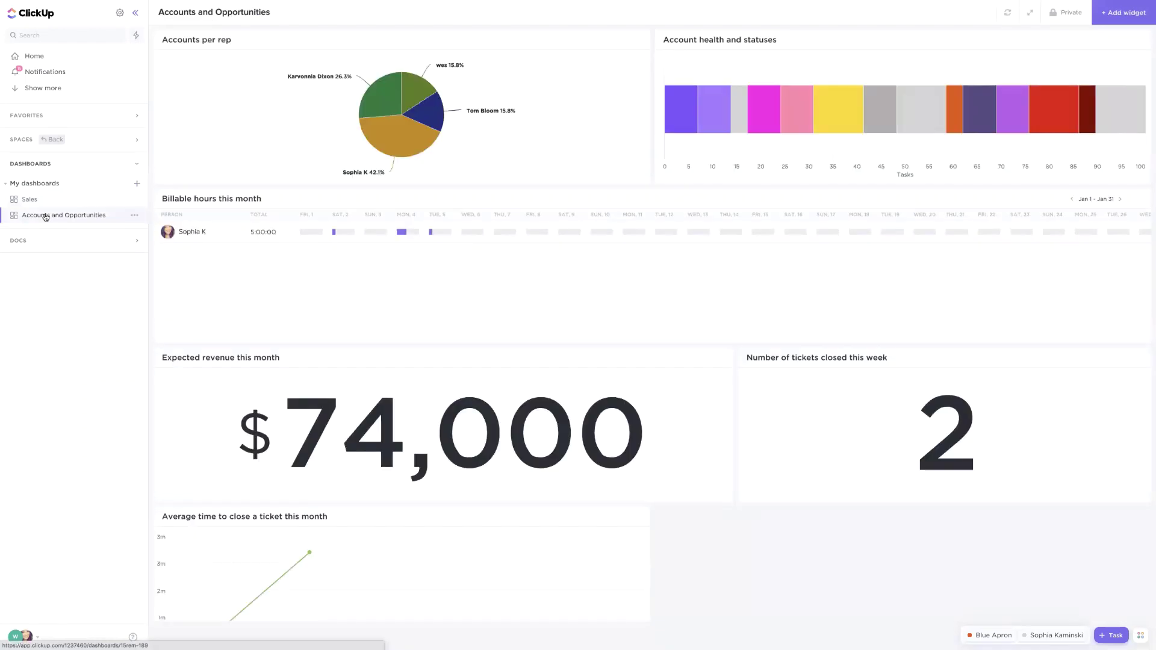
left_click(138, 184)
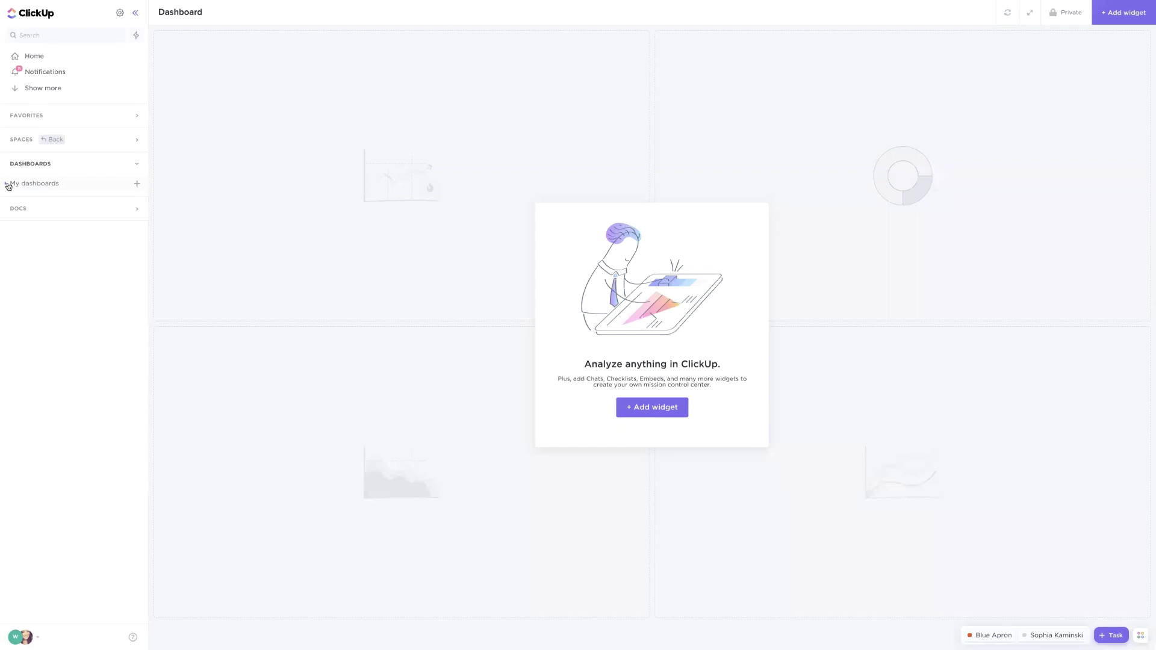
Check the new dashboard's sharing options with workspace people, then switch to Accounts and Opportunities
left_click(8, 185)
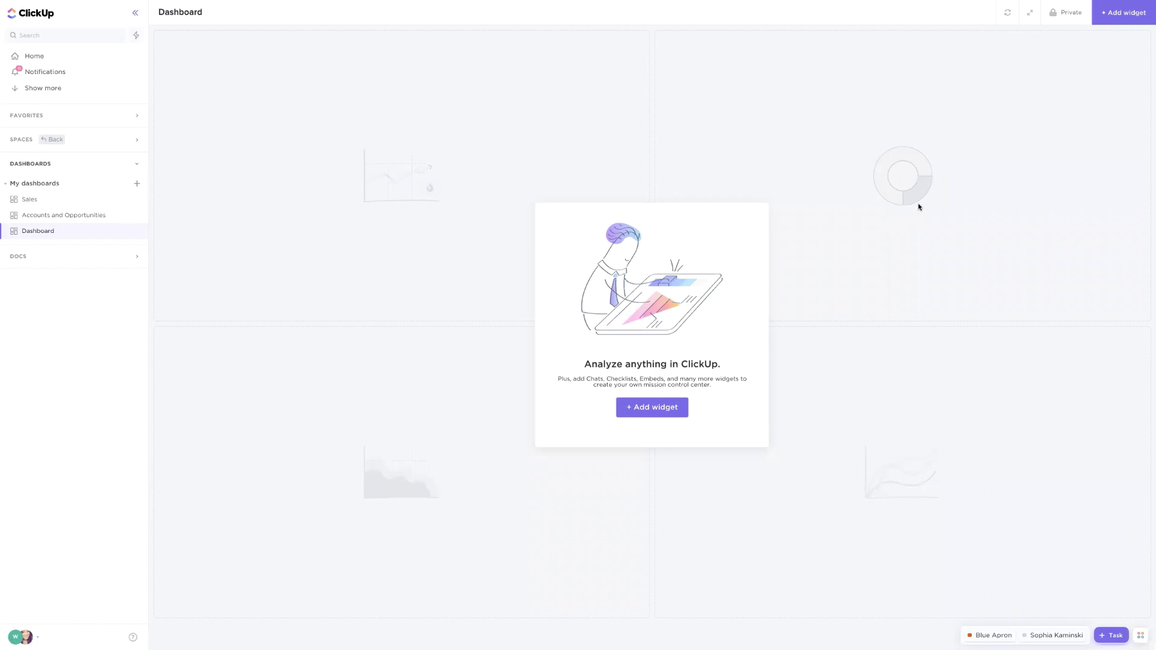
left_click(1071, 15)
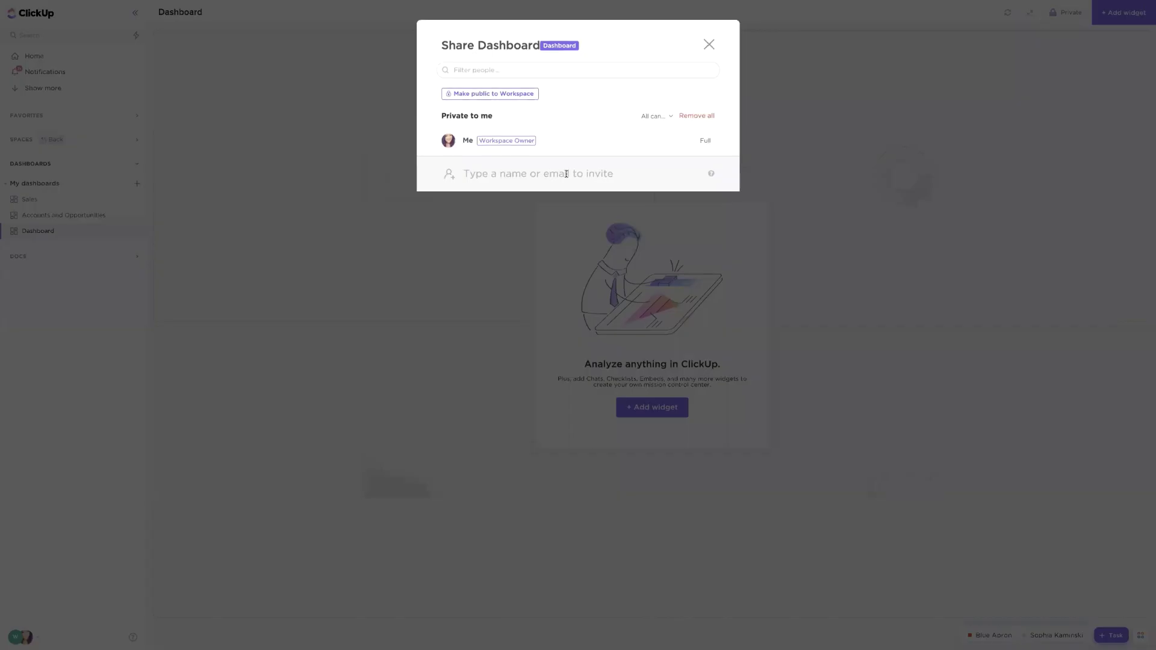
left_click(566, 174)
scroll(589, 235, "down", 1)
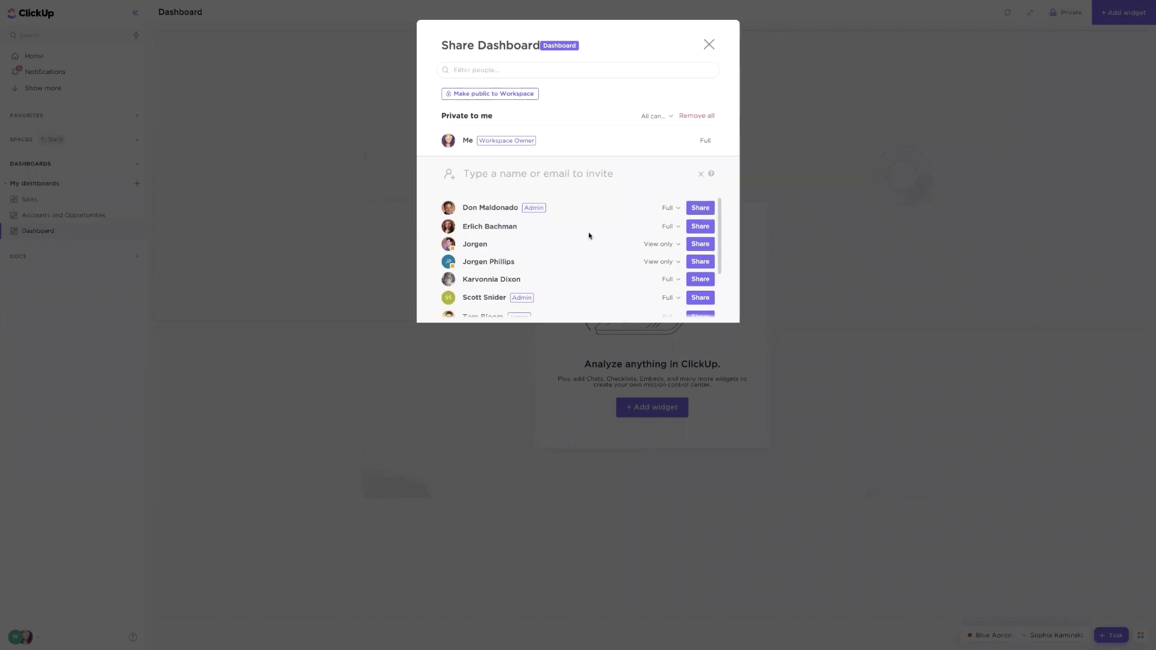
scroll(590, 236, "up", 1)
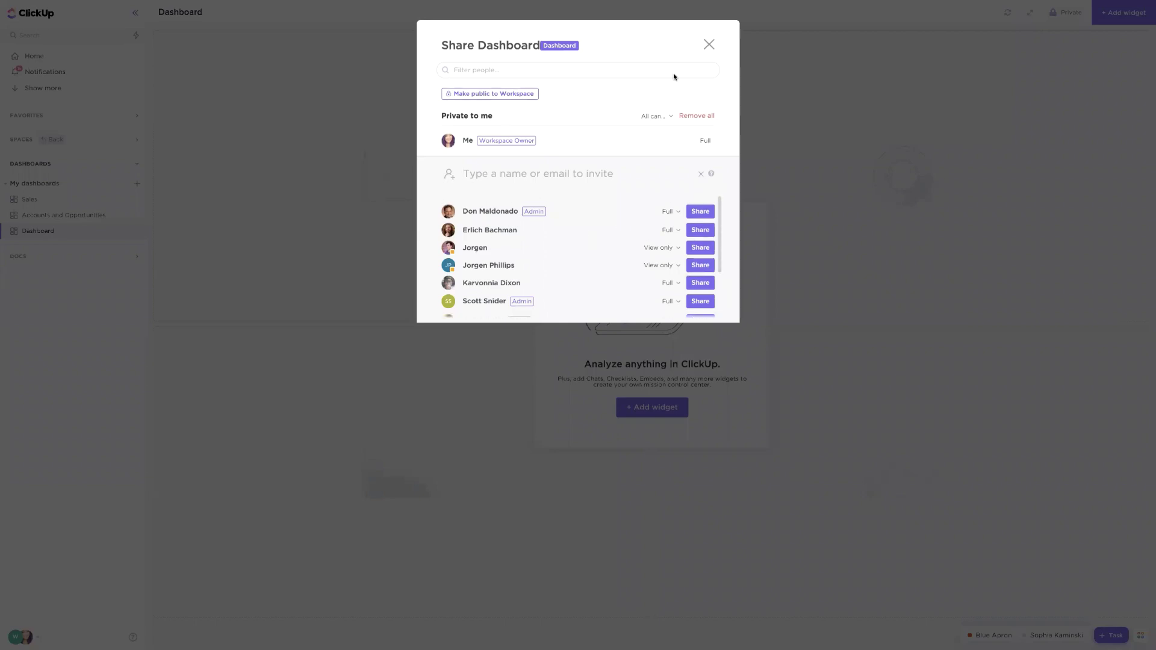
left_click(708, 46)
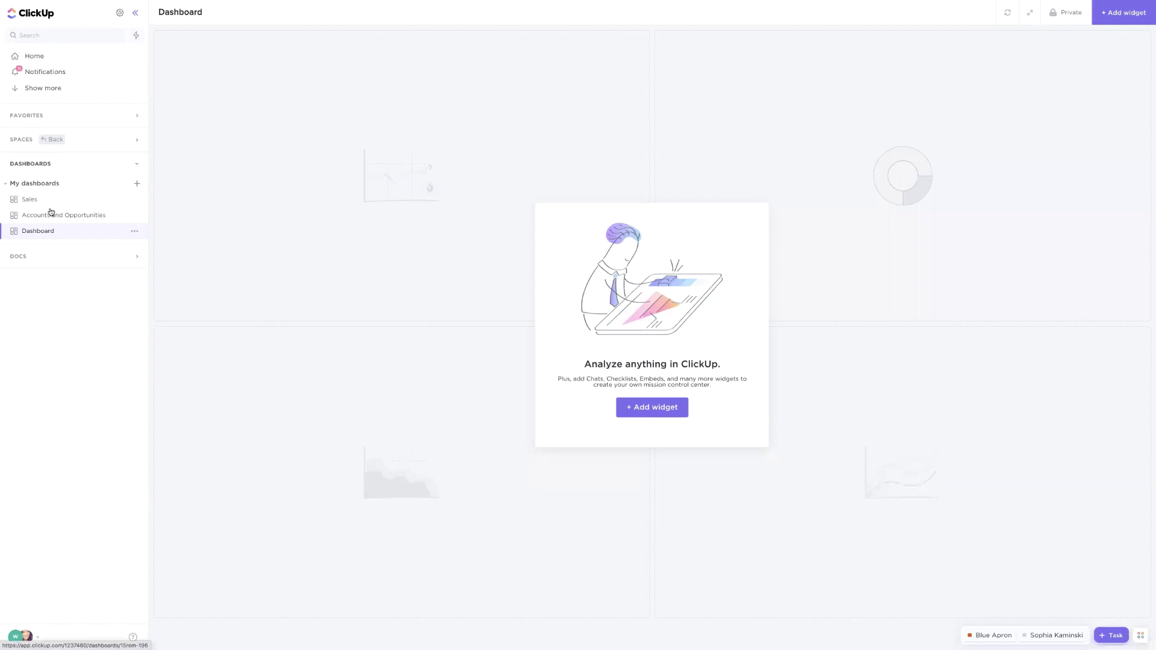
left_click(53, 216)
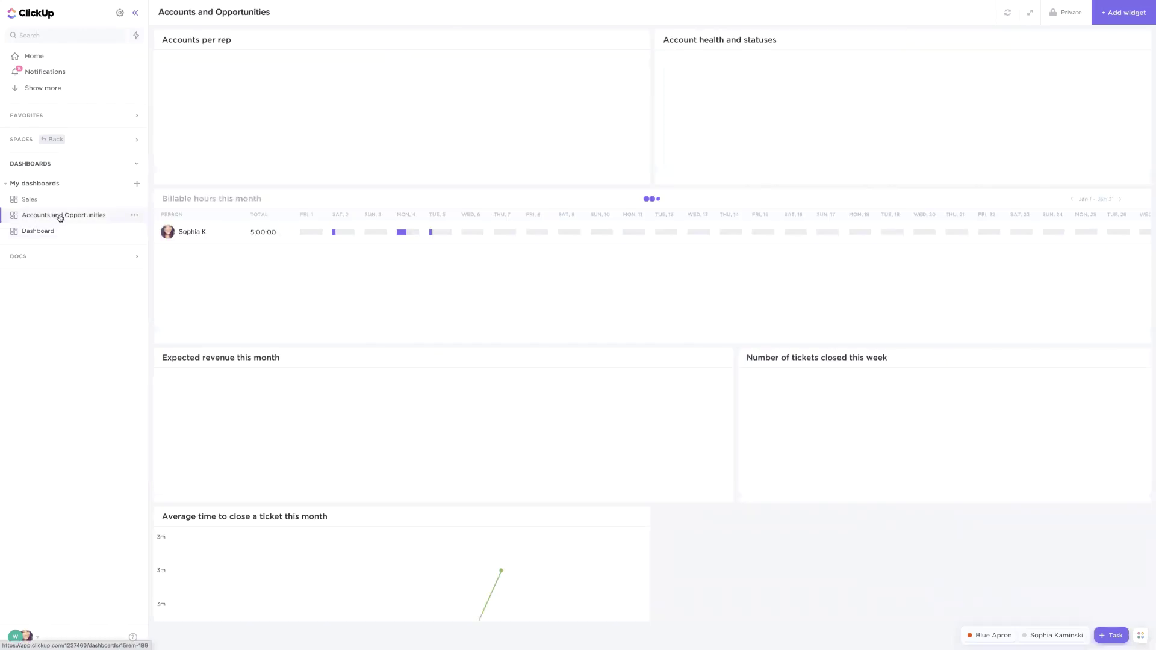
Collapse the sidebar and dismiss the Add widget picker
left_click(135, 12)
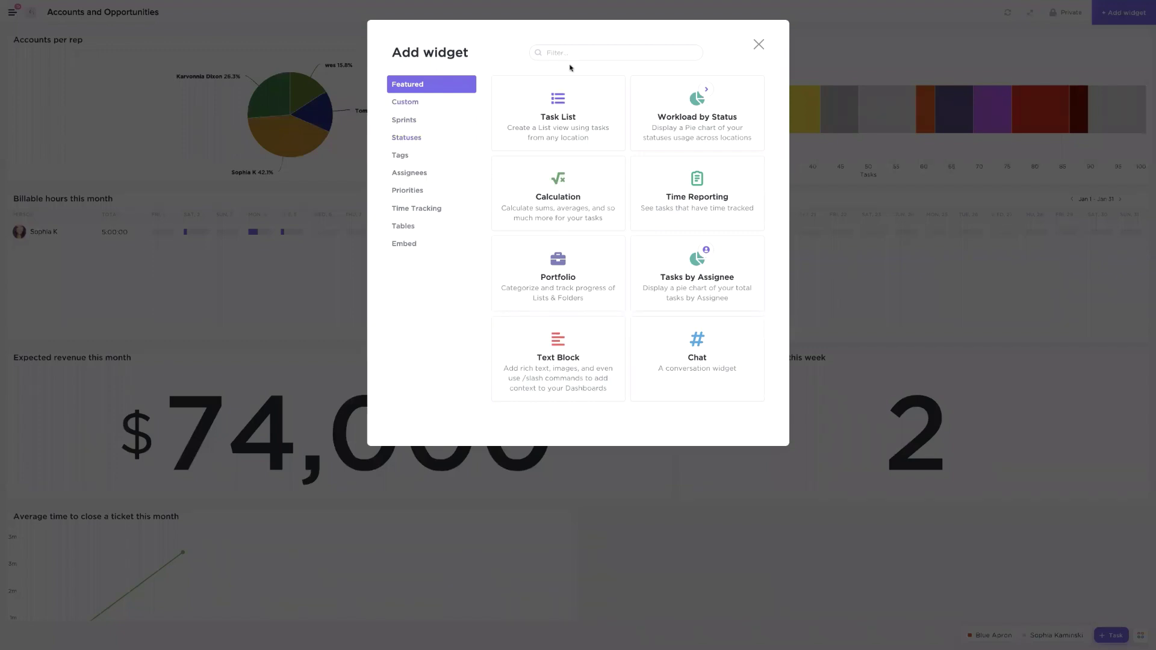
left_click(759, 46)
left_click(567, 40)
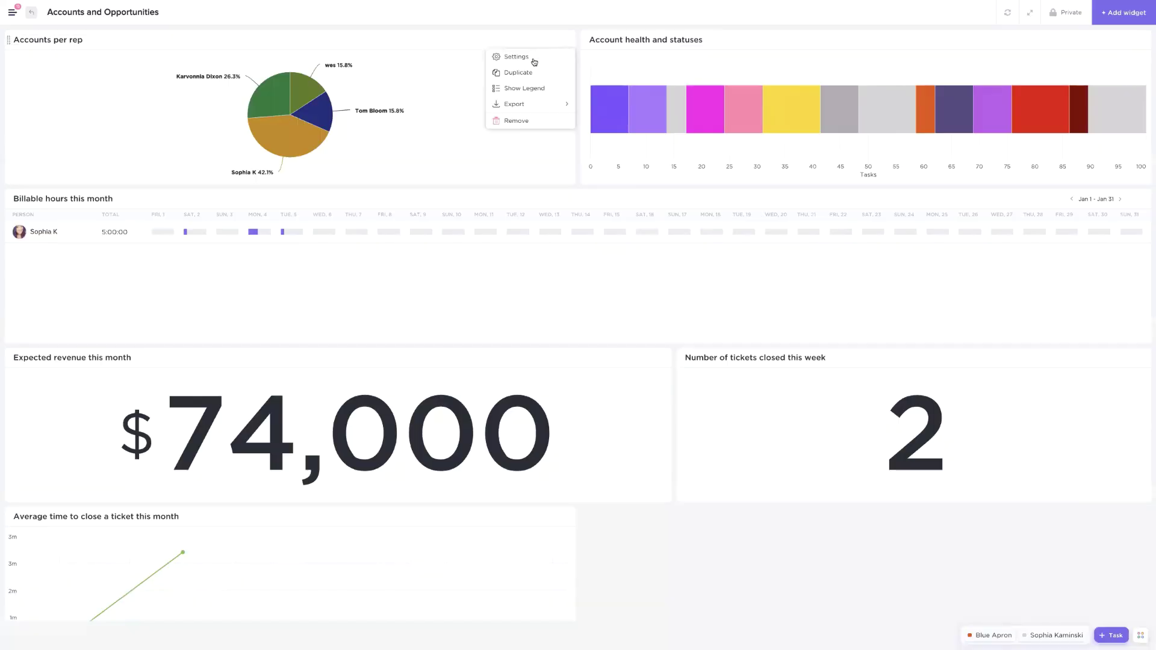
left_click(534, 60)
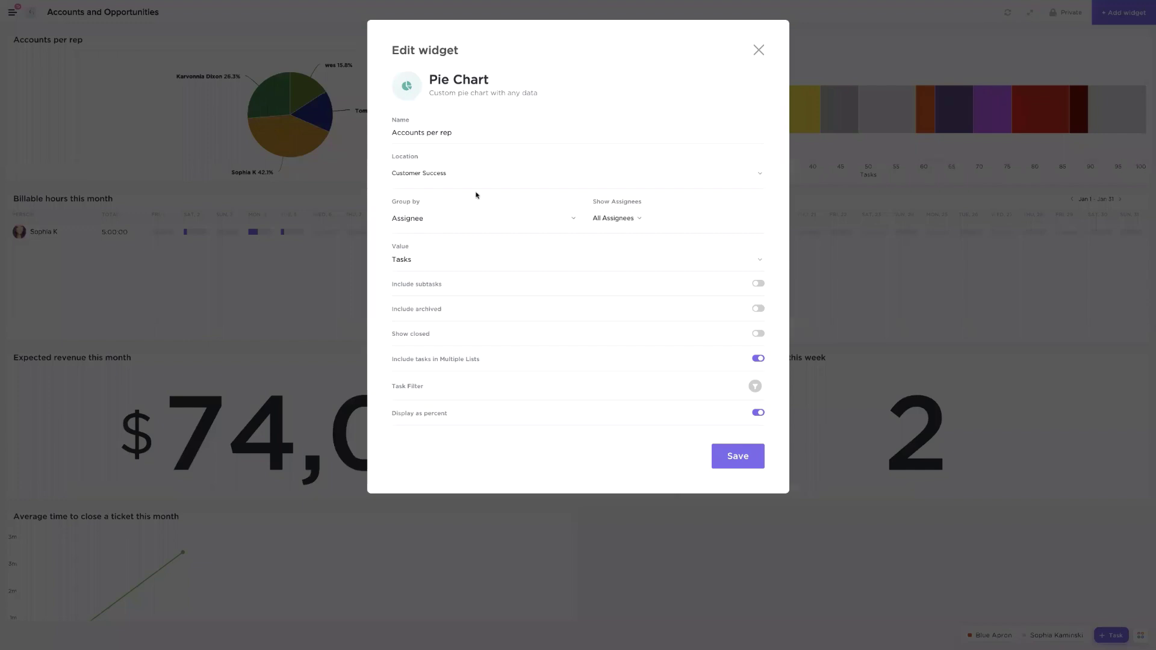
left_click(430, 174)
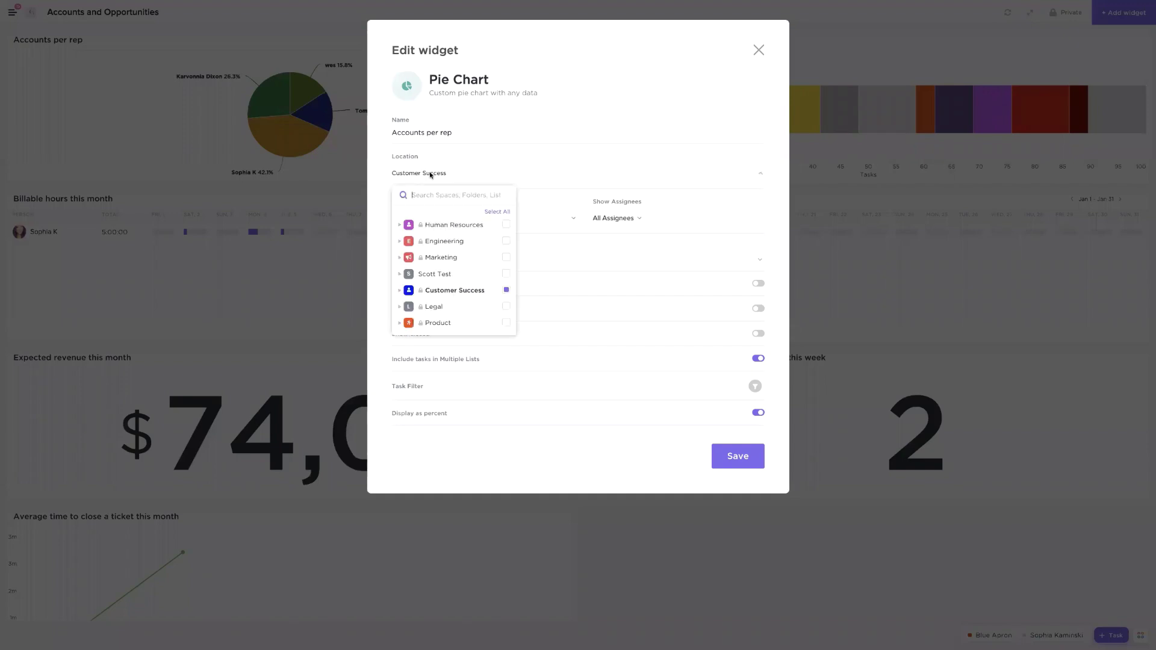
left_click(400, 292)
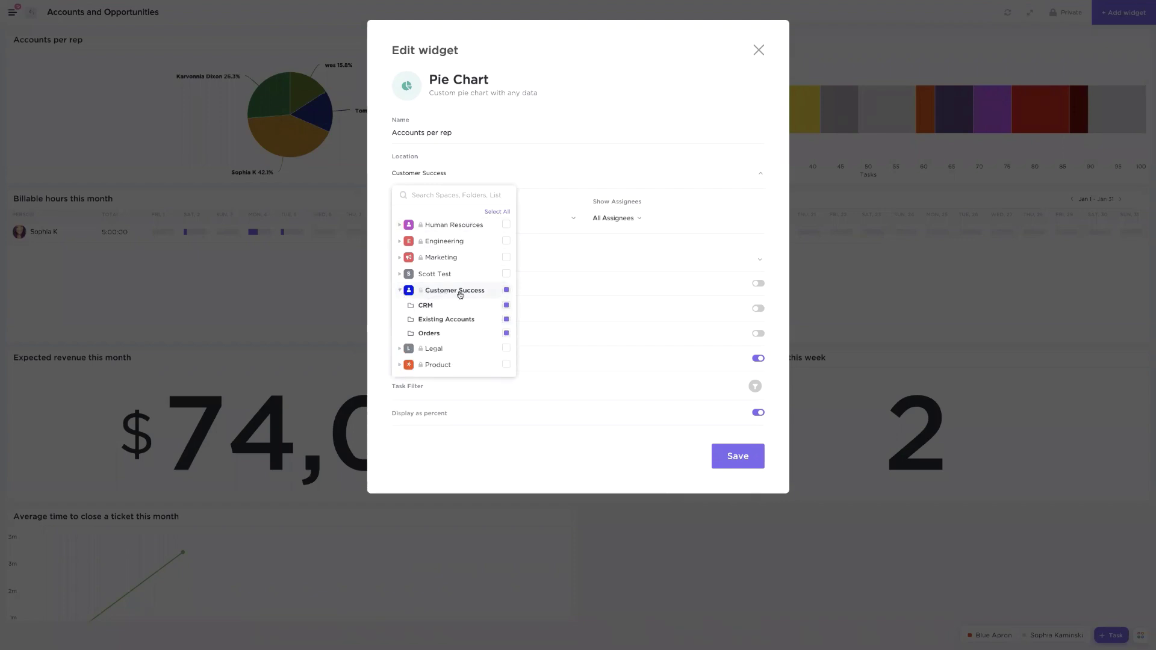
left_click(450, 352)
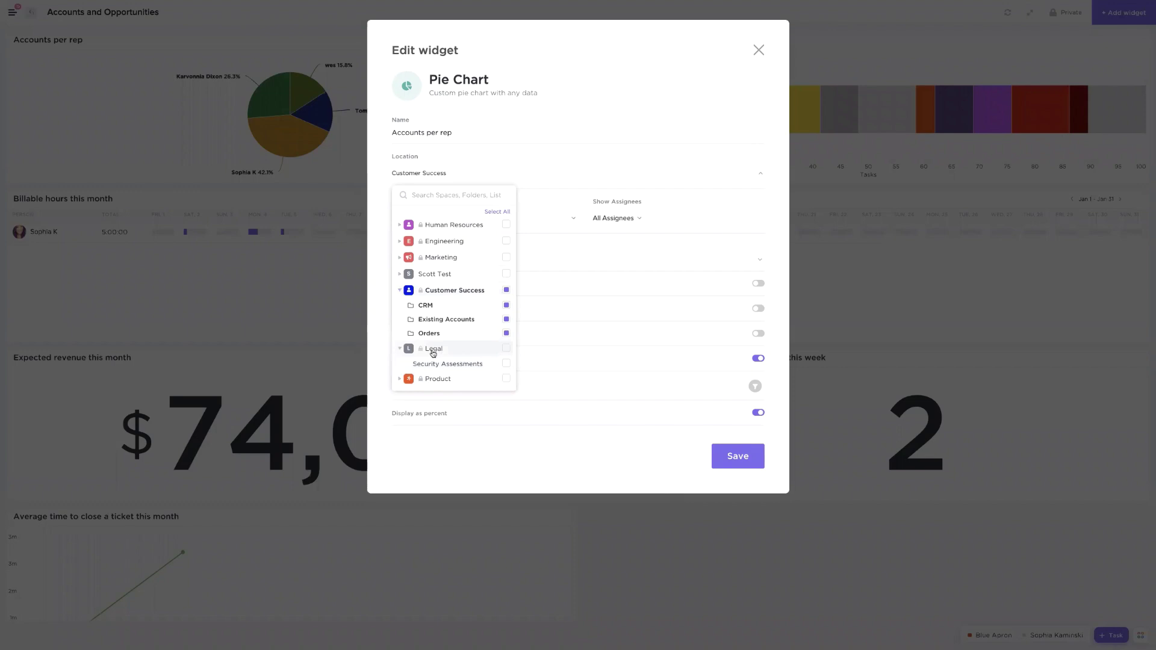
left_click(589, 252)
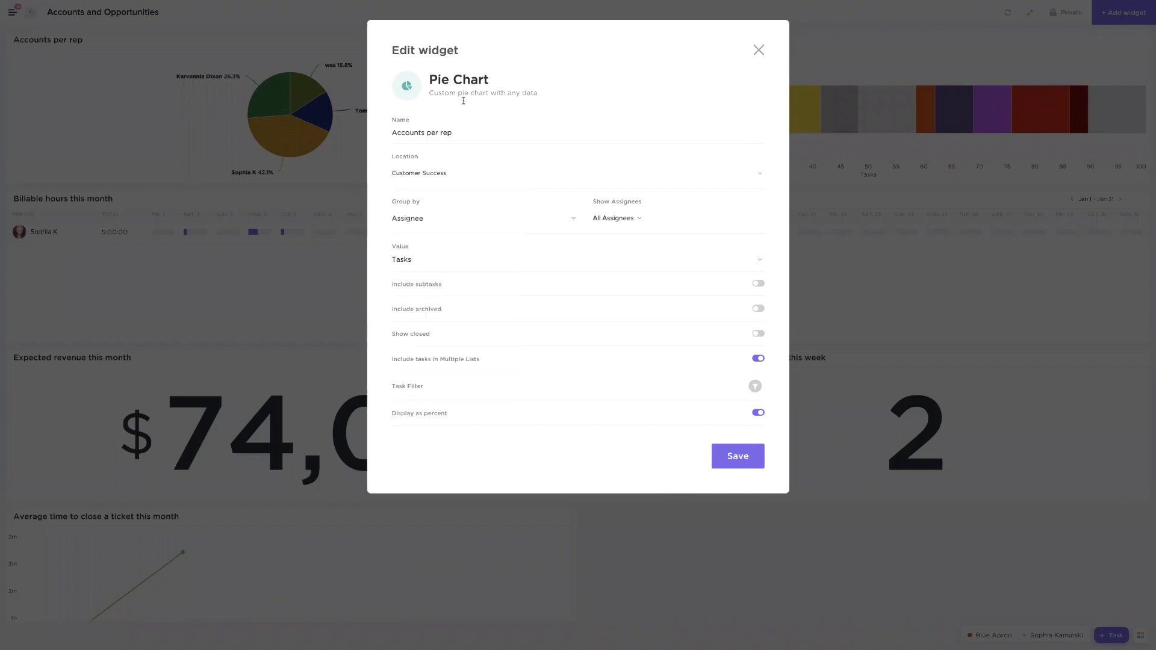
triple_click(456, 134)
left_click(398, 221)
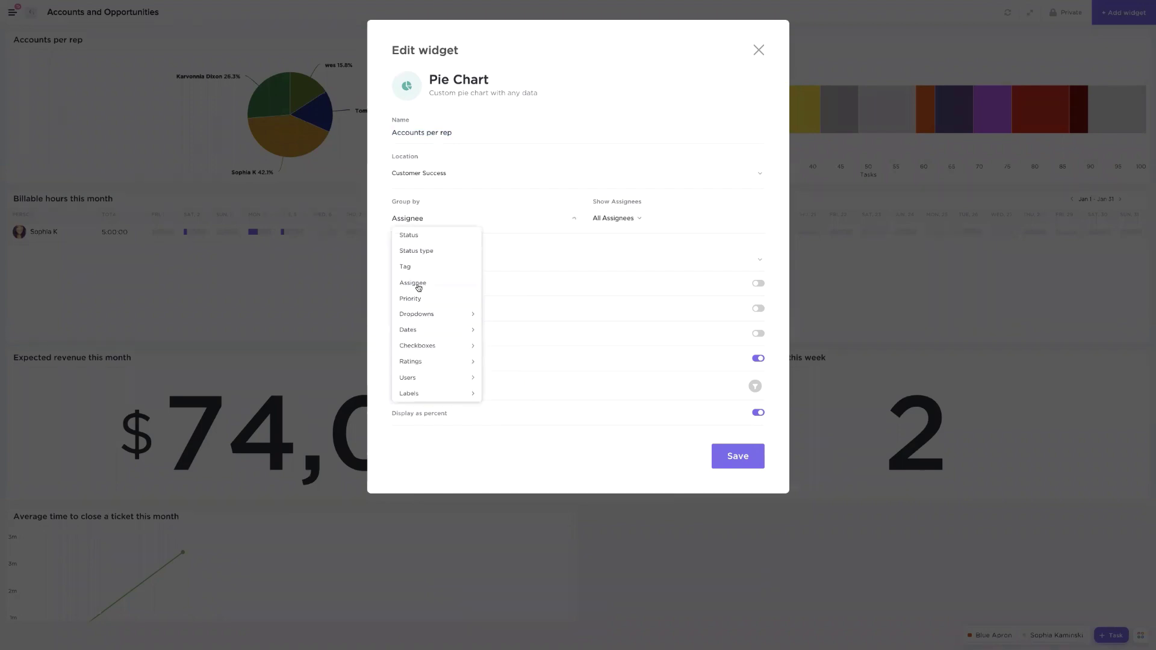
left_click(705, 182)
left_click(762, 50)
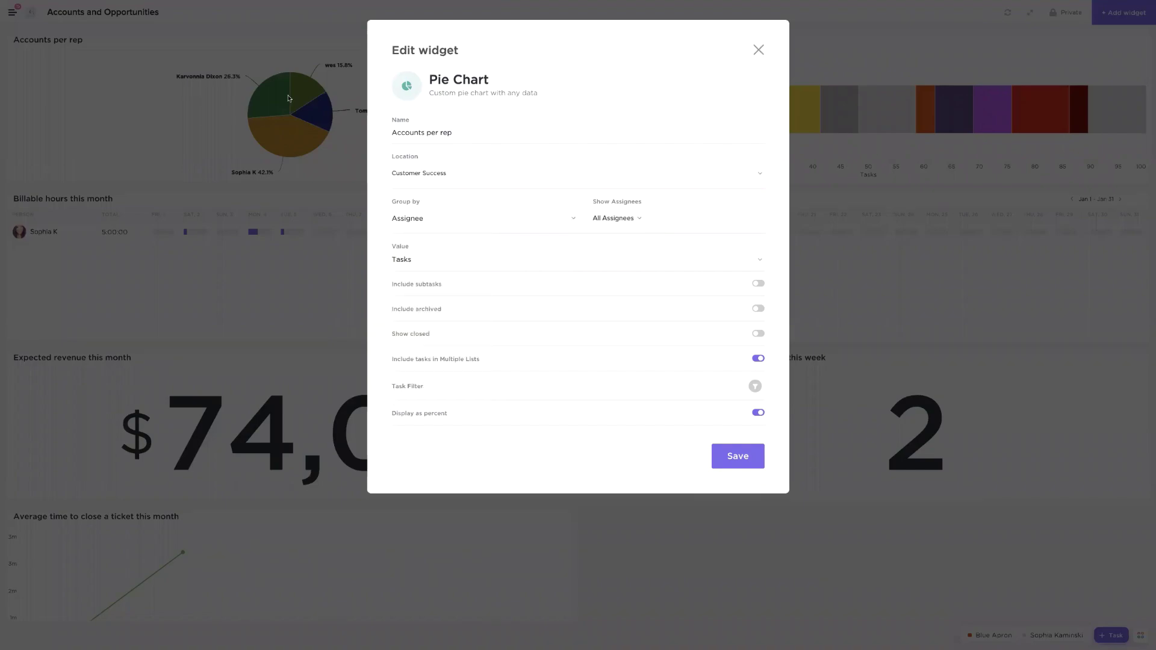
mouse_move(316, 87)
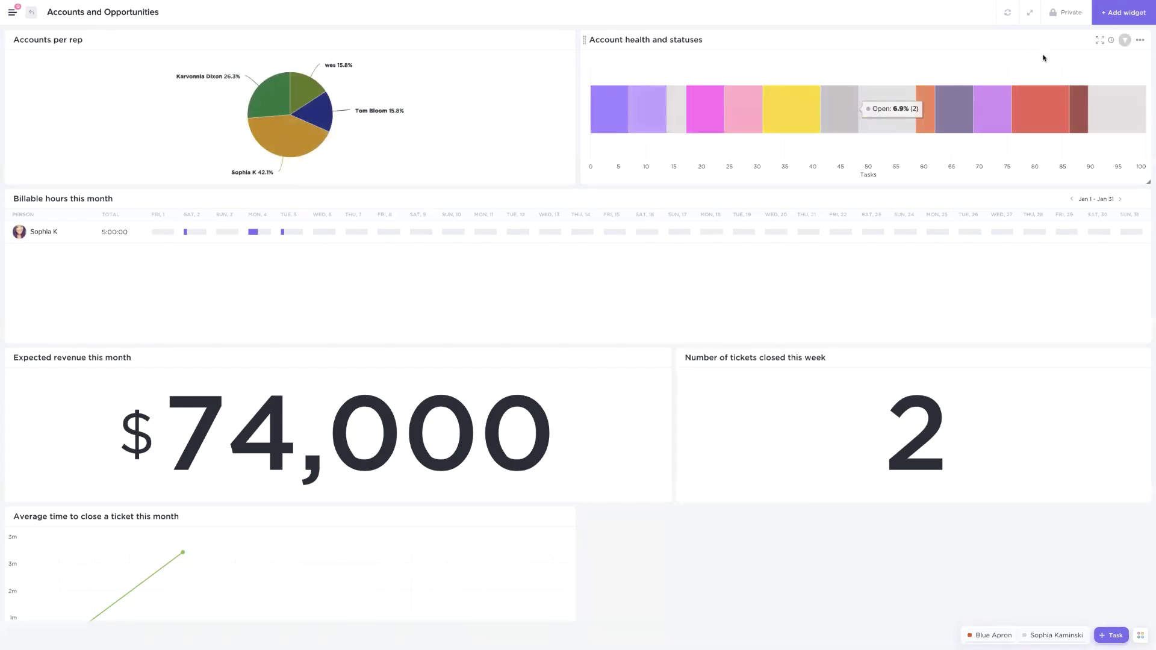
left_click(1140, 40)
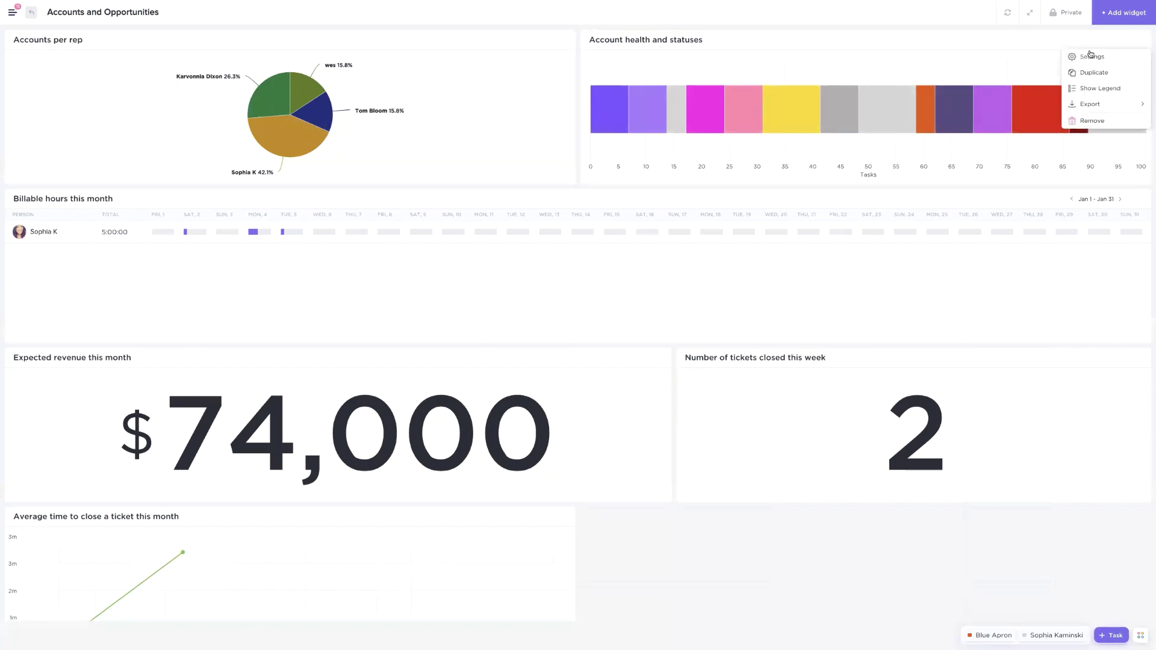
left_click(1091, 55)
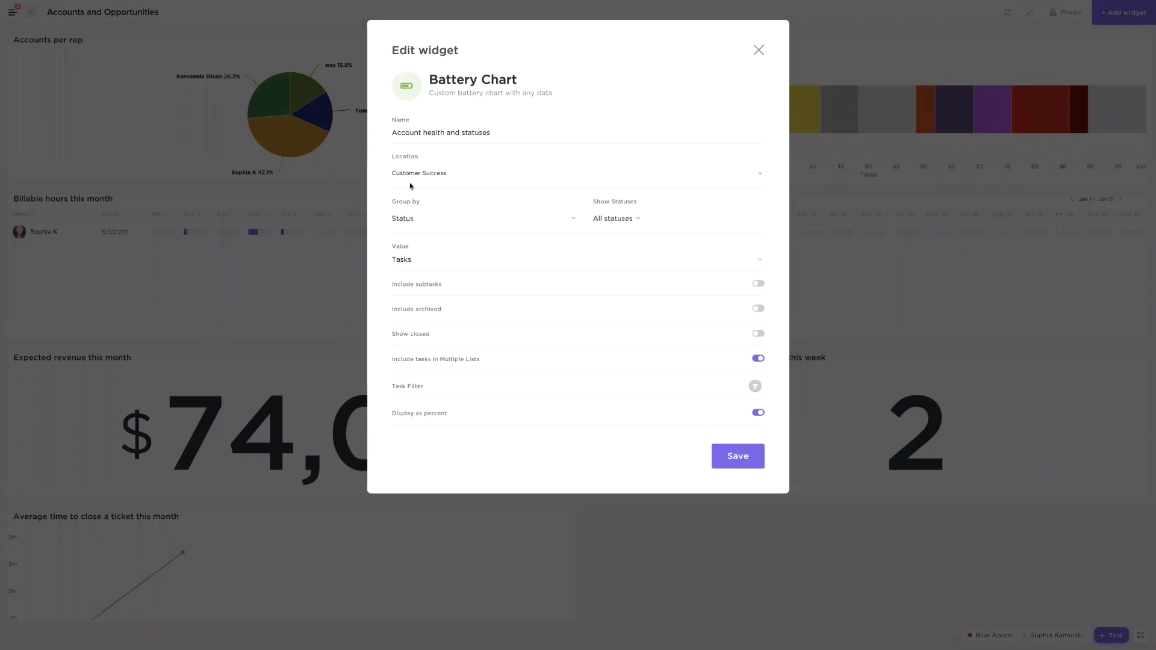
left_click(758, 50)
mouse_move(616, 106)
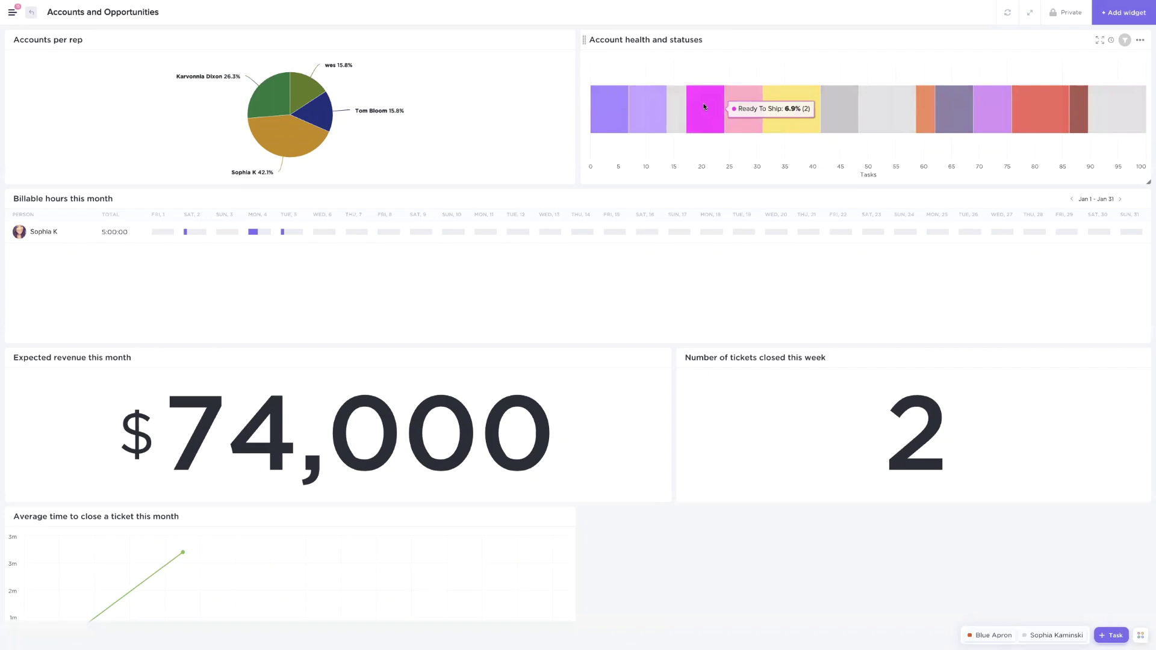
mouse_move(806, 103)
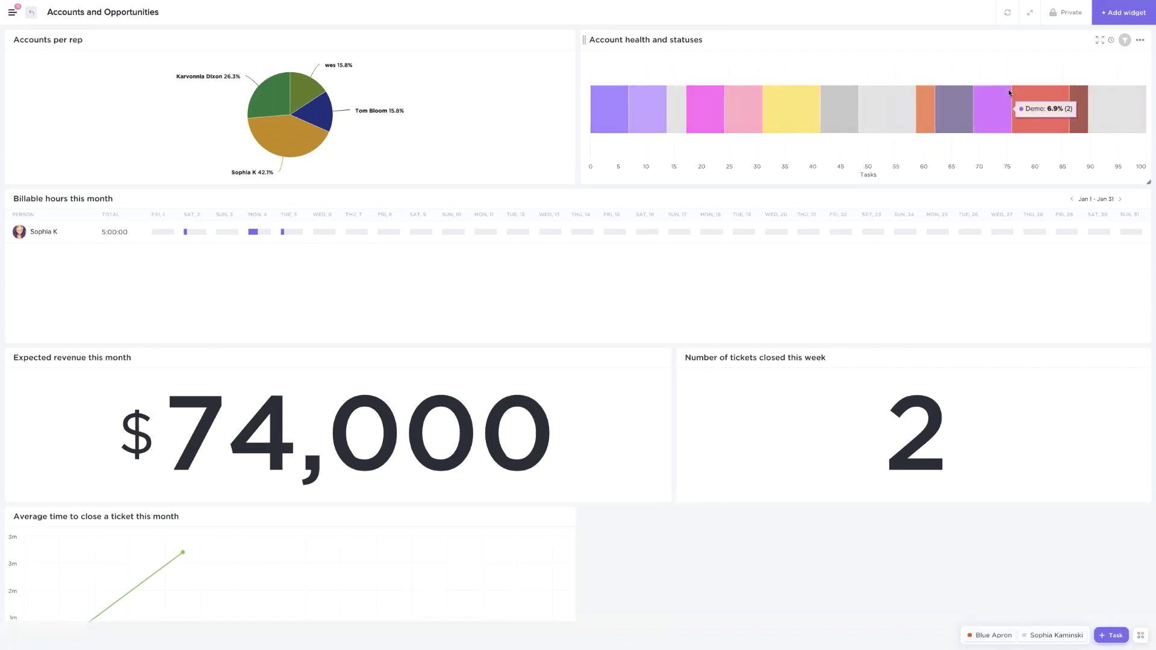
mouse_move(1017, 94)
mouse_move(1087, 96)
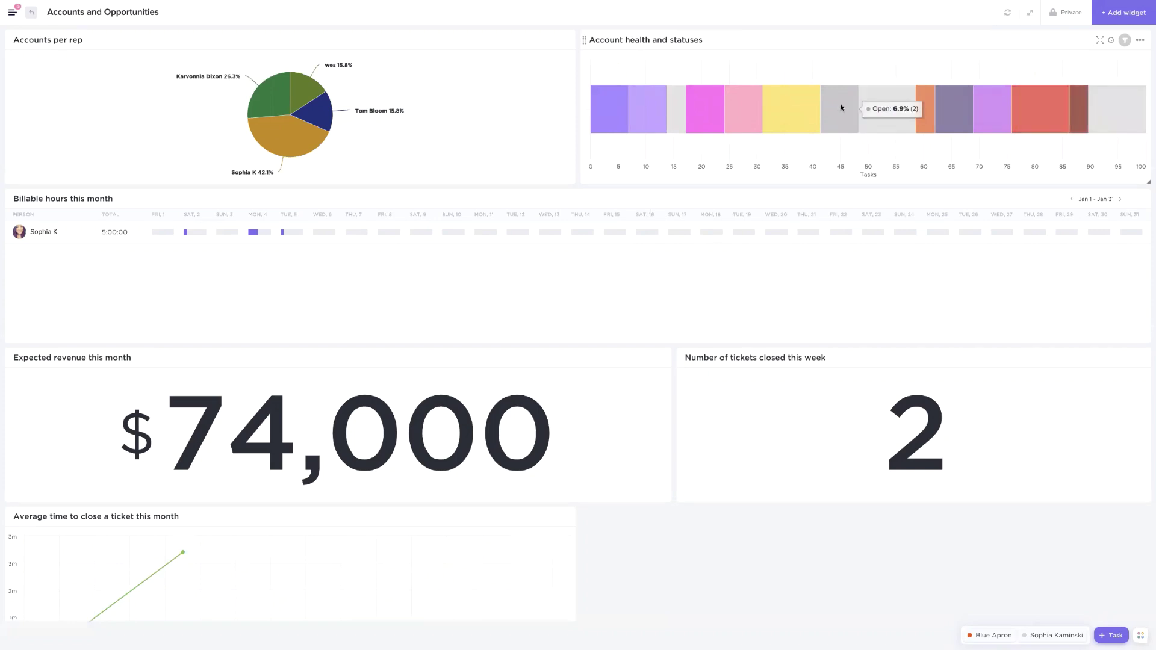
mouse_move(746, 119)
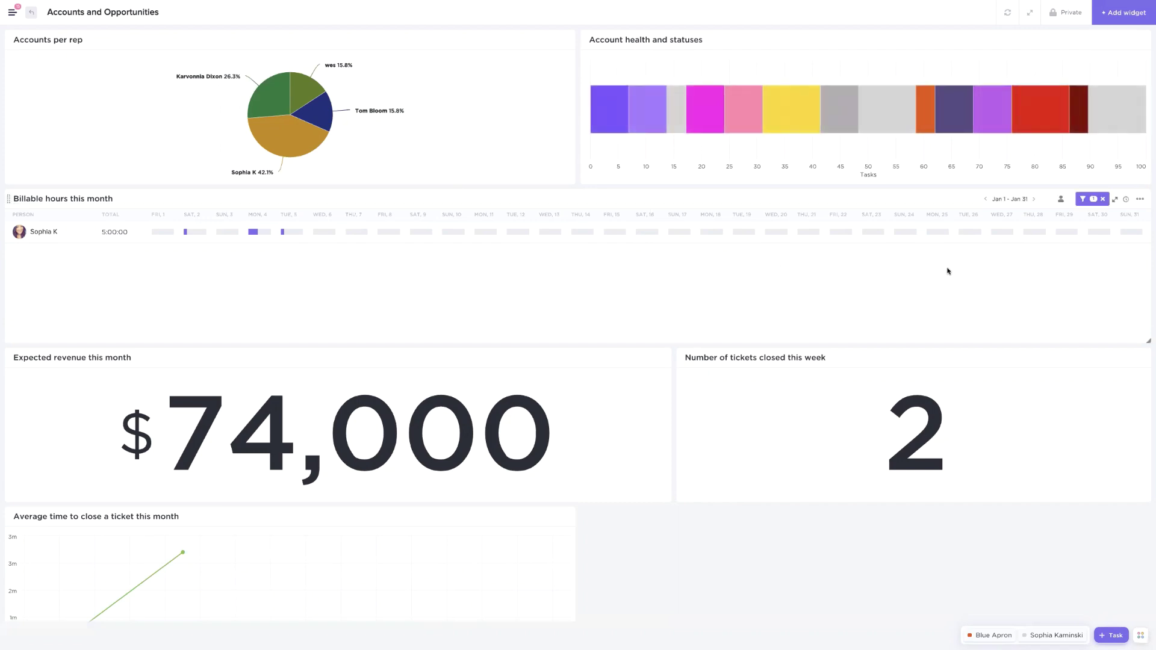
Open the Billable hours timesheet widget settings, then close them without changes
left_click(1139, 199)
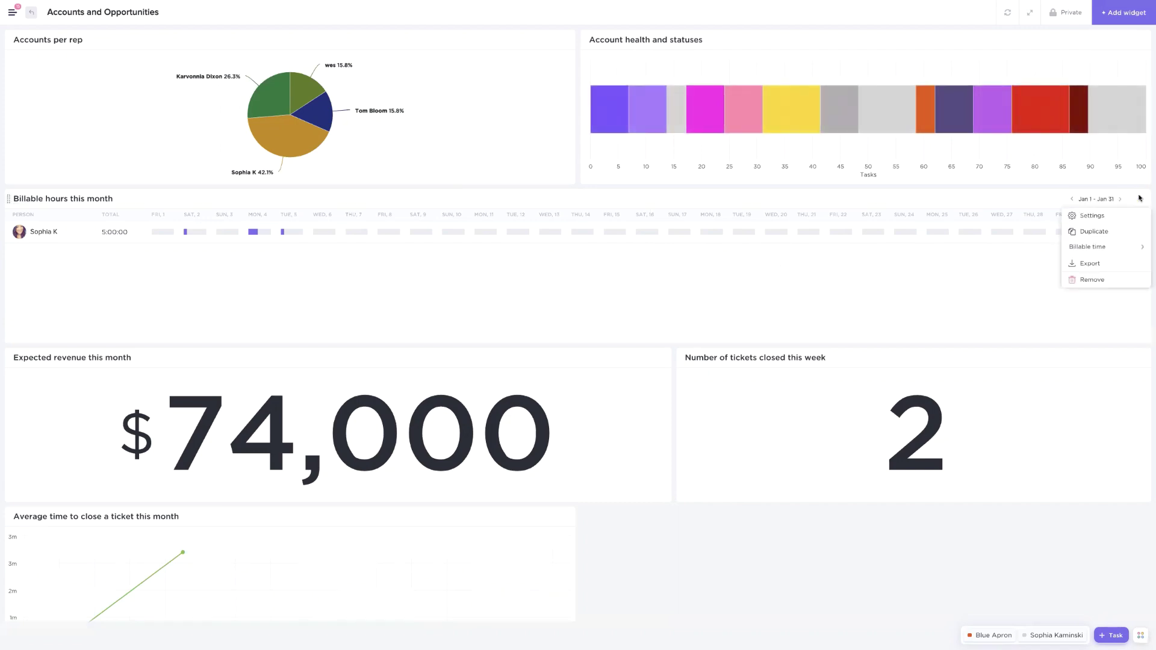
left_click(1093, 215)
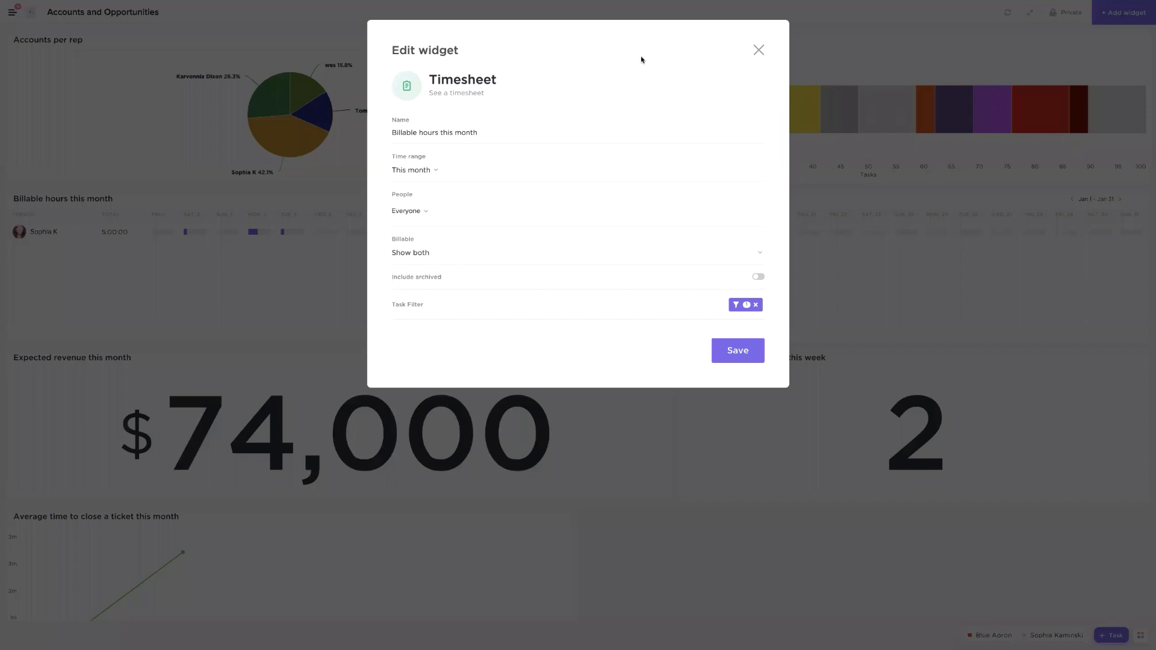
left_click(758, 50)
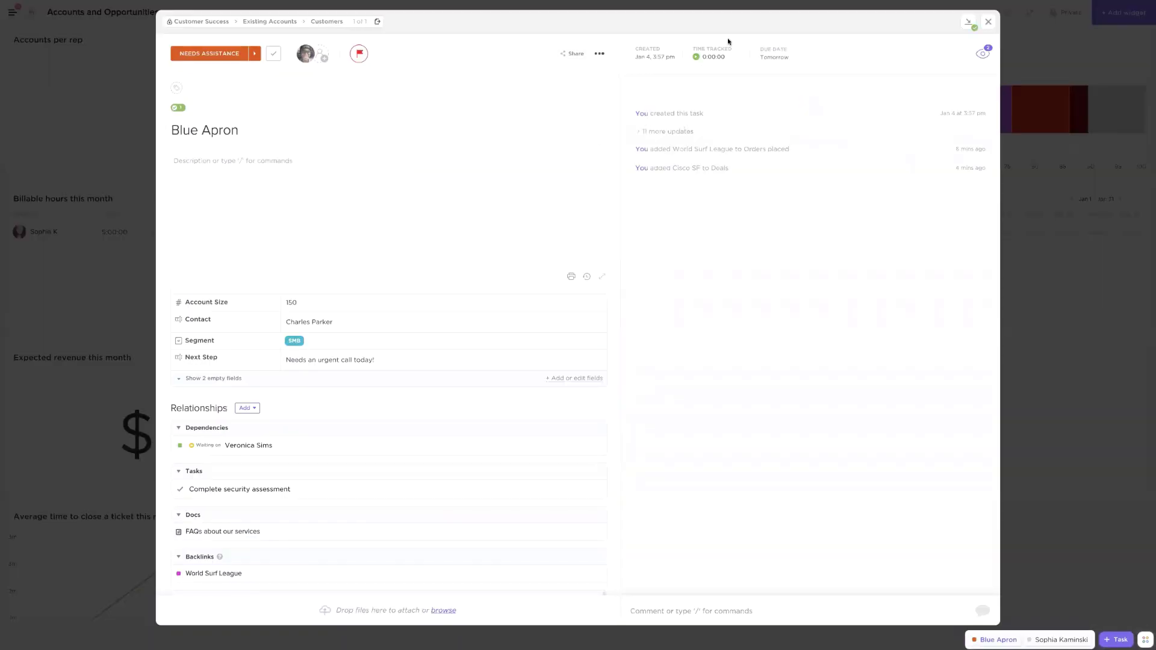
Log 3 hr of manually entered time on the Blue Apron task
left_click(715, 56)
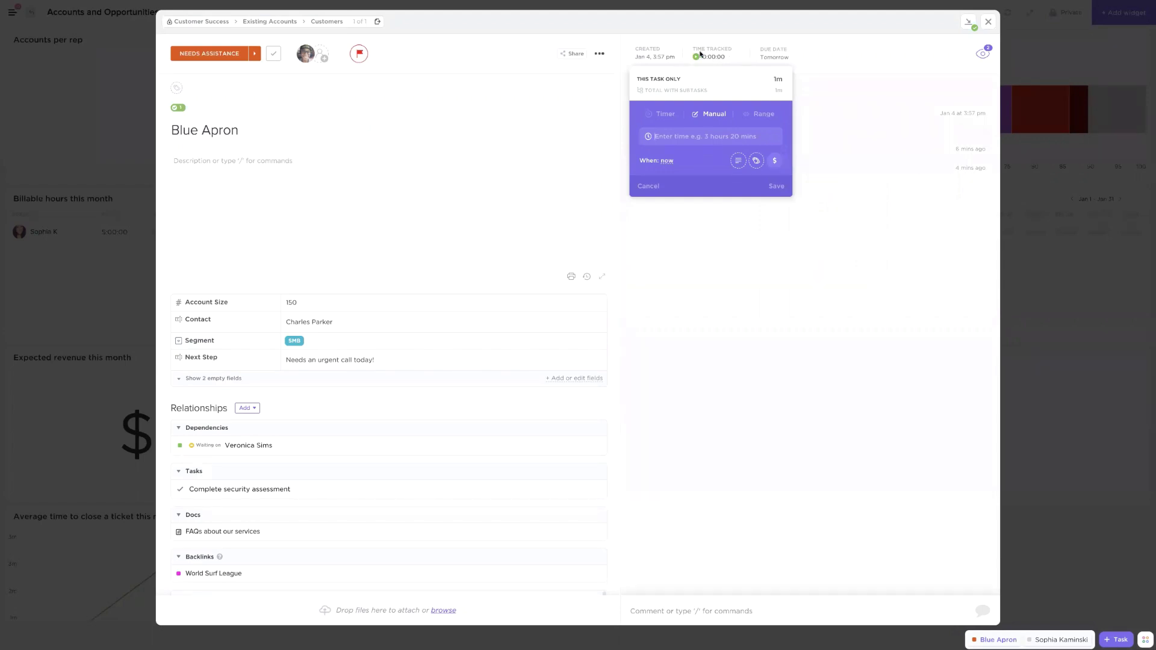
left_click(696, 137)
left_click(665, 115)
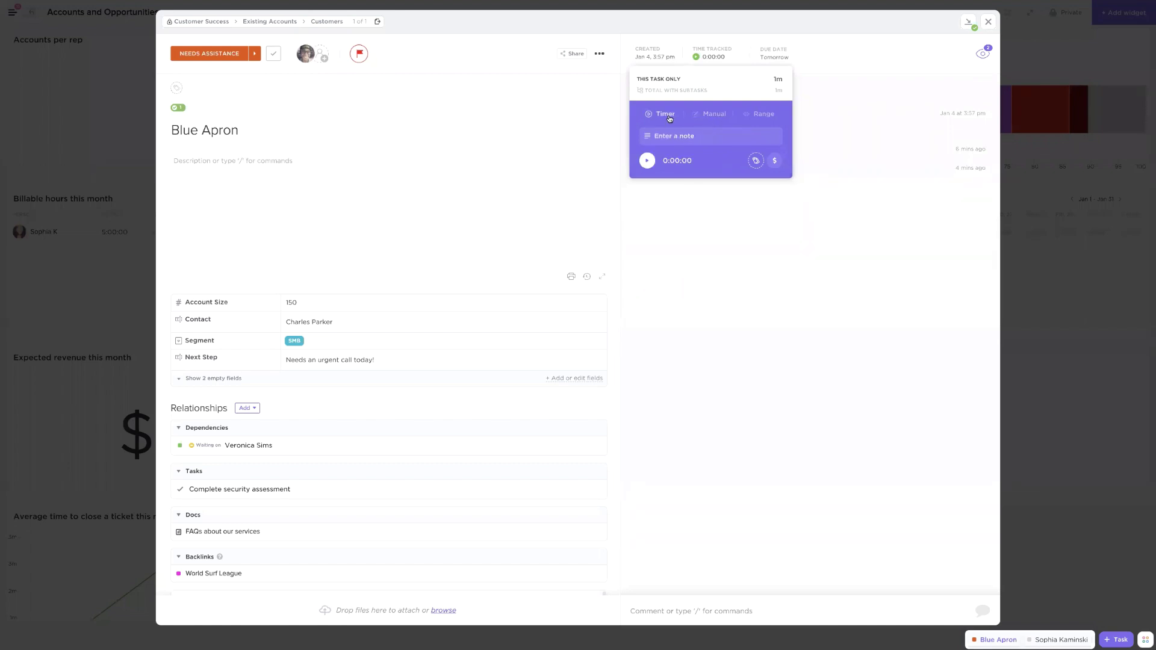
left_click(711, 114)
left_click(686, 135)
type("3")
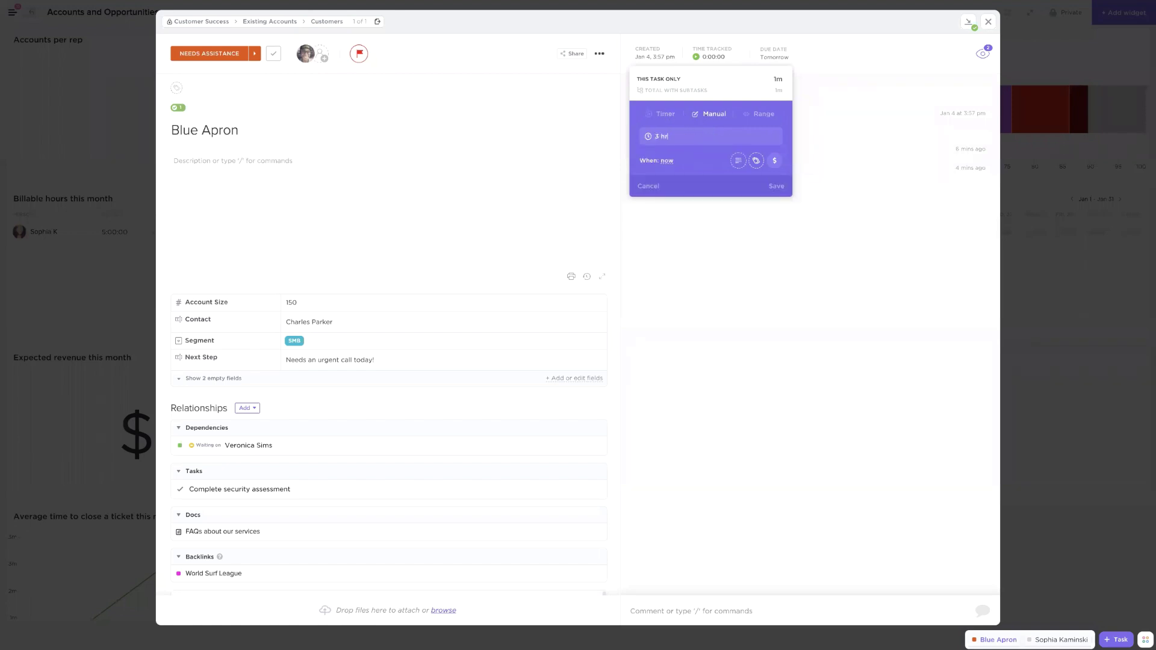
type(" hr")
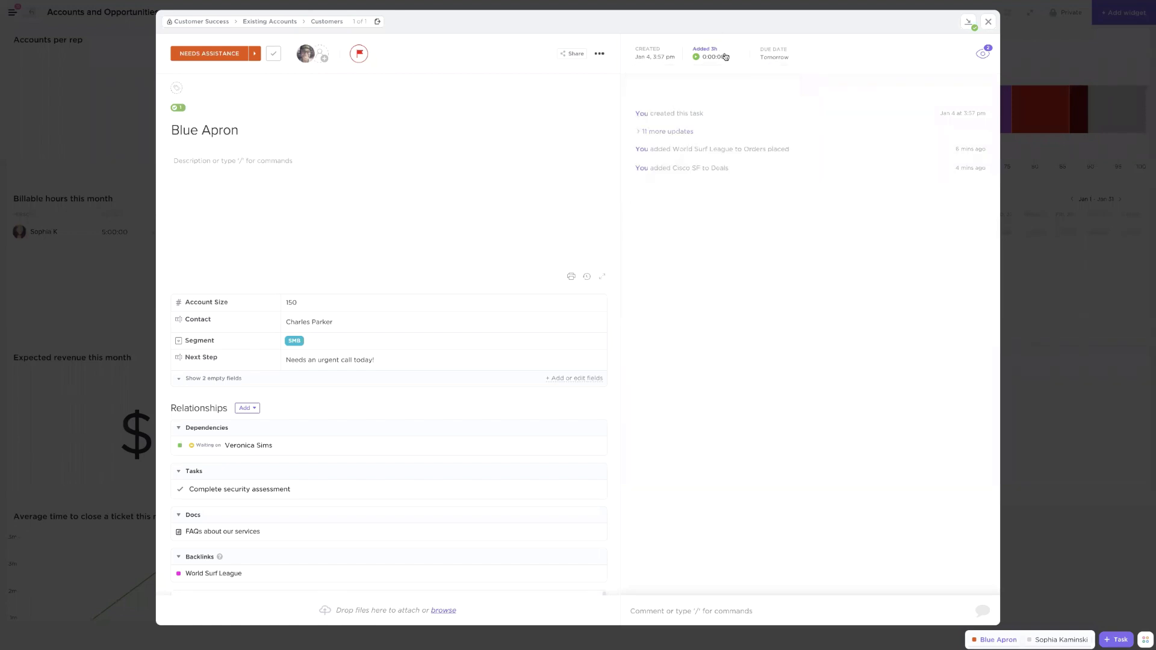
left_click(723, 56)
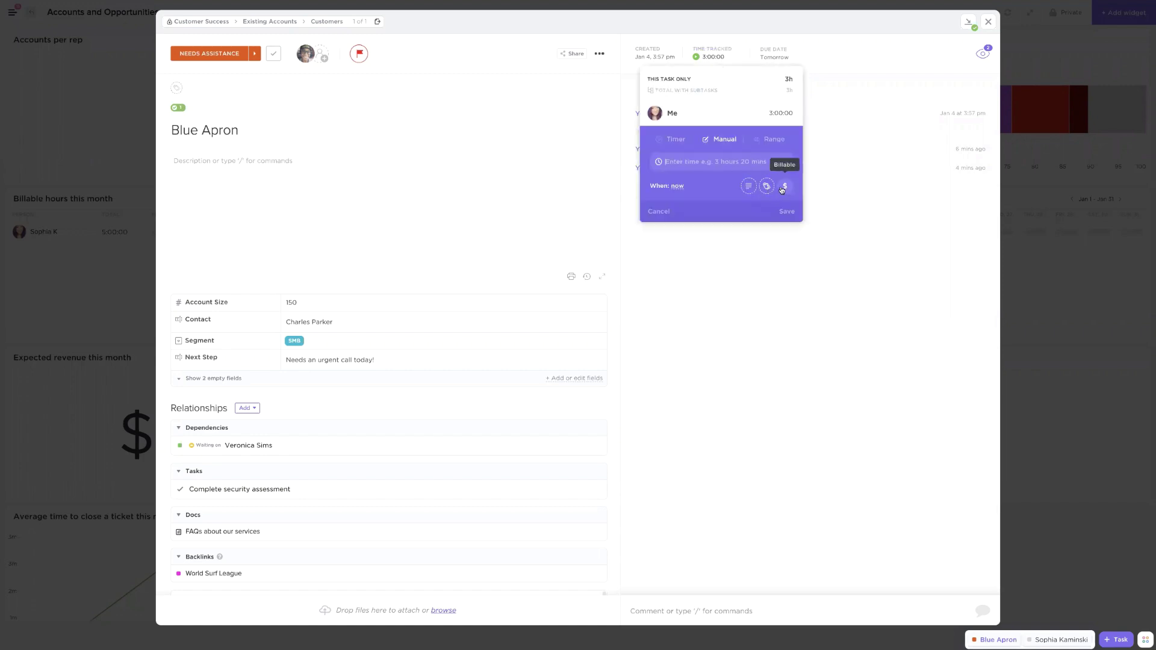
Mark the 3-hour entry billable, add a note field, and close the task
left_click(785, 187)
left_click(767, 188)
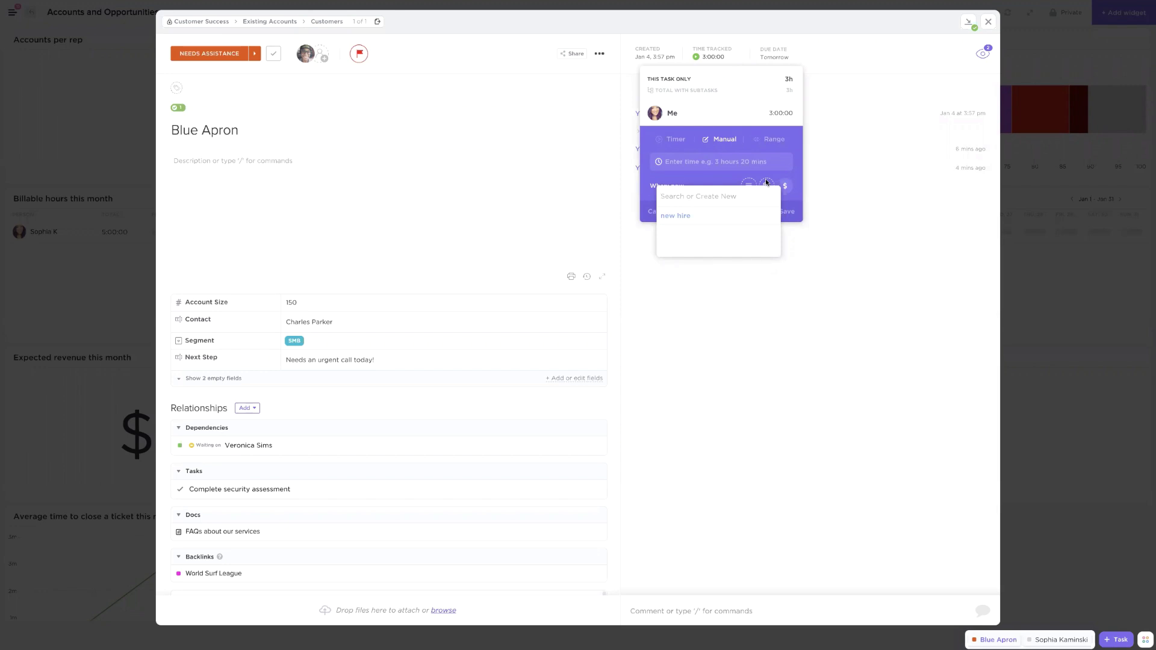
left_click(751, 181)
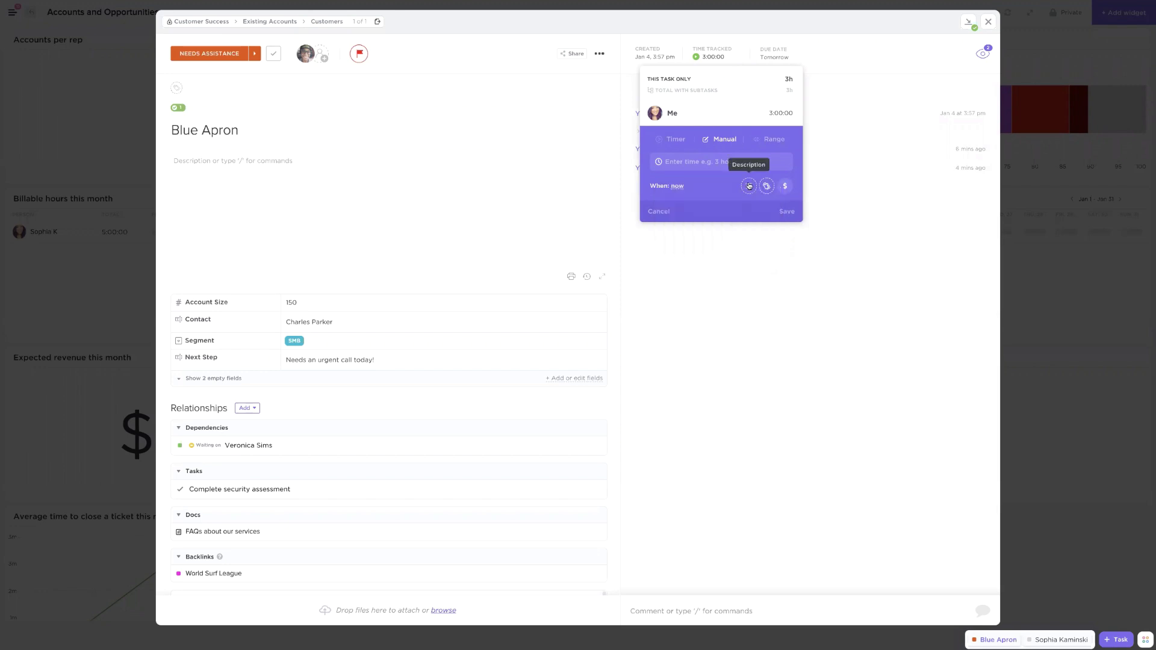
left_click(748, 185)
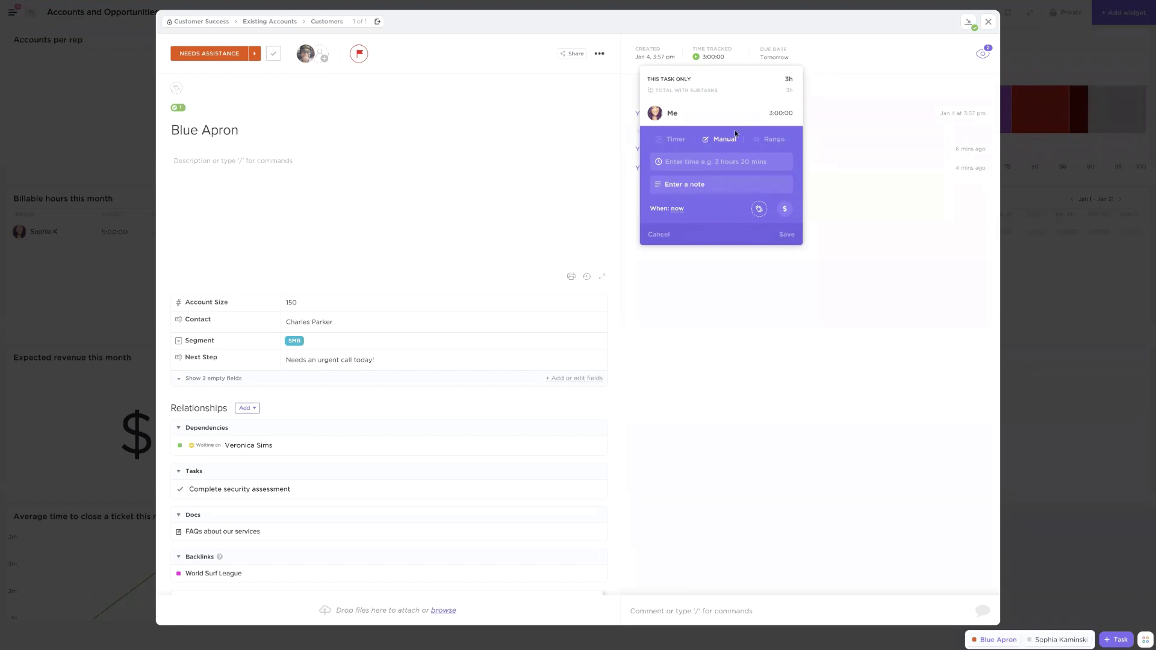
left_click(858, 106)
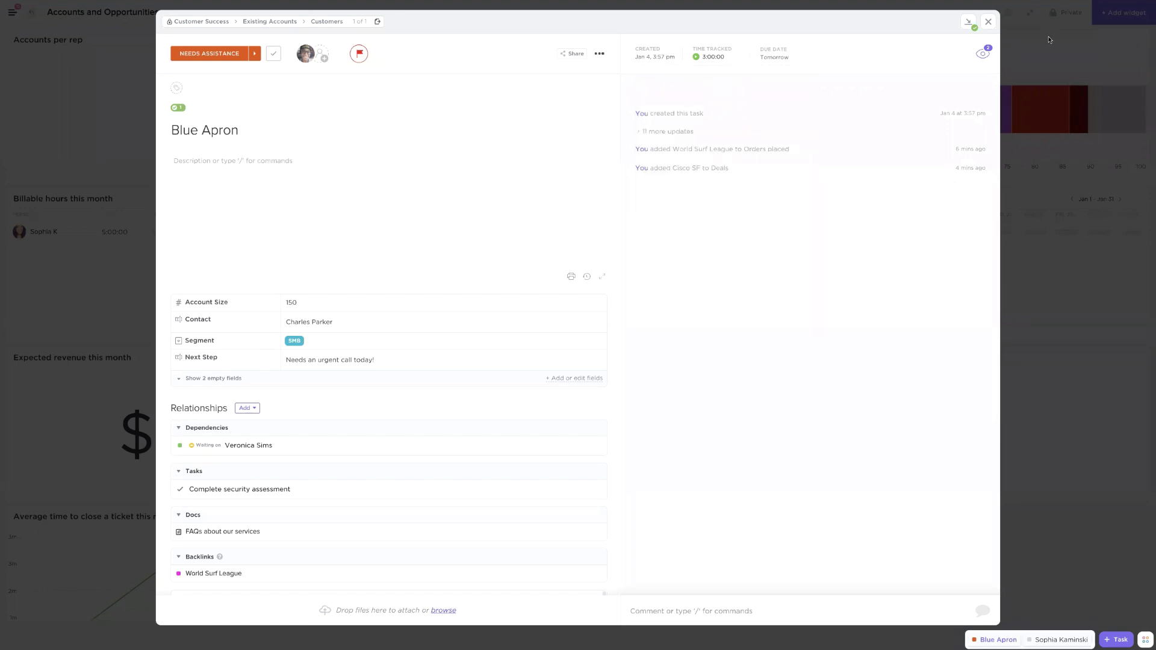
left_click(1049, 38)
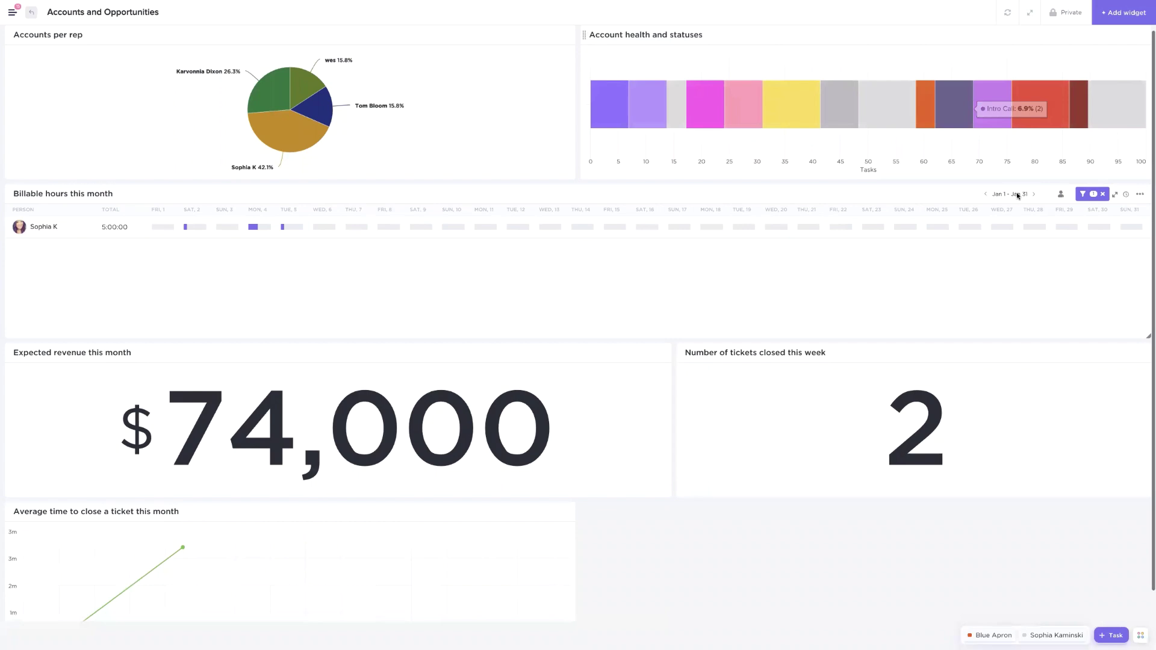
Check the Billable hours widget's name and keep its time range at This month
left_click(1142, 196)
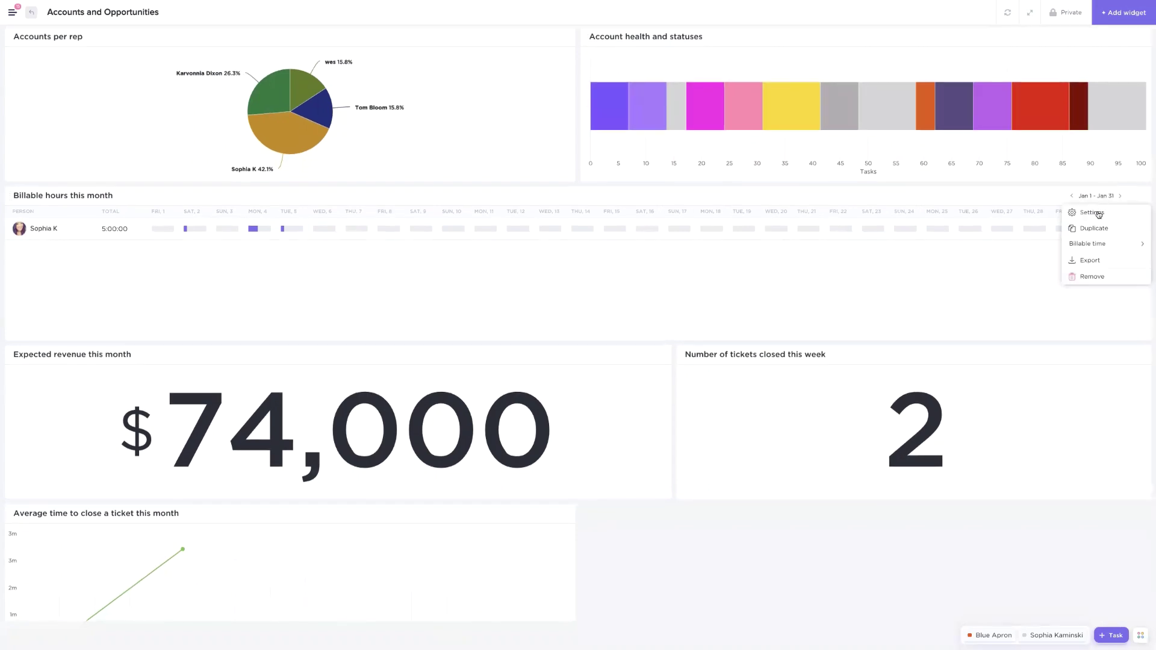
left_click(1099, 214)
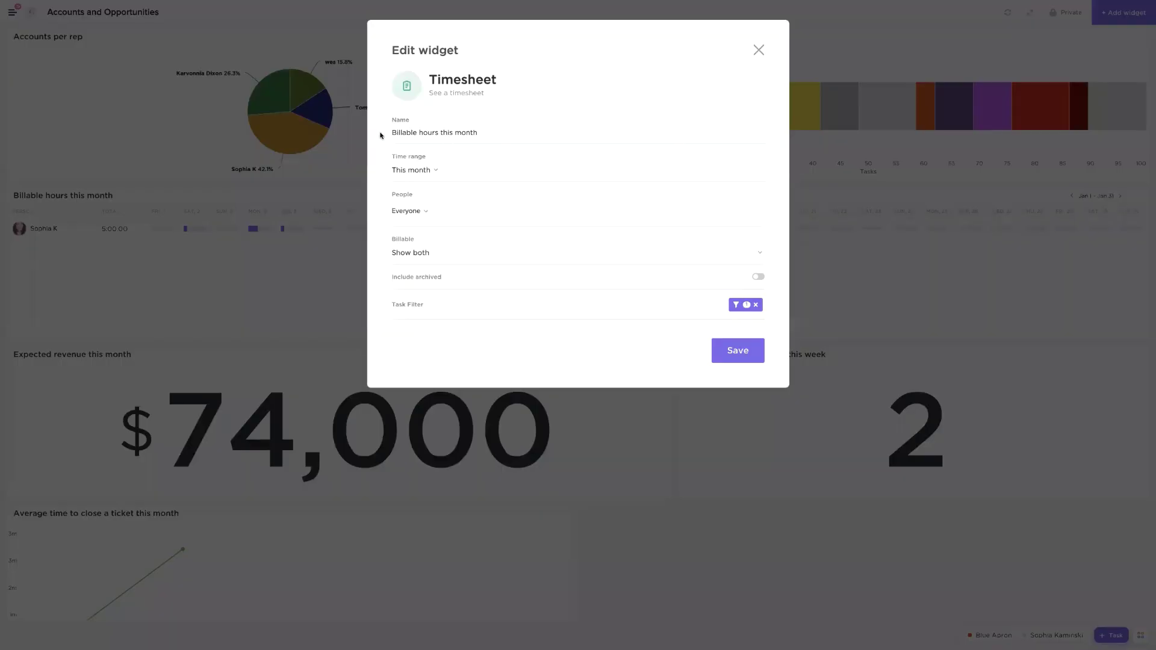
triple_click(441, 132)
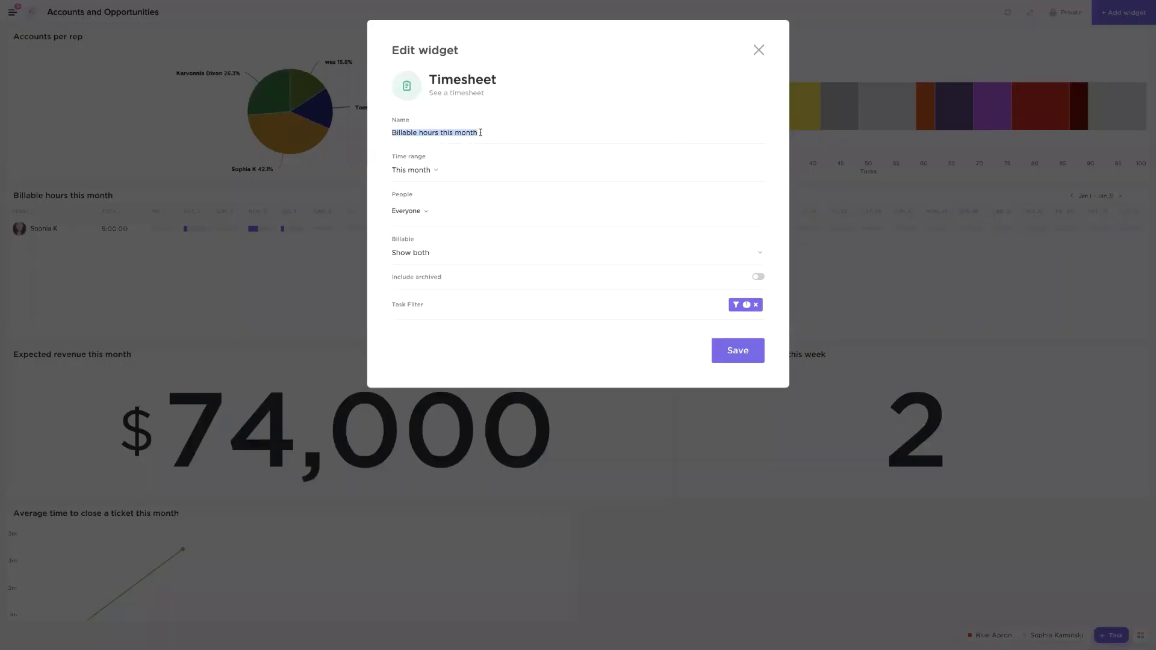
left_click(429, 171)
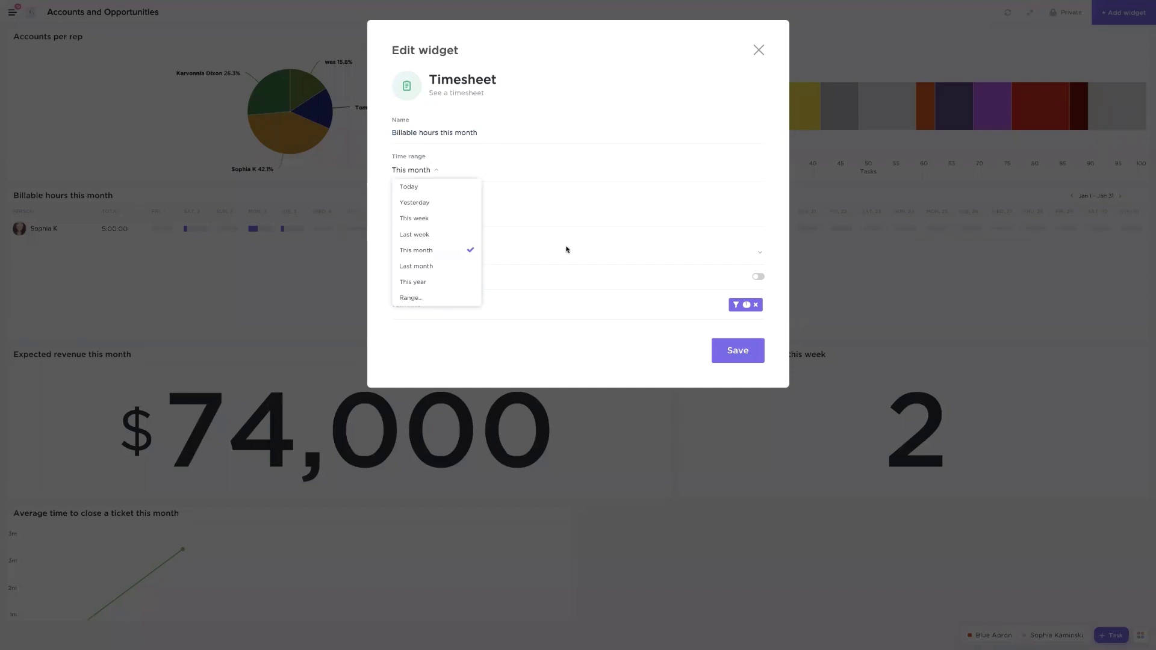
left_click(547, 250)
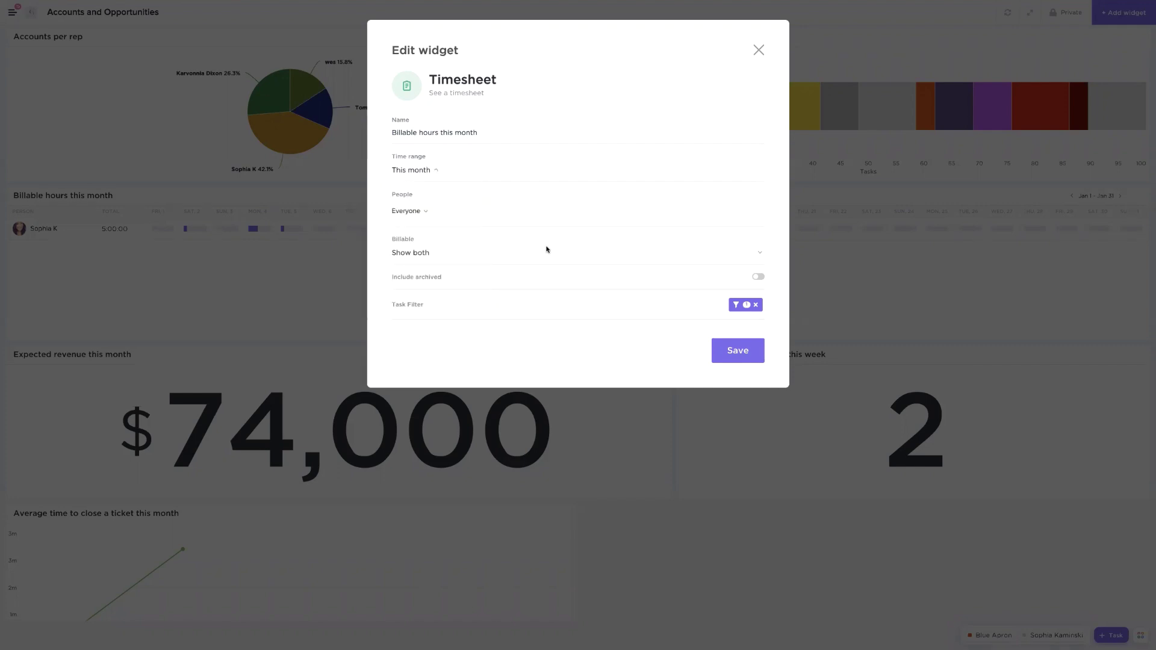
Confirm People stays Everyone, review the billable filter, and close without changes
left_click(406, 213)
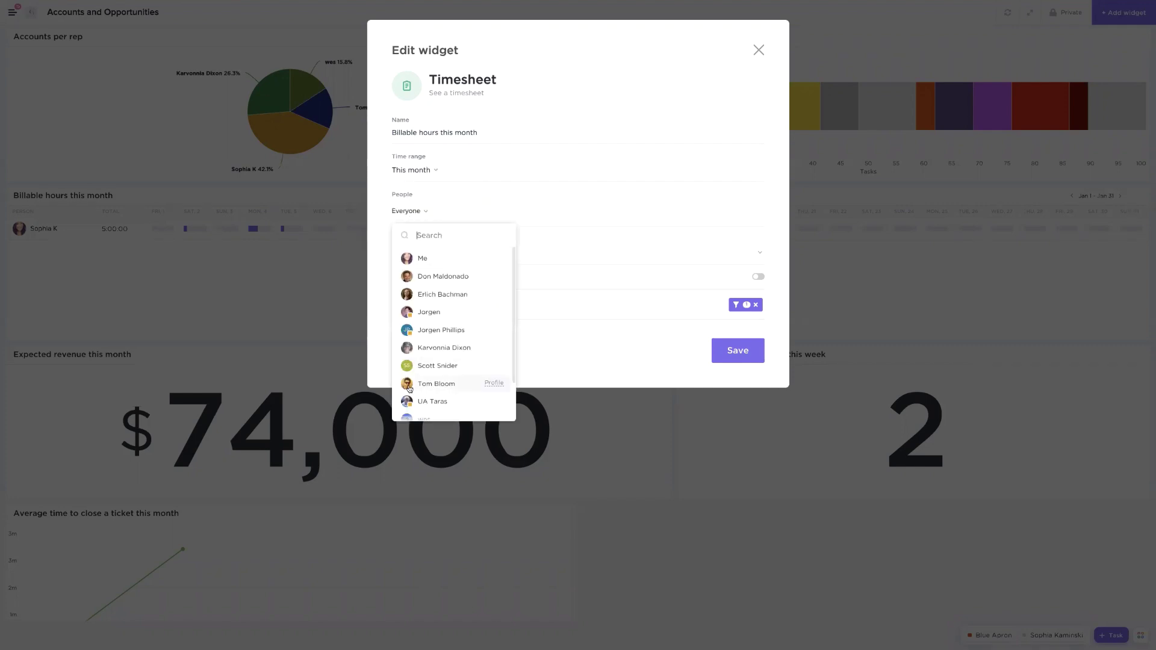
scroll(418, 375, "down", 1)
scroll(418, 375, "up", 1)
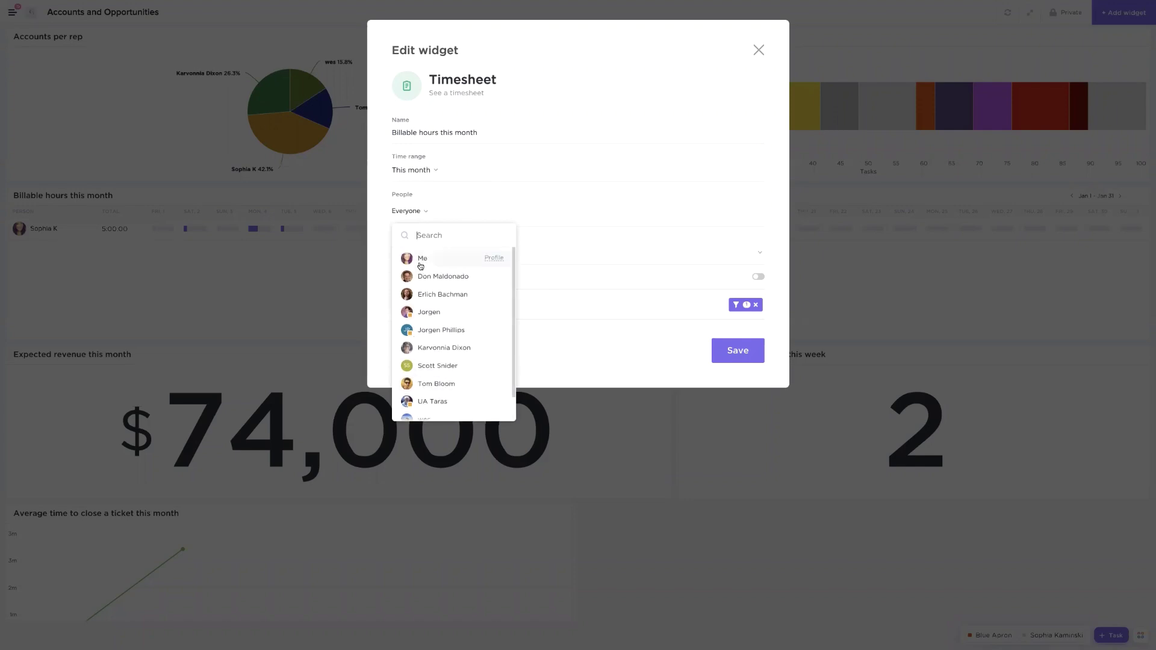
left_click(386, 263)
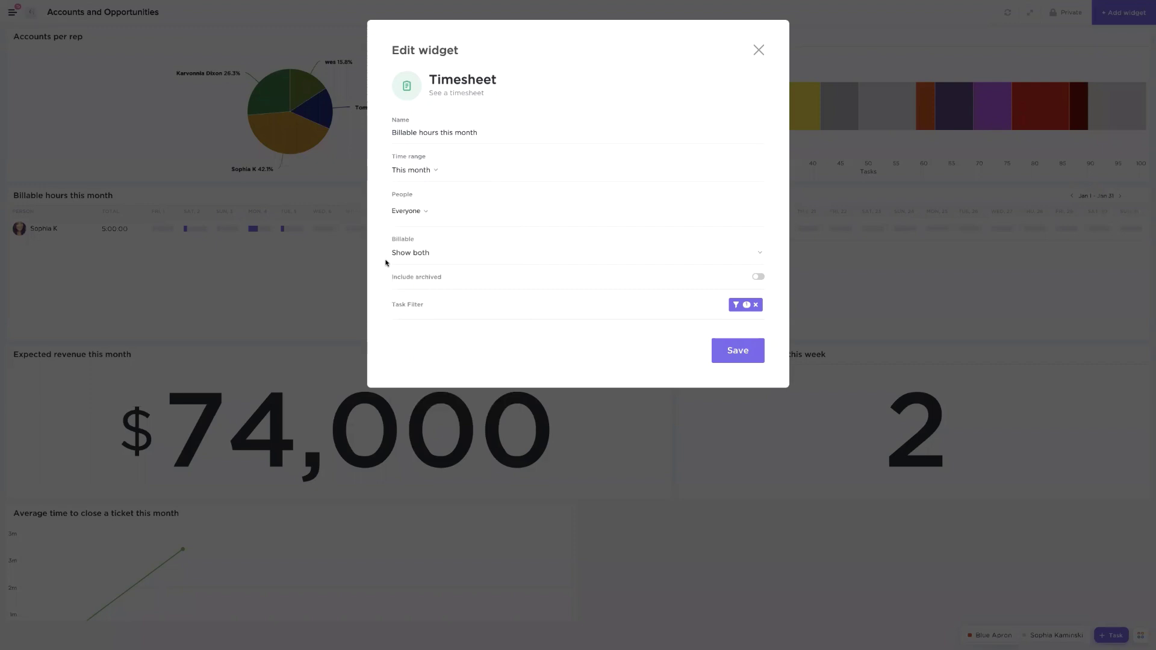
left_click(420, 255)
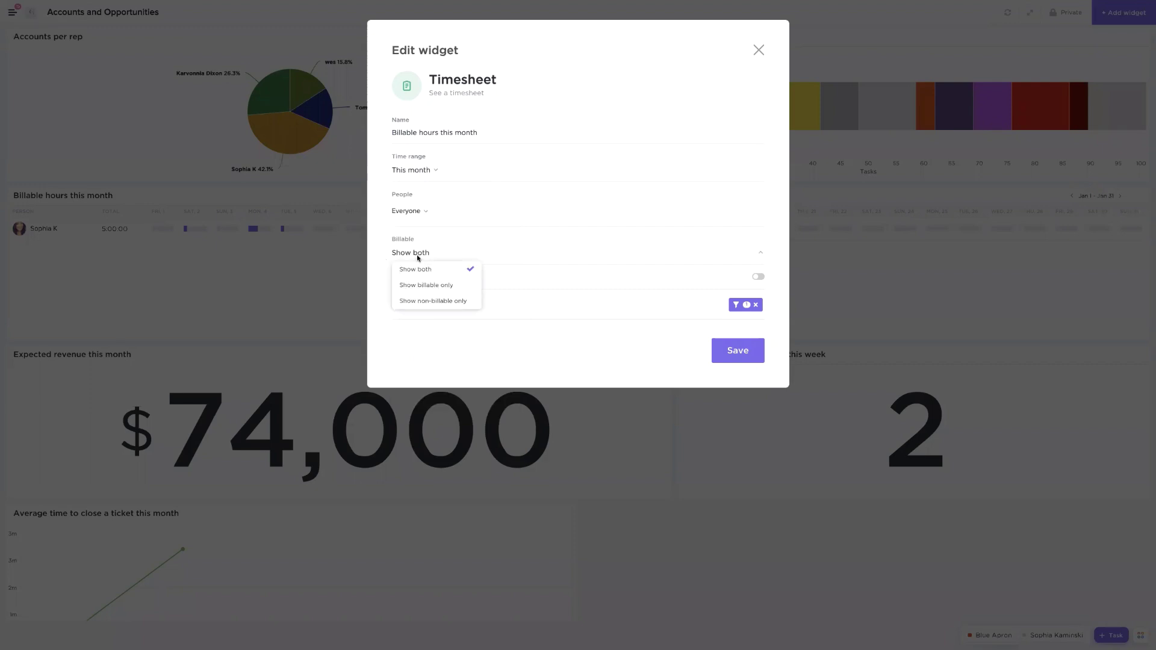
left_click(608, 187)
left_click(759, 50)
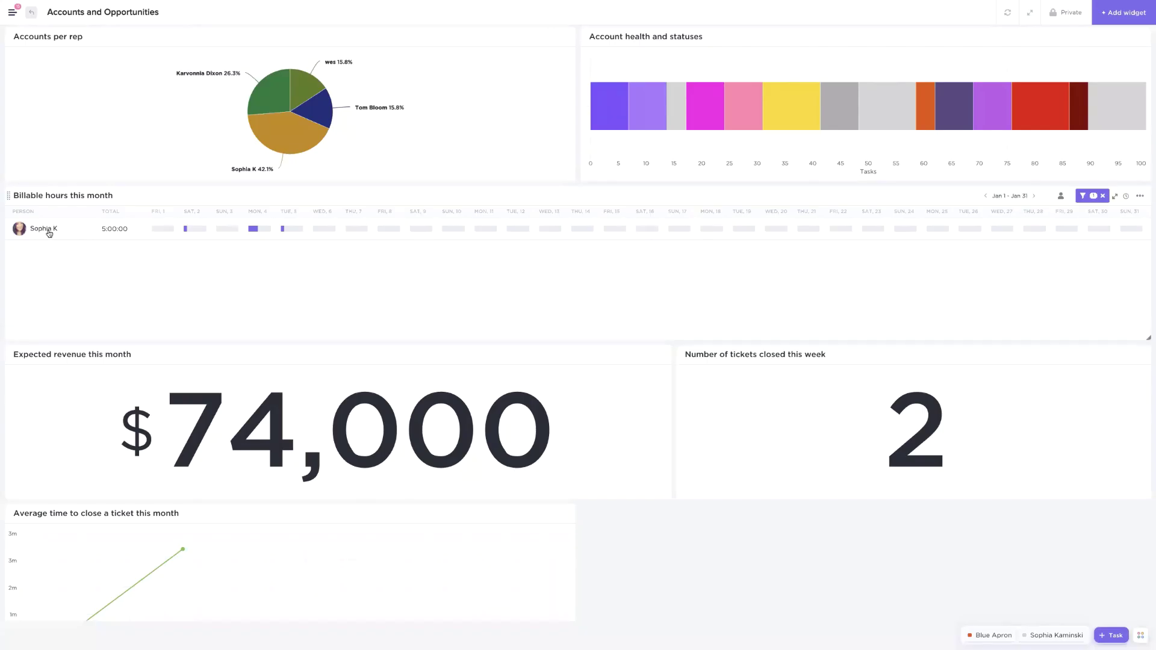
Expand the person's 5:00:00 row into per-task entries such as Blue Apron 3:00:00
mouse_move(192, 232)
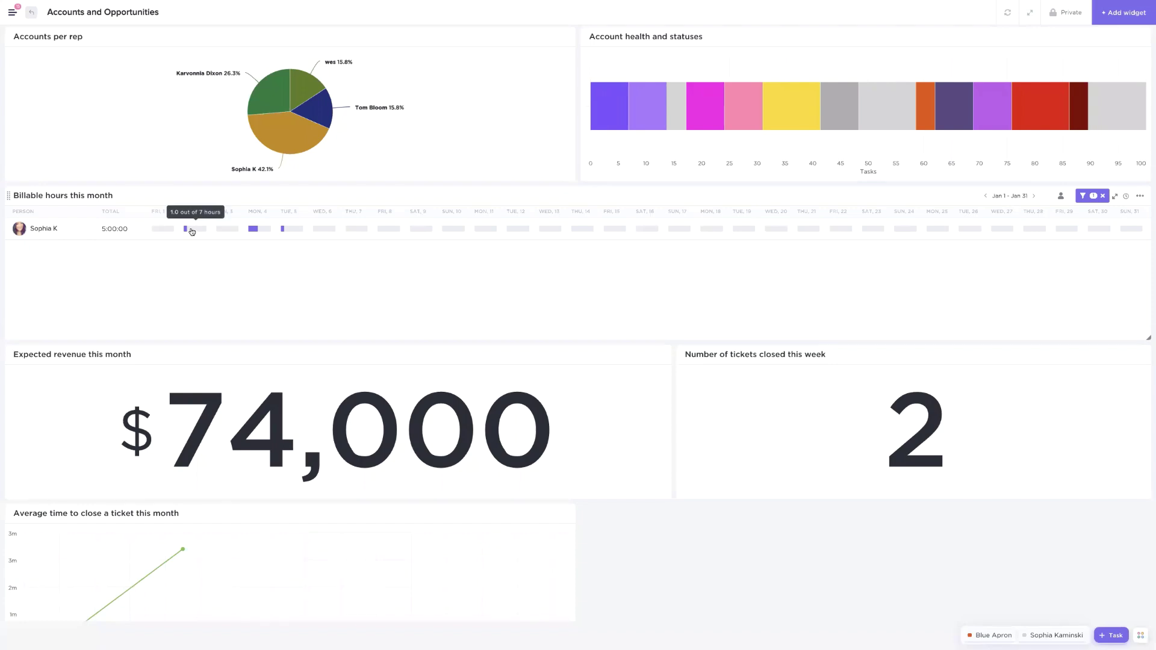
mouse_move(294, 233)
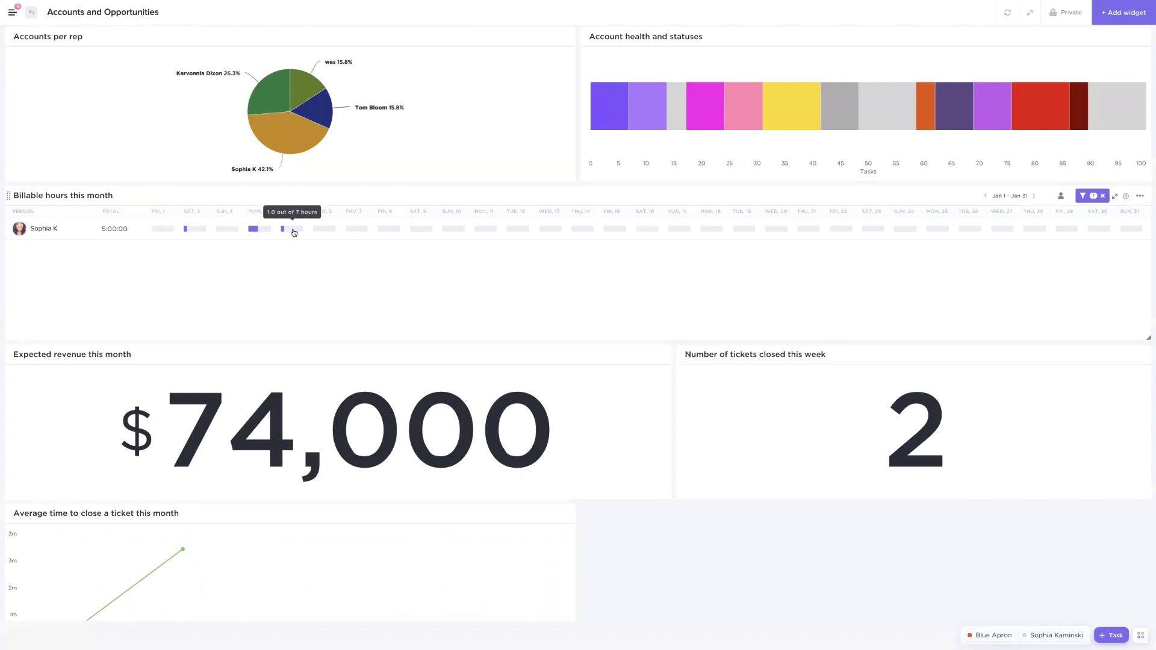
left_click(56, 230)
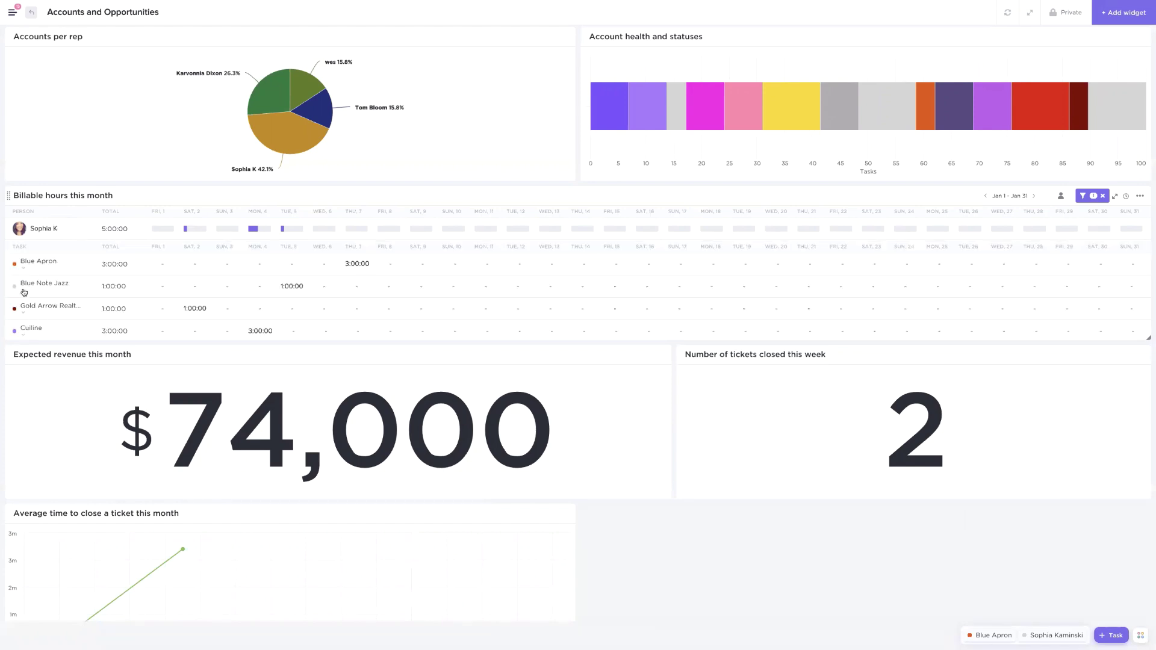
left_click(23, 271)
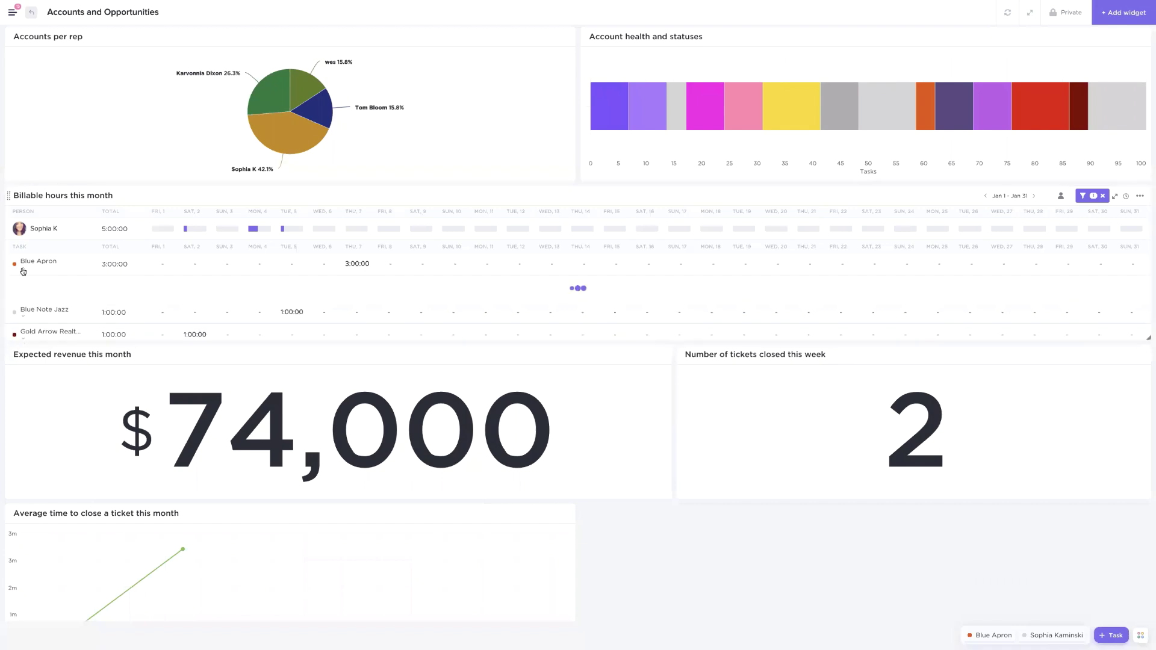
left_click(23, 271)
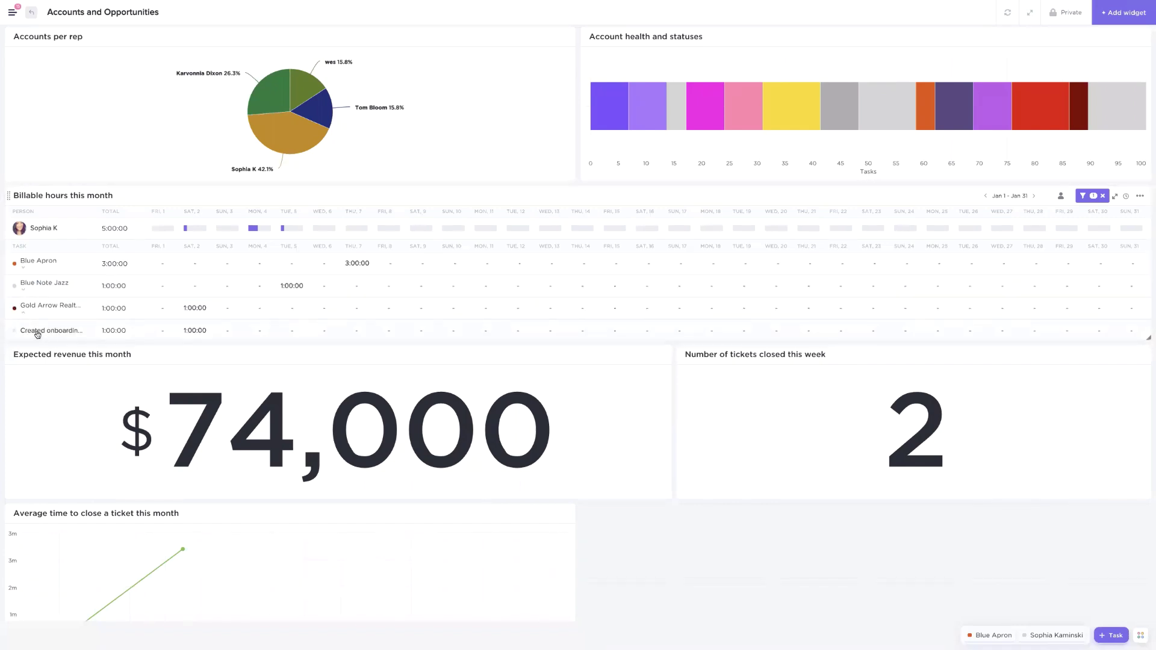
scroll(39, 325, "down", 2)
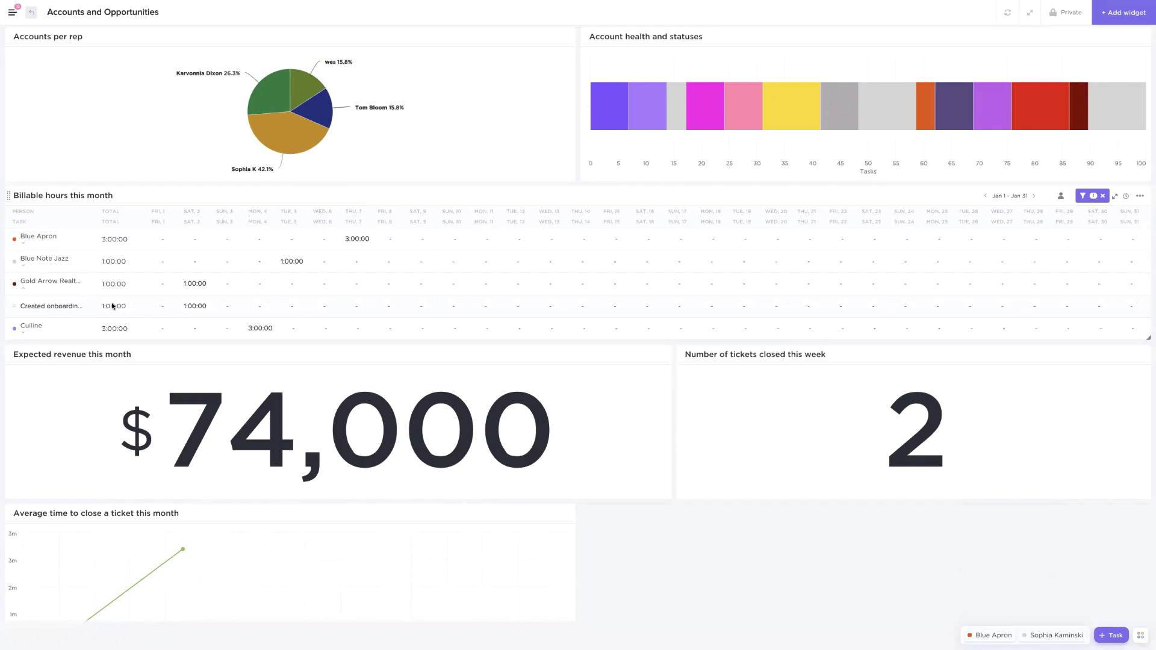
left_click(23, 289)
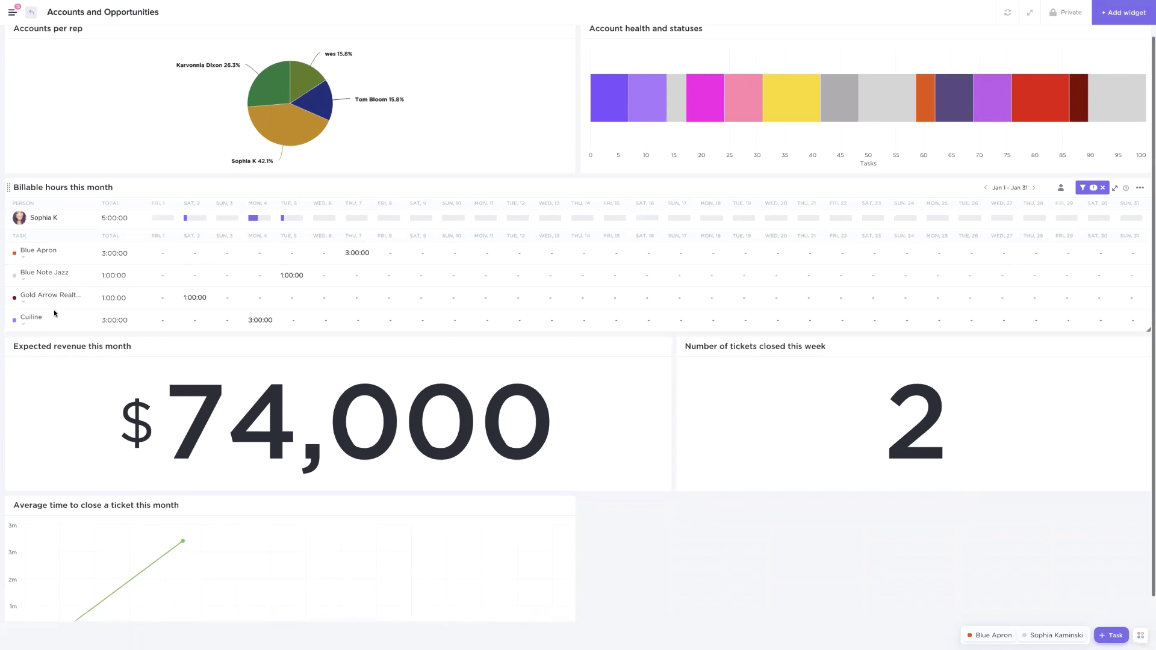
scroll(337, 307, "down", 1)
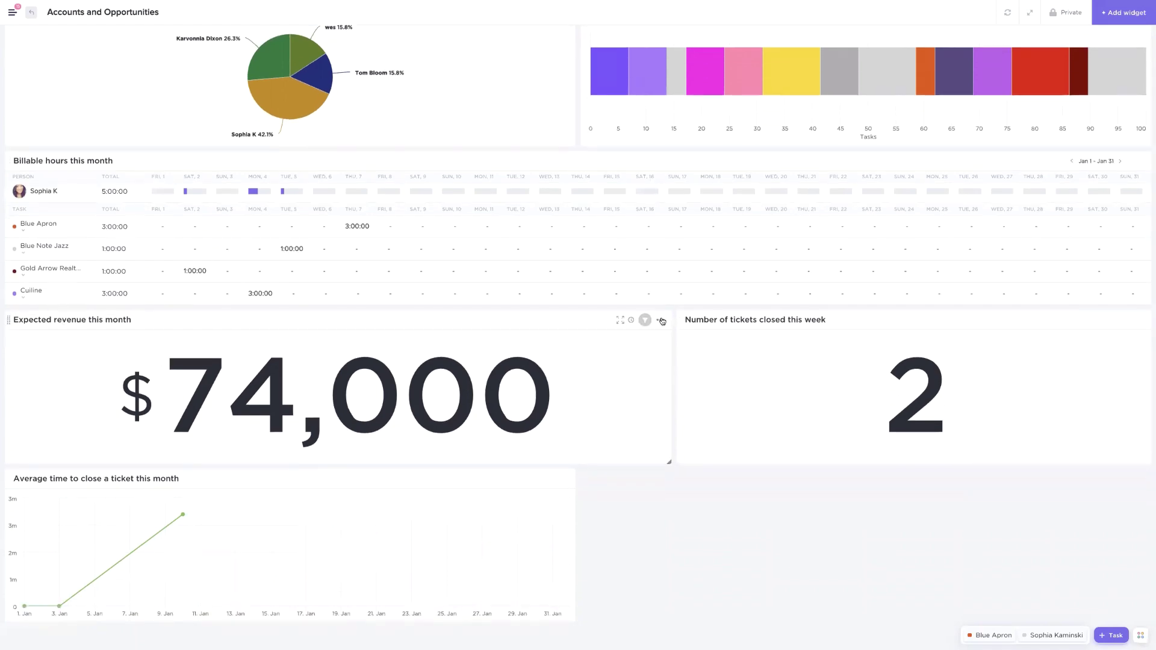
left_click(663, 320)
left_click(613, 336)
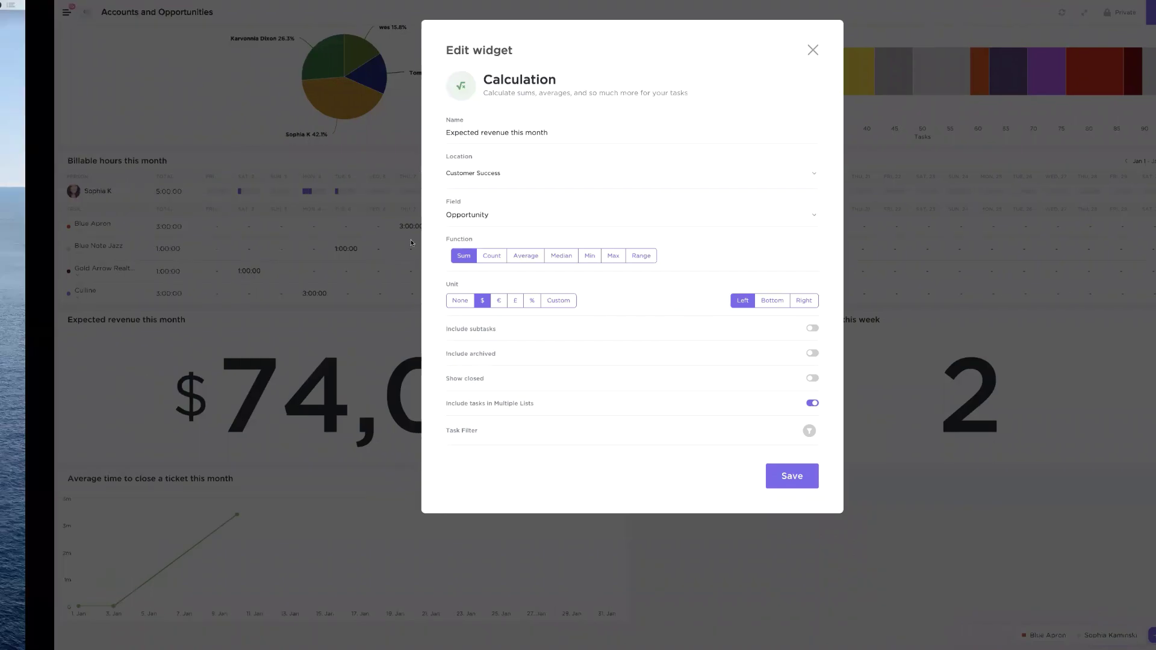
key("ctrl+Left")
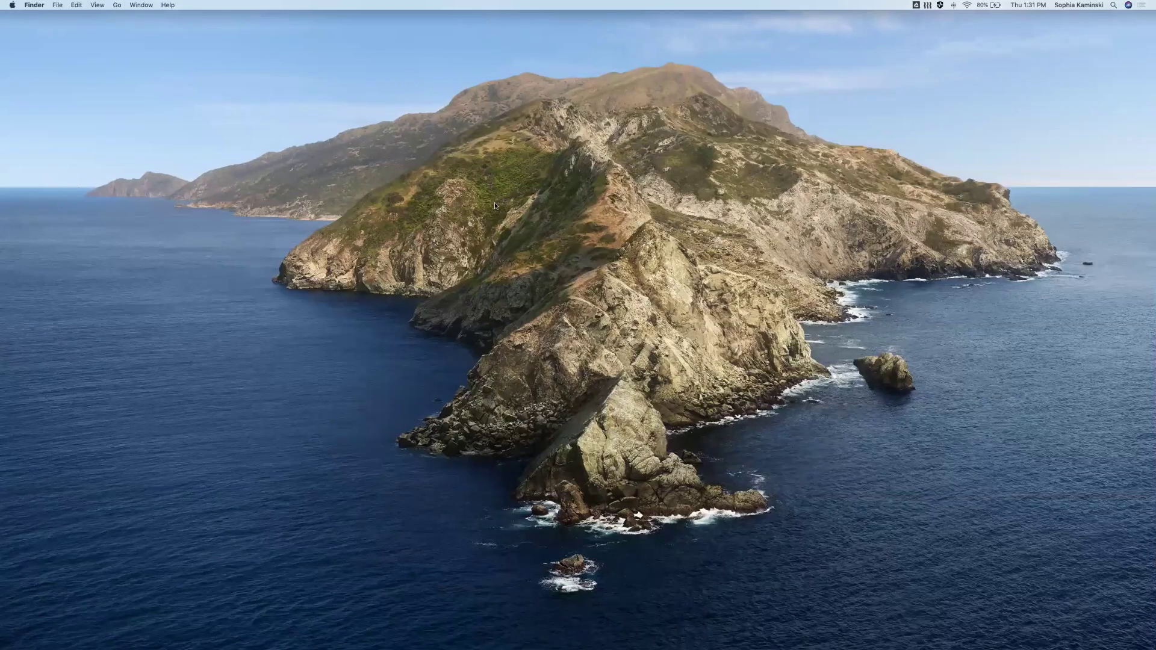
key("ctrl+Up")
left_click(623, 30)
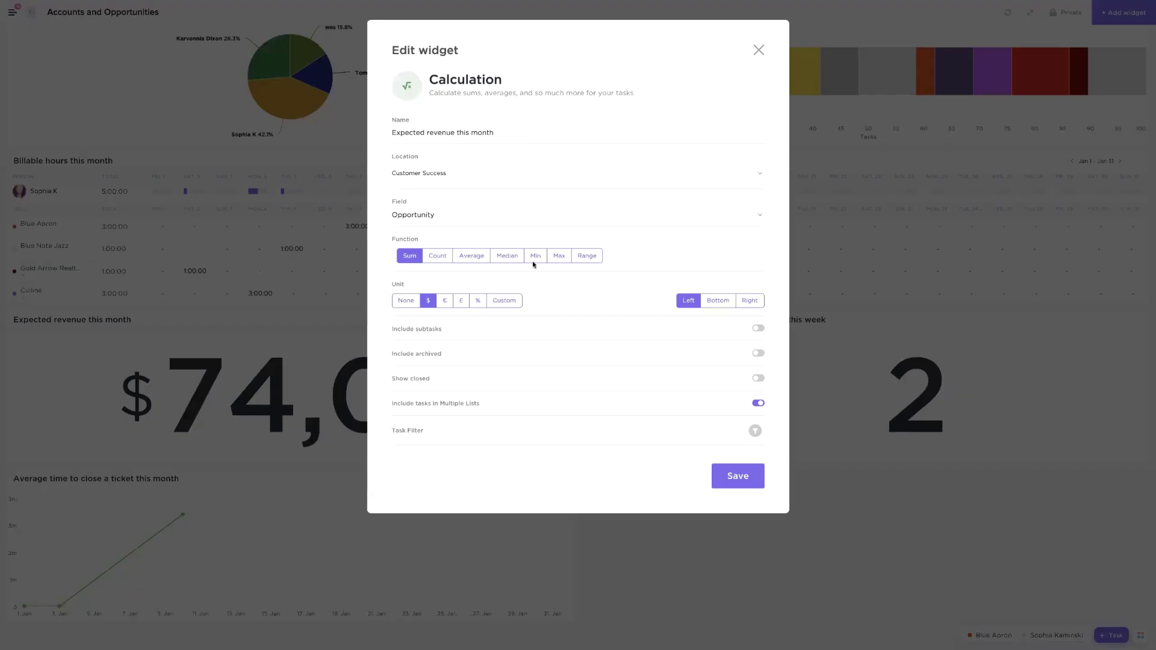
left_click(426, 173)
key("Escape")
left_click(417, 216)
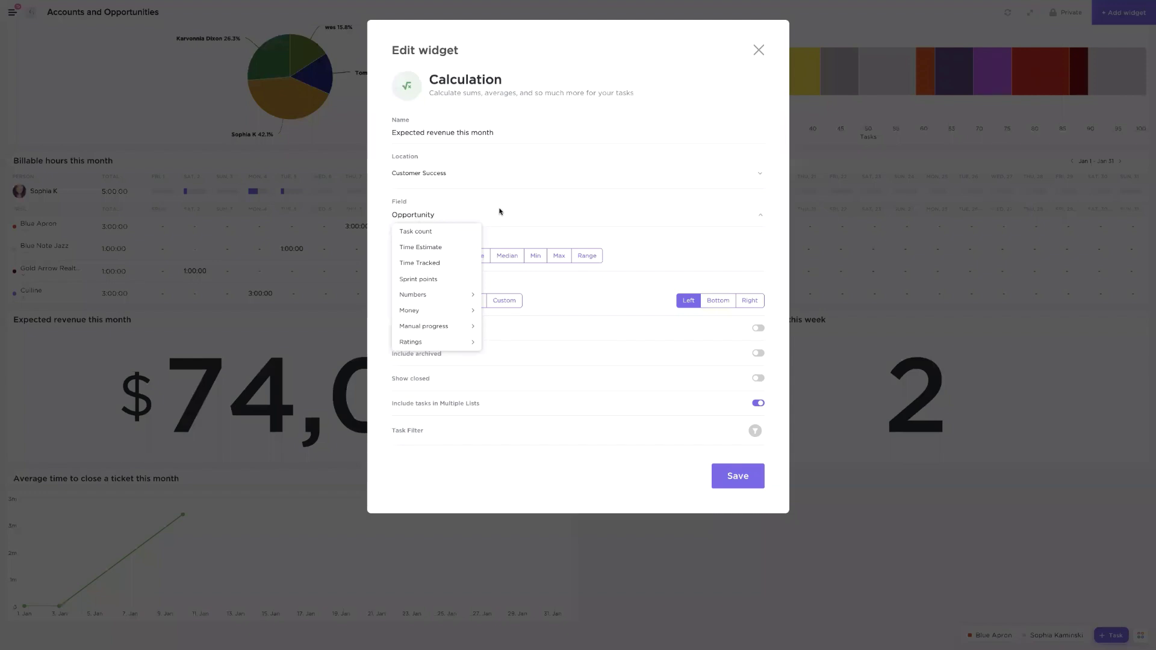
left_click(499, 211)
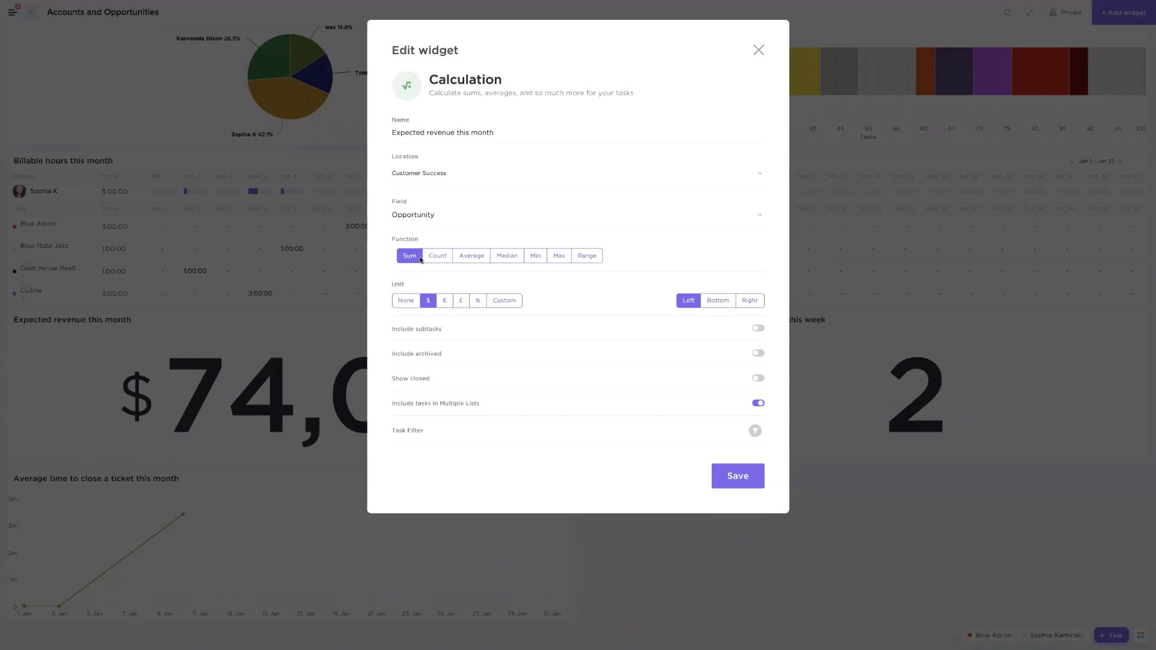
left_click(756, 432)
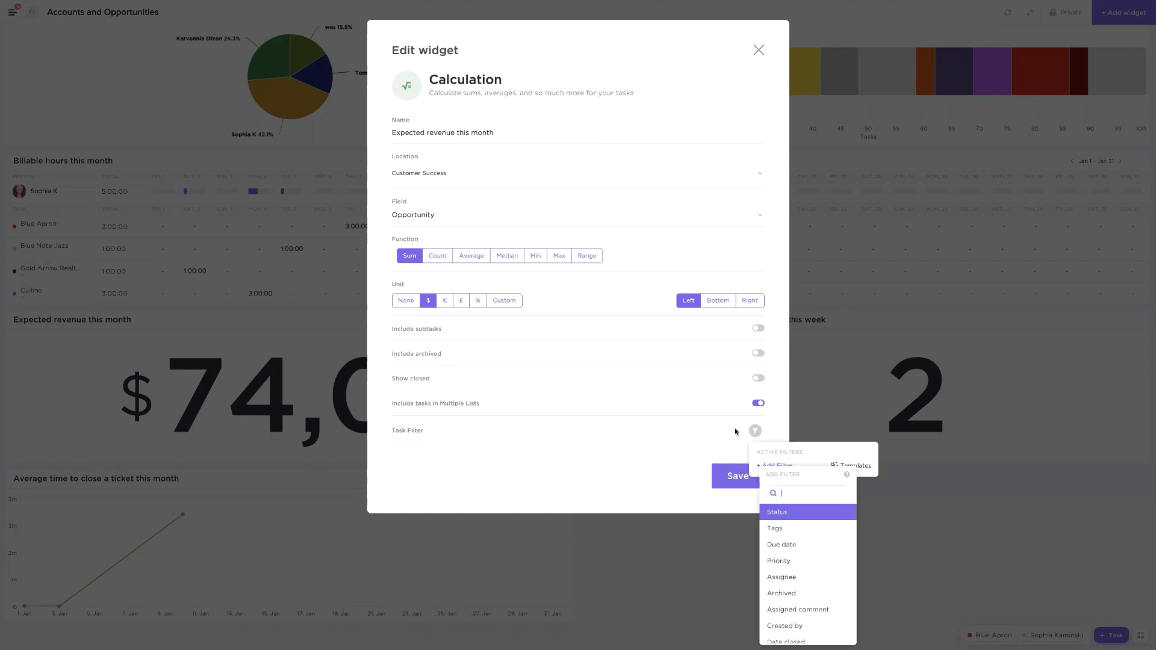
type("date cre")
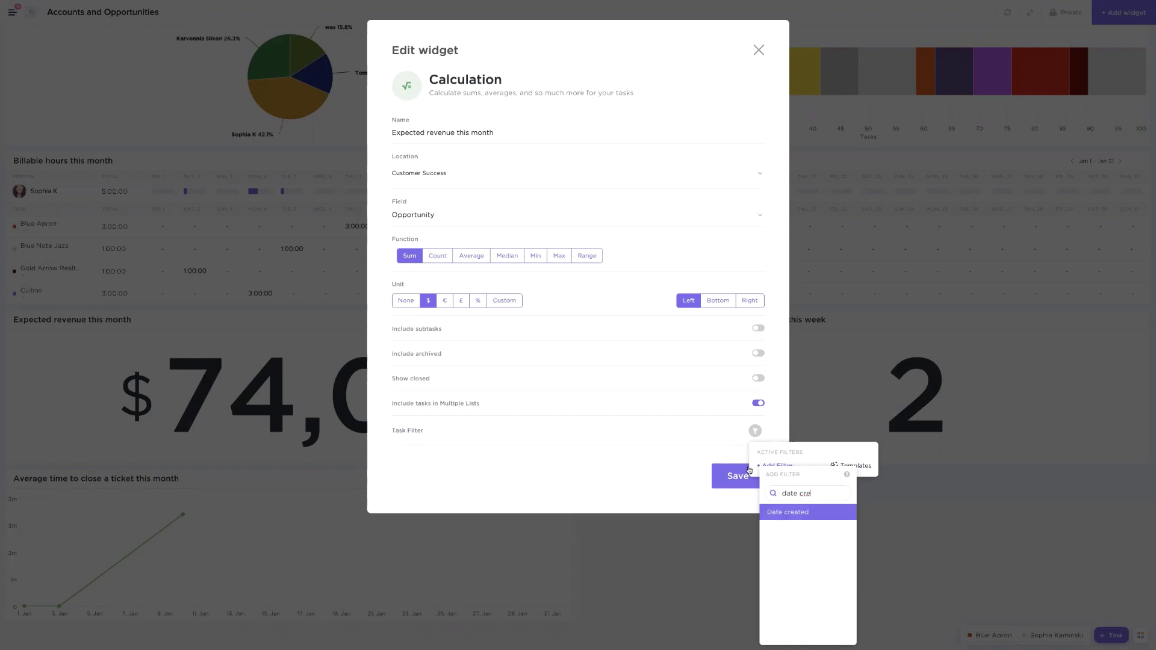
left_click(810, 514)
left_click(879, 474)
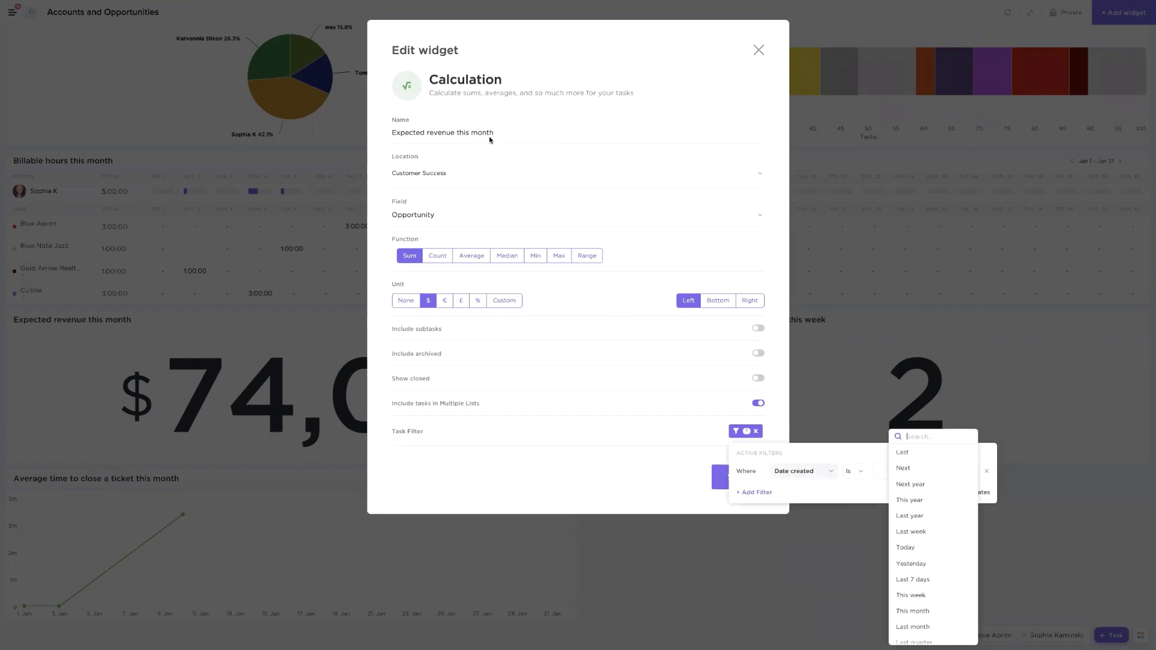
left_click(569, 123)
left_click(569, 123)
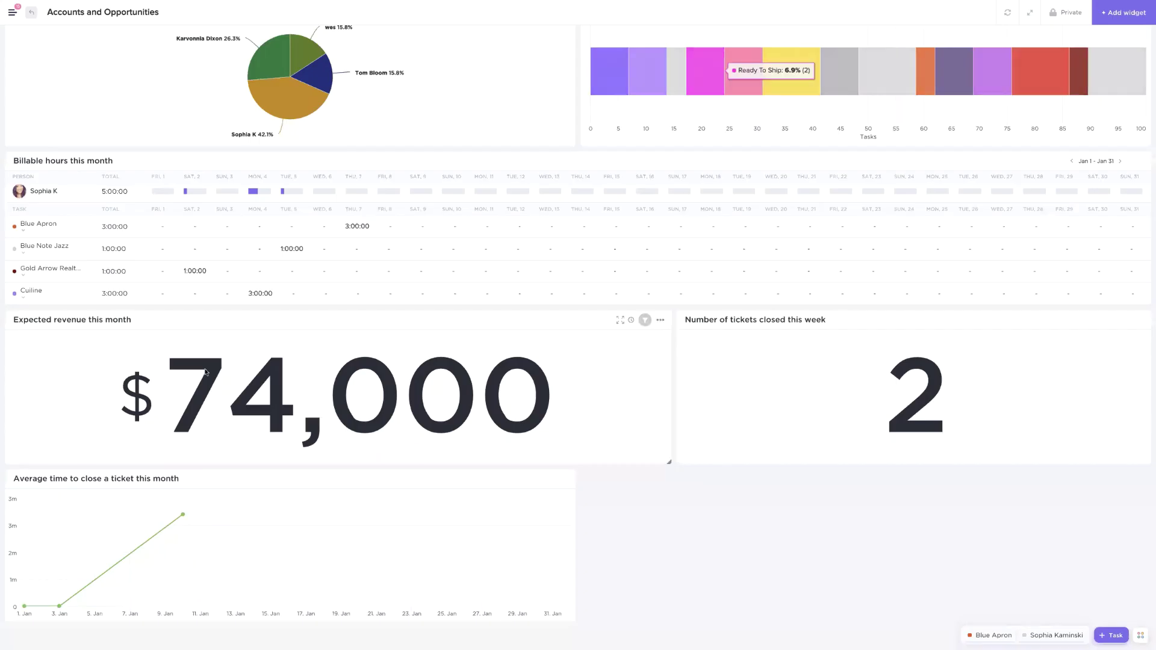
left_click(758, 50)
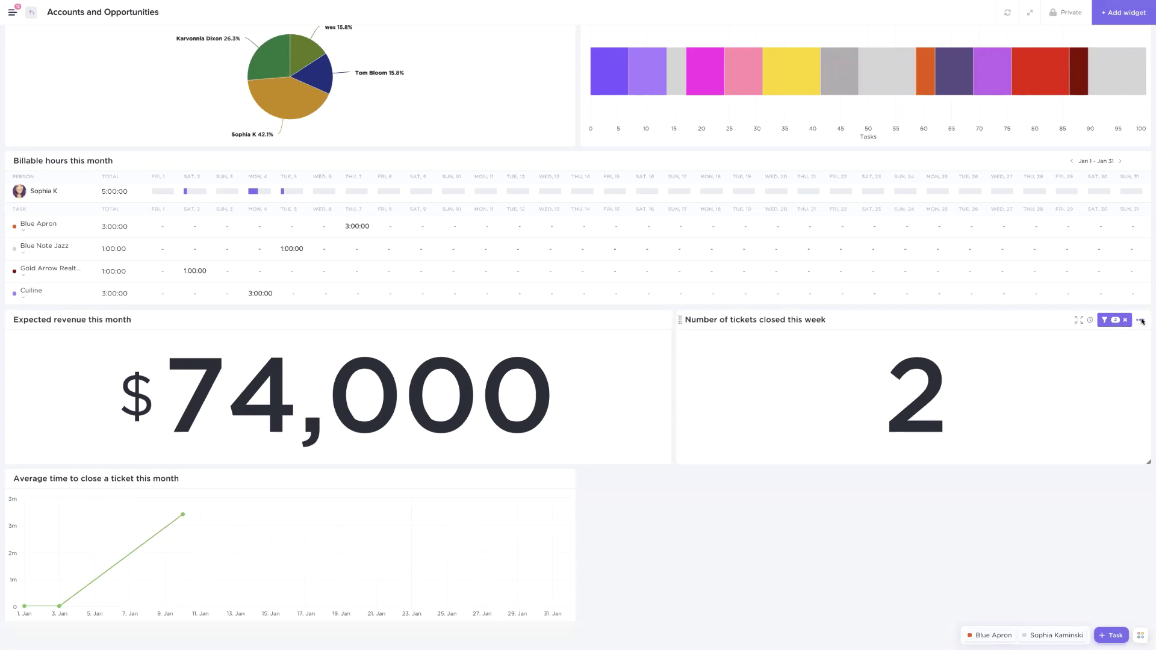
left_click(1141, 322)
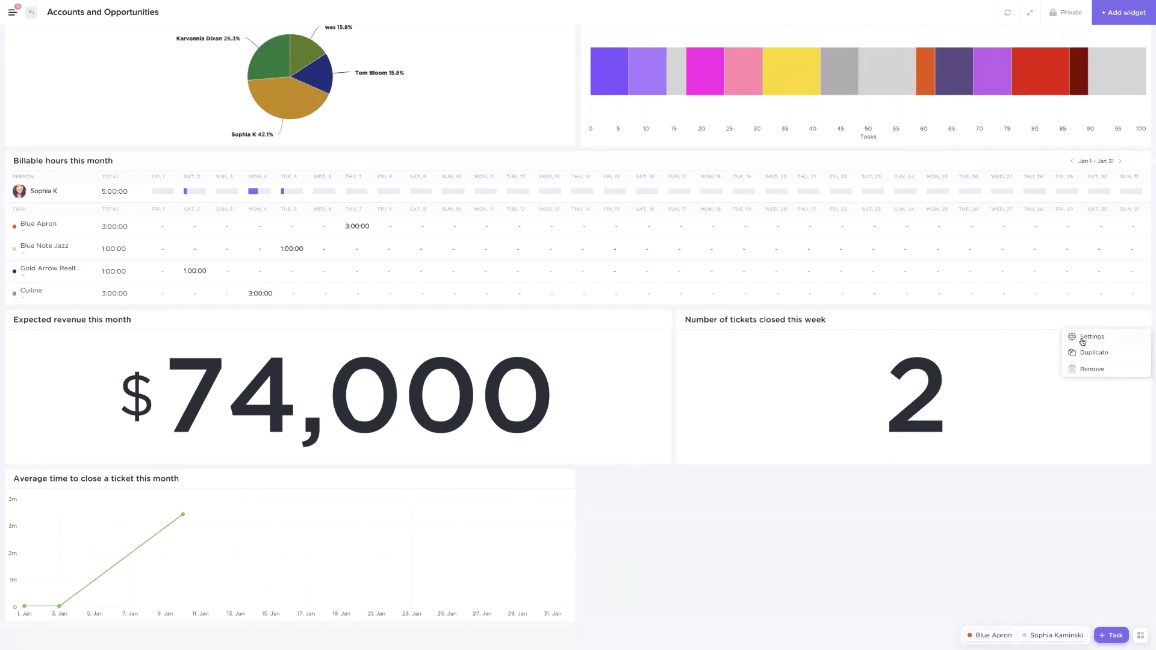
left_click(1083, 340)
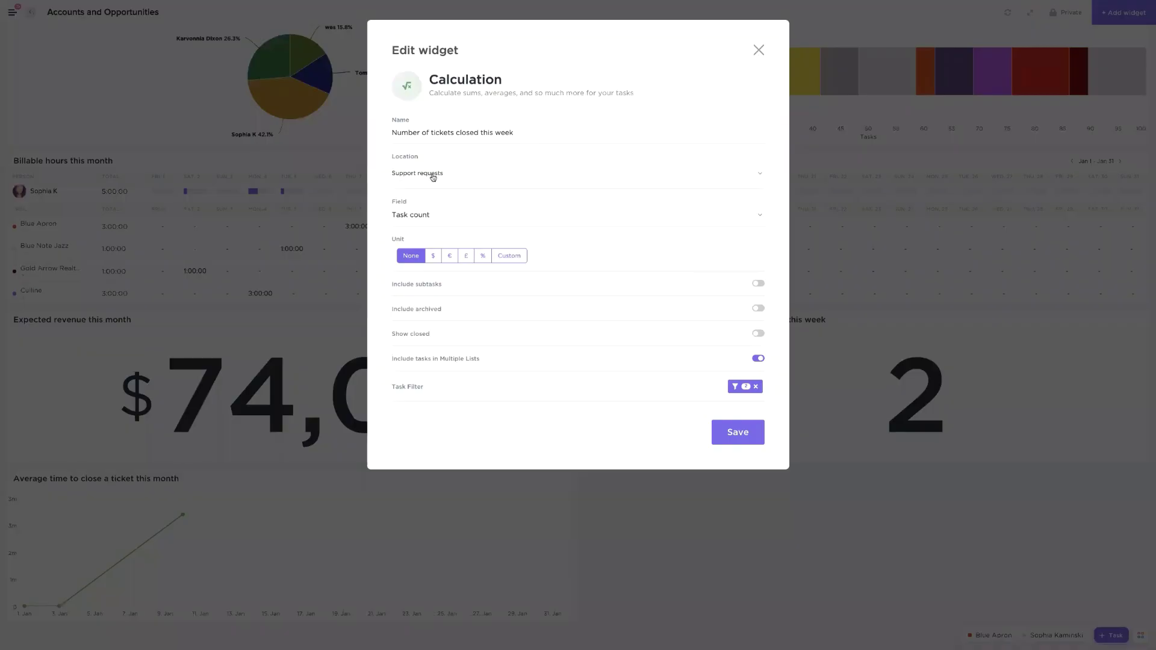
left_click(434, 176)
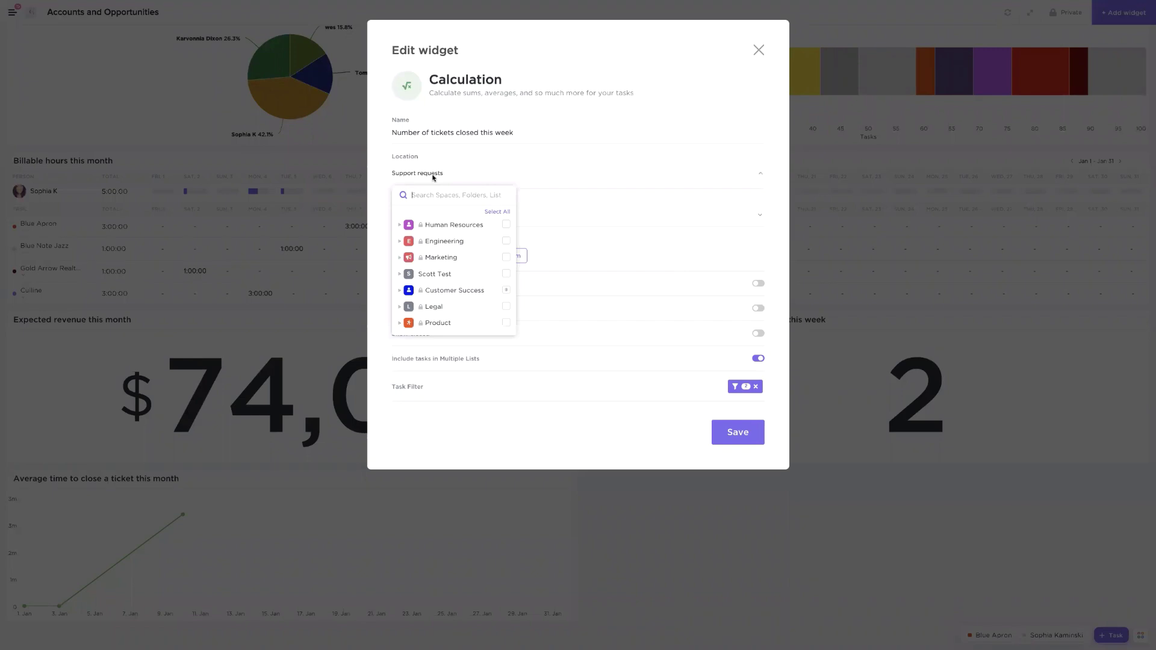
left_click(433, 178)
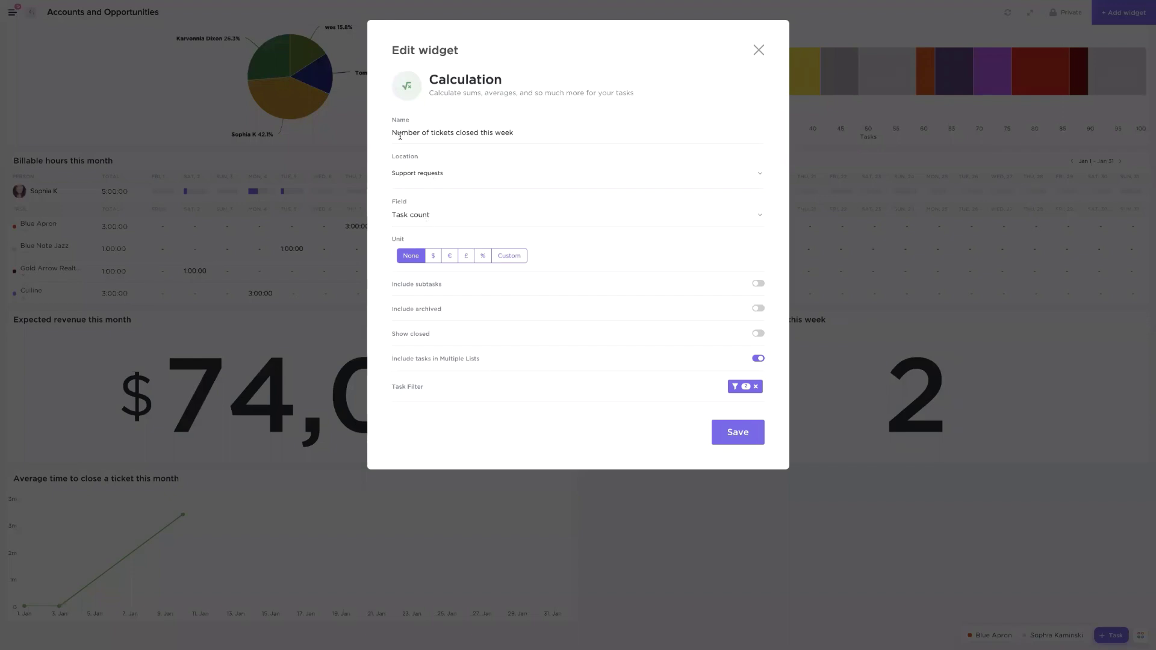
left_click_drag(391, 132, 543, 133)
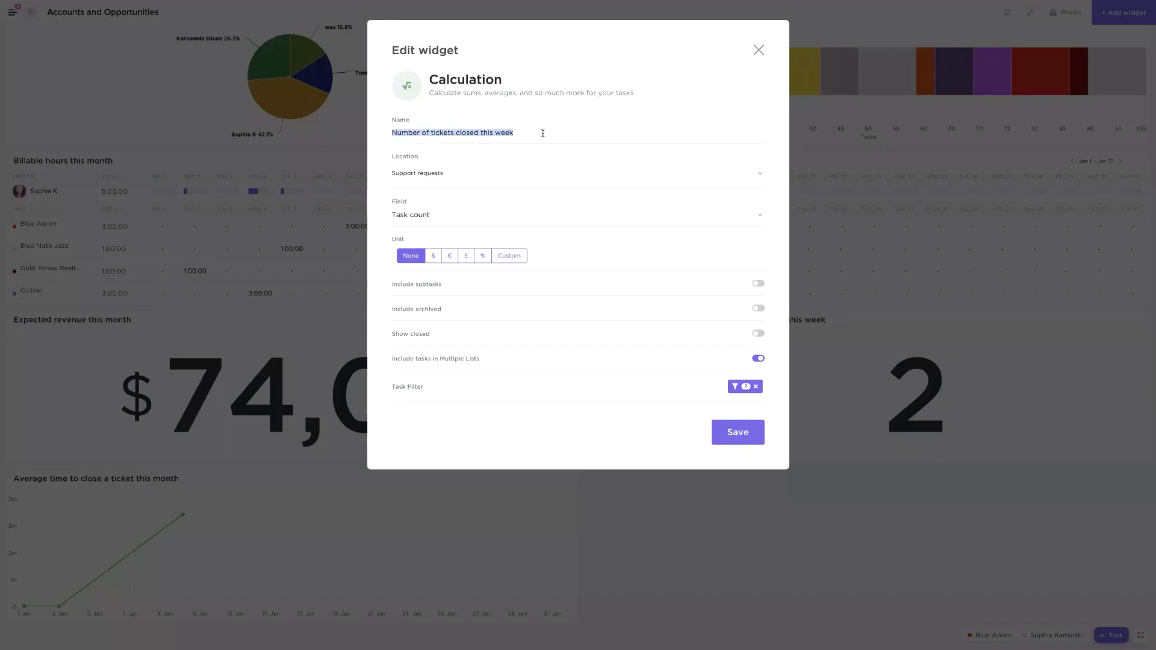
left_click(750, 387)
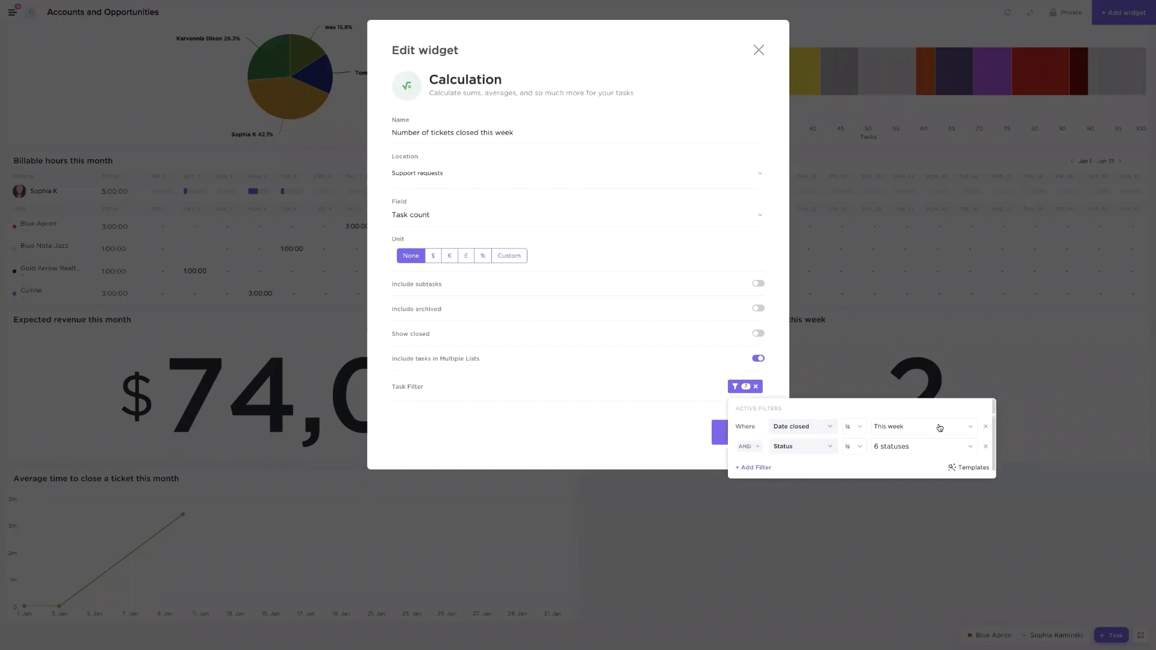
left_click(890, 447)
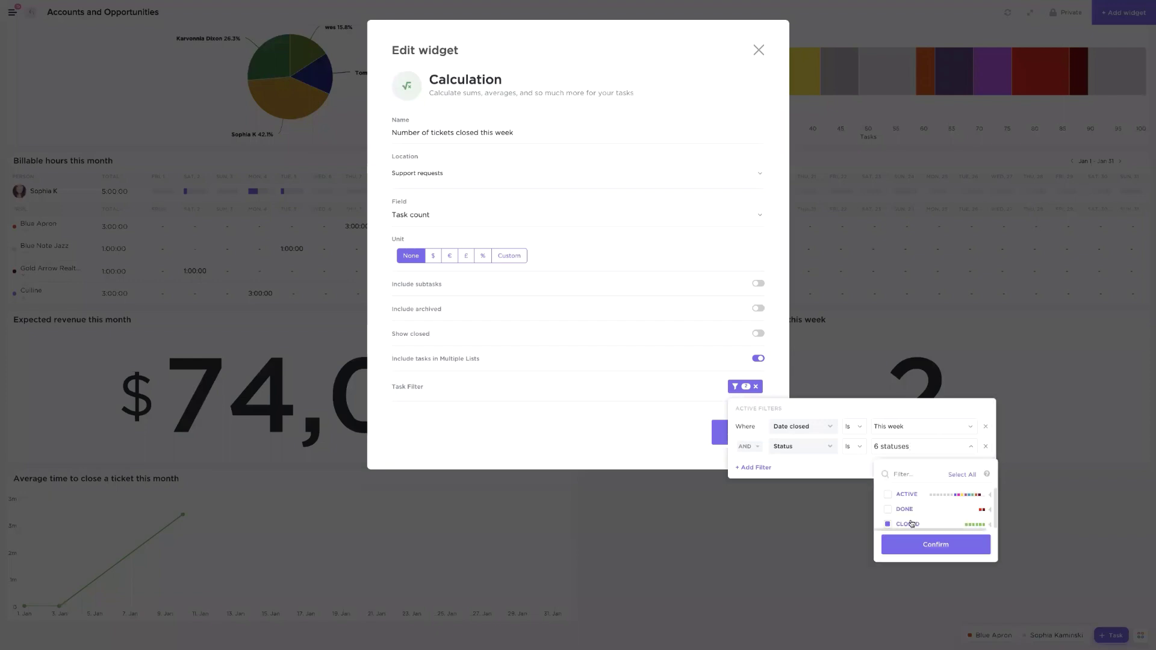
left_click(619, 417)
left_click(630, 410)
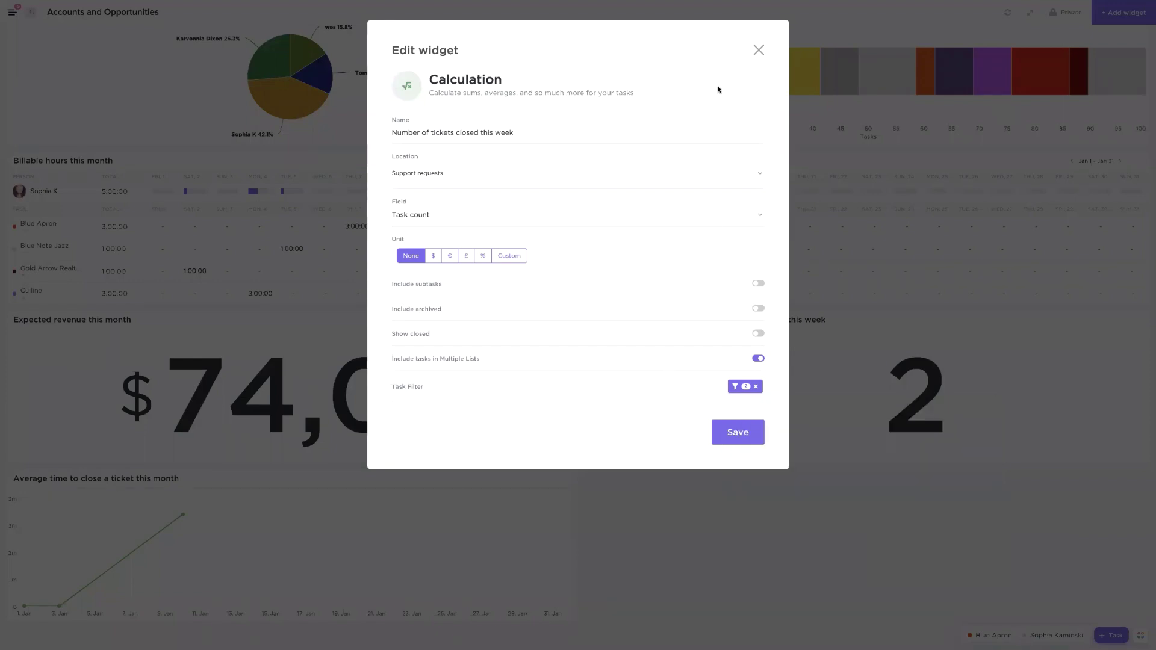
left_click(757, 49)
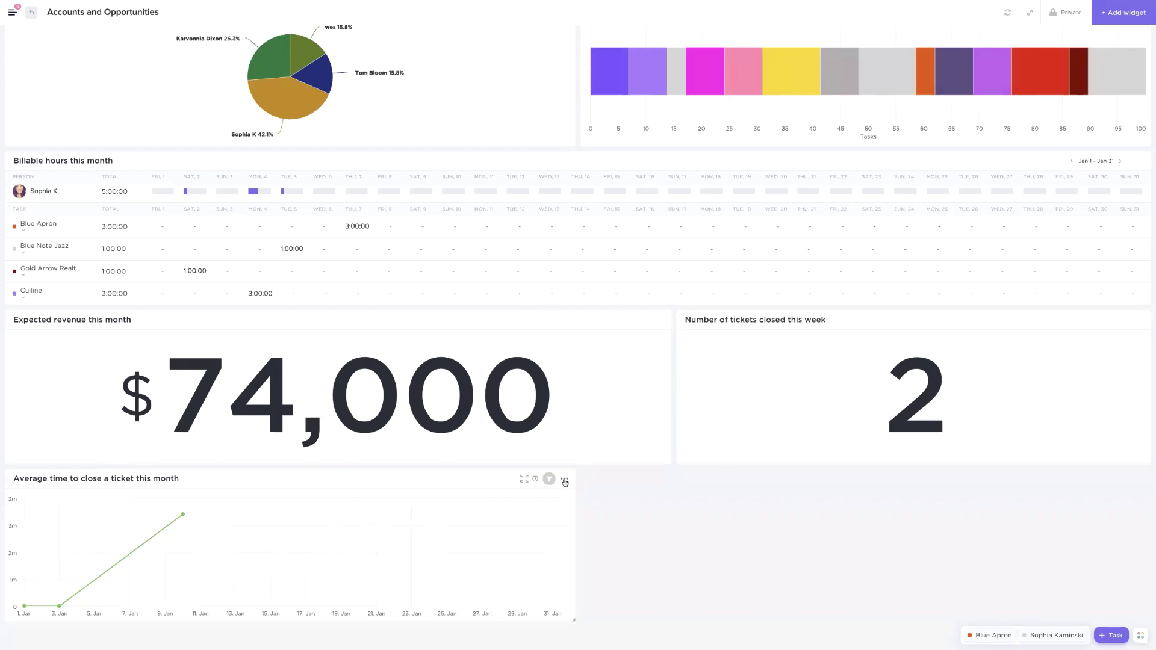
Open the Lead time settings of the Average time to close a ticket chart
left_click(549, 480)
left_click(518, 496)
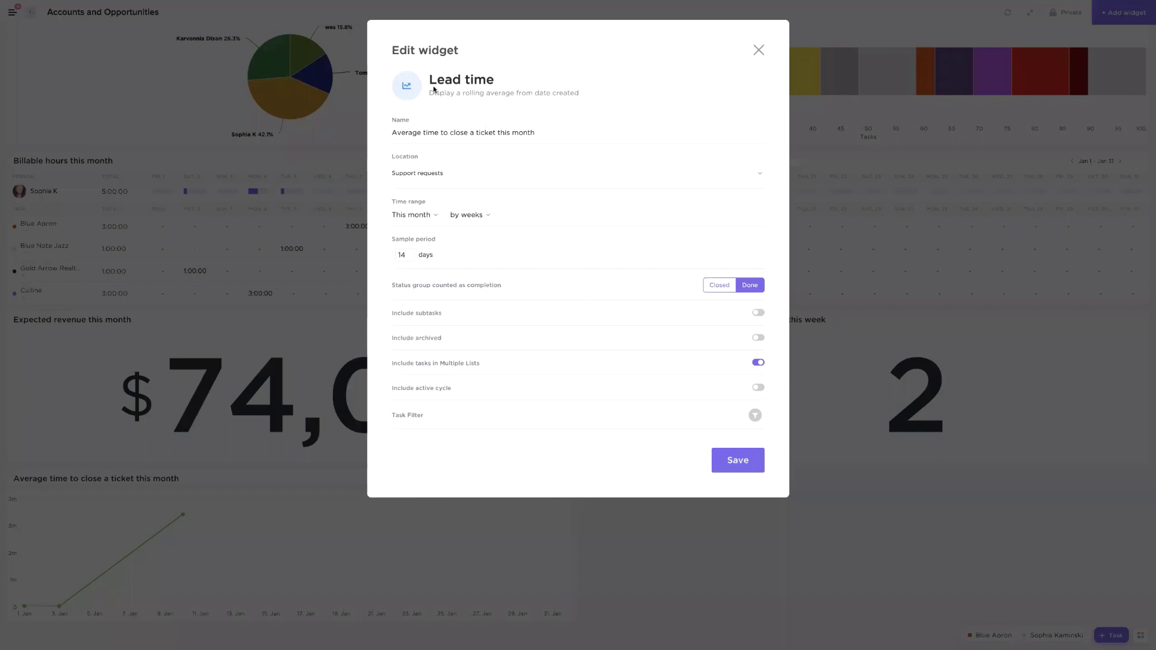
left_click_drag(428, 80, 528, 87)
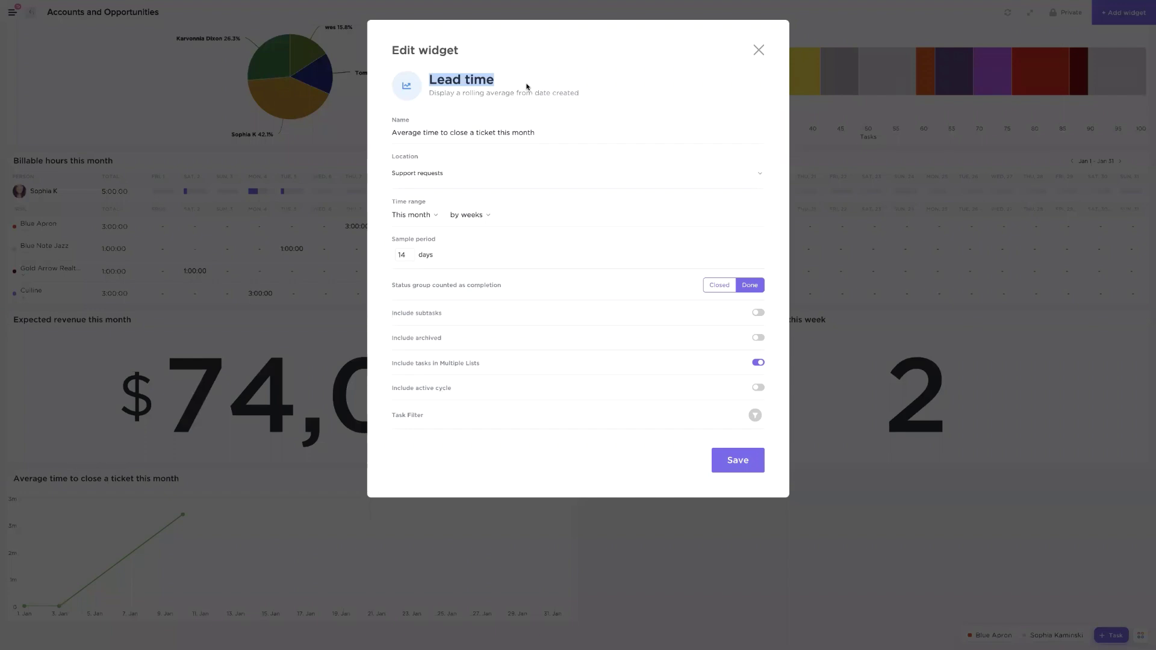
Leave the Average time to close a ticket chart's time range at This month and close its editor
left_click(414, 216)
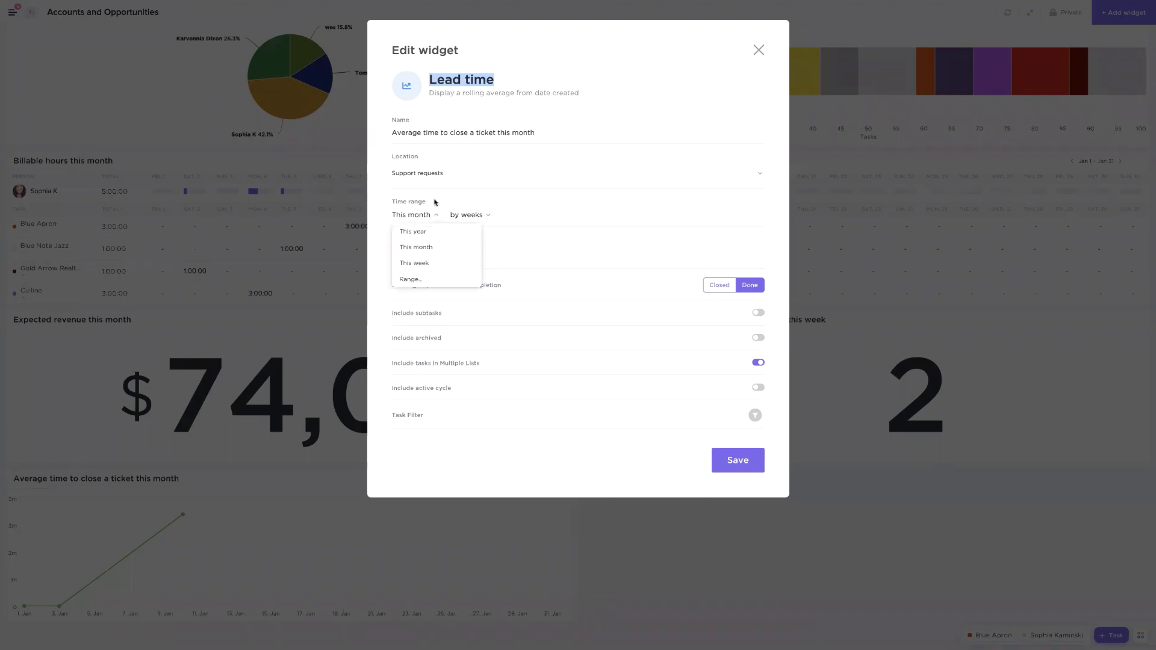
left_click(432, 202)
left_click(422, 223)
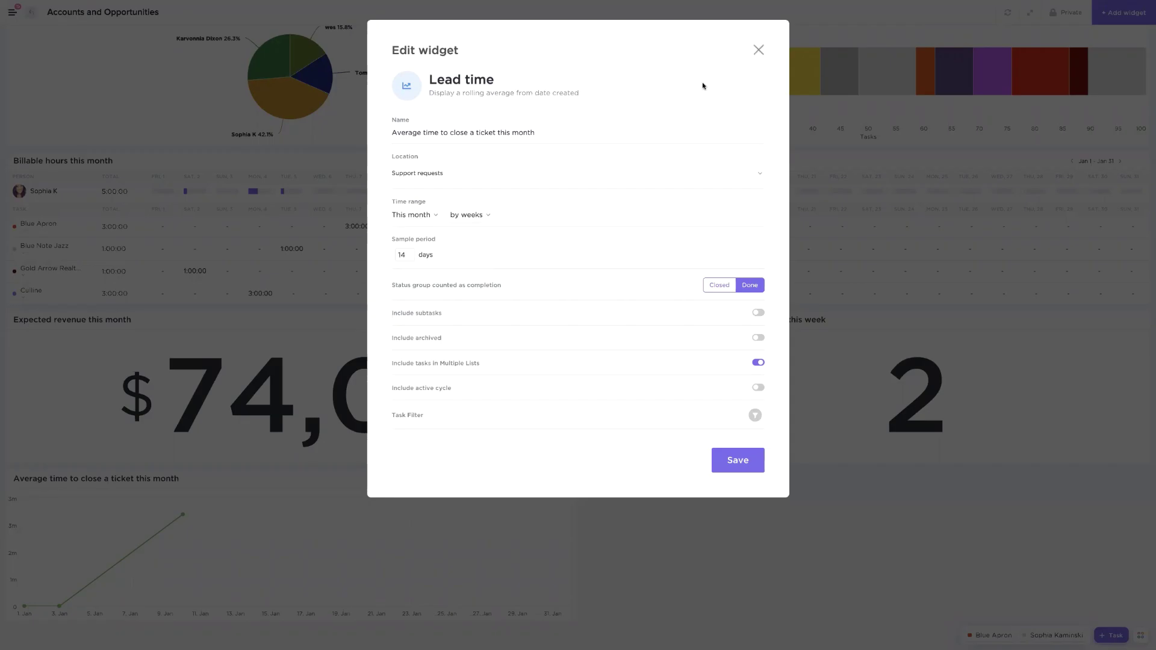
left_click(759, 50)
mouse_move(47, 596)
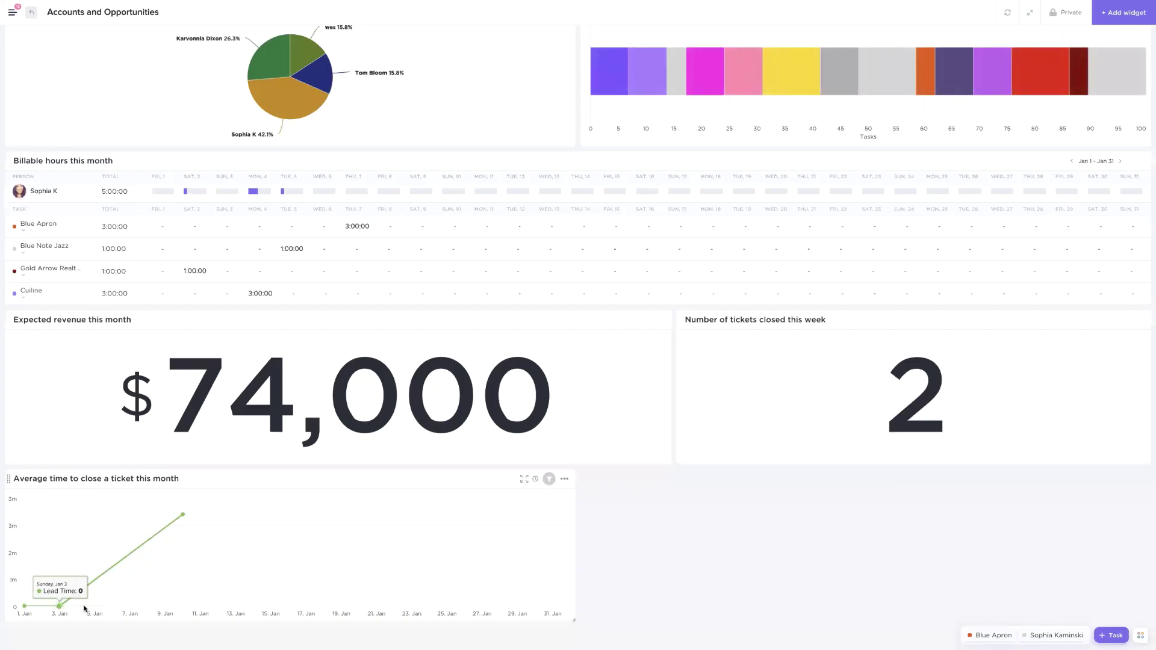
mouse_move(185, 516)
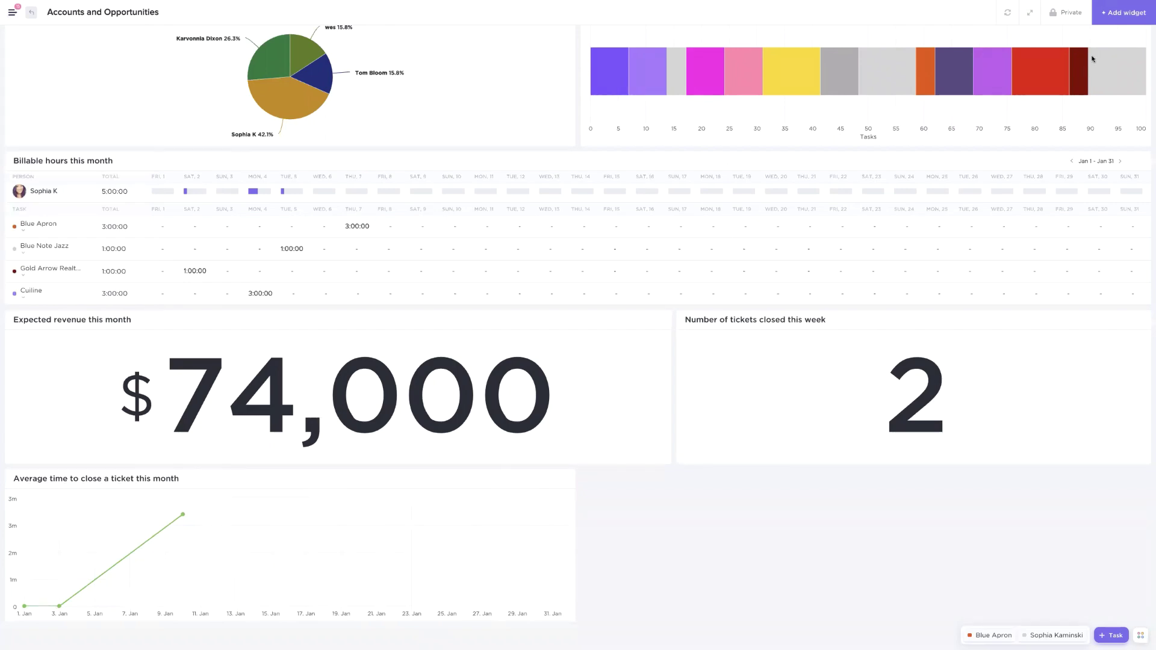
left_click(1109, 20)
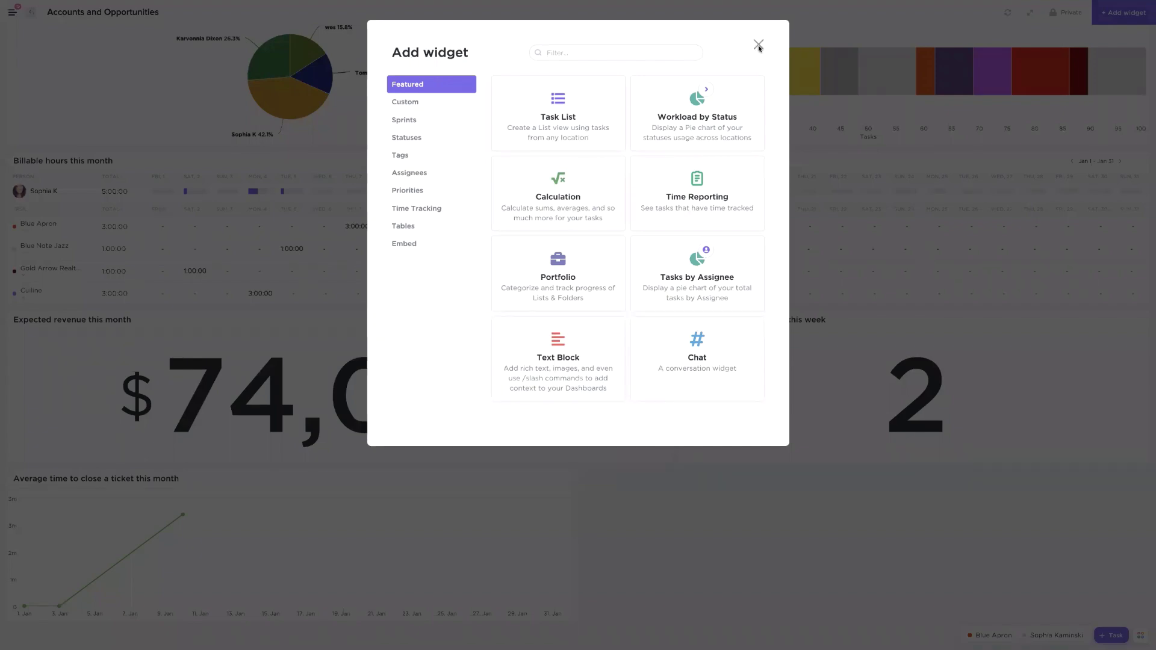
left_click(759, 47)
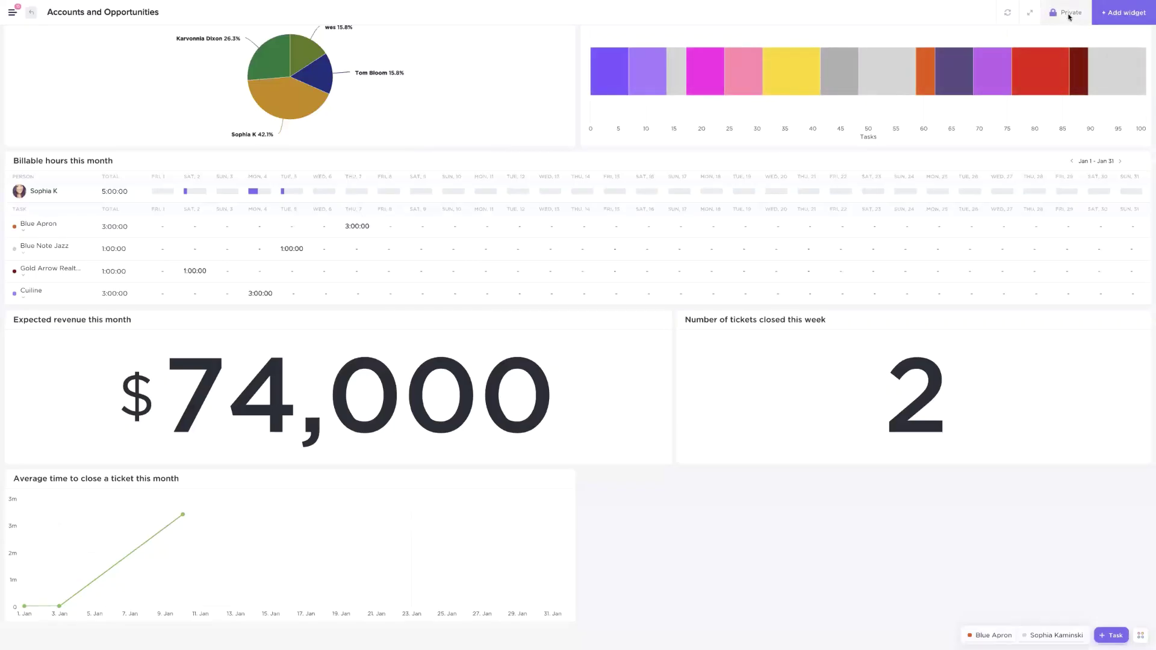
left_click(1070, 15)
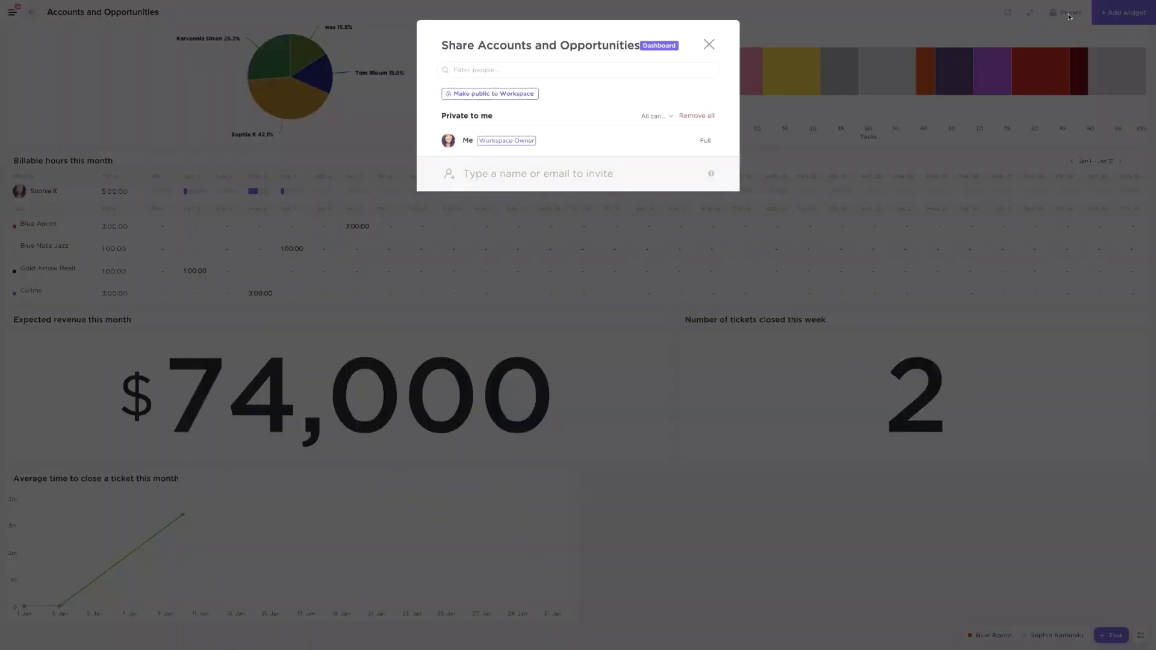
left_click(538, 172)
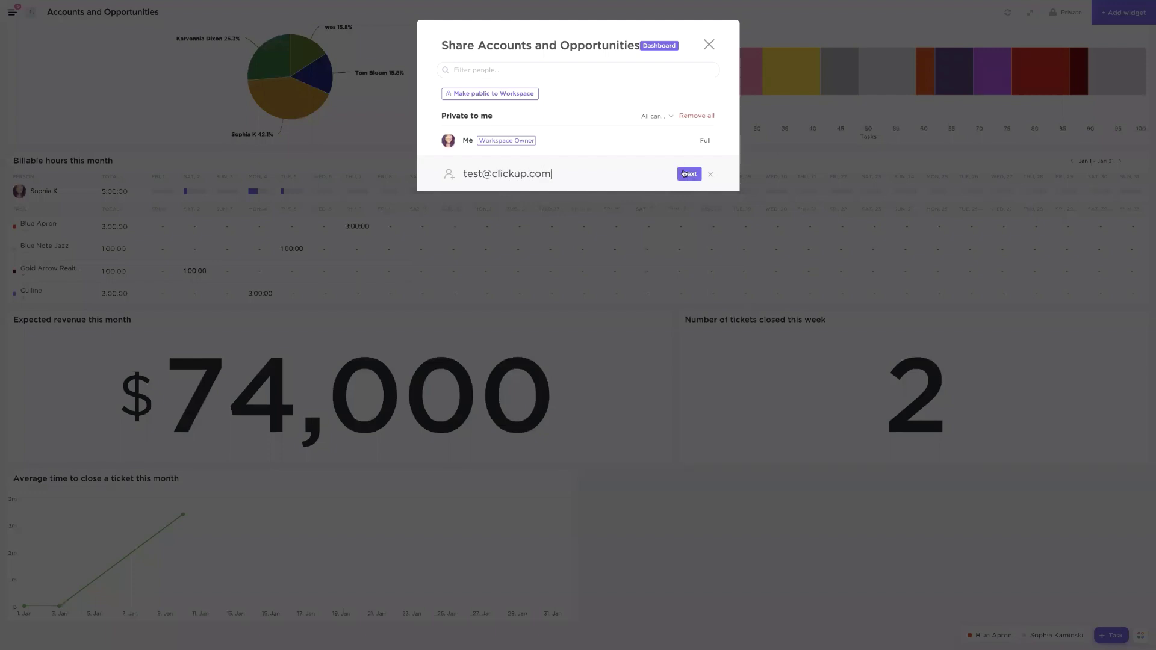
left_click(684, 173)
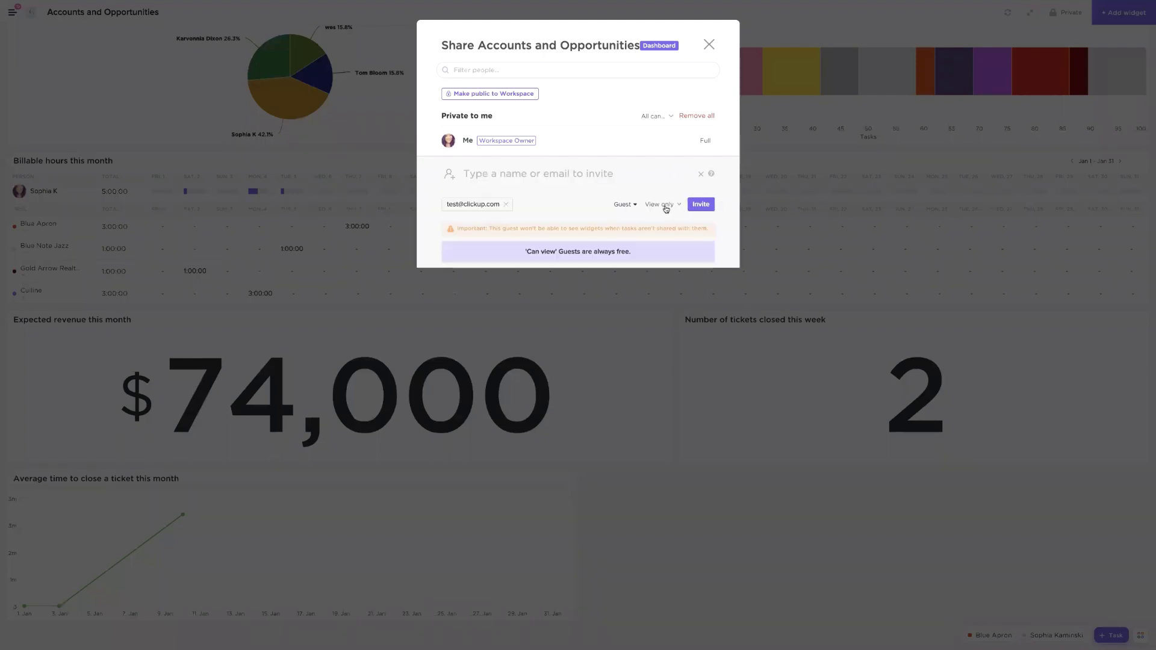
left_click(710, 45)
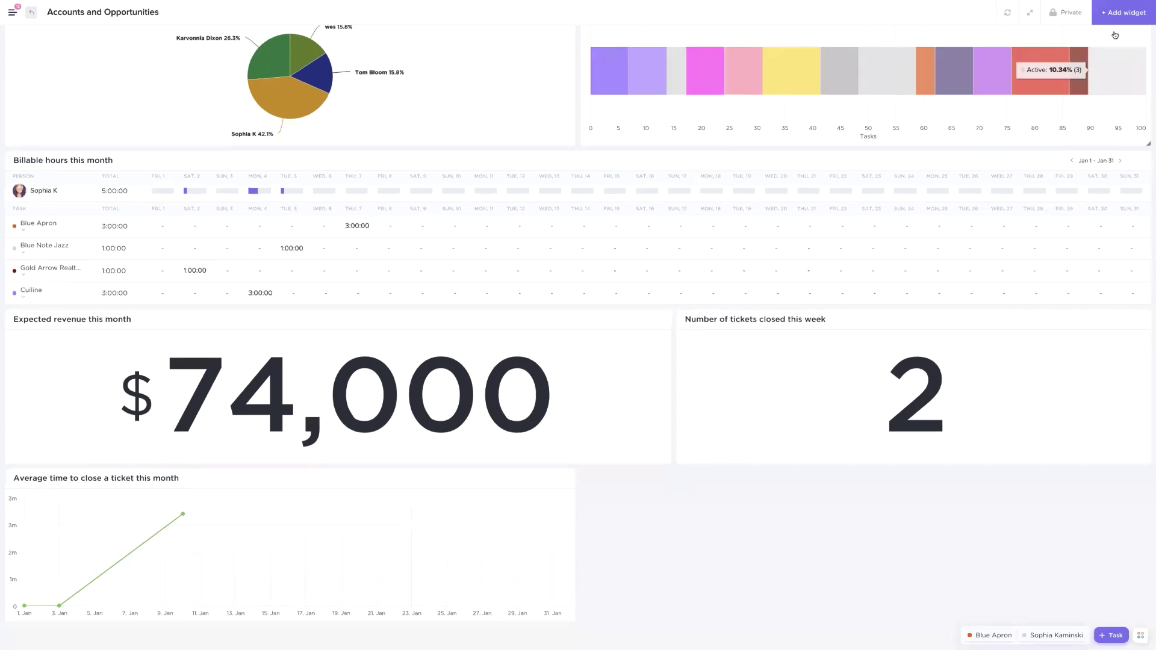
Add a Chat widget named 'Ask questions!' to the dashboard
left_click(1122, 13)
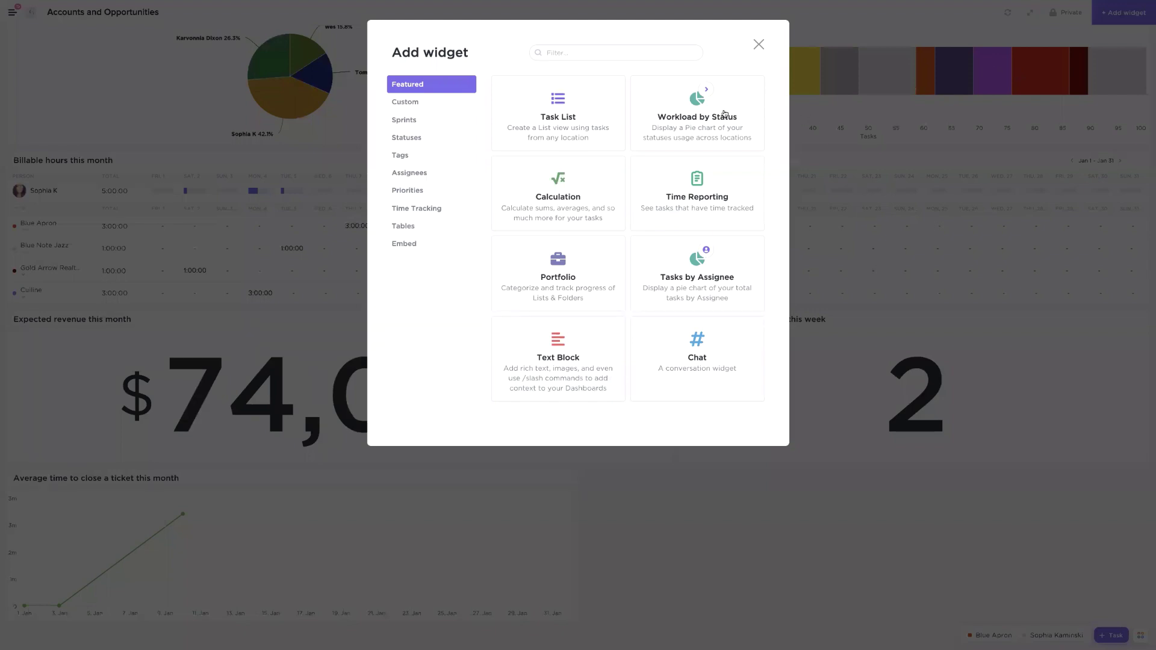
left_click(691, 371)
type("Ask questions!")
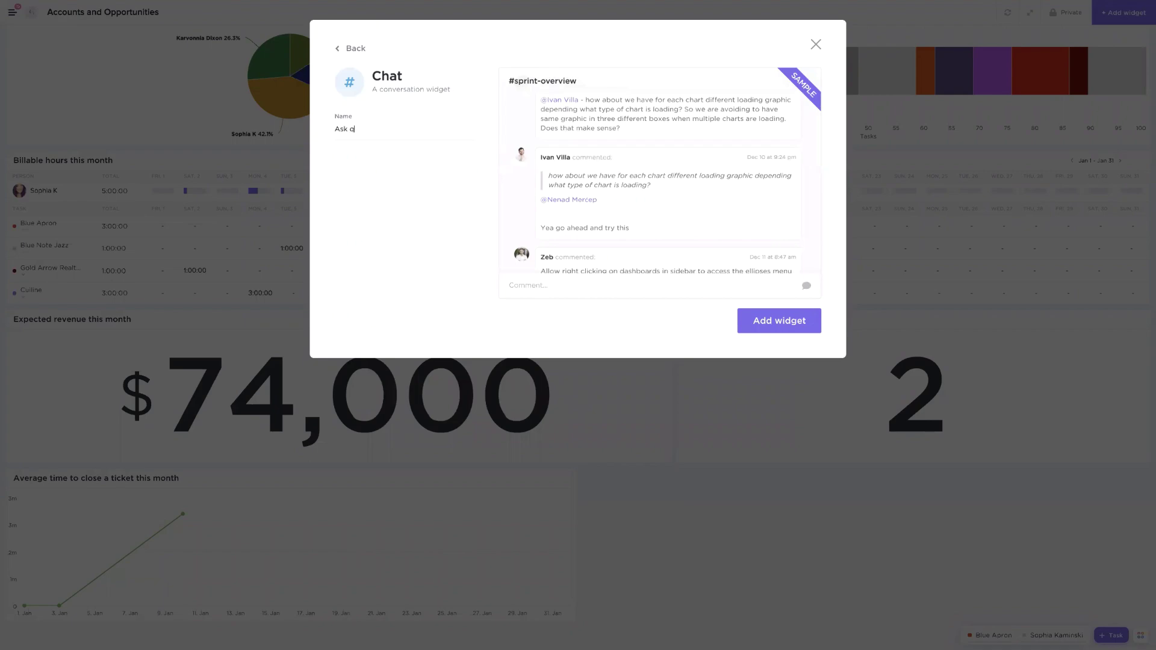
left_click(758, 316)
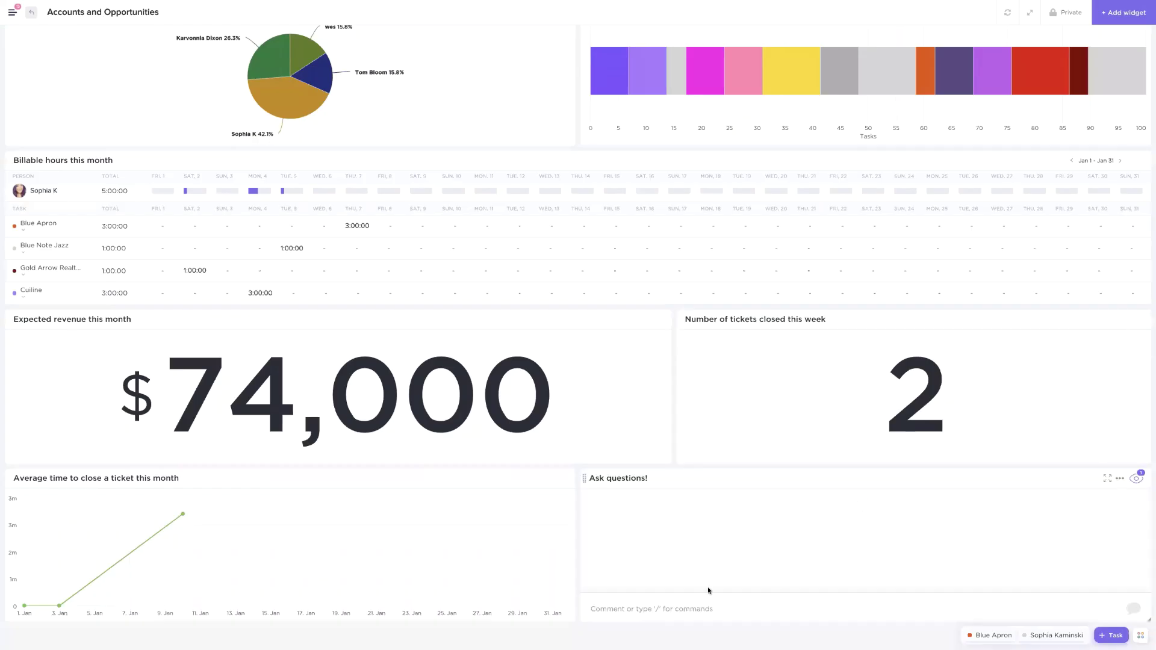
Post a short first comment in the Ask questions! chat widget
left_click(721, 609)
type("@")
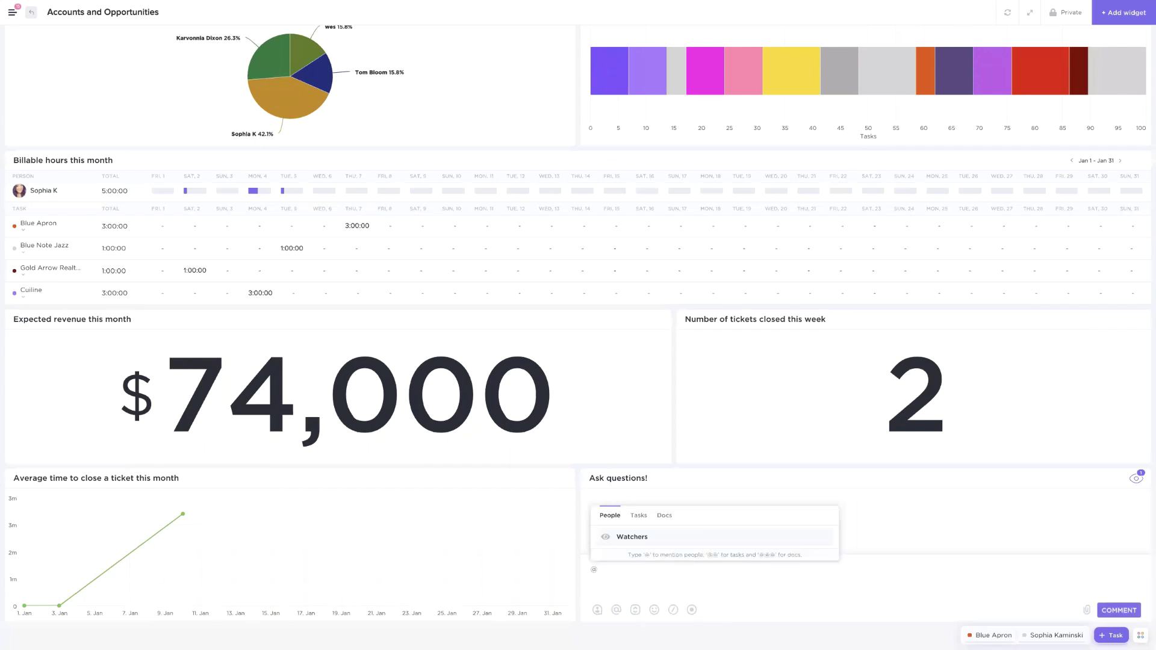
key("BackSpace")
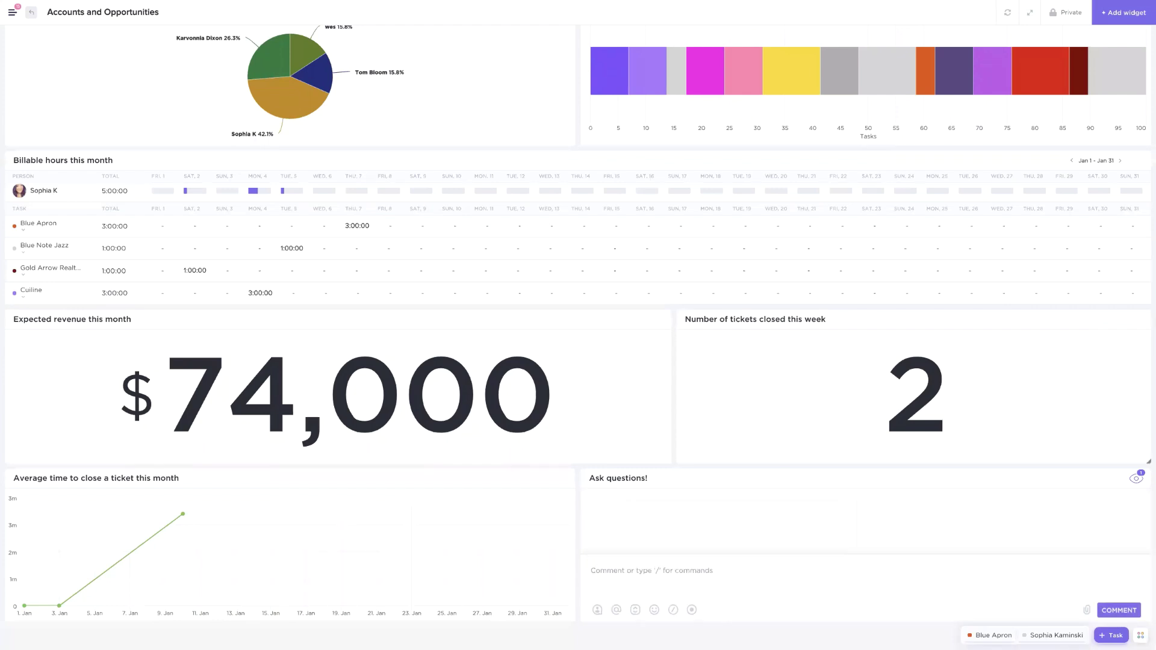
type("sergsrs")
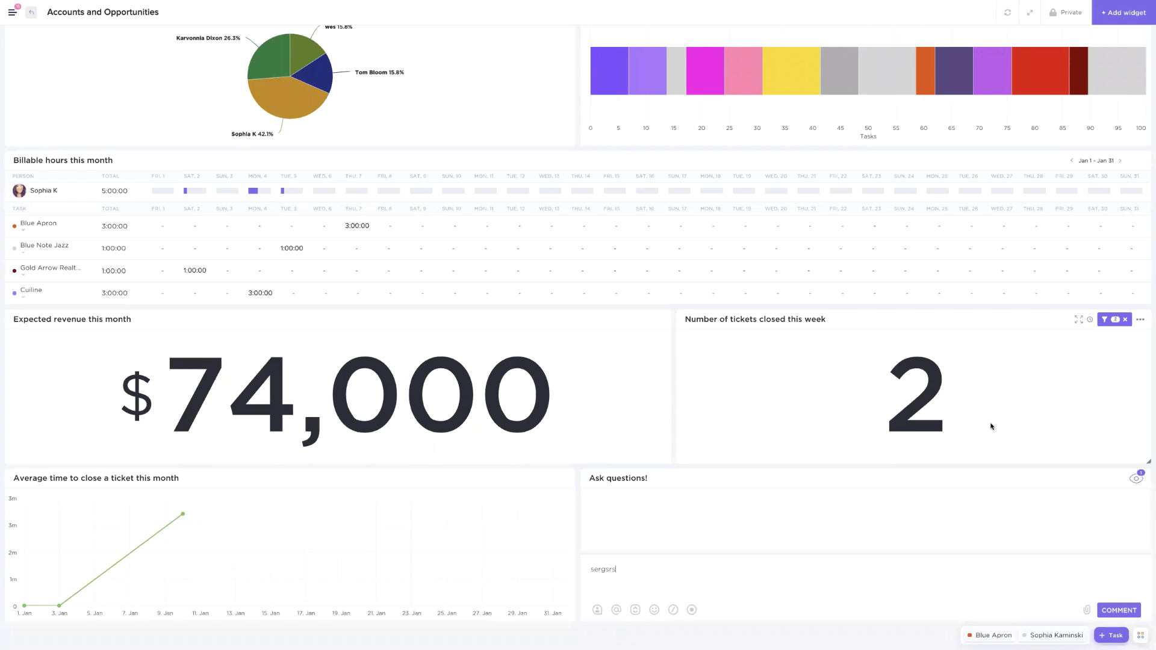
left_click(1126, 612)
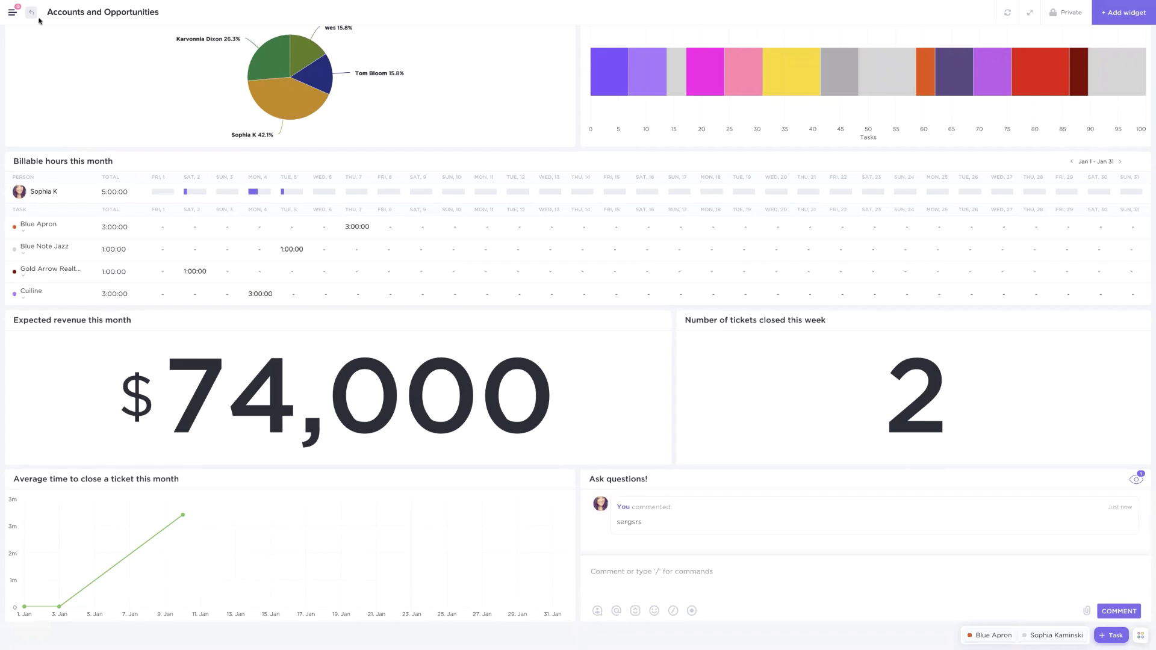
Return to Customers, pin the sidebar, and open the Orders list in the Orders folder
scroll(49, 36, "up", 1)
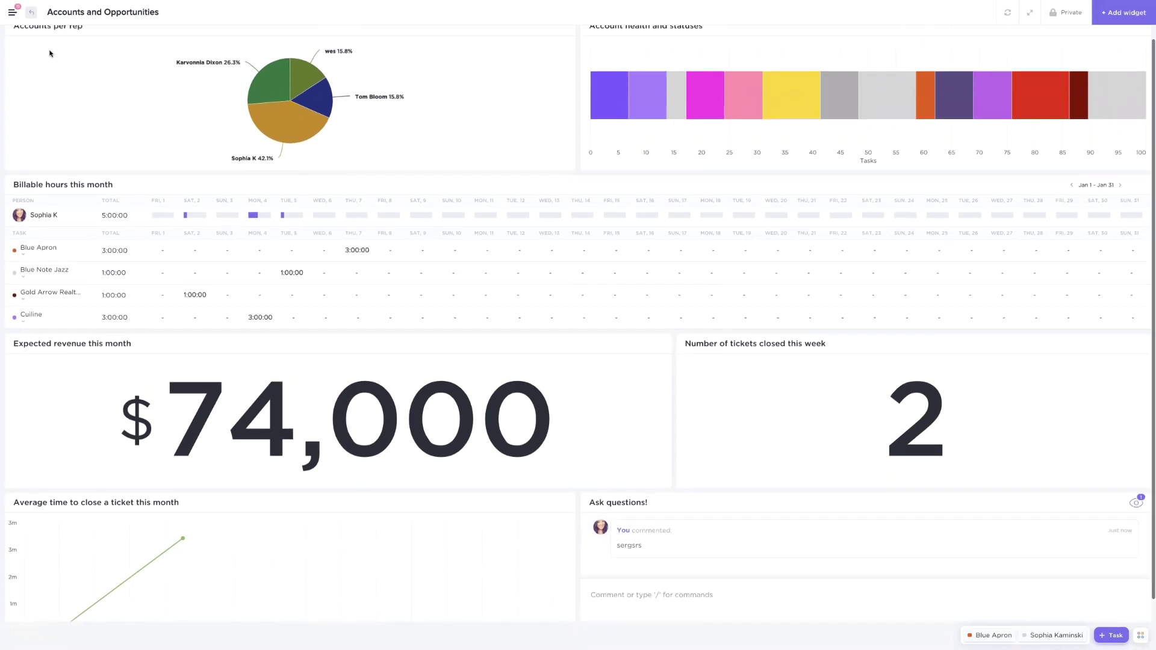
left_click(31, 15)
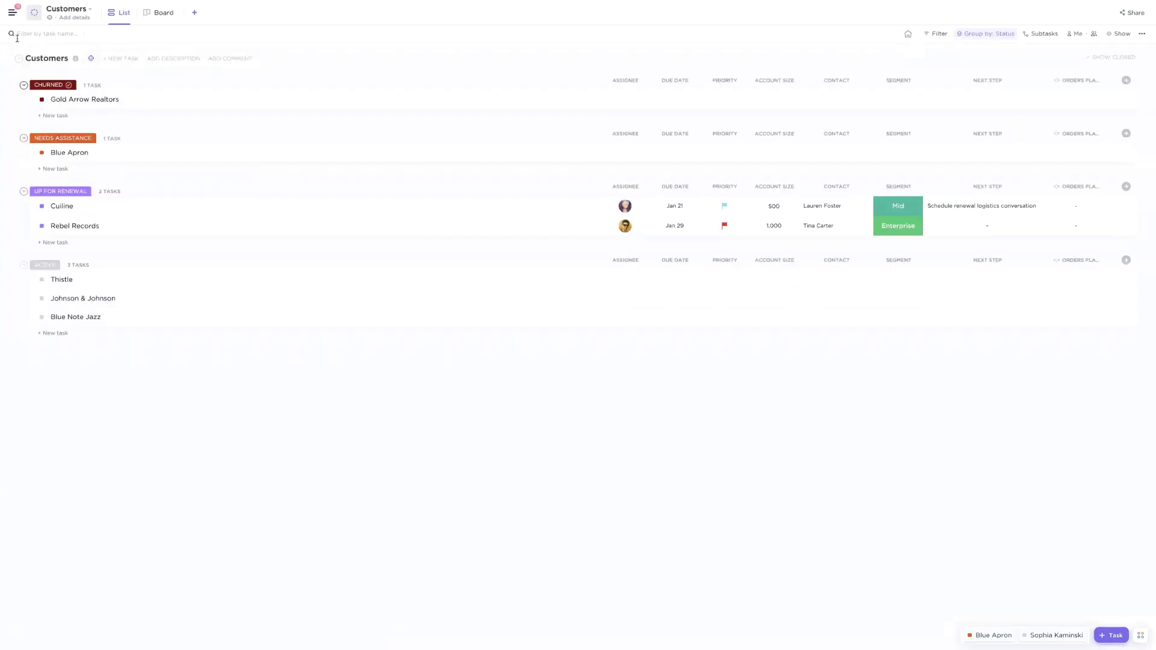
left_click(13, 14)
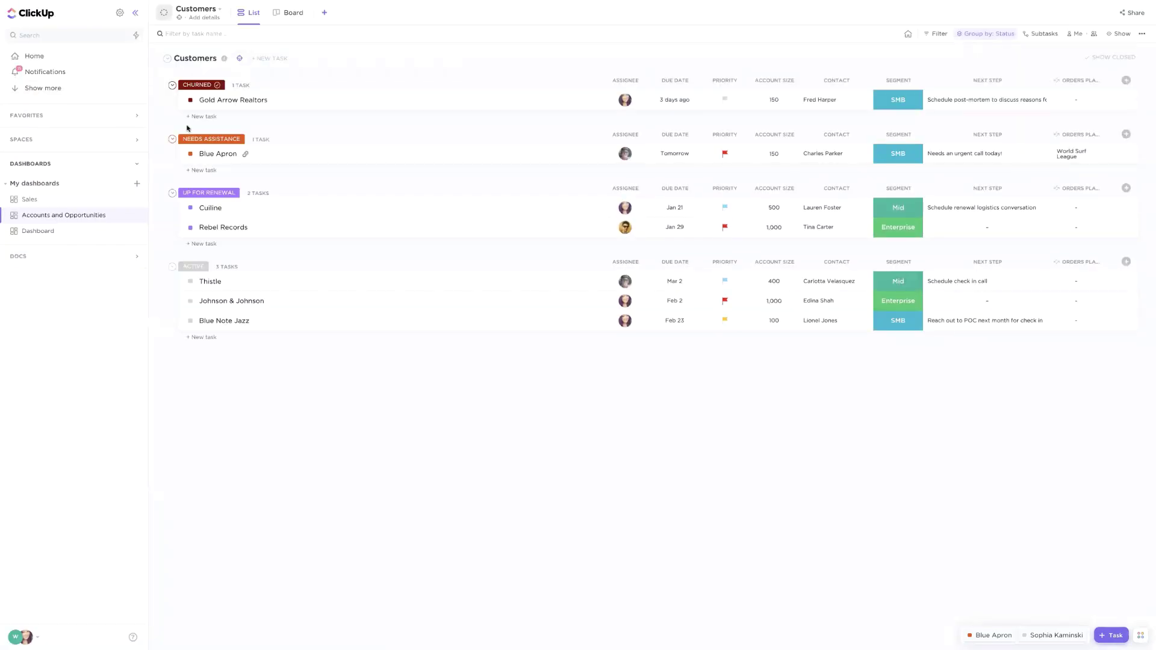
left_click(24, 142)
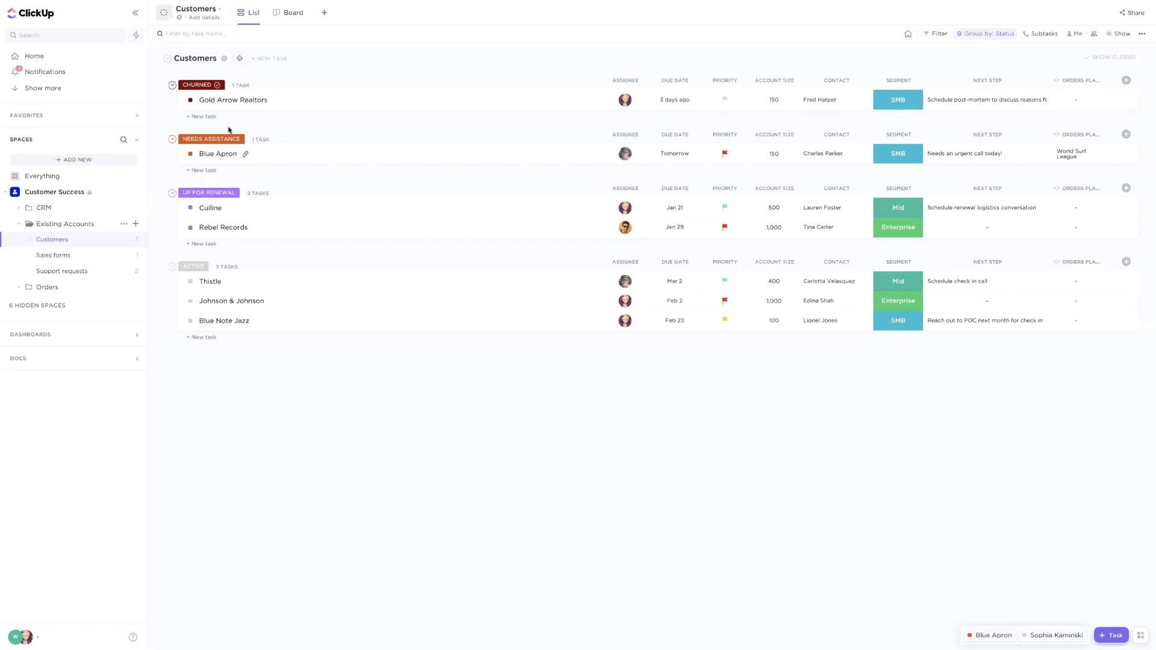
left_click(28, 288)
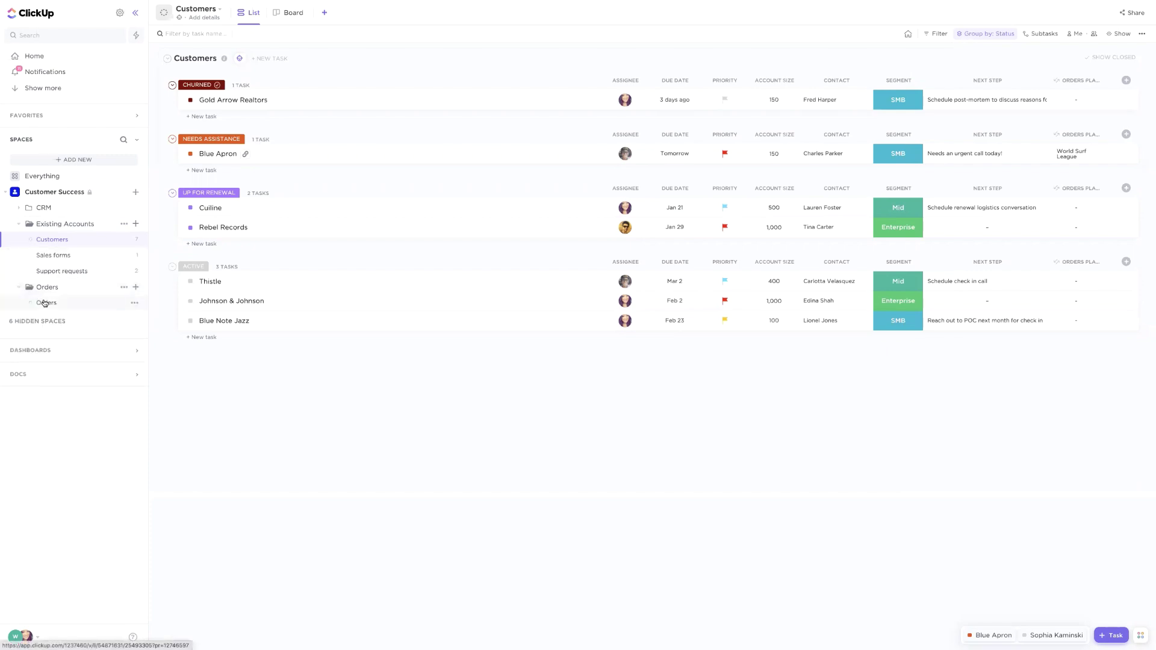
left_click(45, 303)
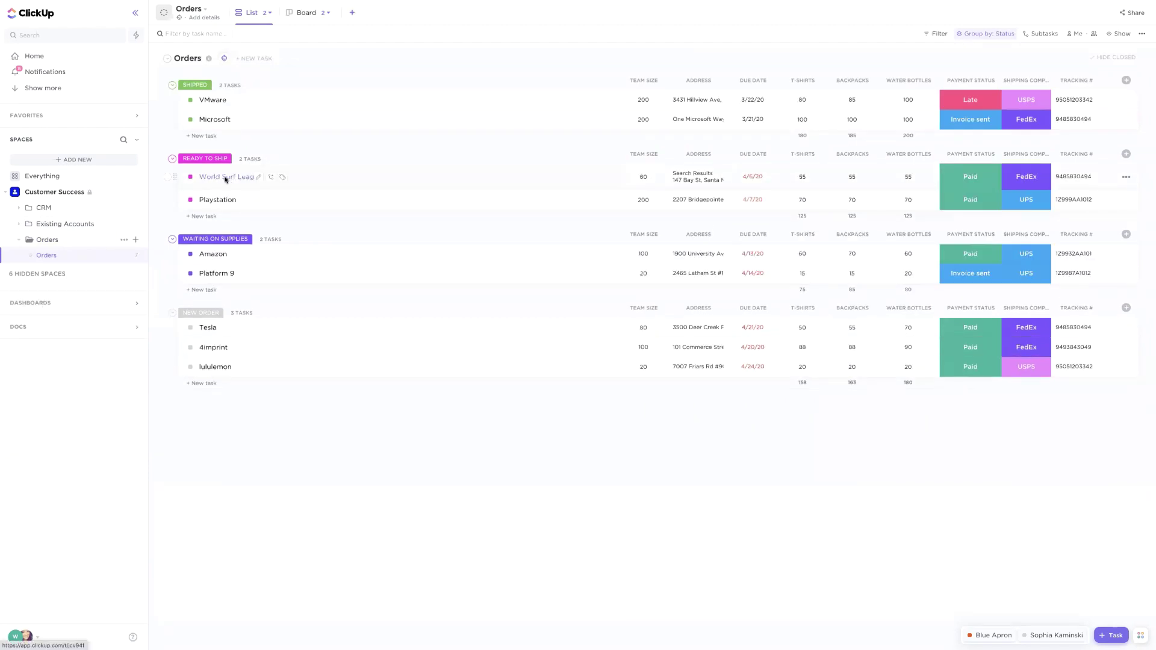
Open World Surf League's sharing settings and enter a guest's e-mail to invite
left_click(225, 177)
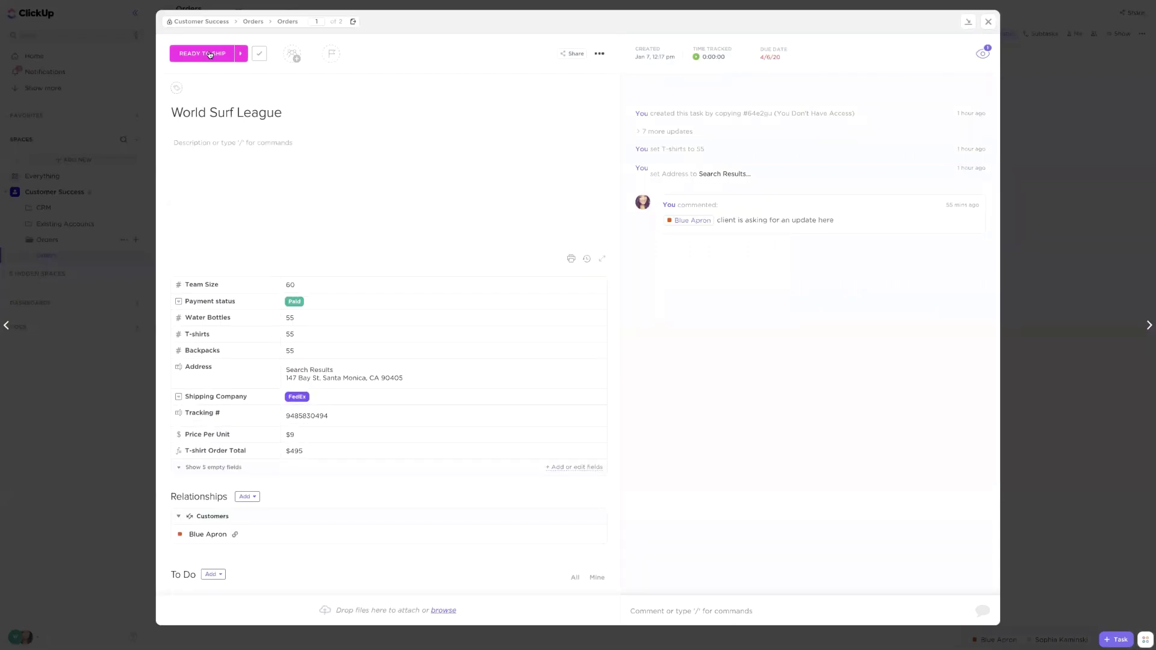
left_click(600, 56)
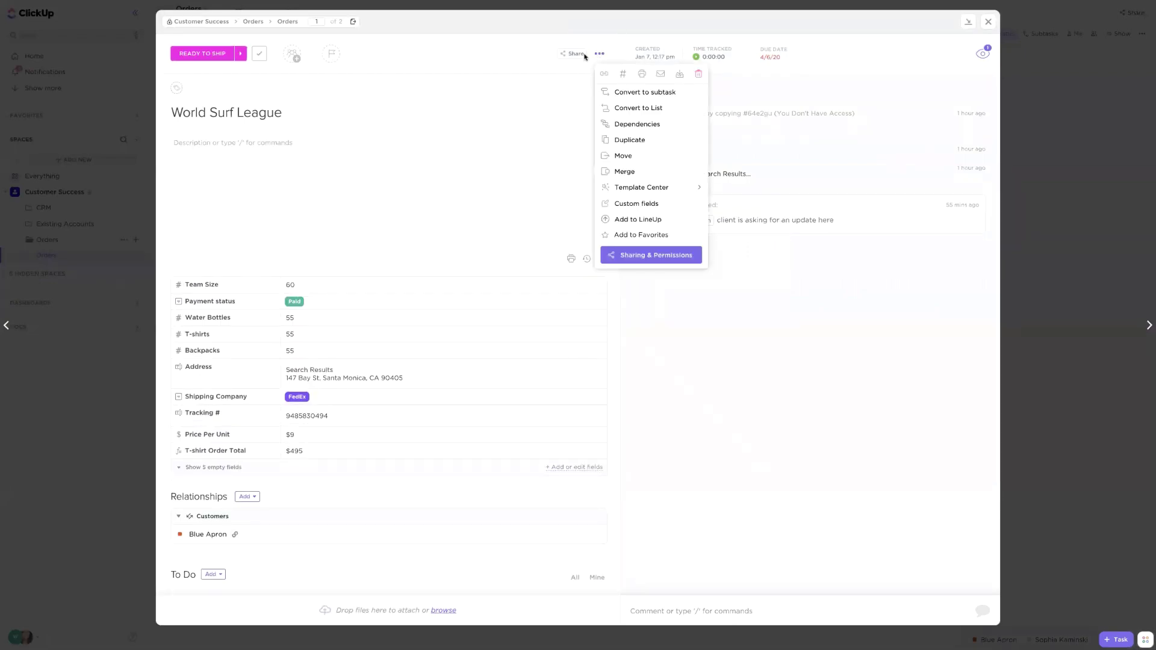
left_click(637, 256)
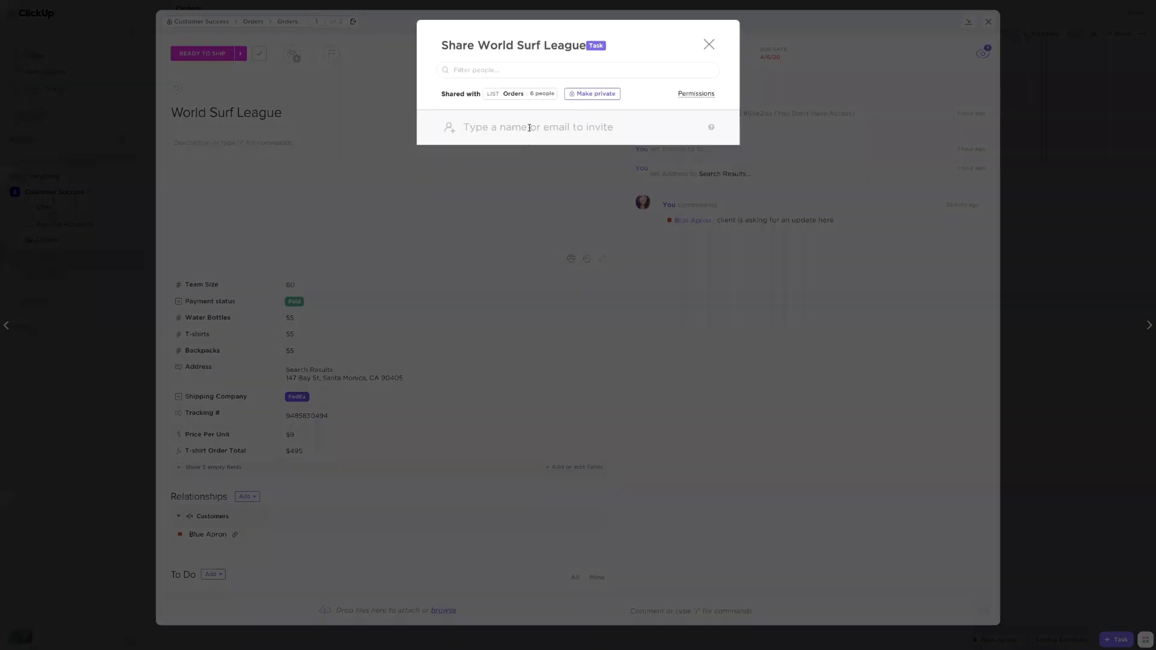
left_click(530, 128)
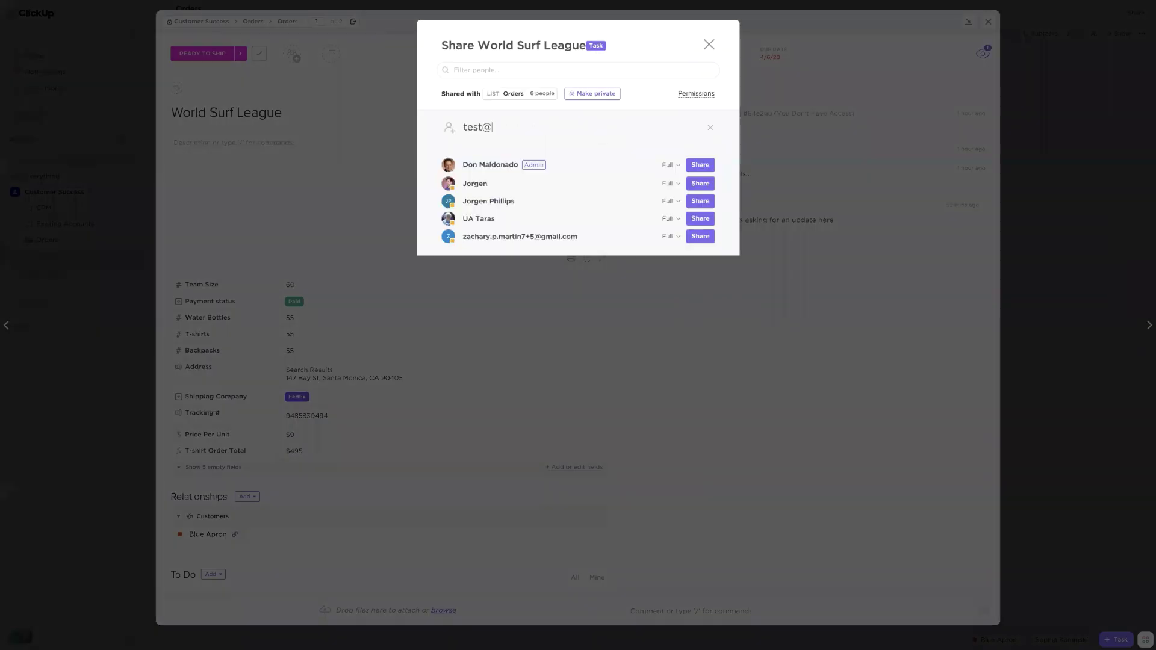
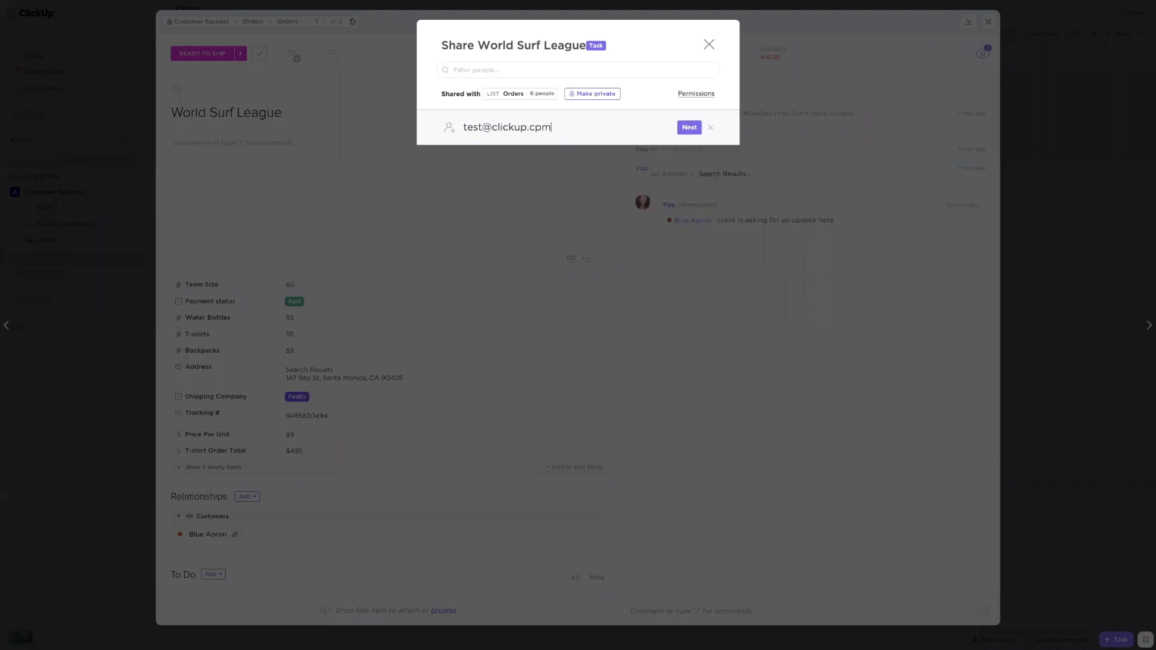
left_click(690, 128)
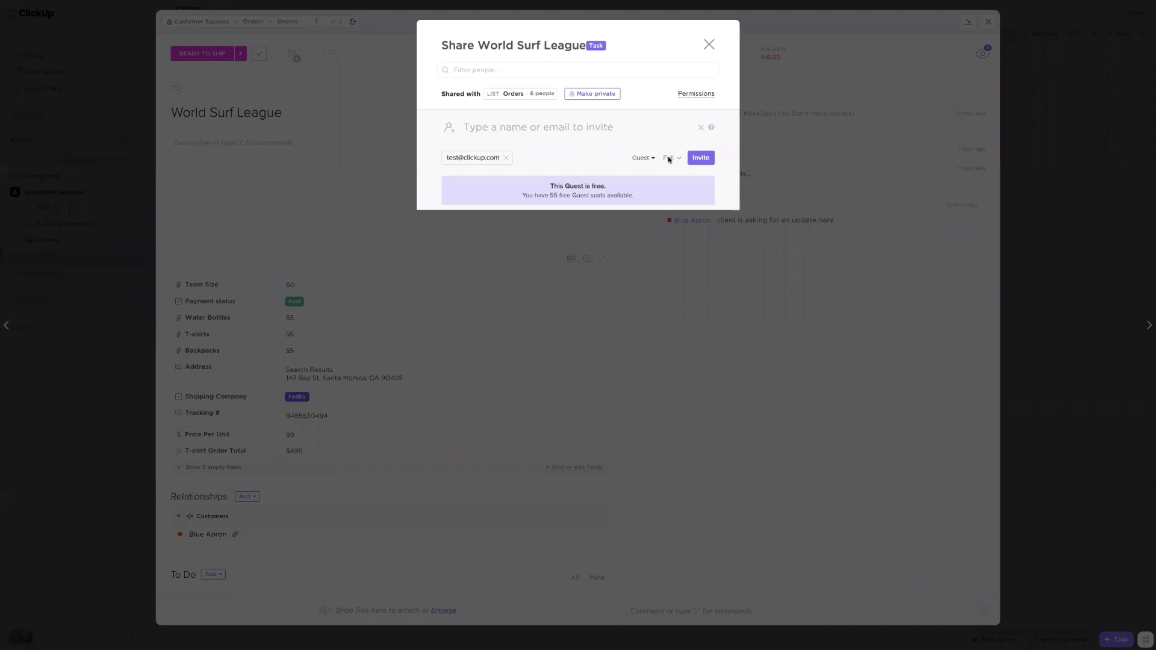
left_click(669, 158)
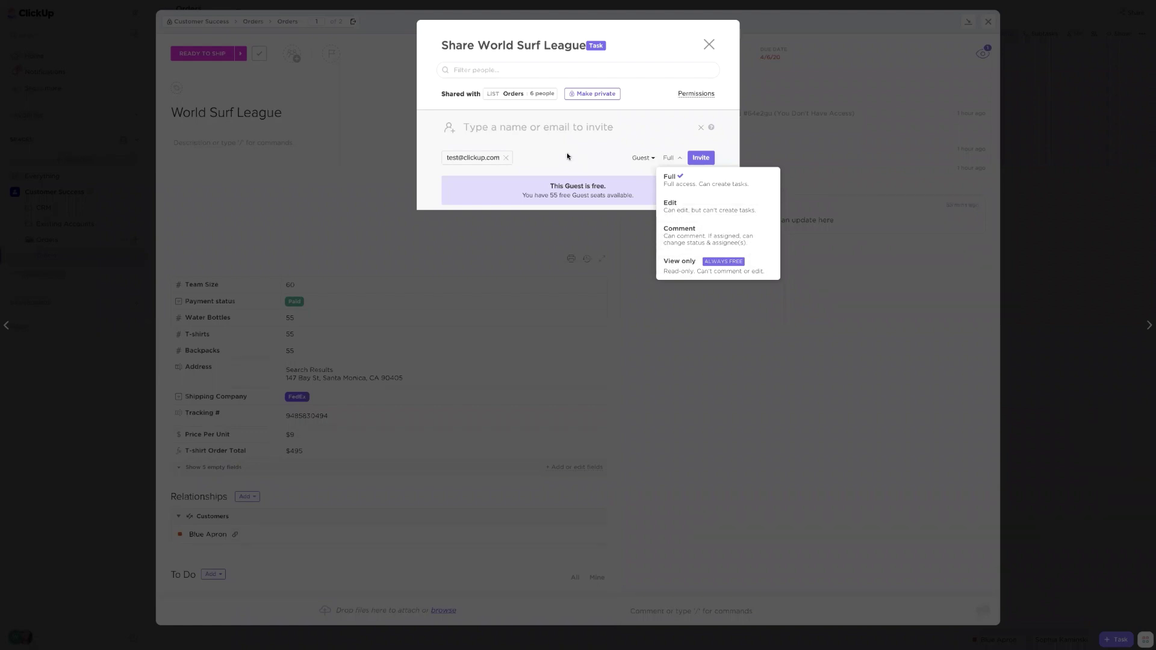
Discard the pending guest invite and close the sharing dialog and task
left_click(496, 158)
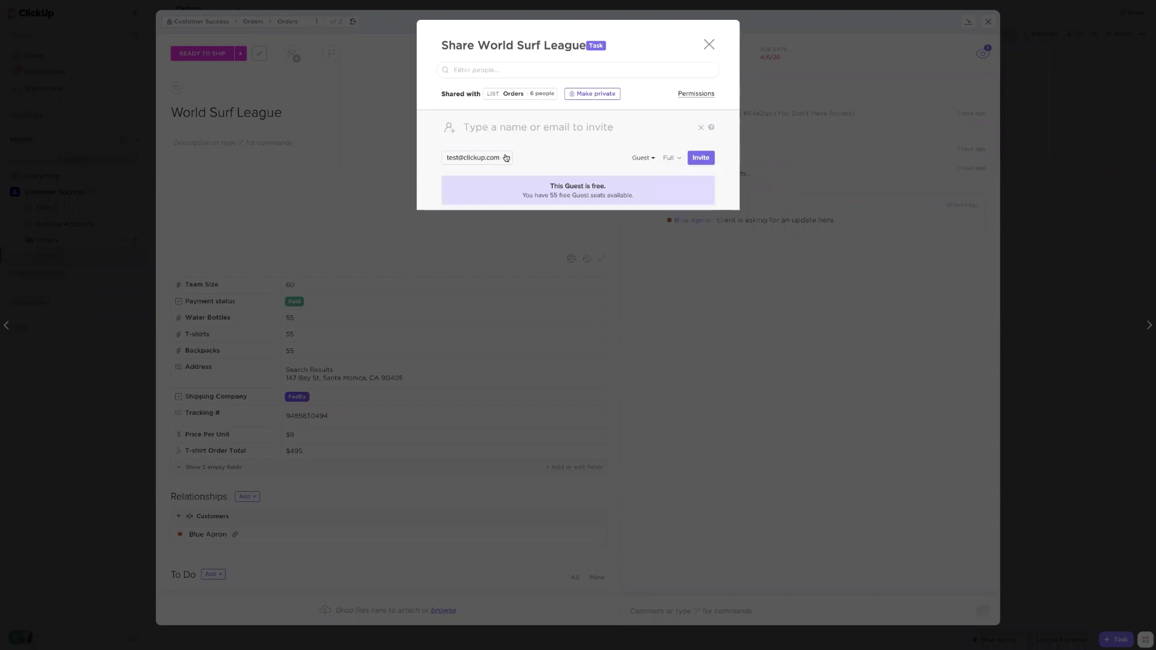
left_click(505, 158)
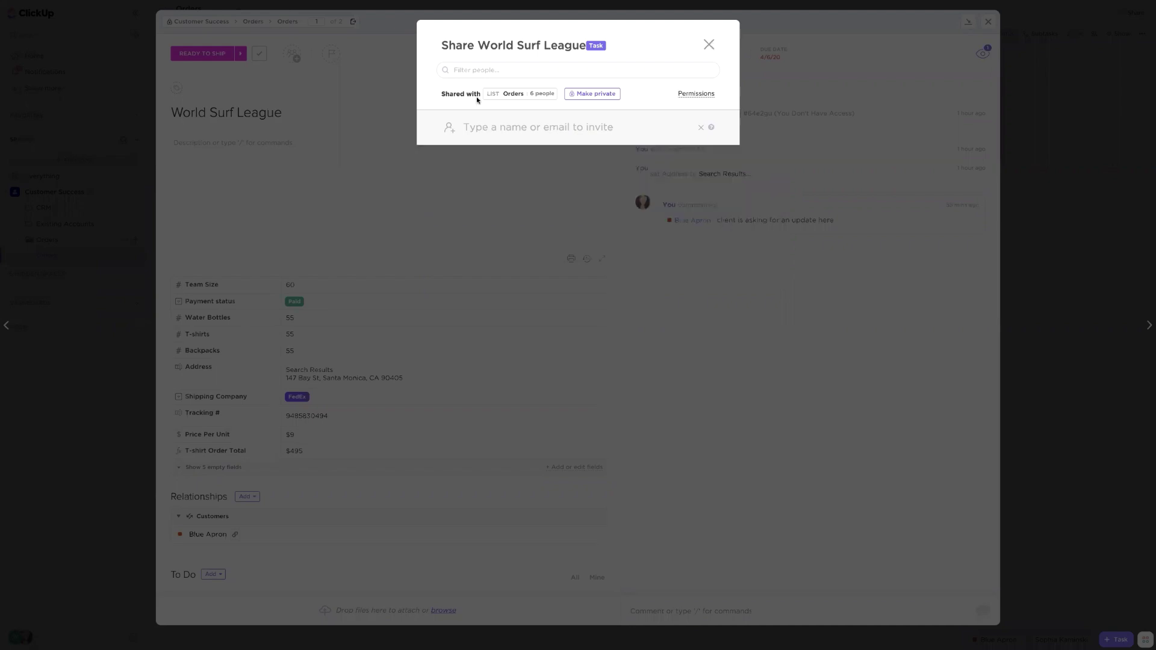
left_click(259, 134)
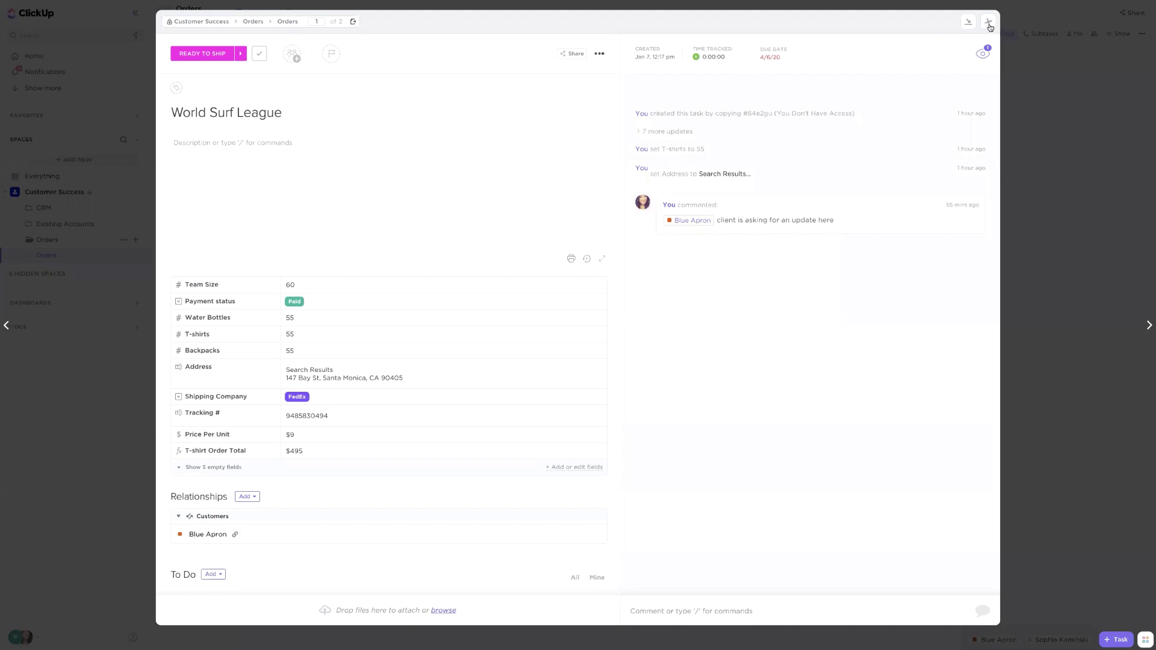
key("Escape")
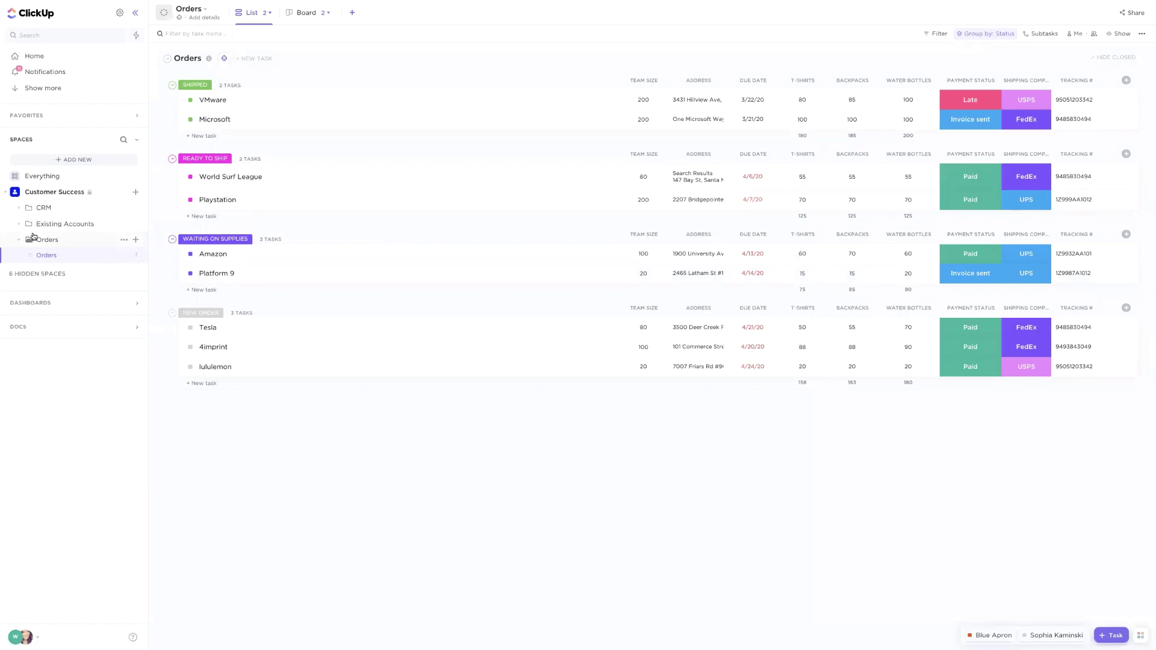
left_click(134, 257)
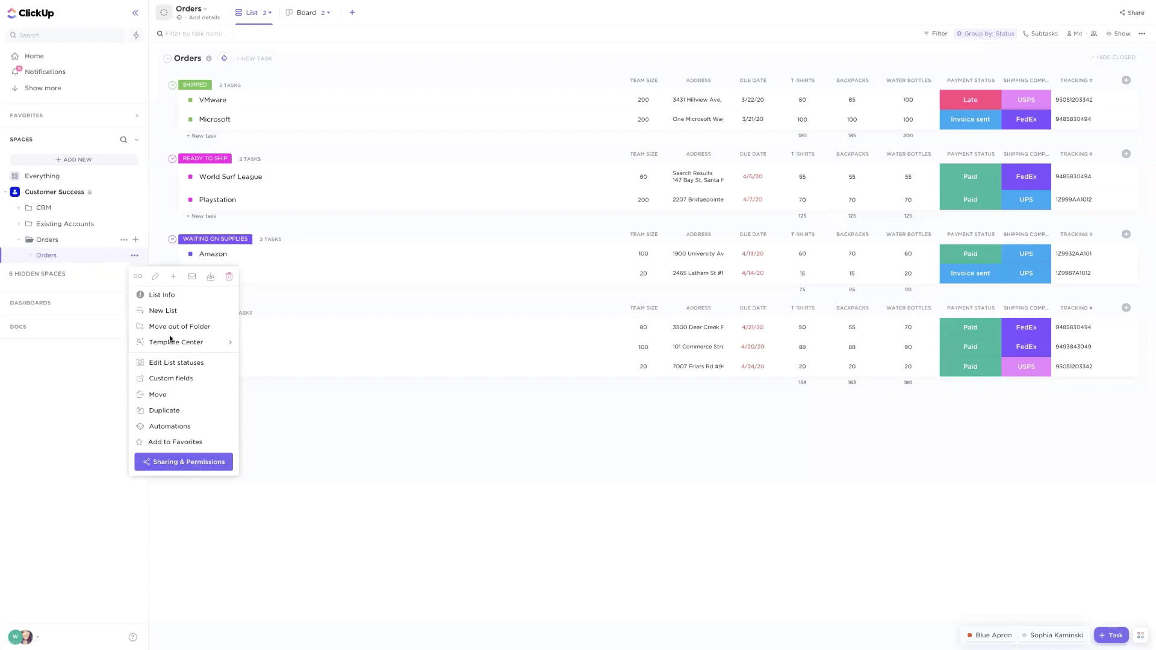
left_click(127, 404)
left_click(124, 239)
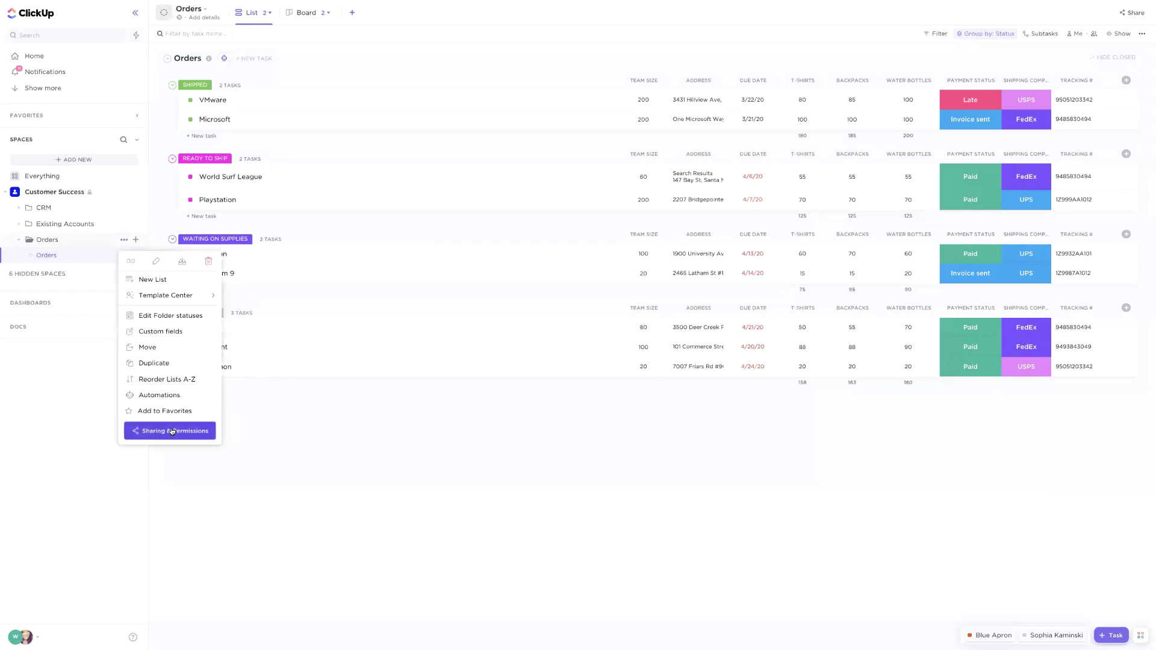
left_click(341, 429)
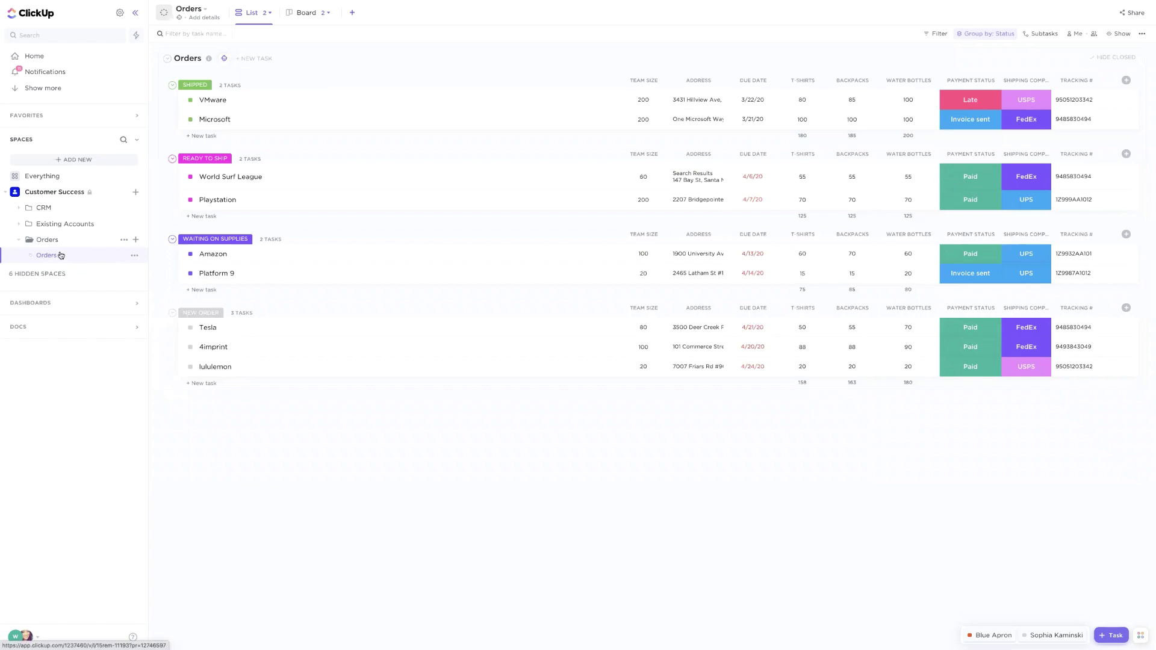
Exit full screen, close the Google Slides tab, and collapse the ClickUp sidebar
mouse_move(120, 4)
left_click(26, 14)
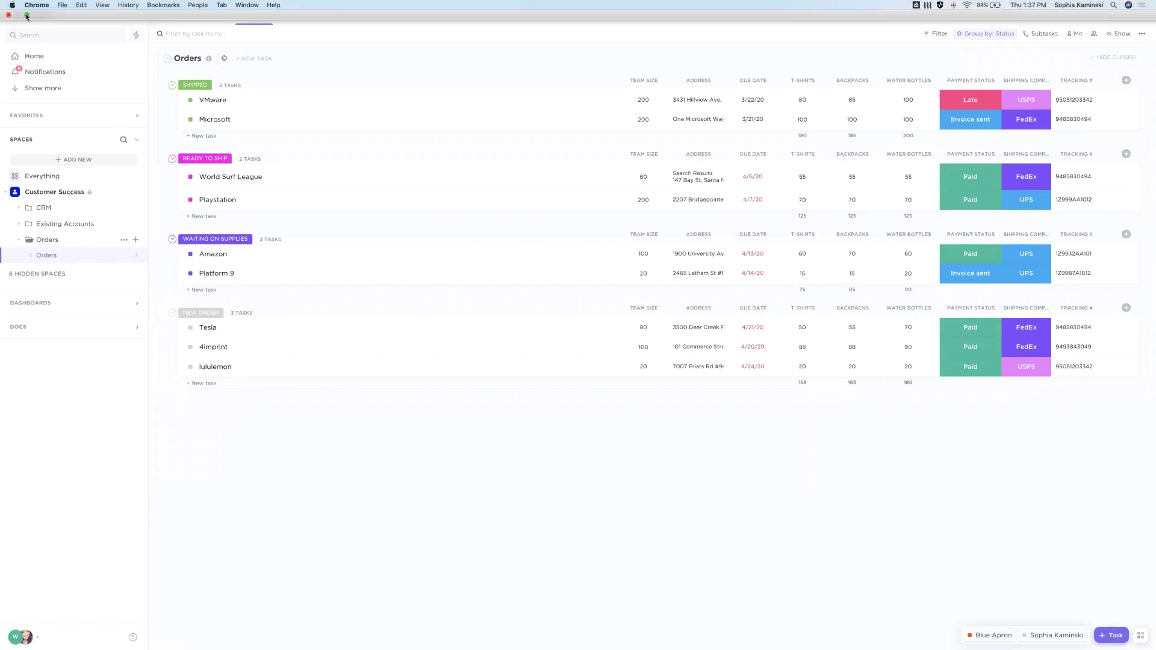
left_click(244, 21)
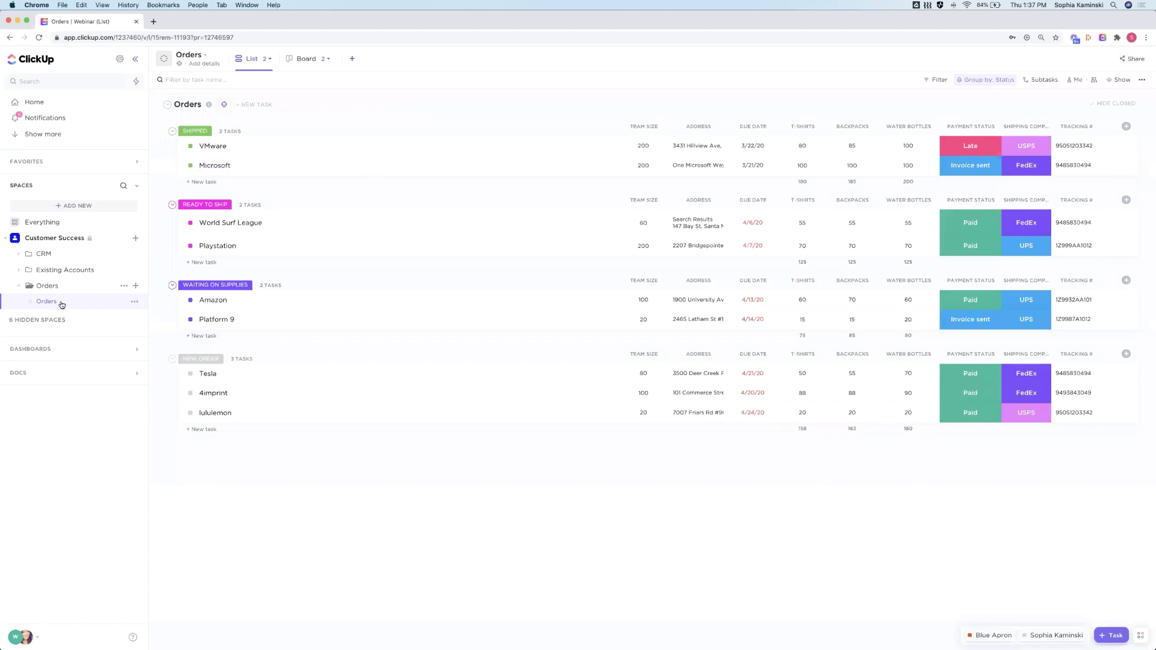
left_click(138, 60)
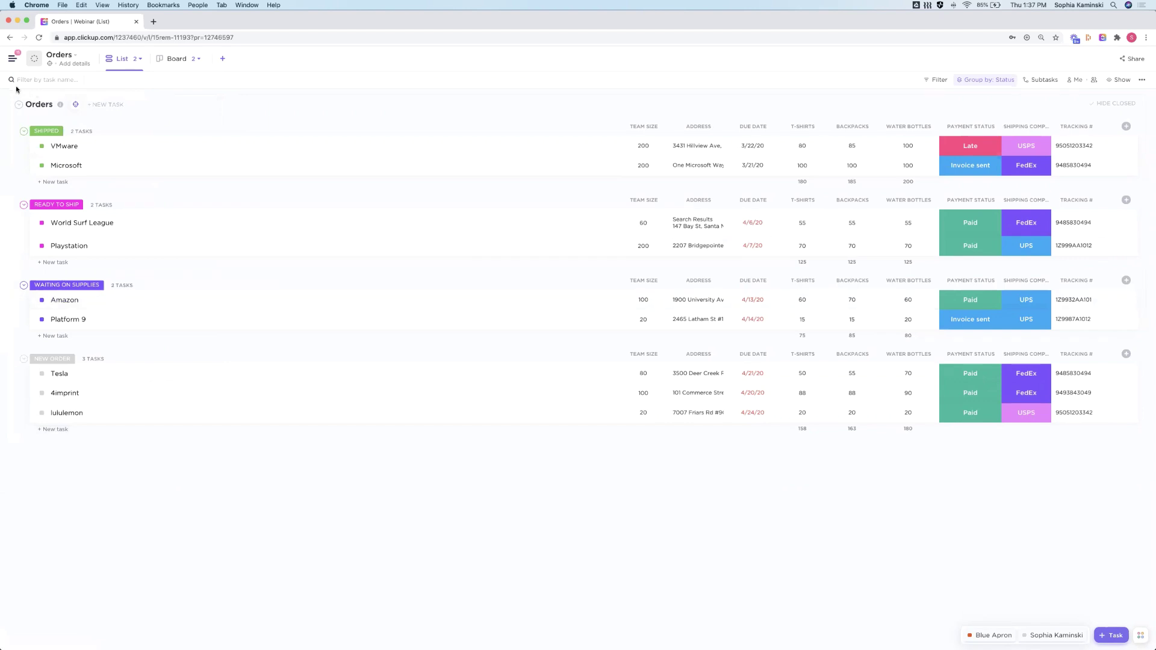
Filter the Orders list by Status to READY TO SHIP only
left_click(935, 82)
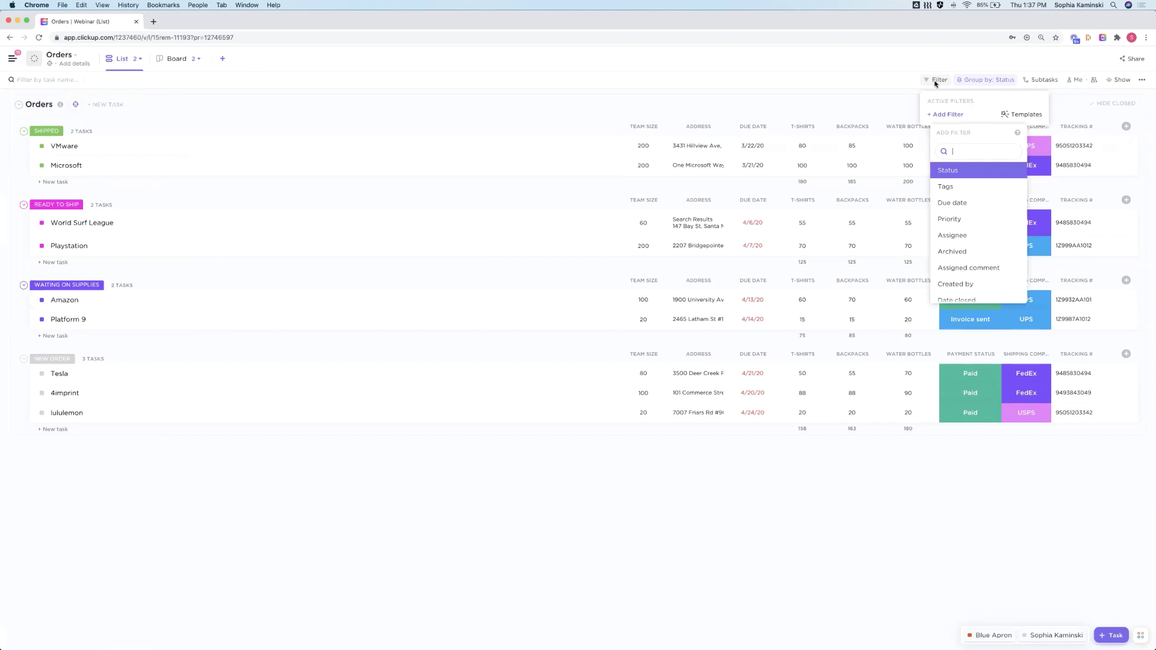
left_click(948, 172)
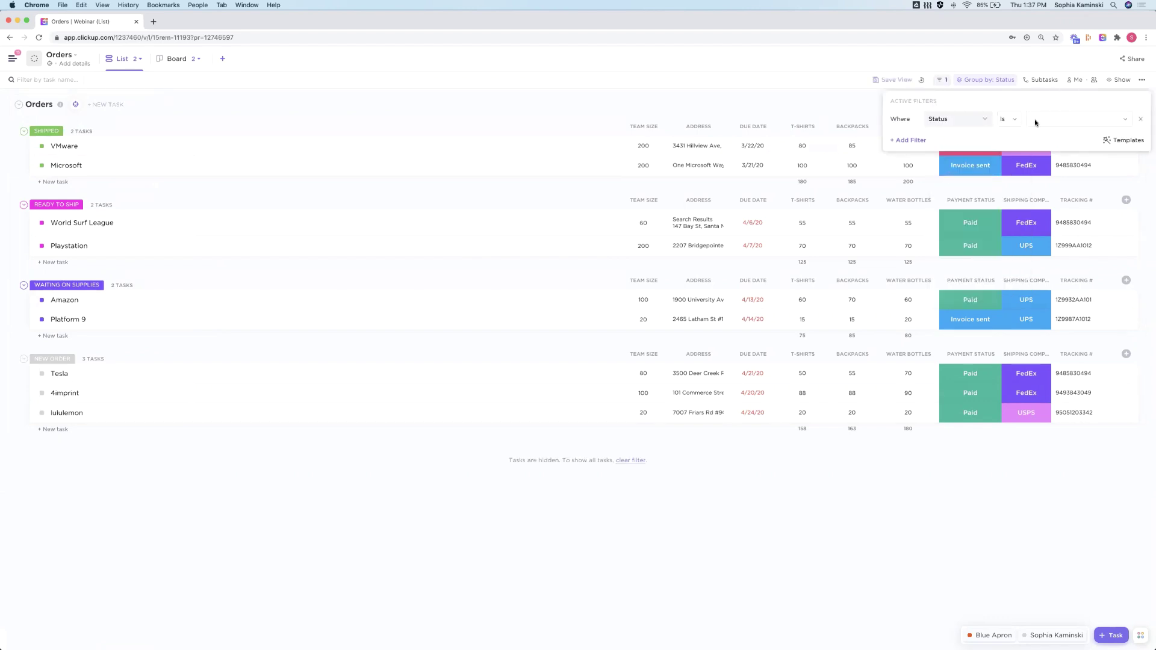
left_click(1036, 123)
left_click(1141, 169)
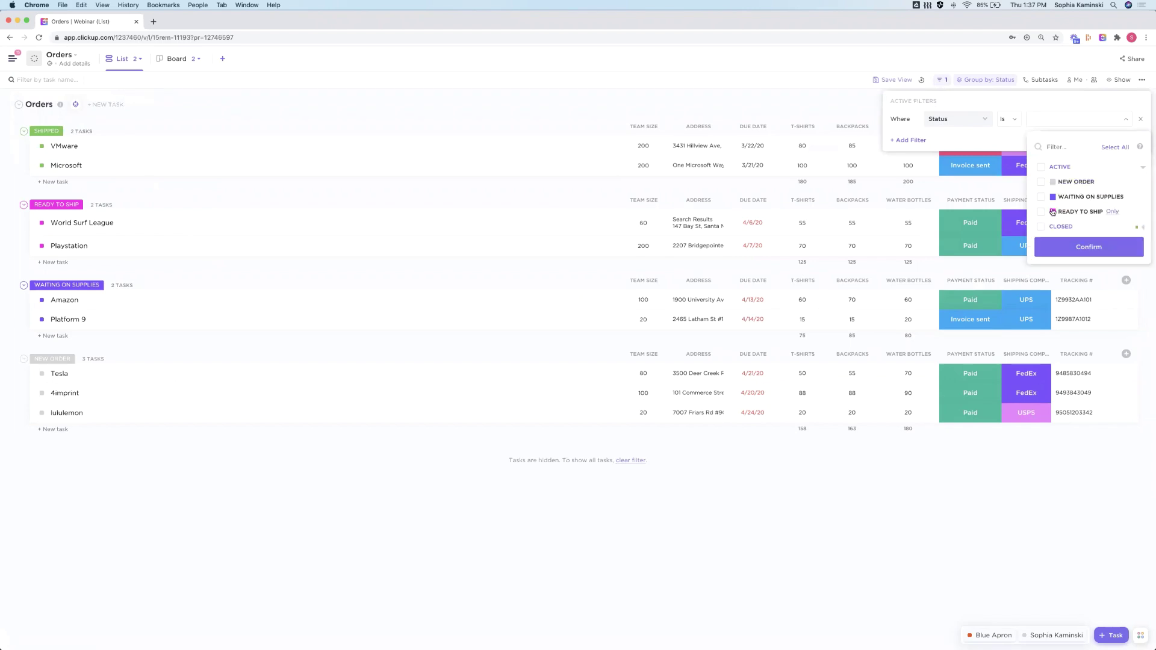
left_click(1041, 213)
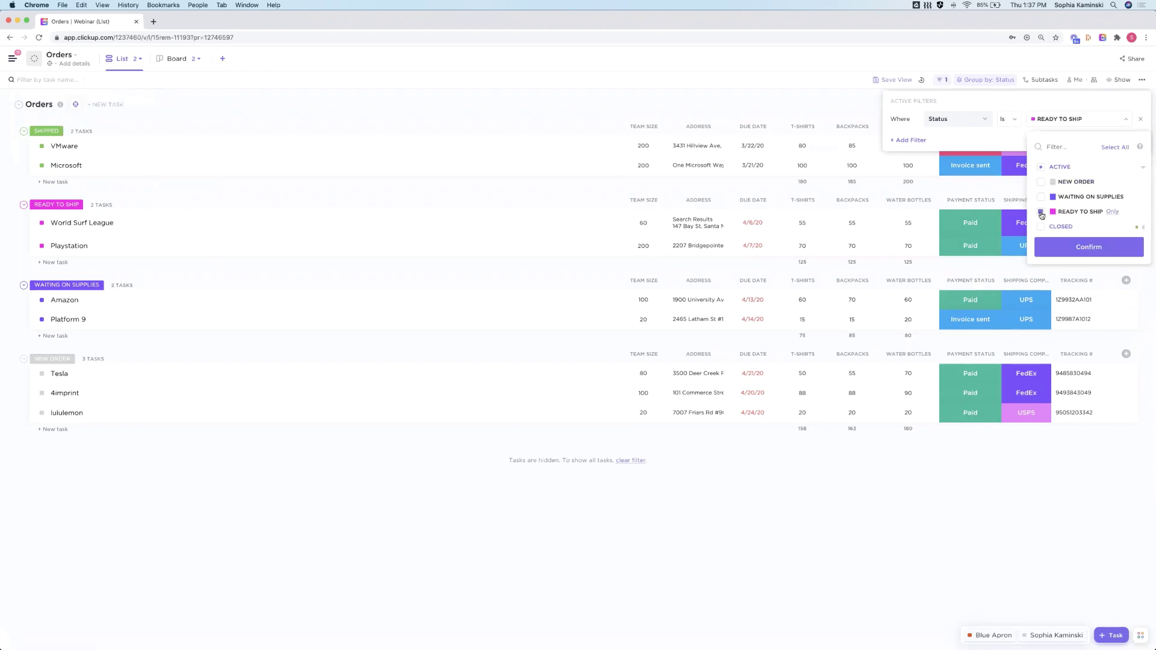
left_click(759, 103)
left_click(759, 102)
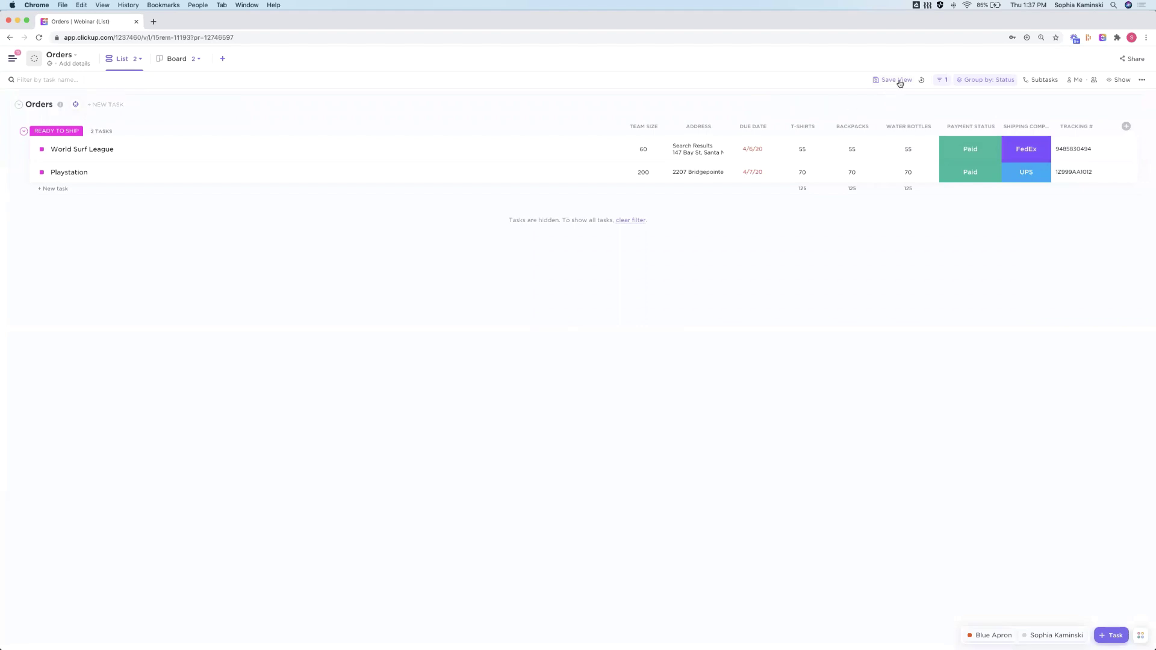
left_click(889, 81)
Turn on public sharing for the Orders view with a link that expires in 7 days
left_click(1135, 58)
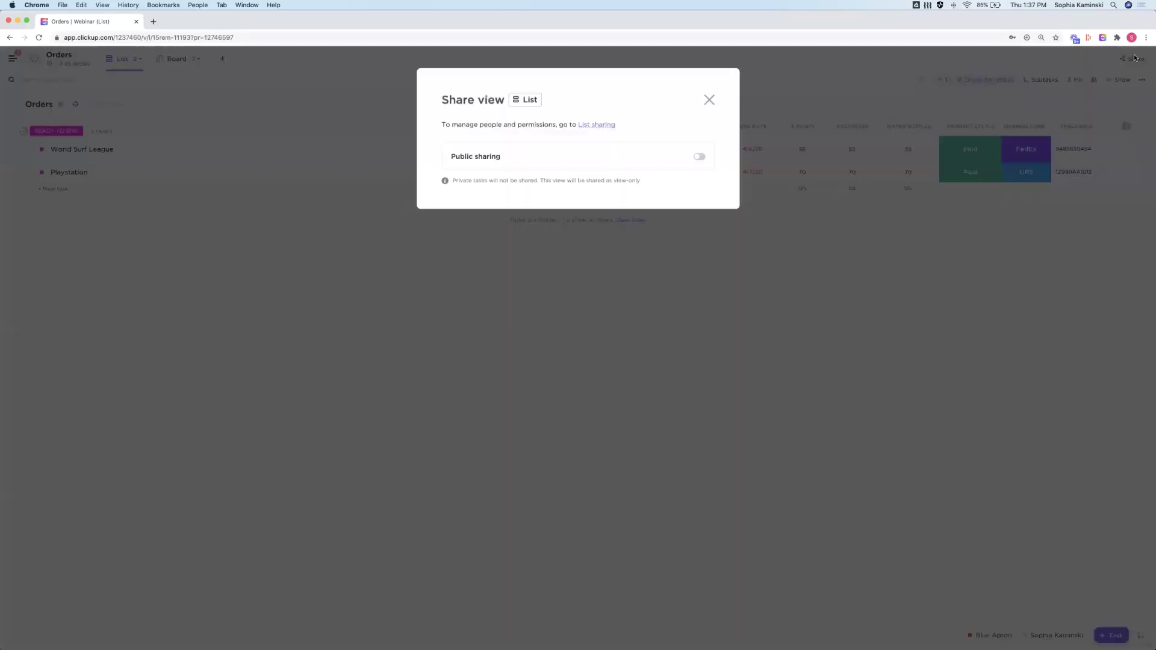
left_click(688, 162)
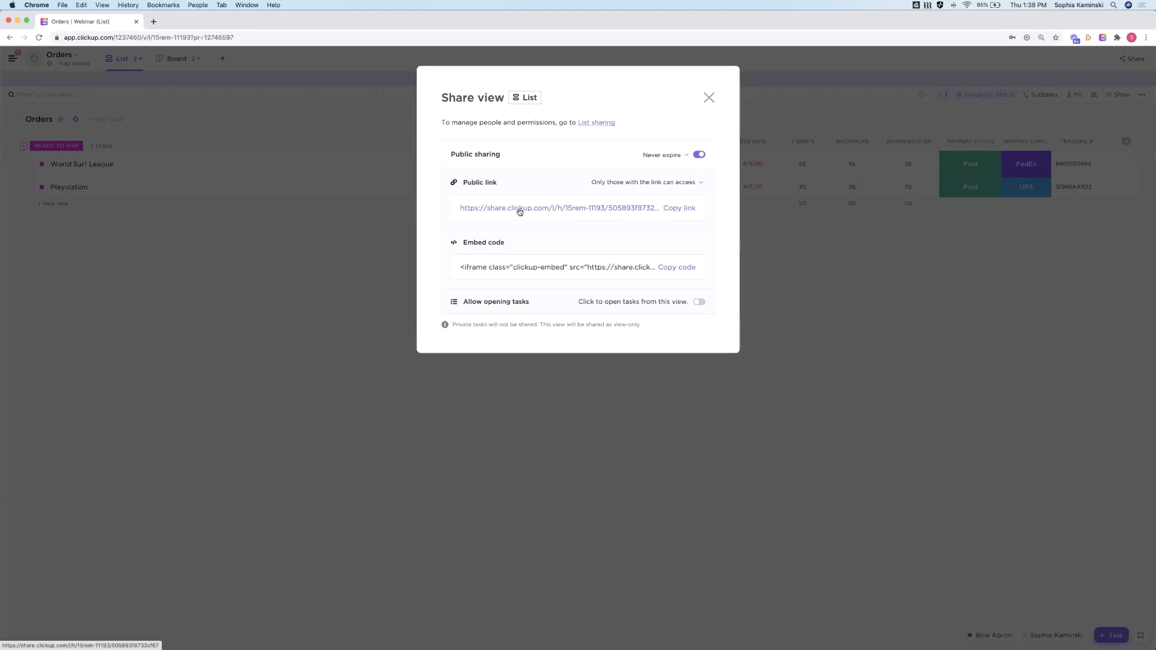
left_click(664, 154)
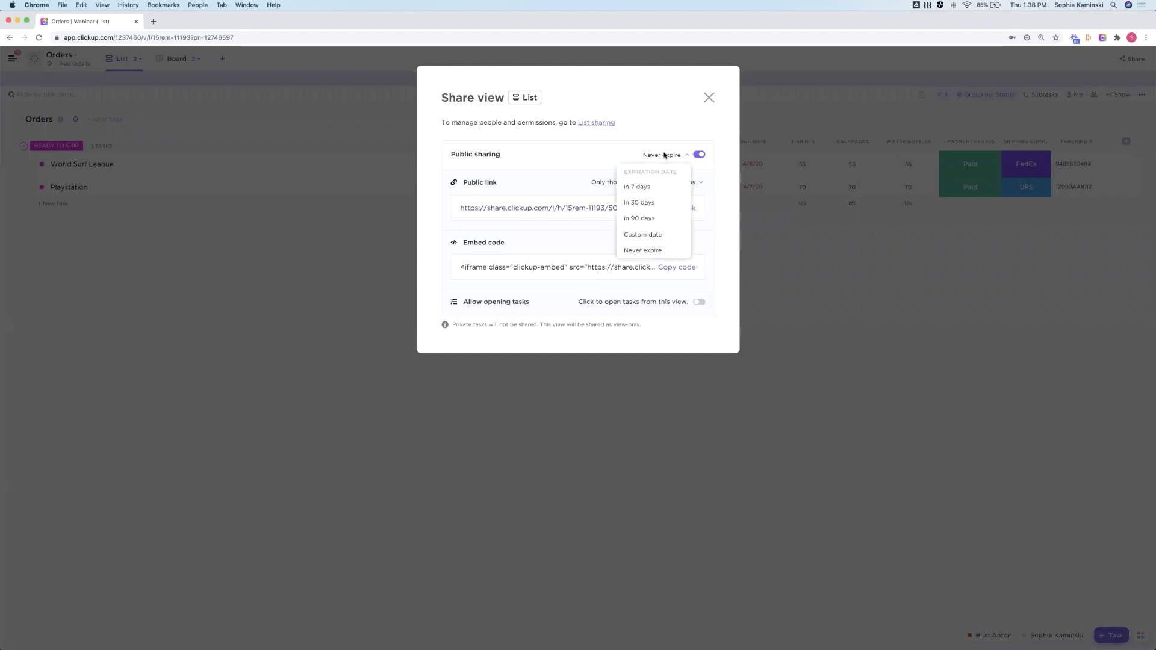
left_click(647, 191)
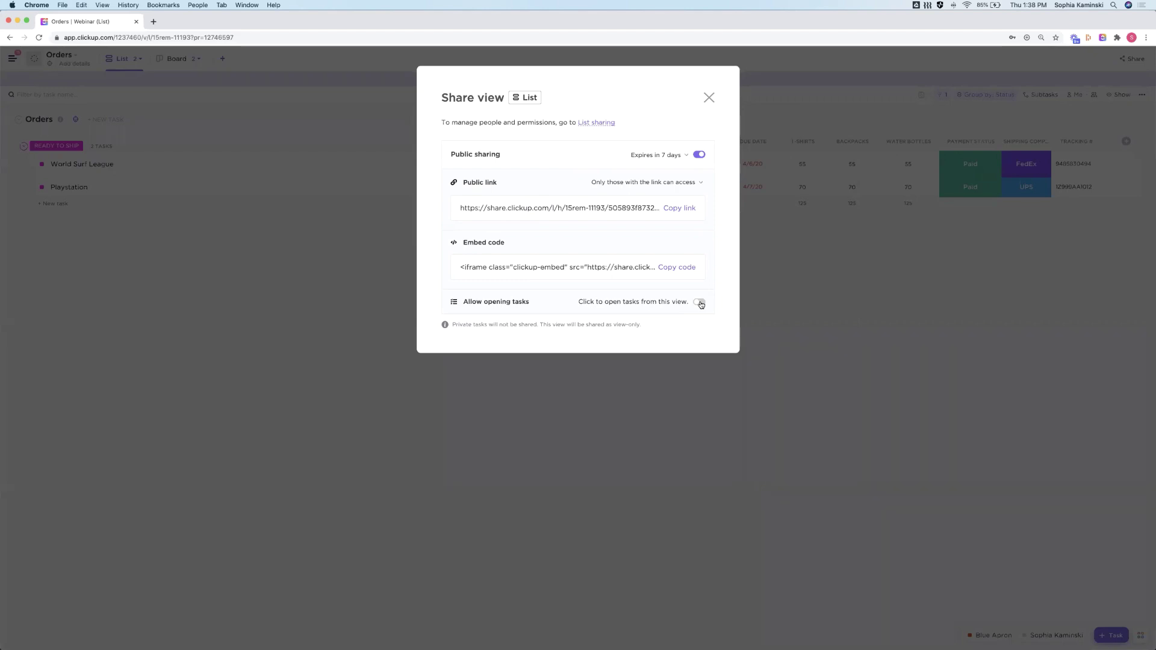
Allow opening tasks from the shared view with comments hidden, and copy the public link
left_click(701, 304)
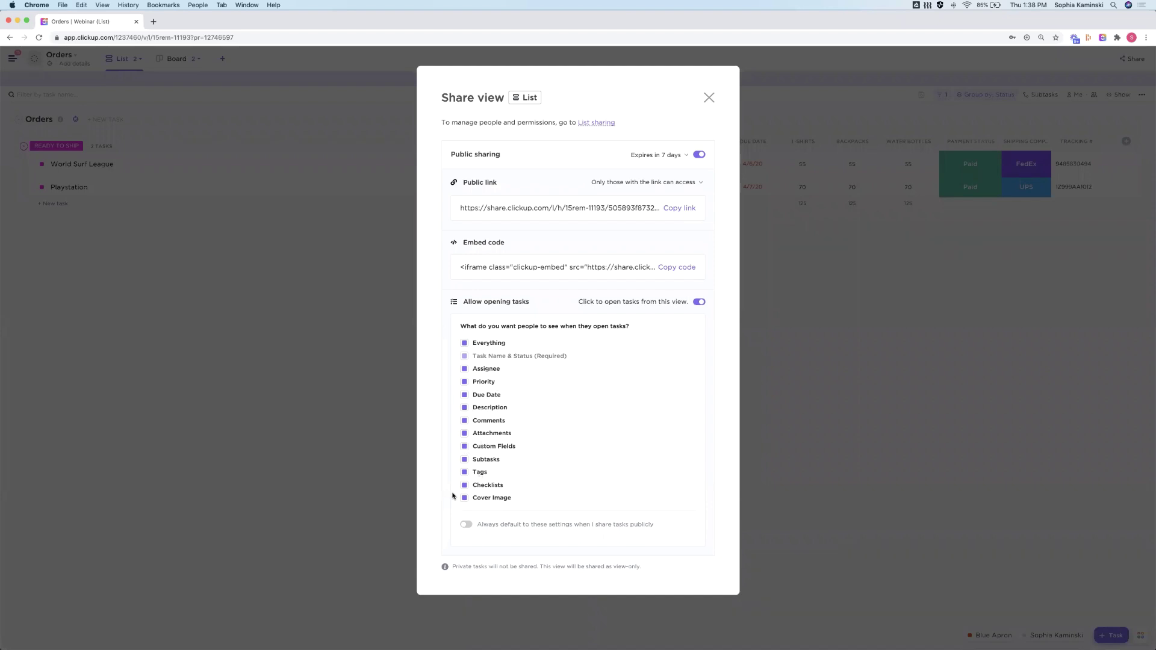
left_click(464, 421)
left_click(464, 382)
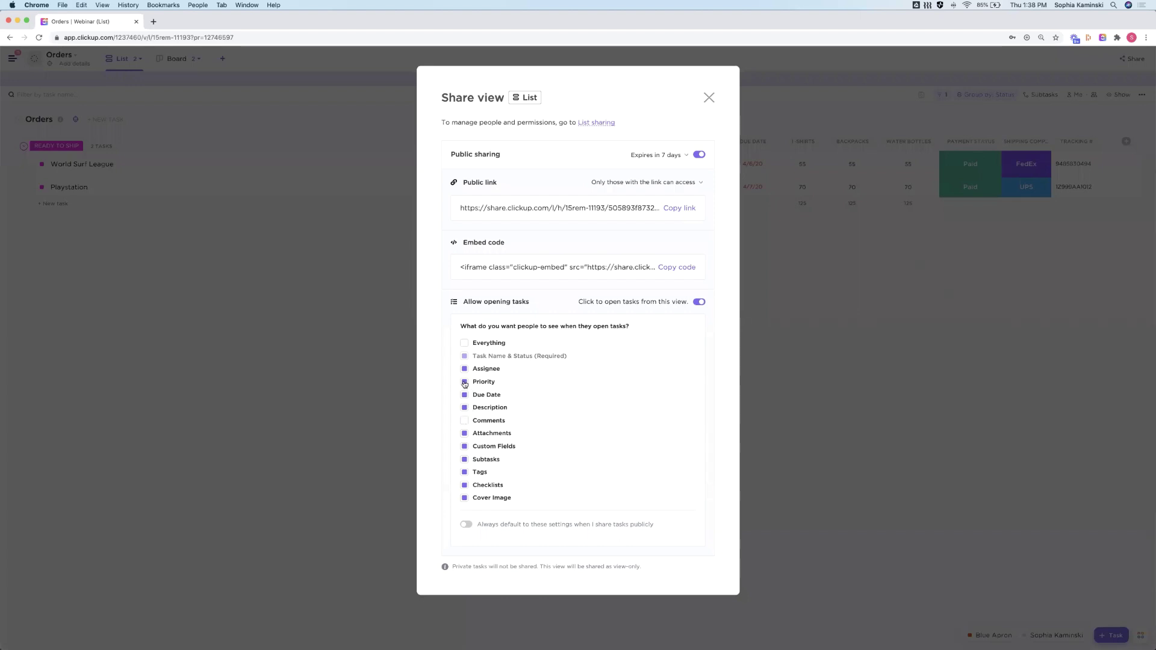
left_click(464, 447)
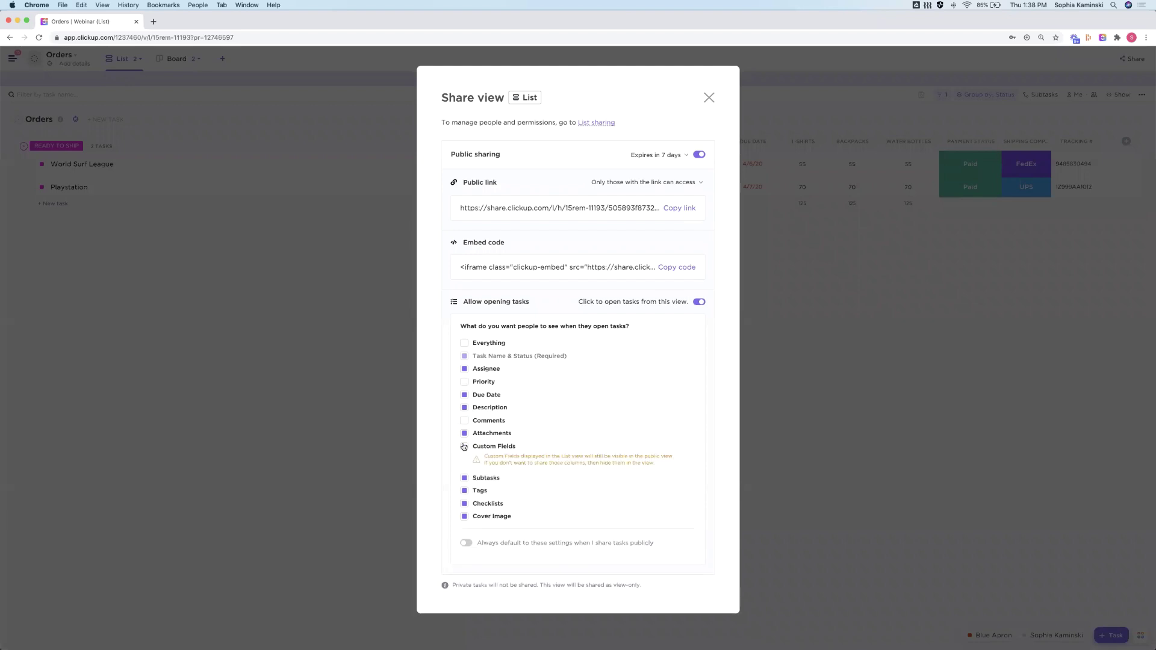
left_click(463, 447)
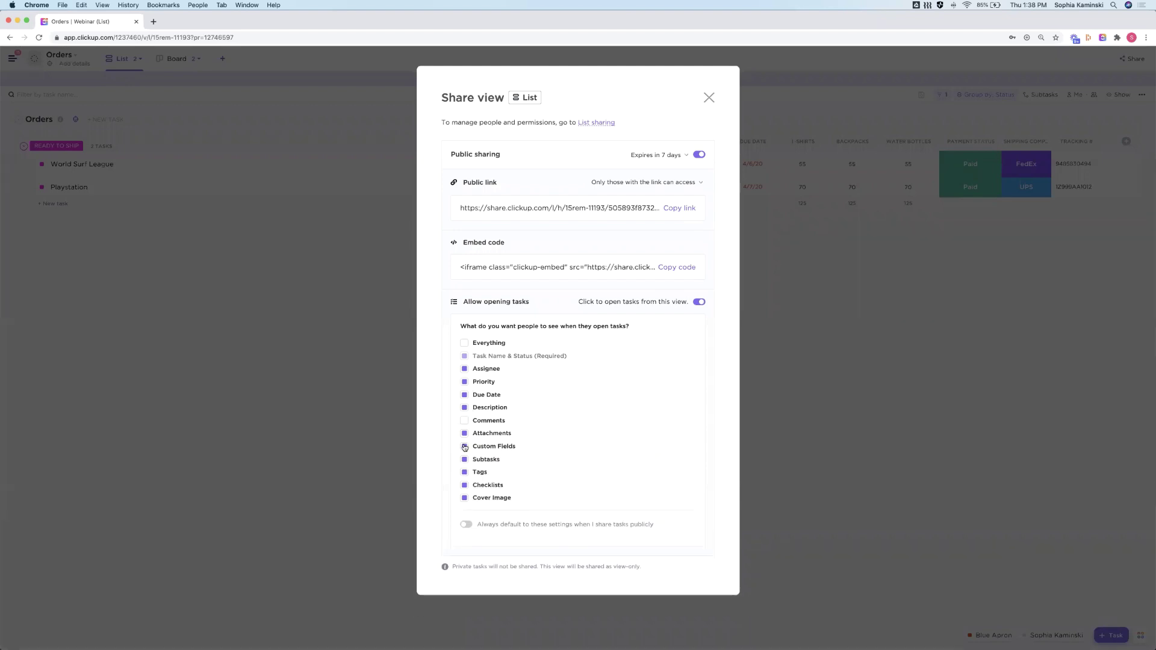
left_click(688, 208)
left_click(708, 98)
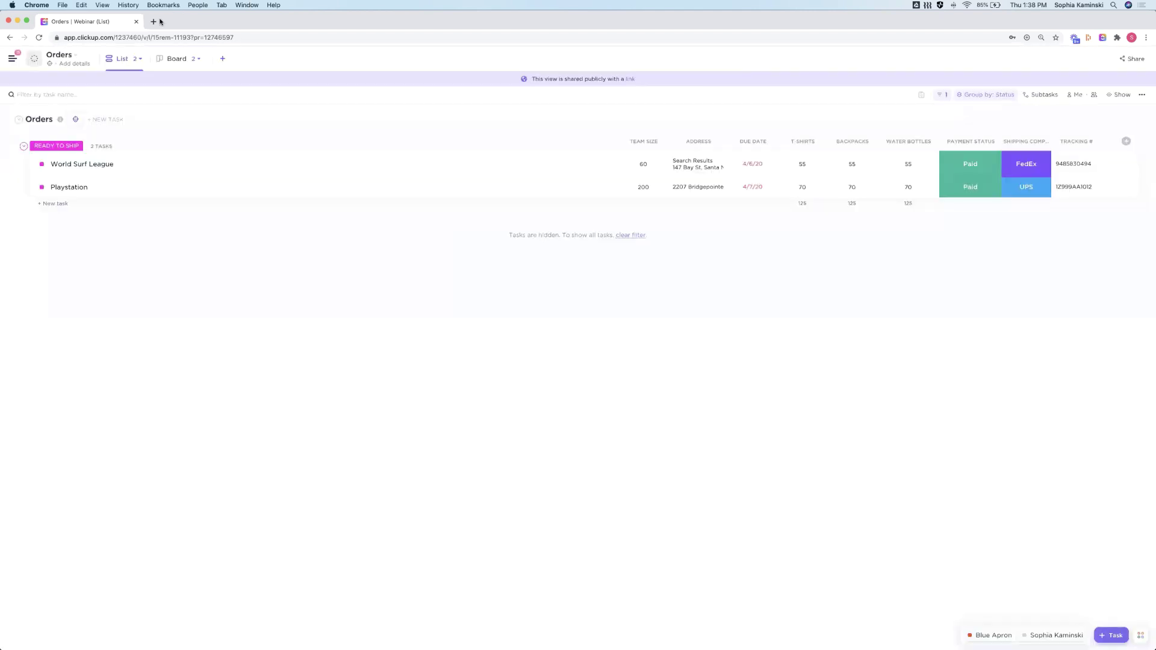
left_click(154, 21)
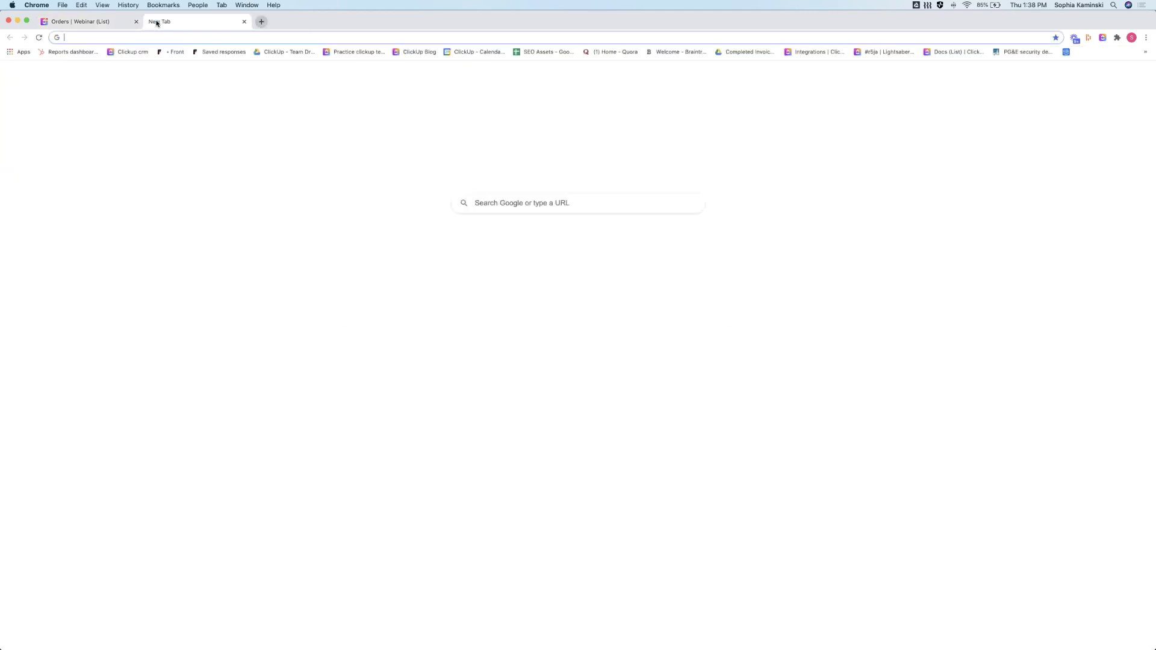
Load the public link, view World Surf League, go back to the list, and close the tab
key("Return")
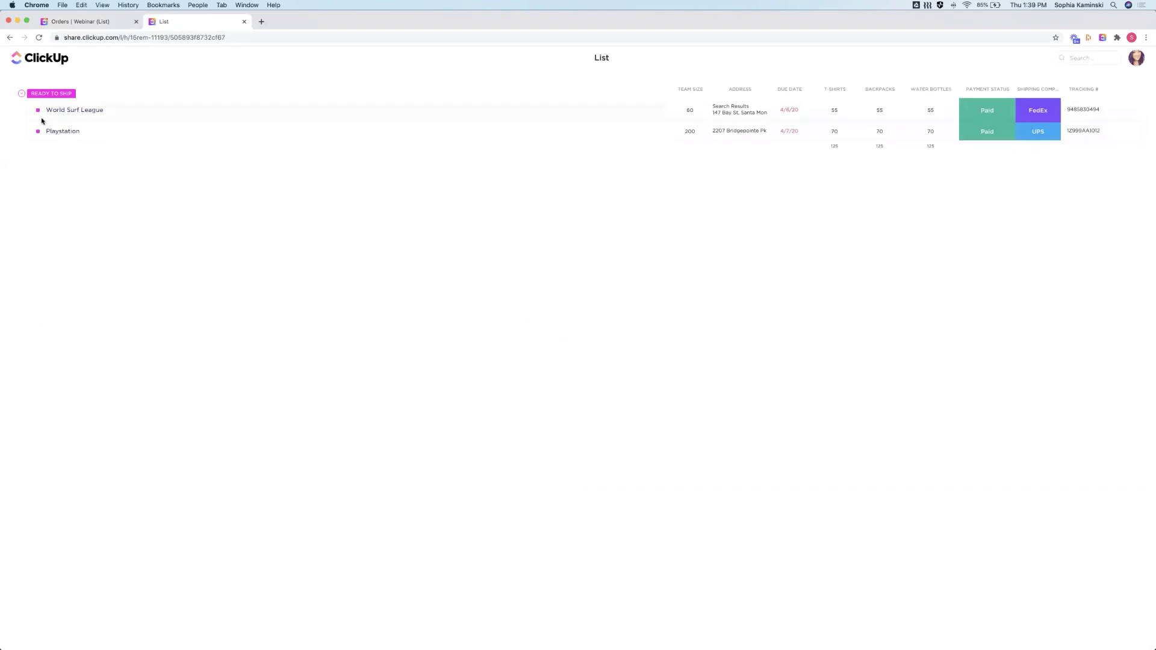
left_click(74, 111)
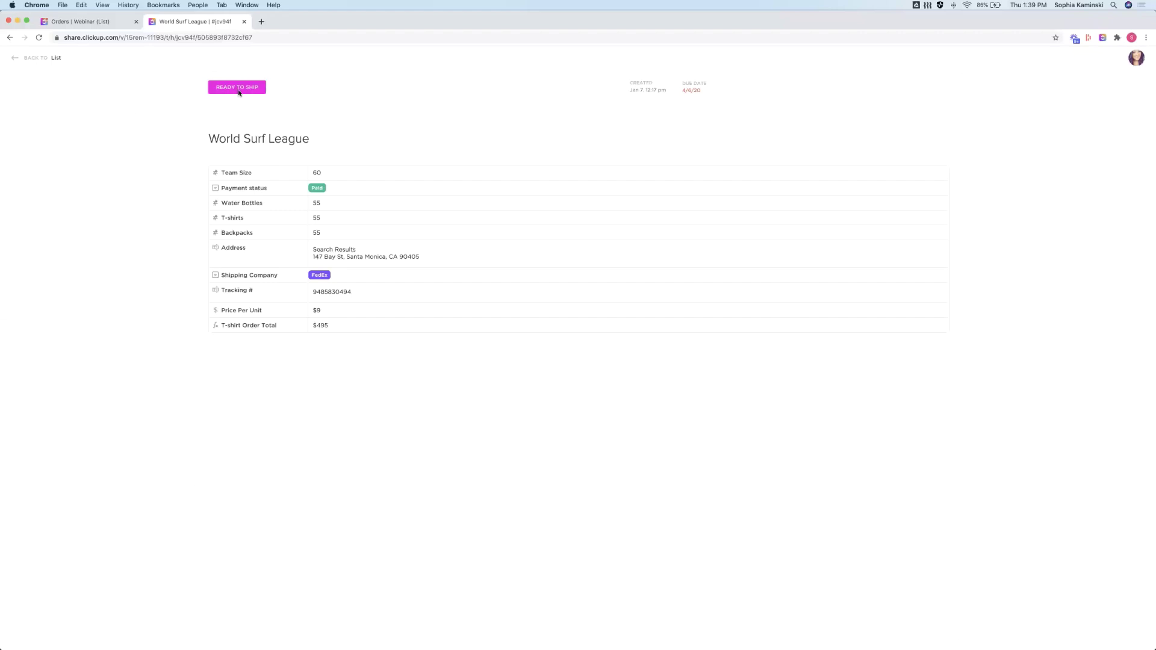
left_click(43, 58)
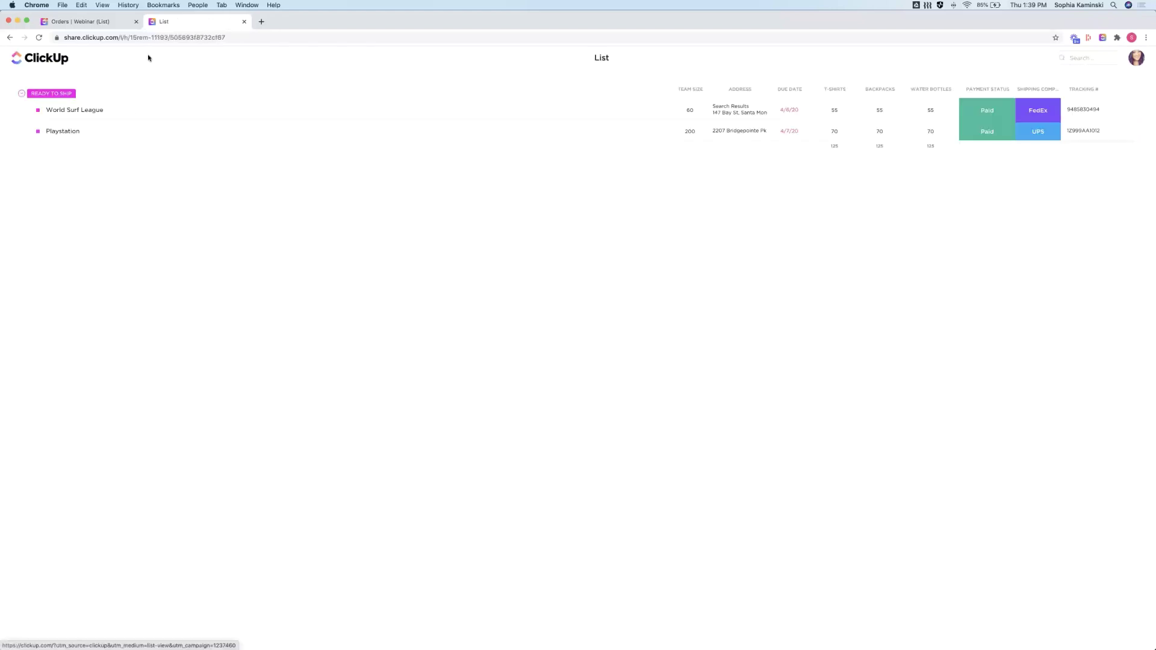
left_click(245, 22)
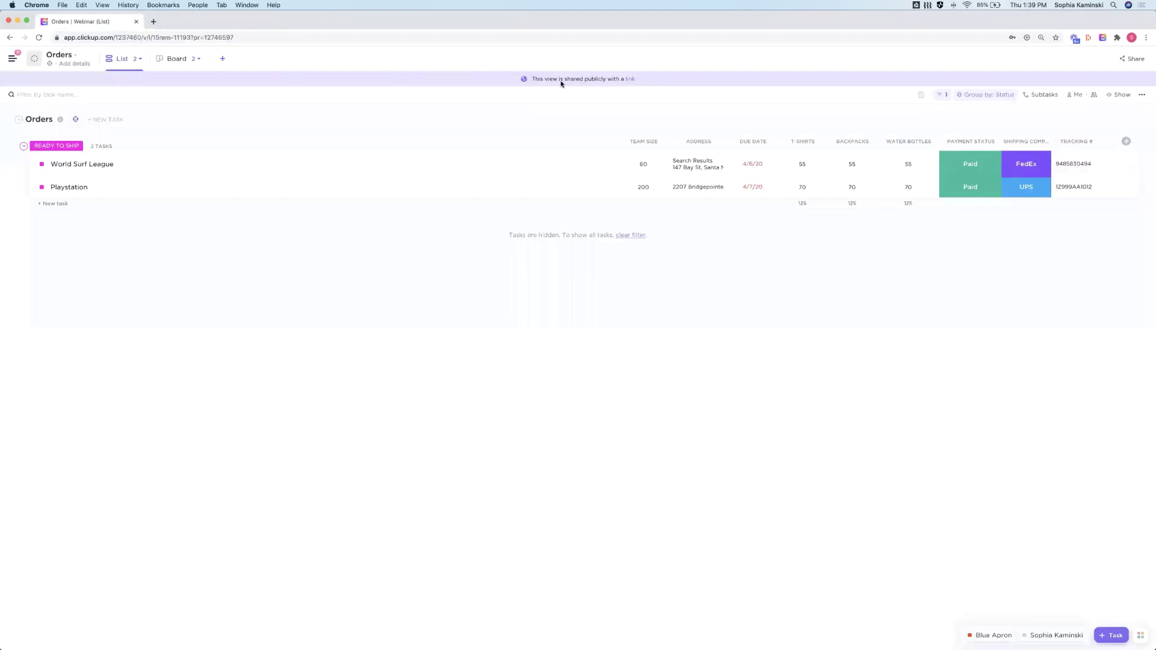
Make sure public sharing is off for the World Surf League task, then close it
left_click(73, 166)
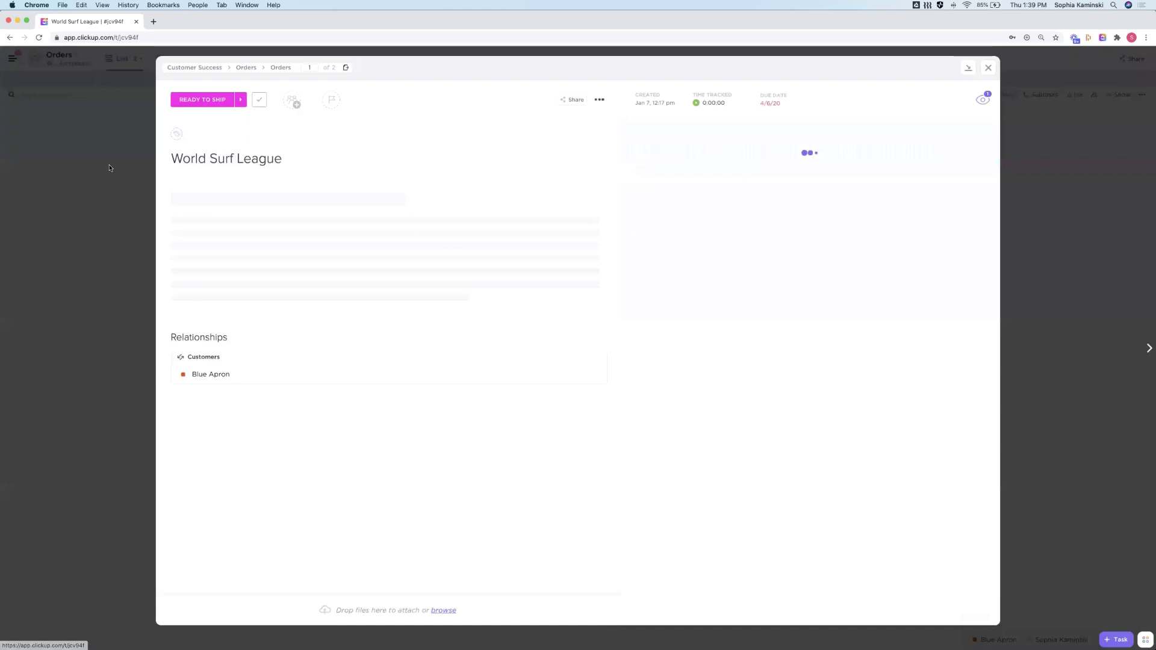
left_click(572, 100)
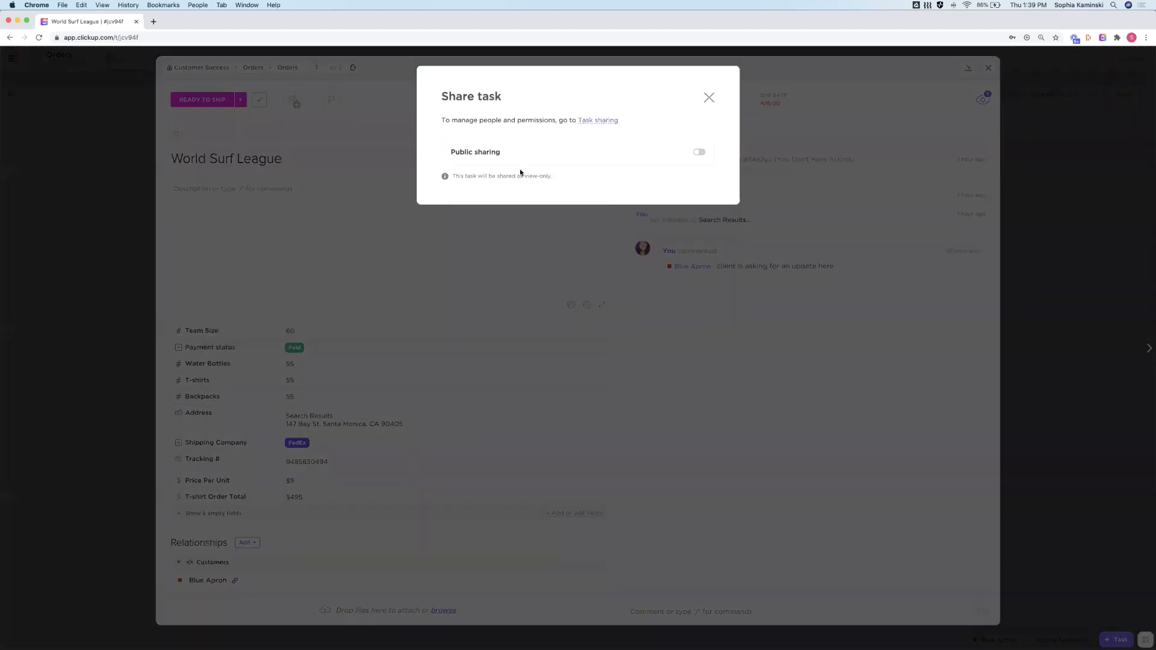
left_click(700, 152)
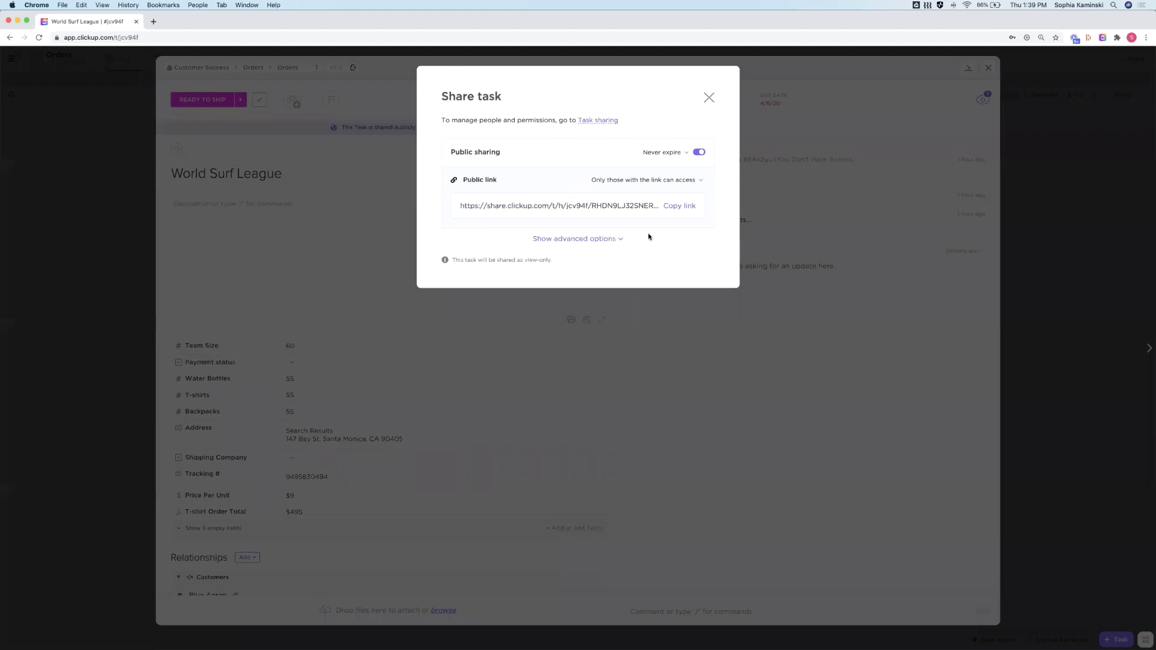
left_click(698, 152)
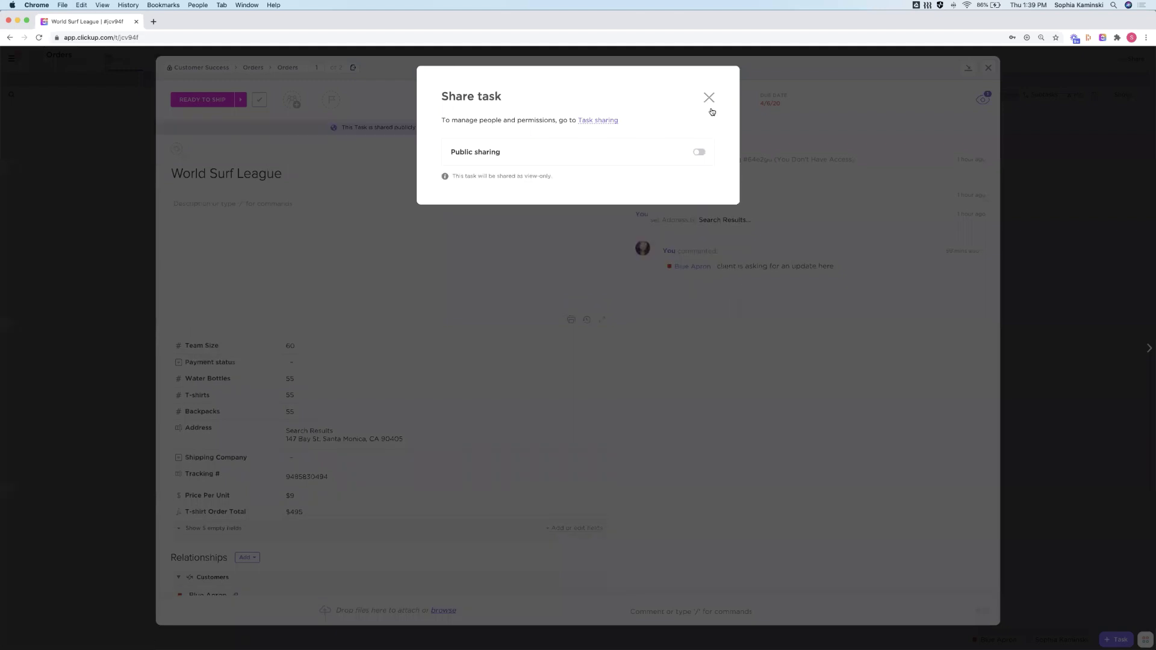
left_click(710, 98)
left_click(989, 68)
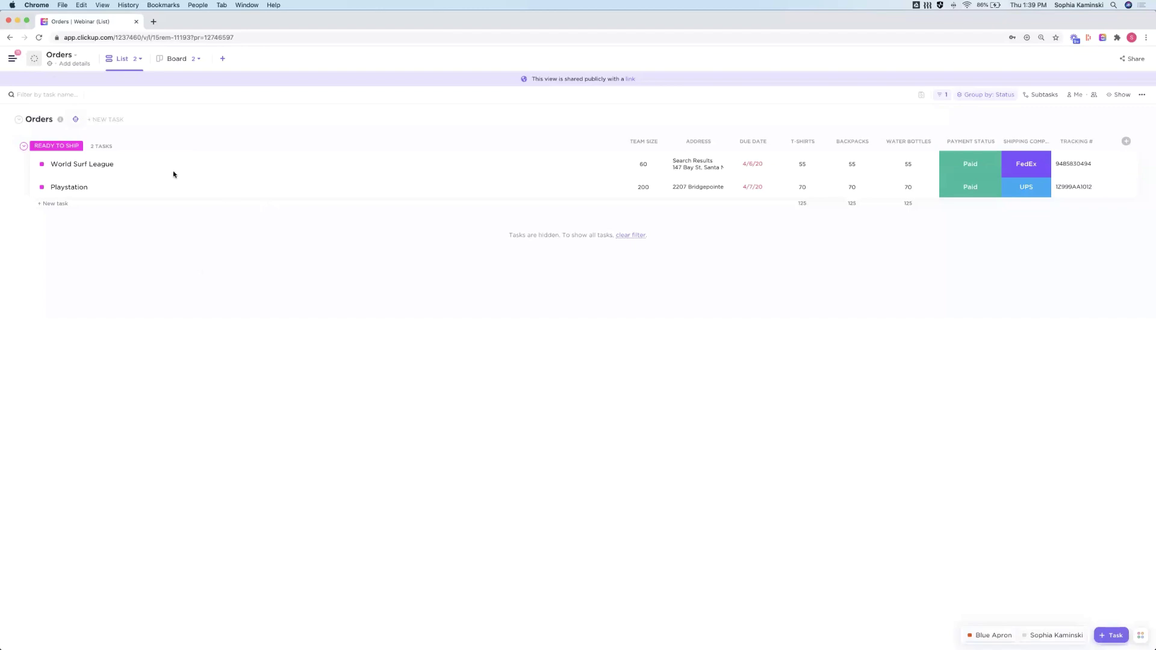
Turn off public sharing for the Orders view and reopen the navigation sidebar
left_click(1132, 58)
left_click(700, 156)
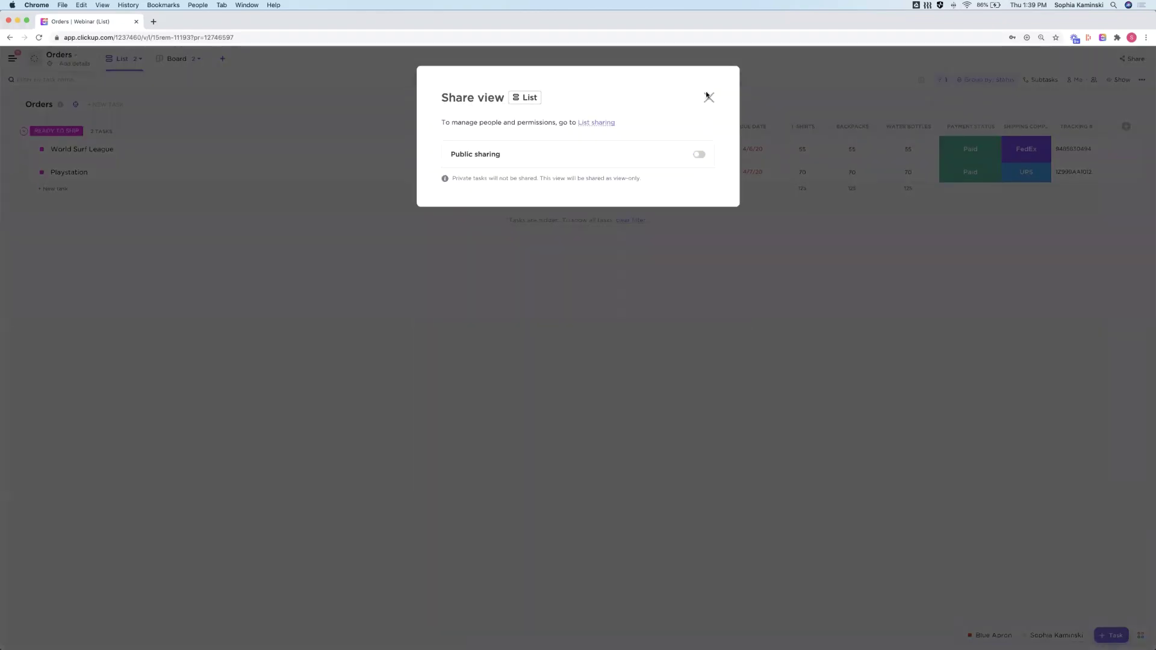
left_click(709, 98)
left_click(12, 58)
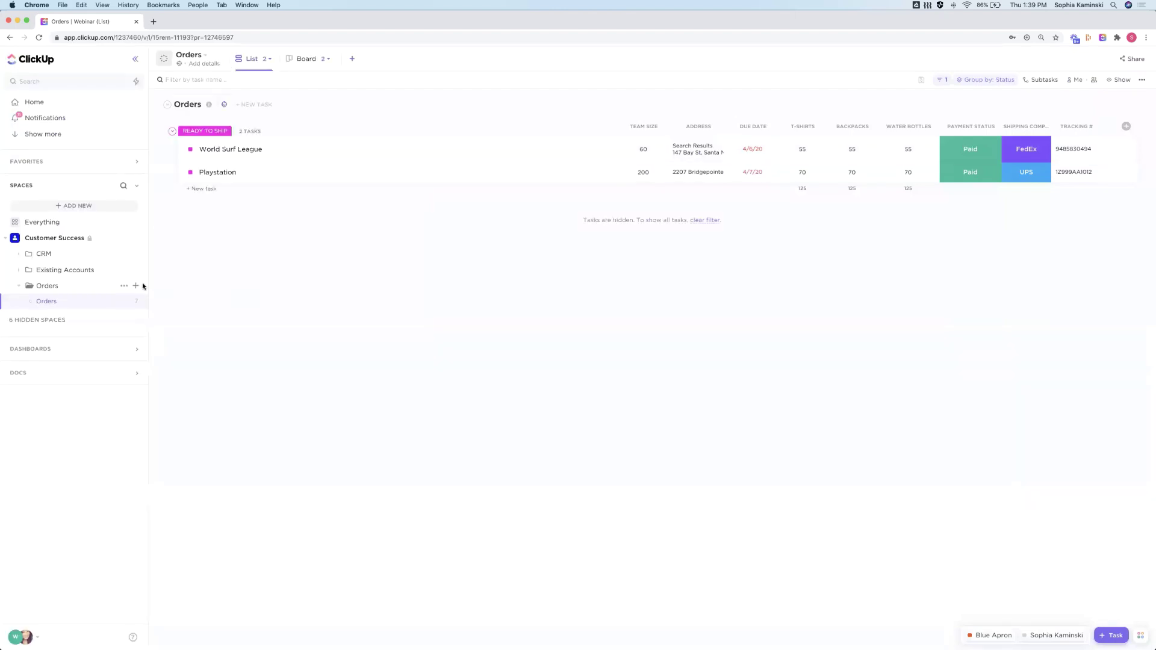
Open Existing Accounts > Sales forms and dismiss the Add View panel without adding a view
left_click(76, 285)
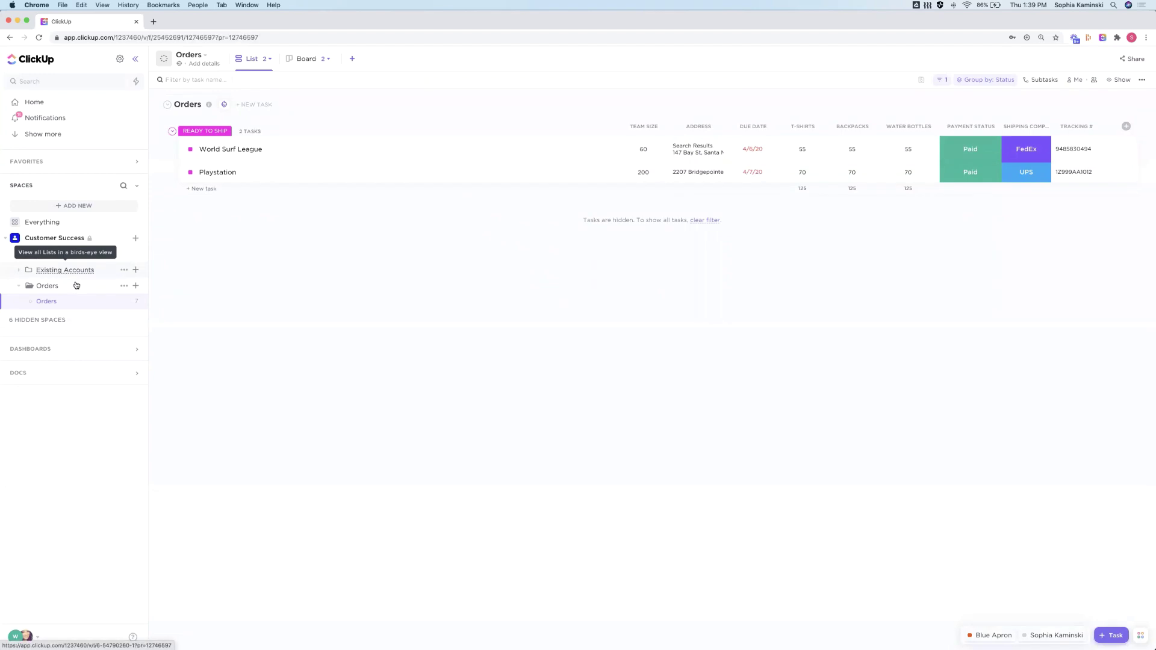
left_click(64, 270)
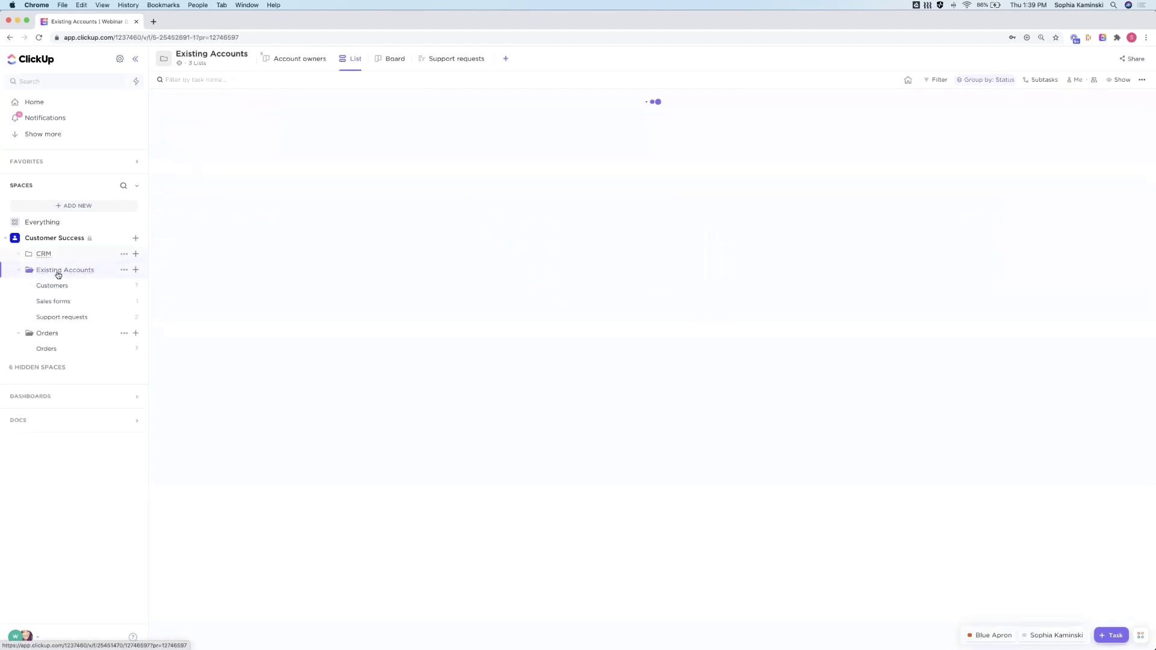
left_click(65, 308)
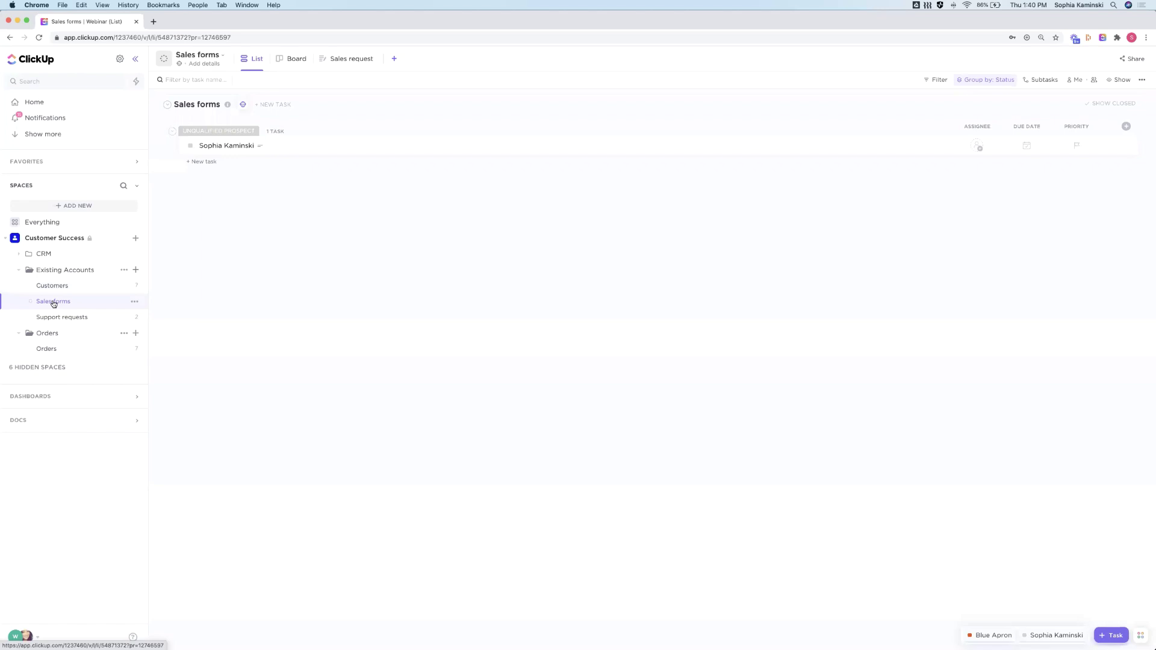
left_click(395, 59)
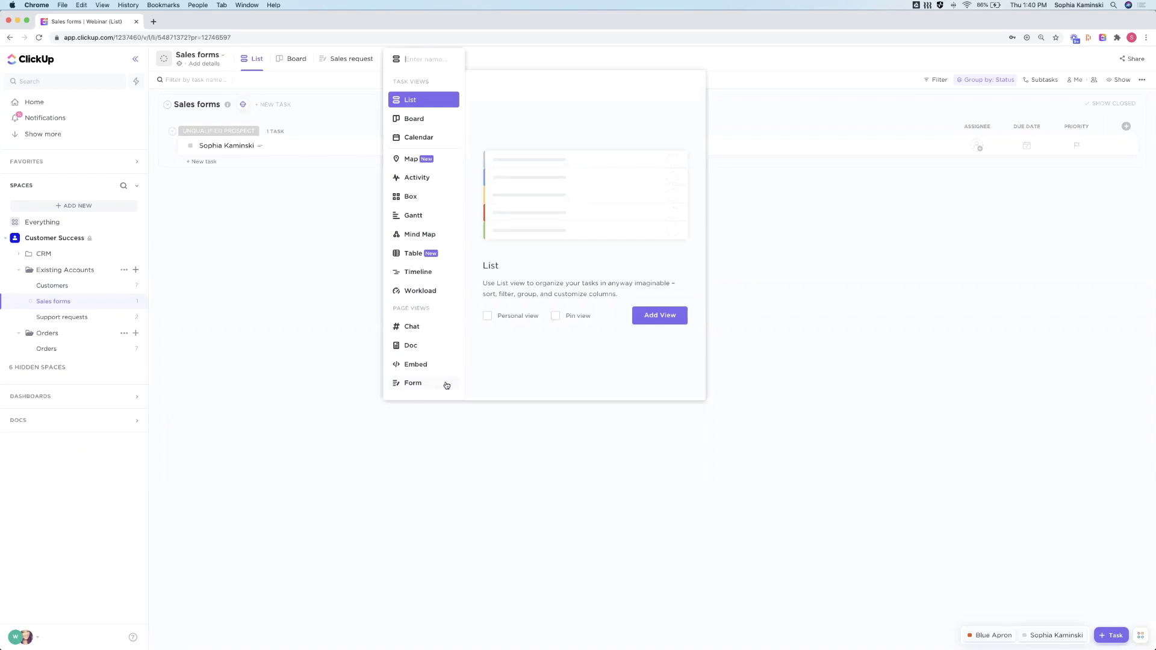
left_click(302, 323)
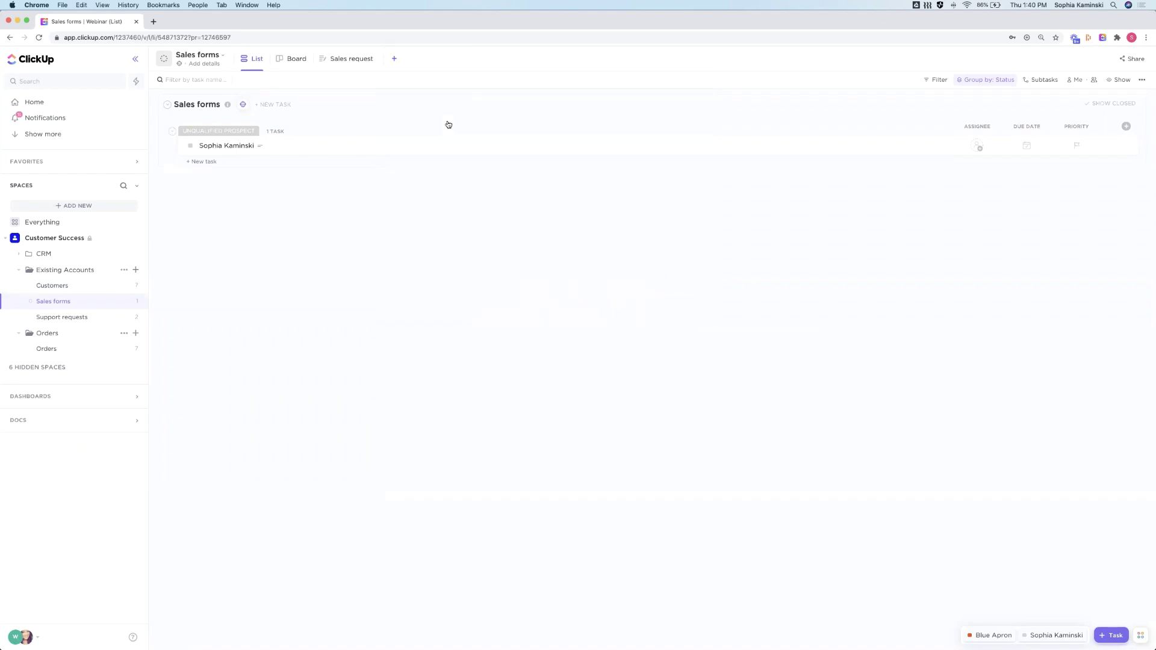
On the Sales request form, drag the Email field under Your name and label it 'Your email'
left_click(341, 63)
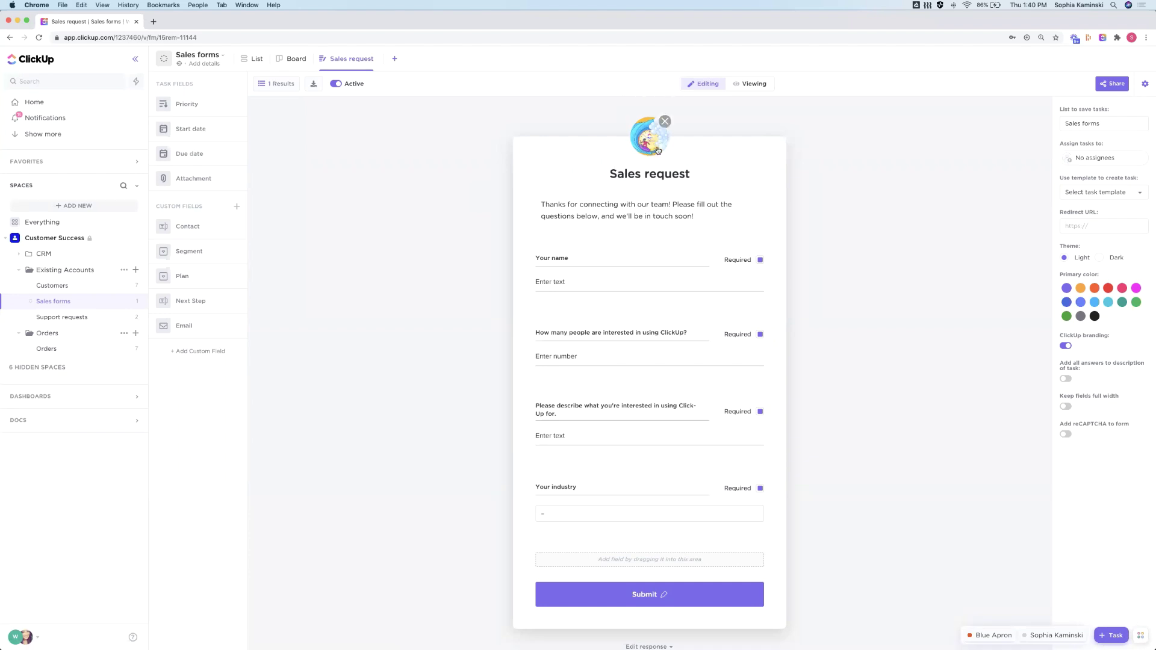
left_click(564, 218)
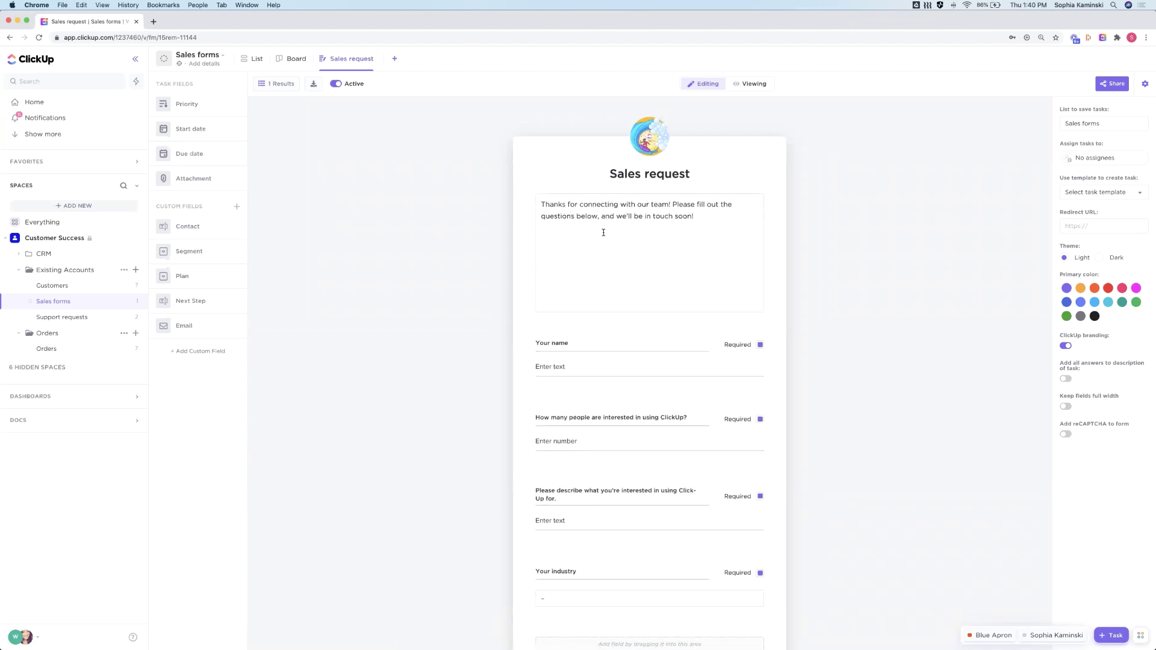
left_click(421, 235)
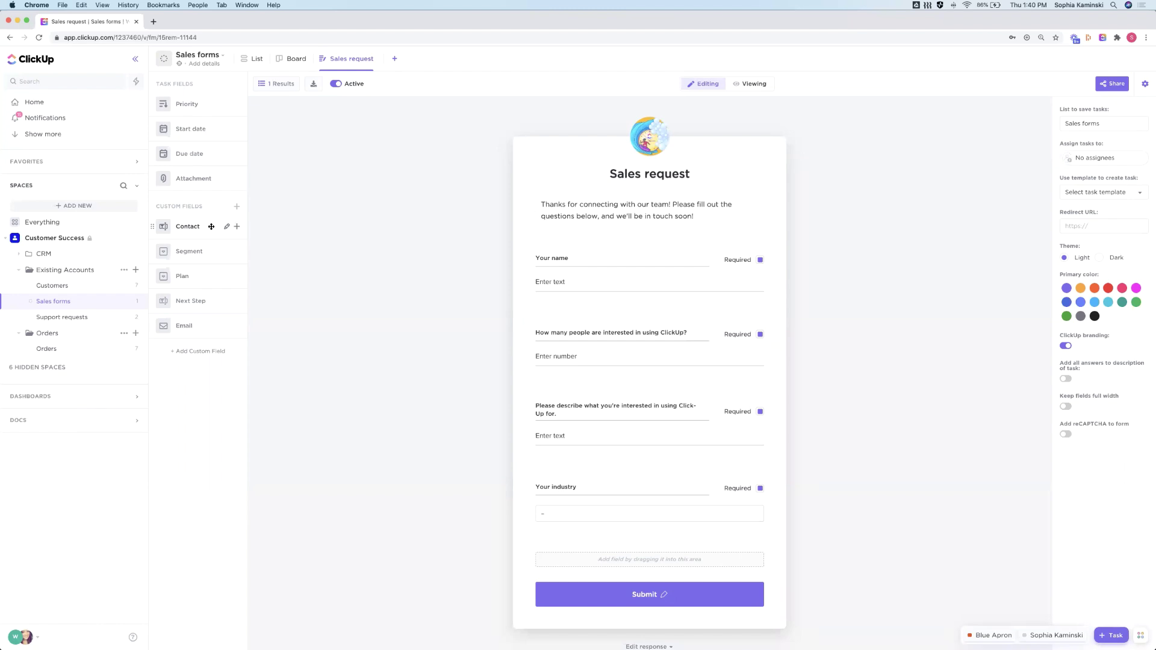
scroll(601, 356, "down", 1)
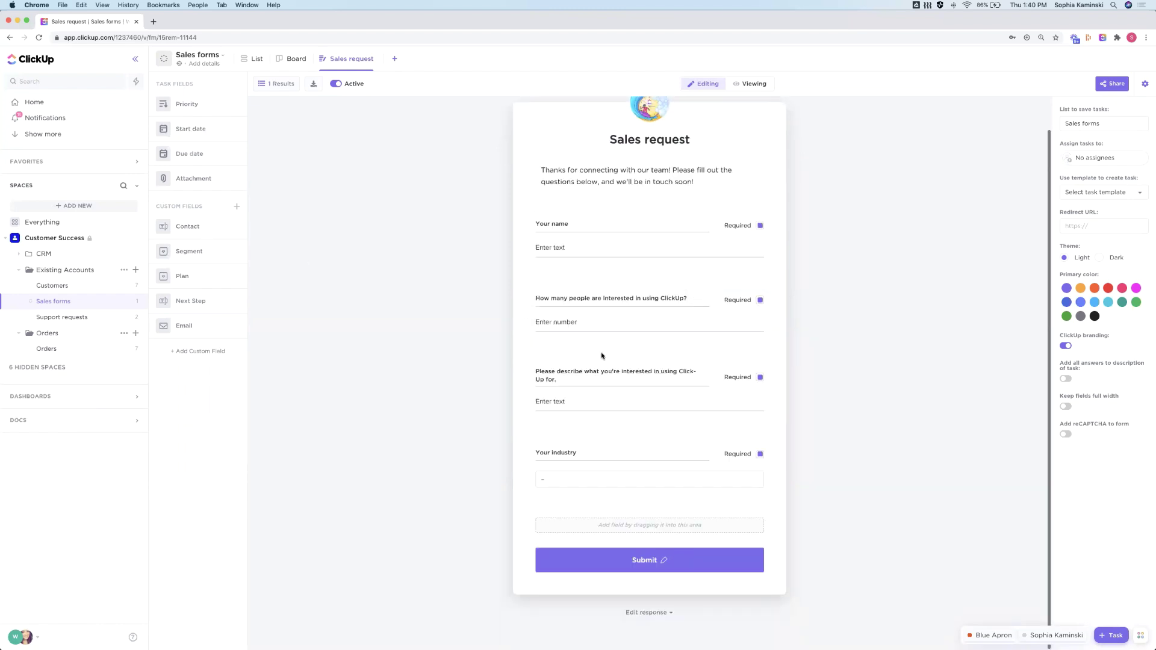
left_click_drag(175, 336, 533, 297)
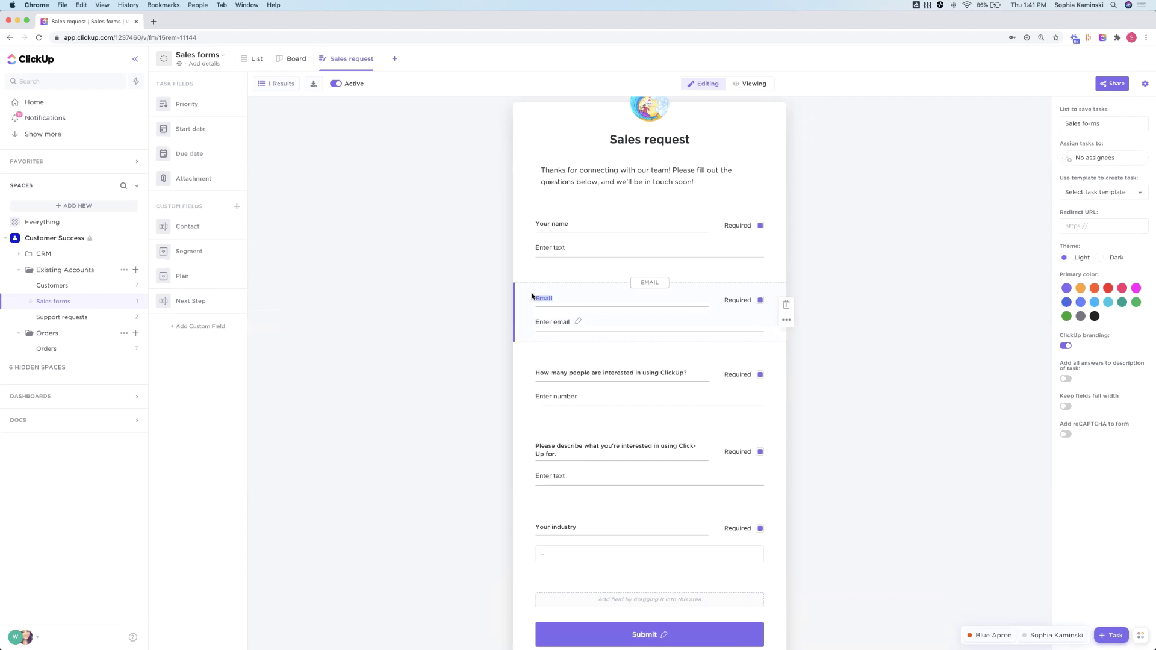
type("Your email")
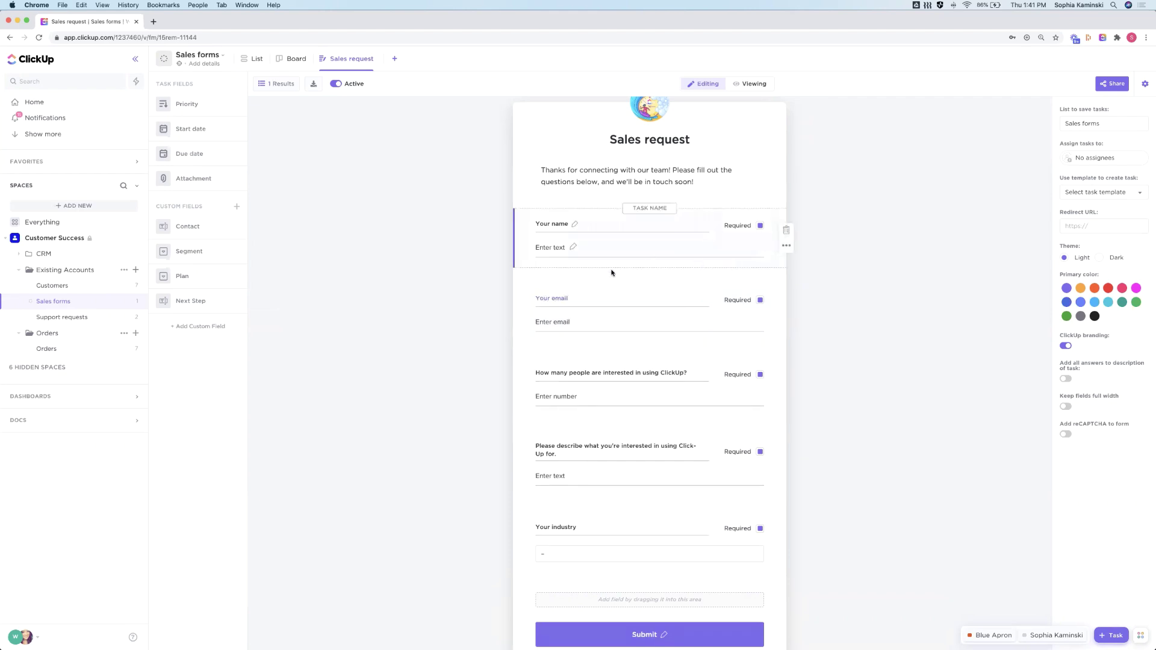
left_click(477, 302)
scroll(478, 302, "up", 1)
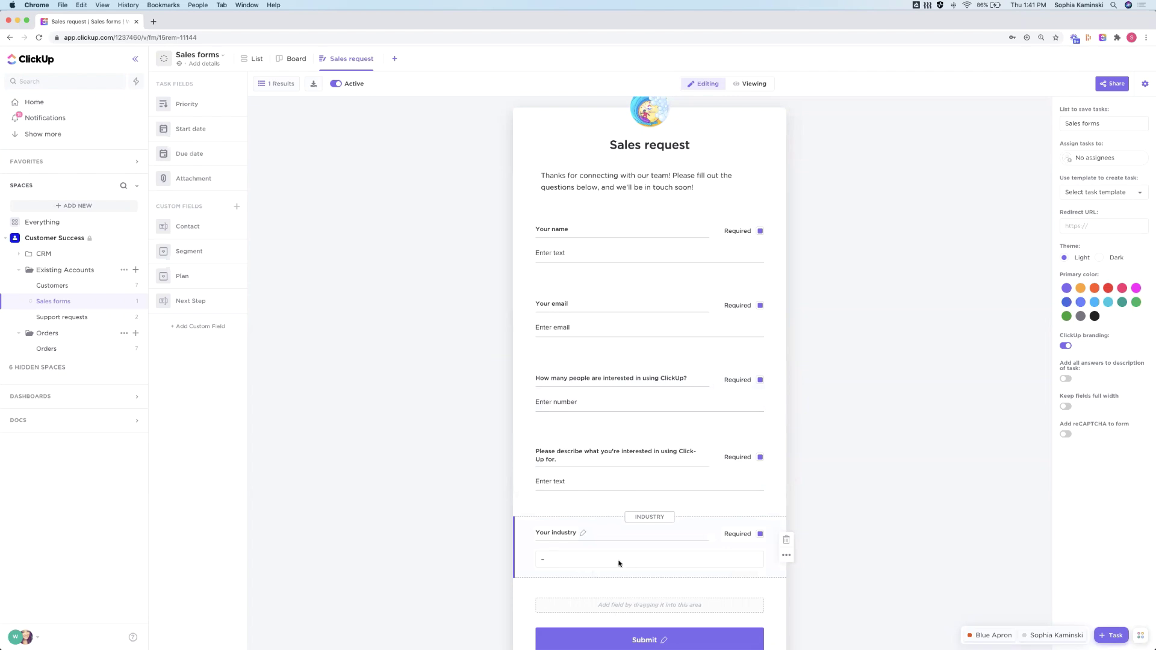
scroll(619, 563, "down", 3)
scroll(532, 390, "up", 4)
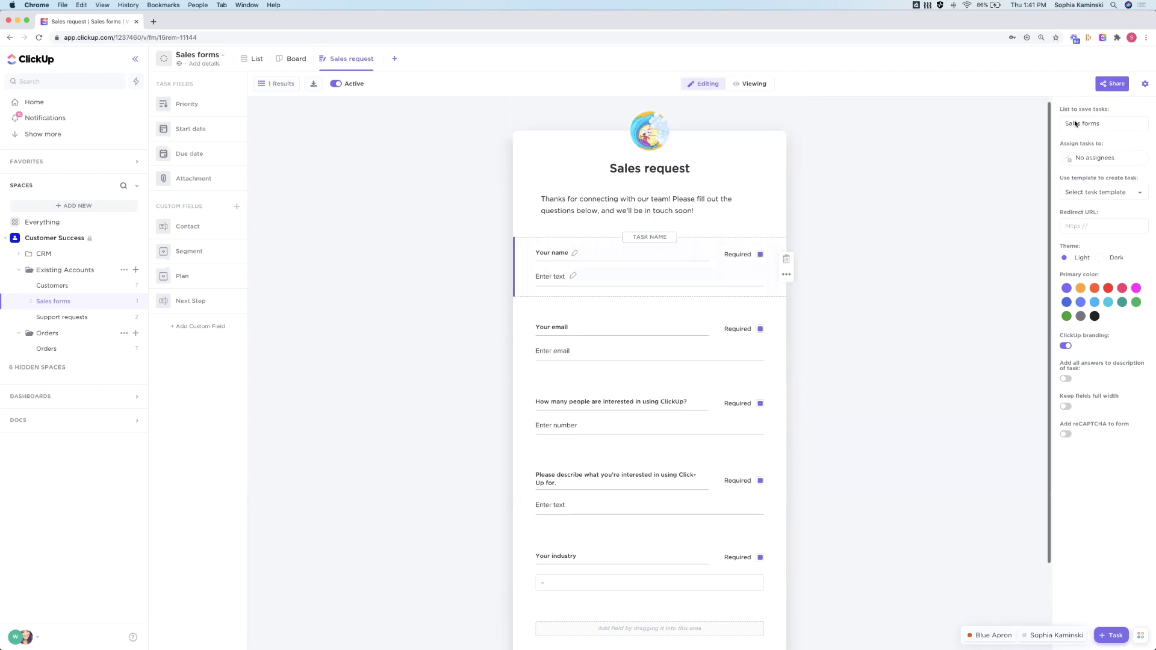
Copy the Sales request form's direct link from its Share options
left_click(1112, 86)
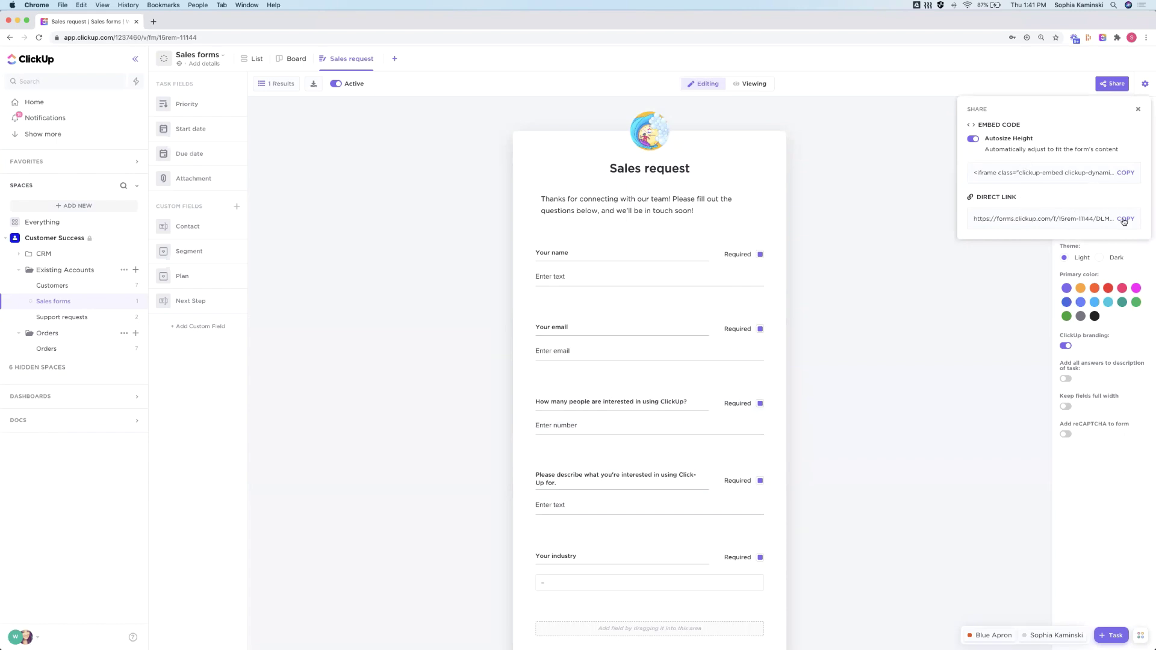
left_click(924, 210)
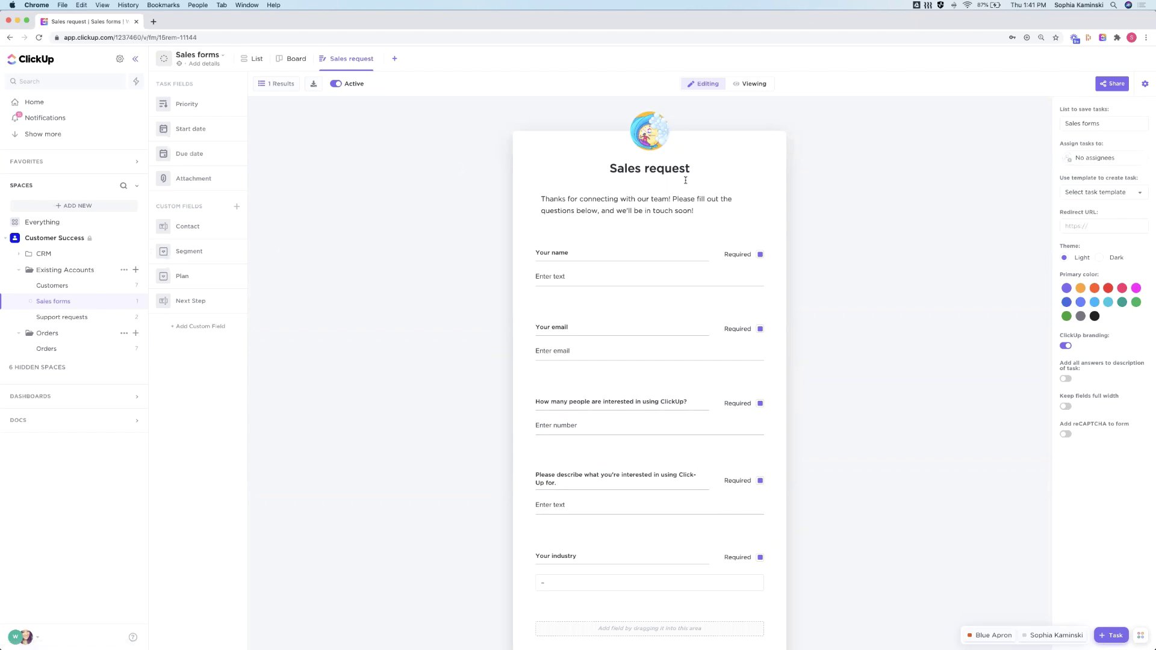
left_click(1110, 86)
left_click(1125, 219)
Load the copied Sales request form link in a new browser tab
left_click(476, 149)
left_click(153, 21)
key("super+v")
key("Return")
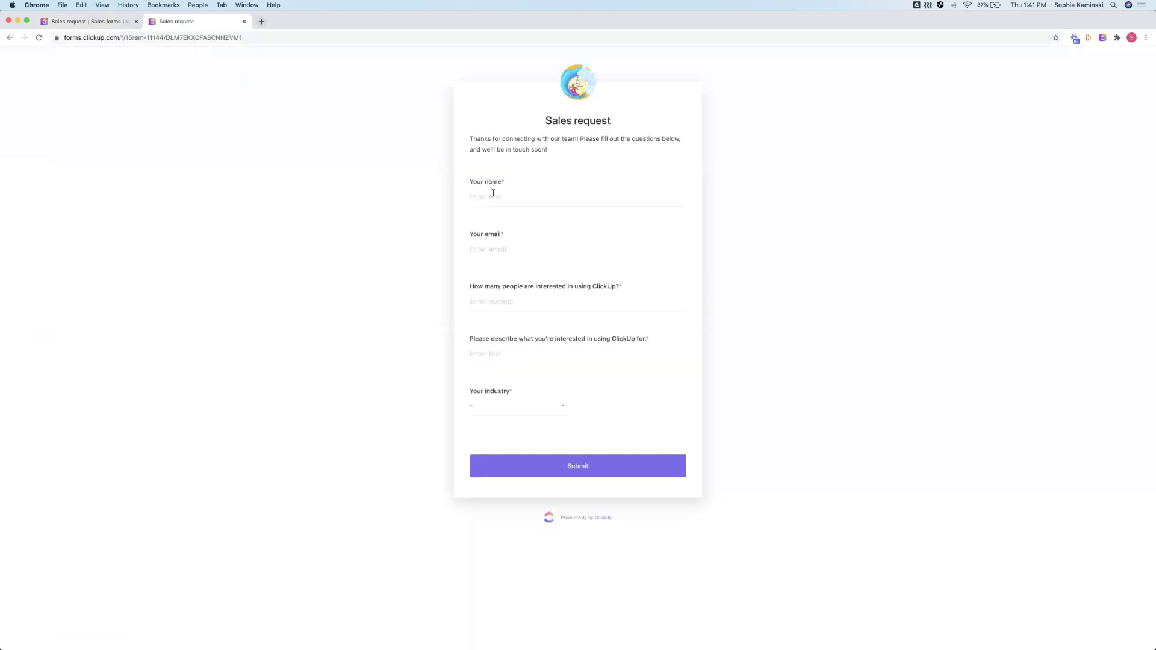
Submit a test response with name, e-mail, 25 people, a description and Retail industry, then close the tab
left_click(494, 195)
type("John Doe")
left_click(513, 303)
type("25")
left_click(483, 355)
type("drhdrhd")
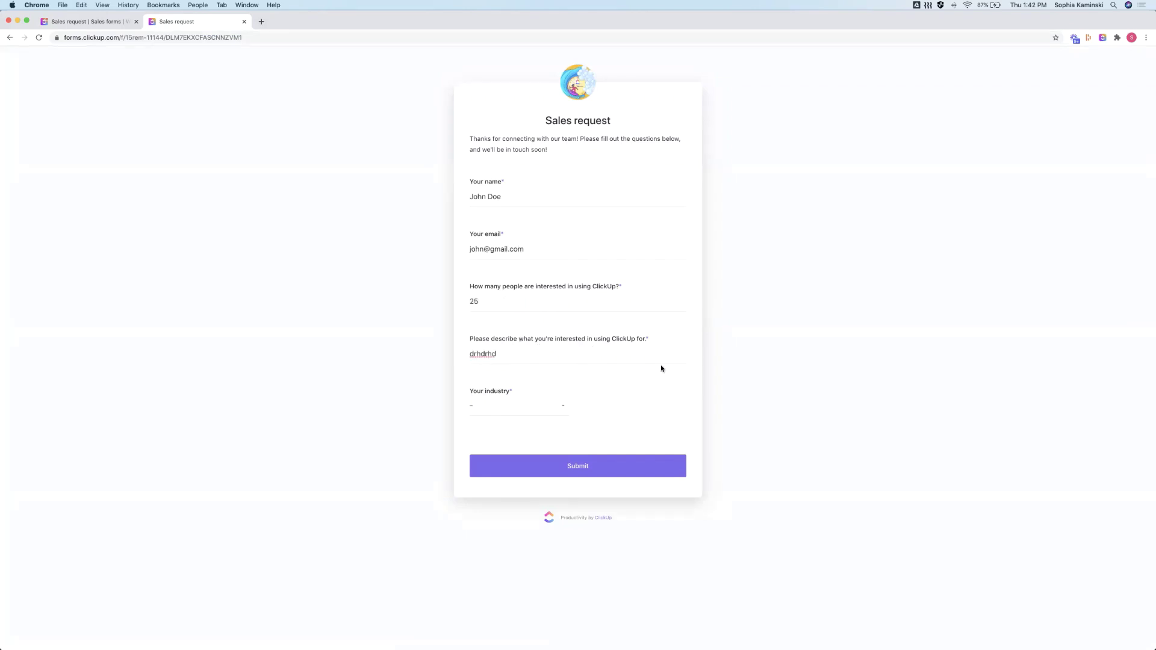
left_click(531, 411)
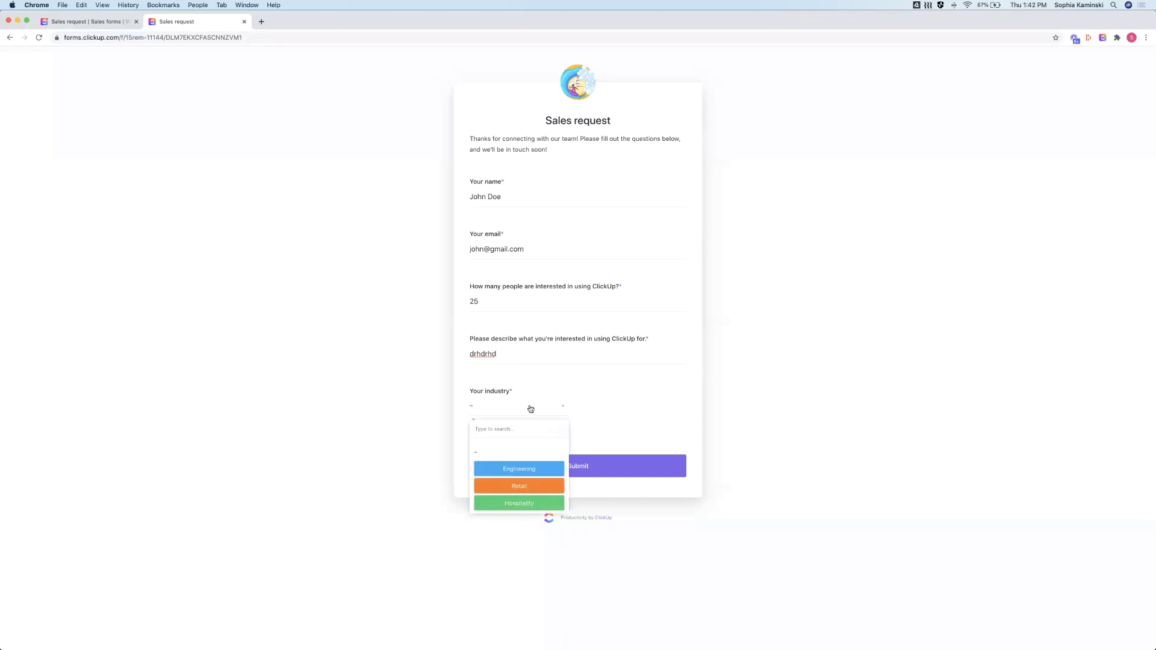
left_click(507, 486)
left_click(583, 477)
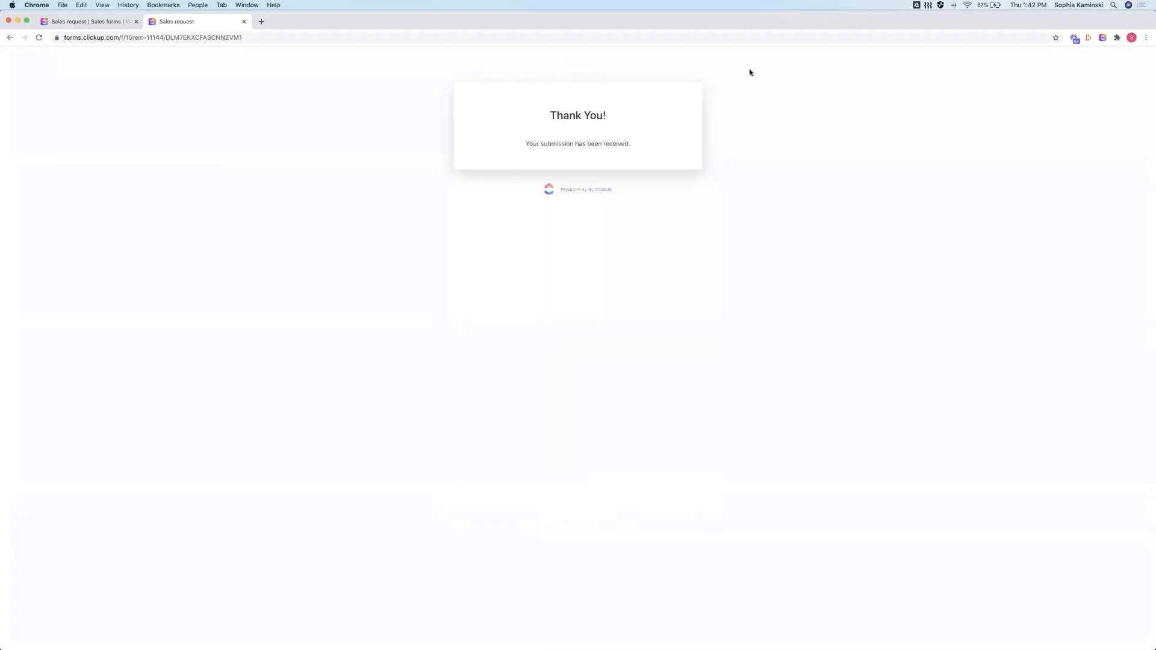
left_click(244, 22)
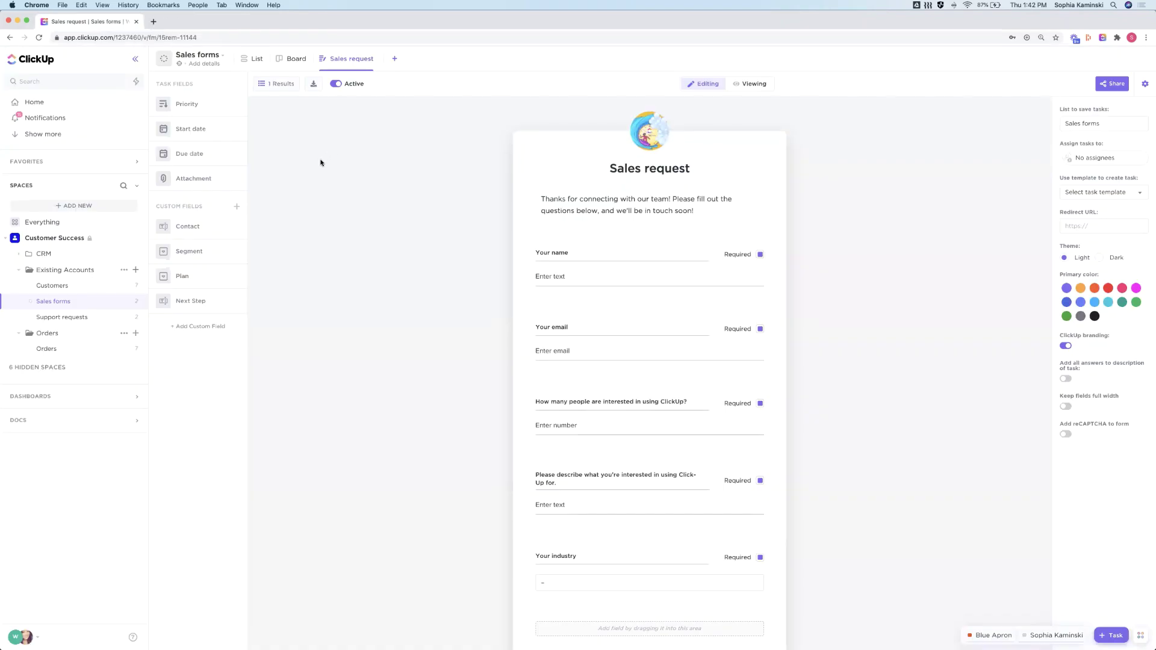
Open the newly submitted prospect task in the Sales forms list, review its answers and status, then close it
left_click(251, 58)
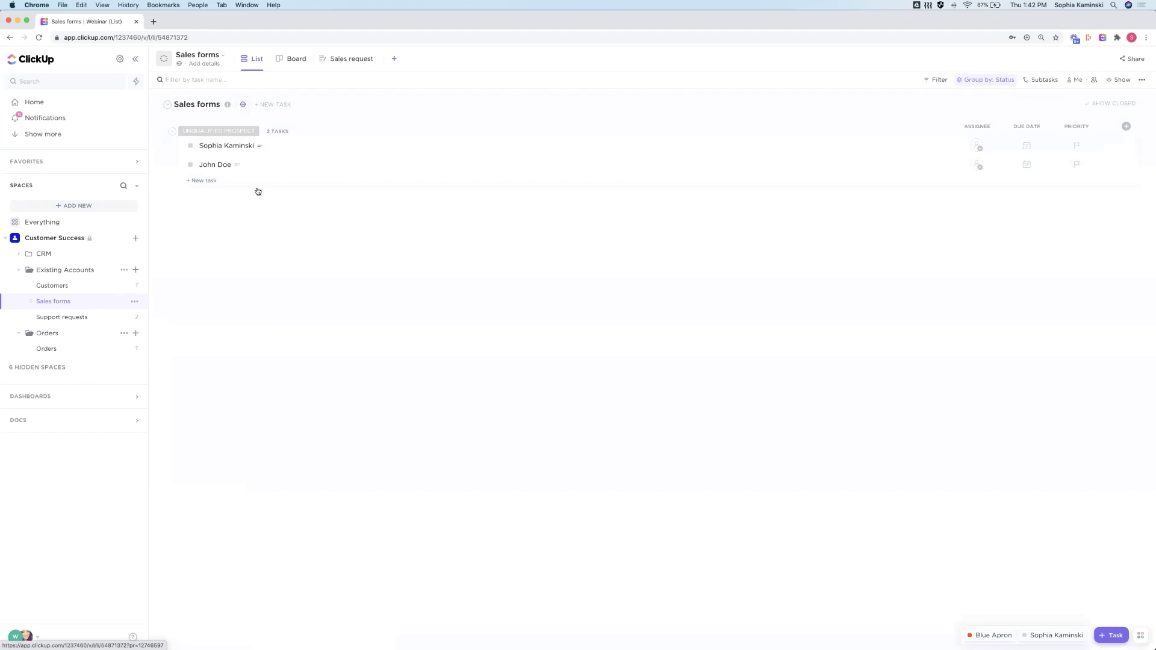
left_click(207, 168)
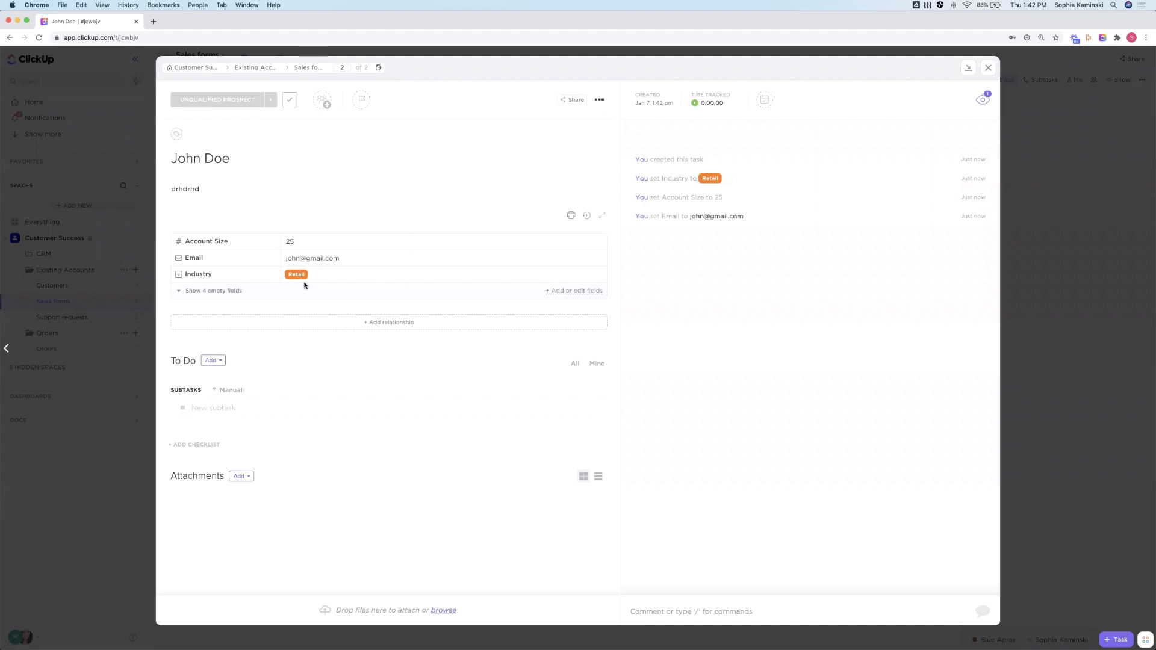
left_click(196, 200)
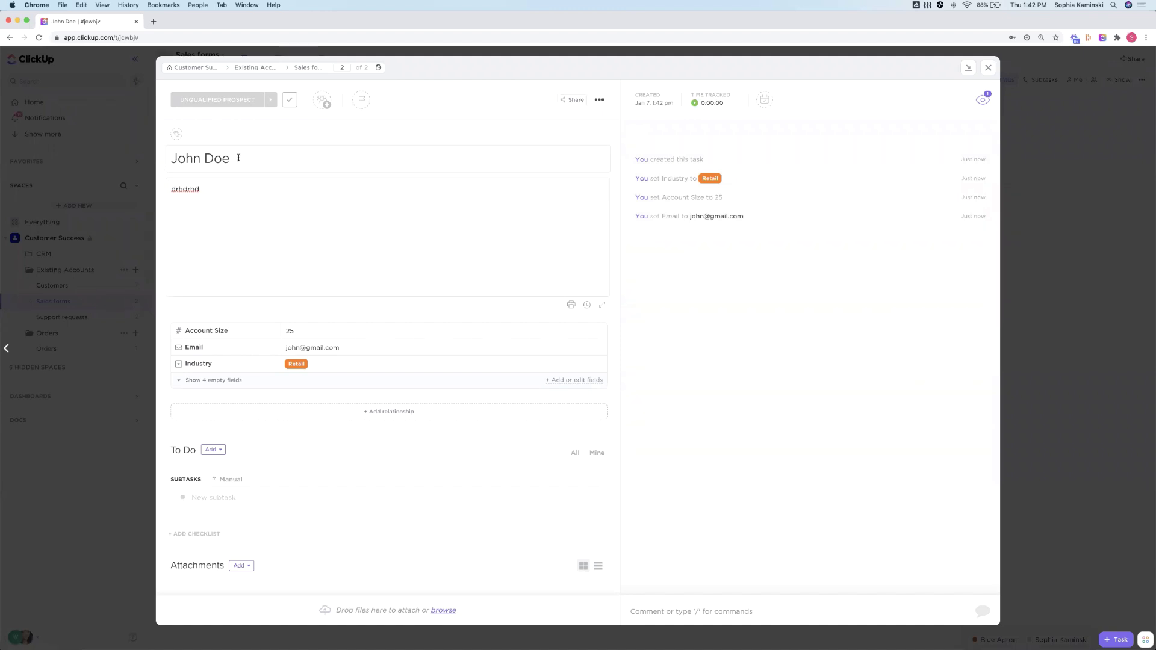
left_click(236, 106)
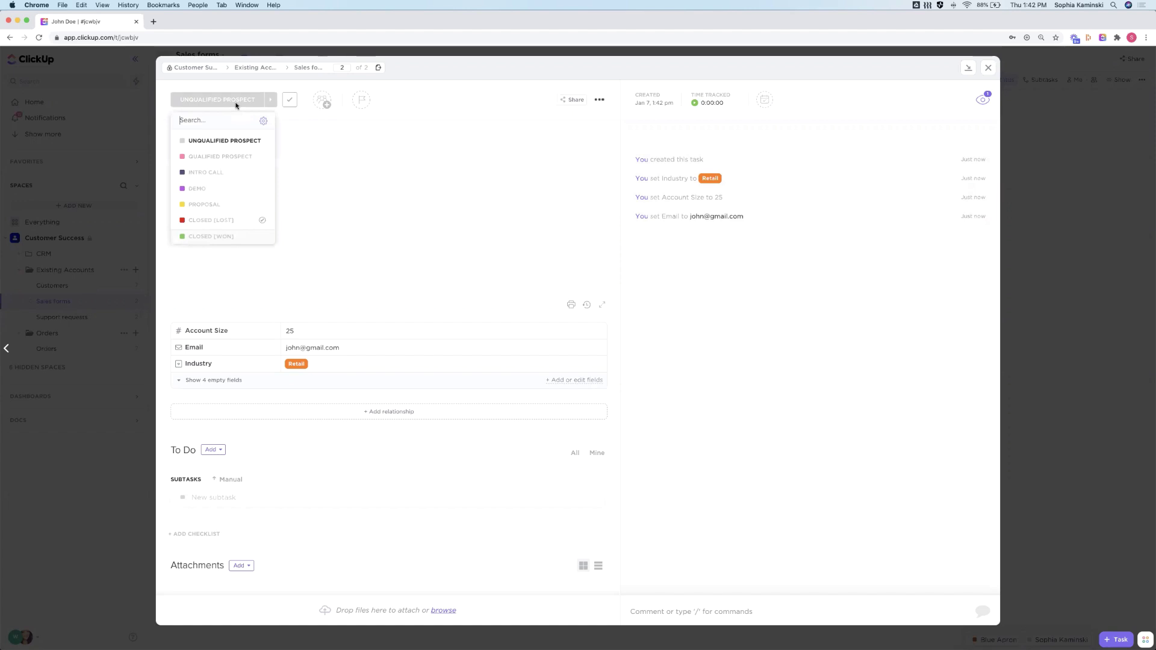
left_click(845, 254)
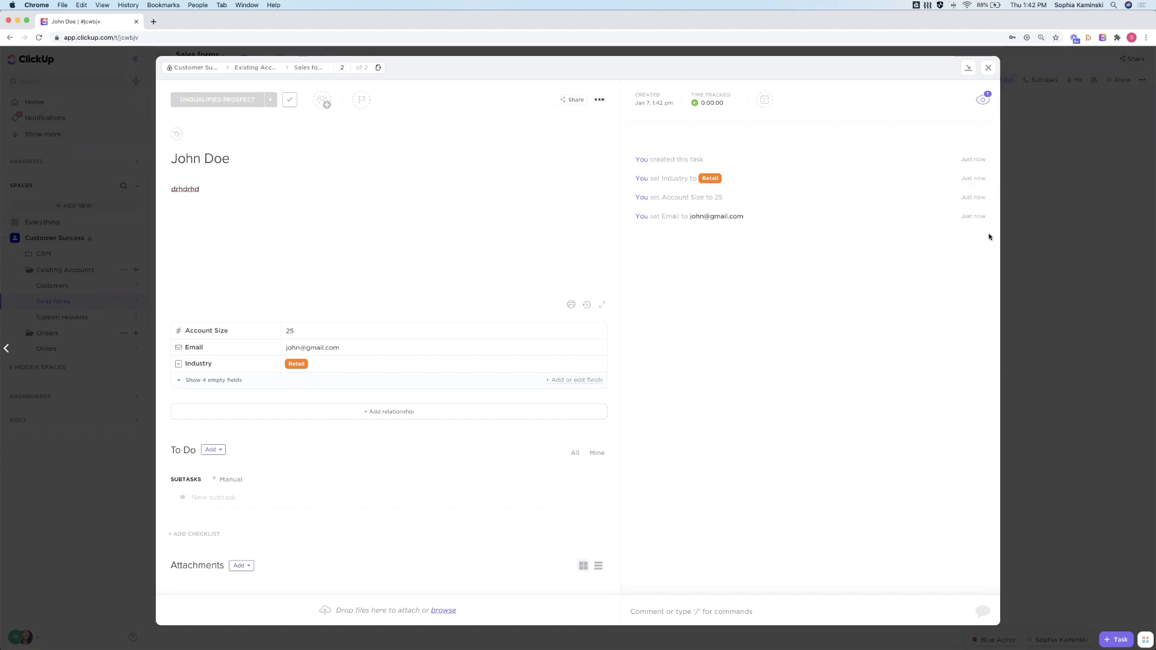
left_click(1030, 220)
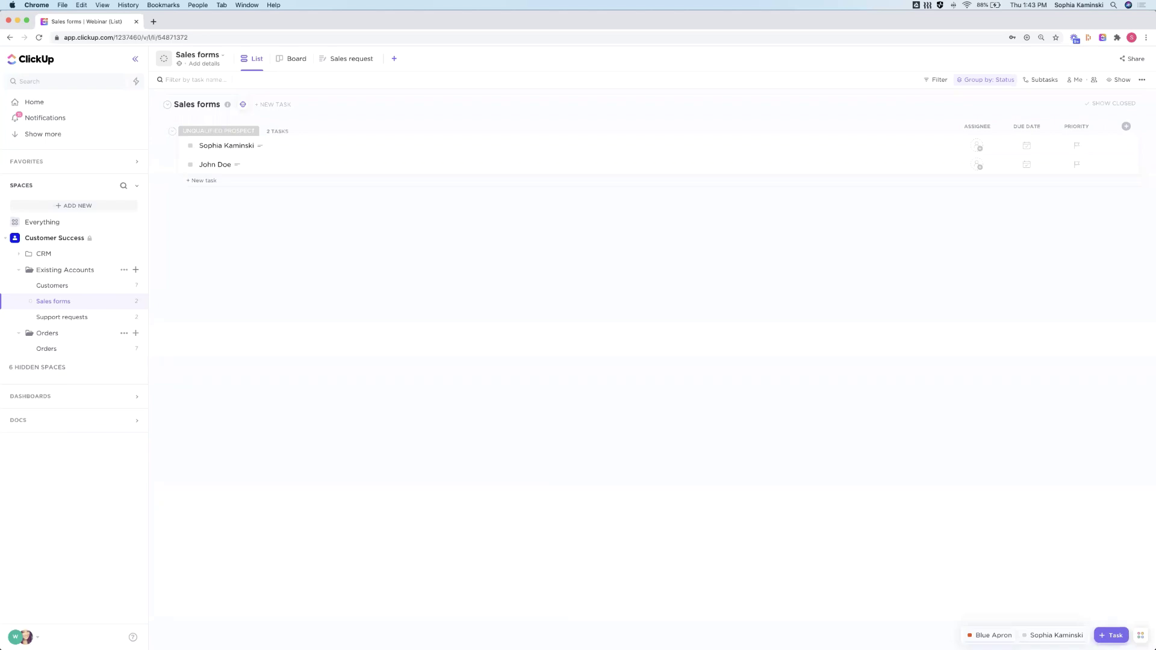
Open the form-submitted prospect task and begin writing a comment on it
left_click(20, 637)
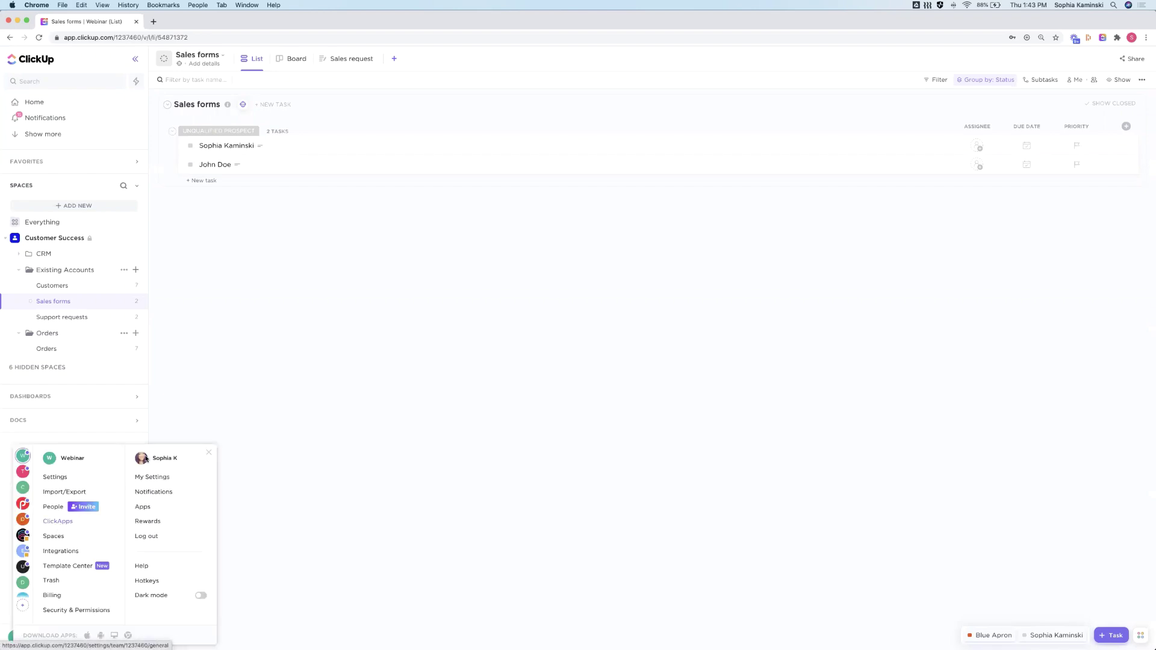
left_click(352, 340)
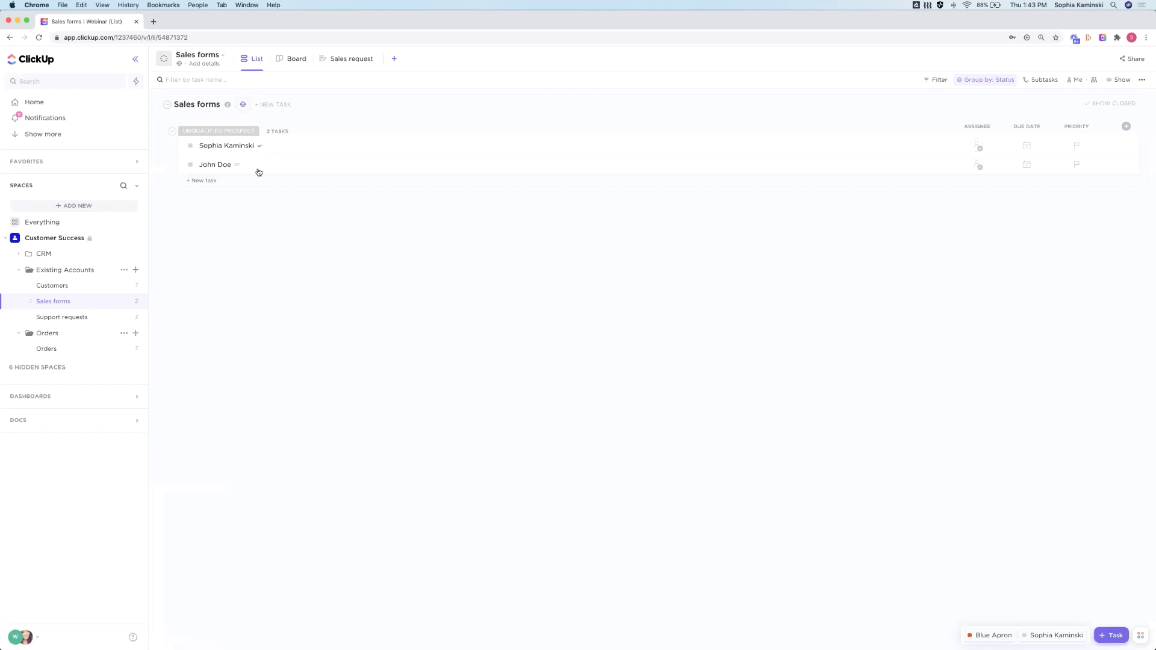
left_click(203, 166)
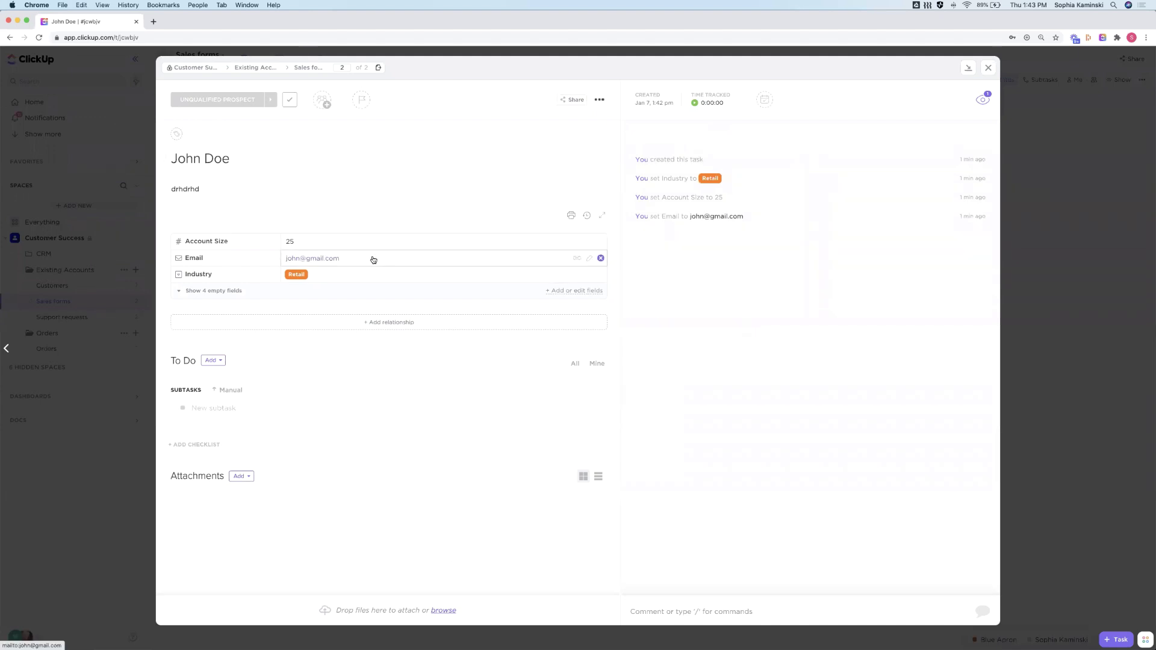
left_click(685, 602)
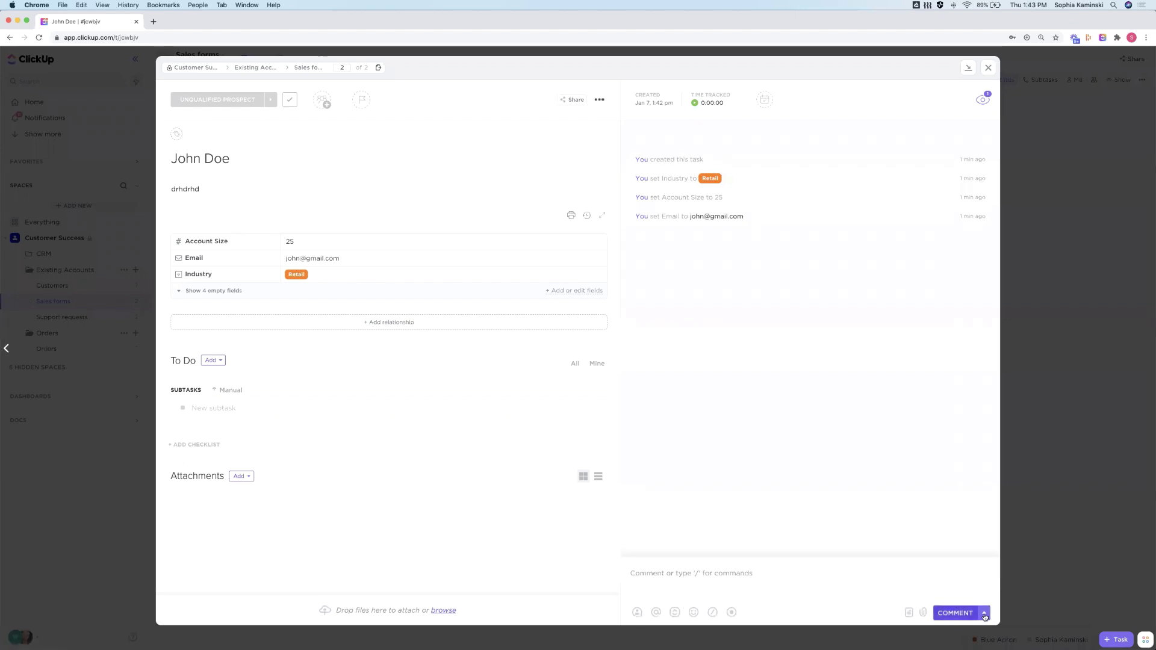
Switch the task reply to Send Email and reach Email Settings from the From dropdown
left_click(983, 614)
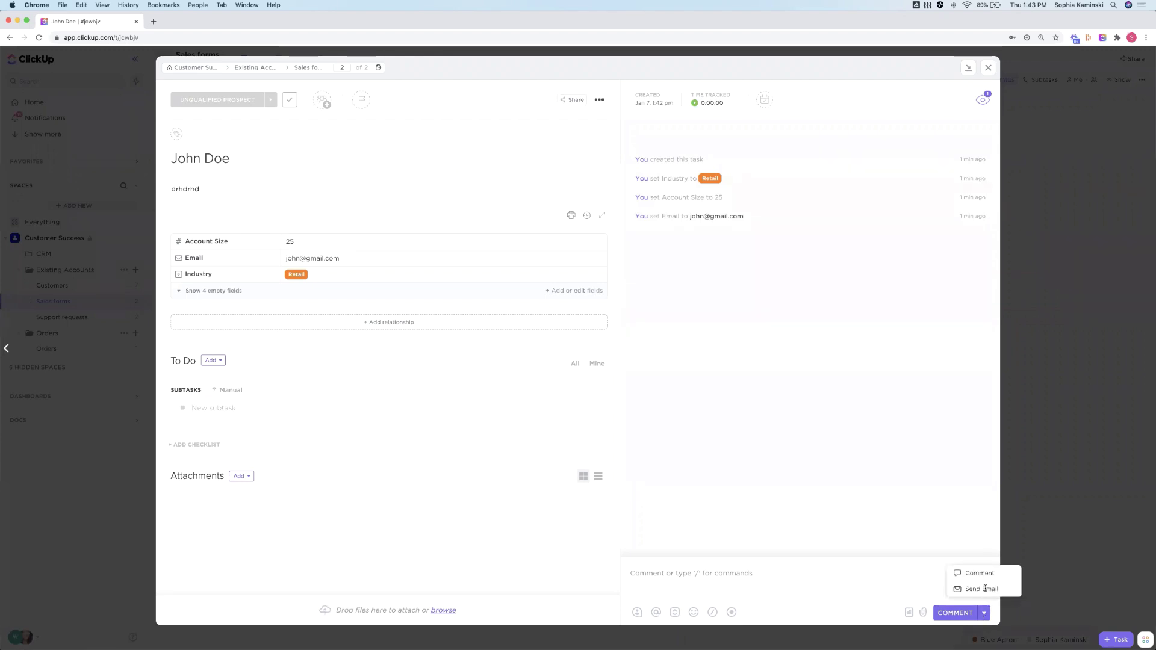
left_click(984, 591)
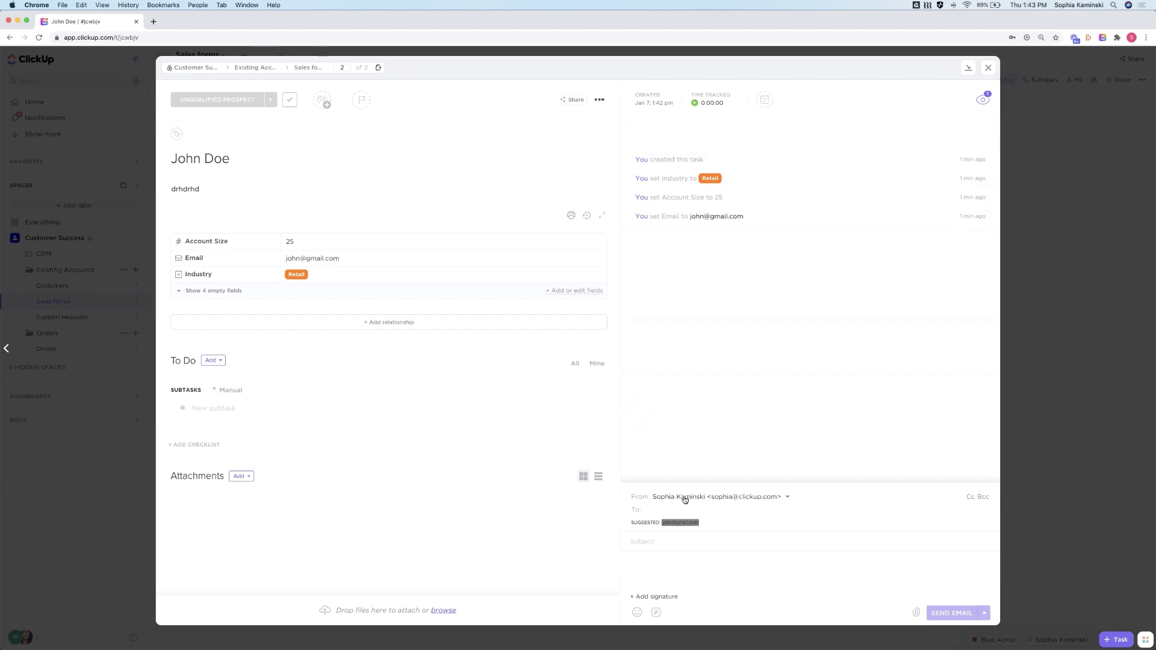
left_click(685, 498)
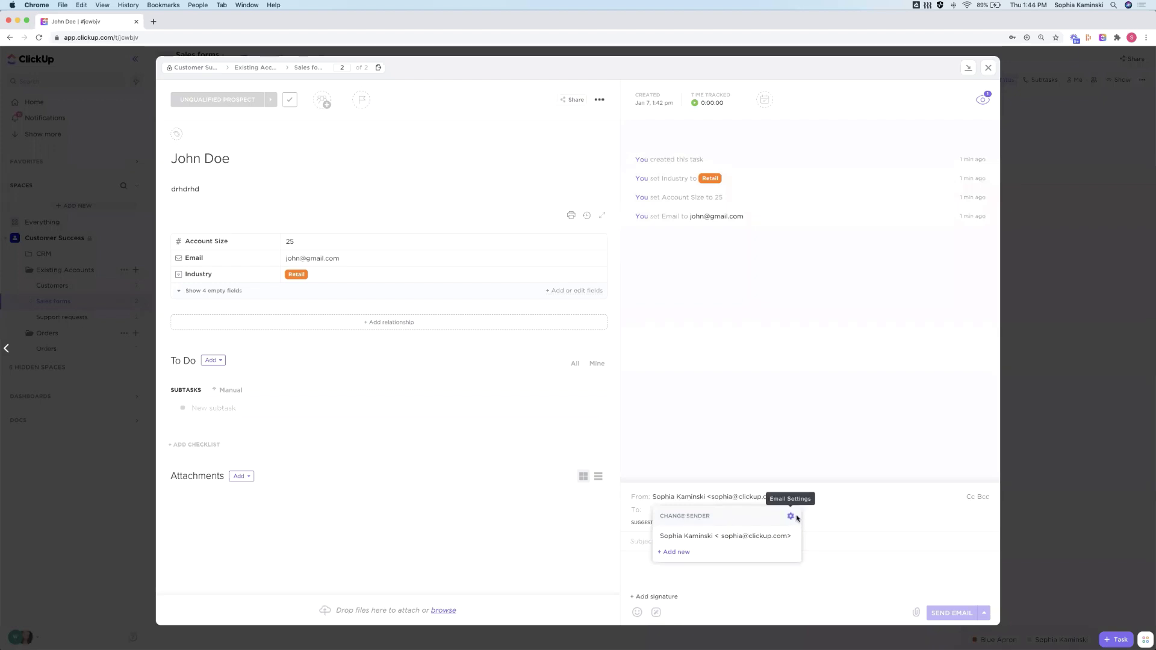
left_click(791, 517)
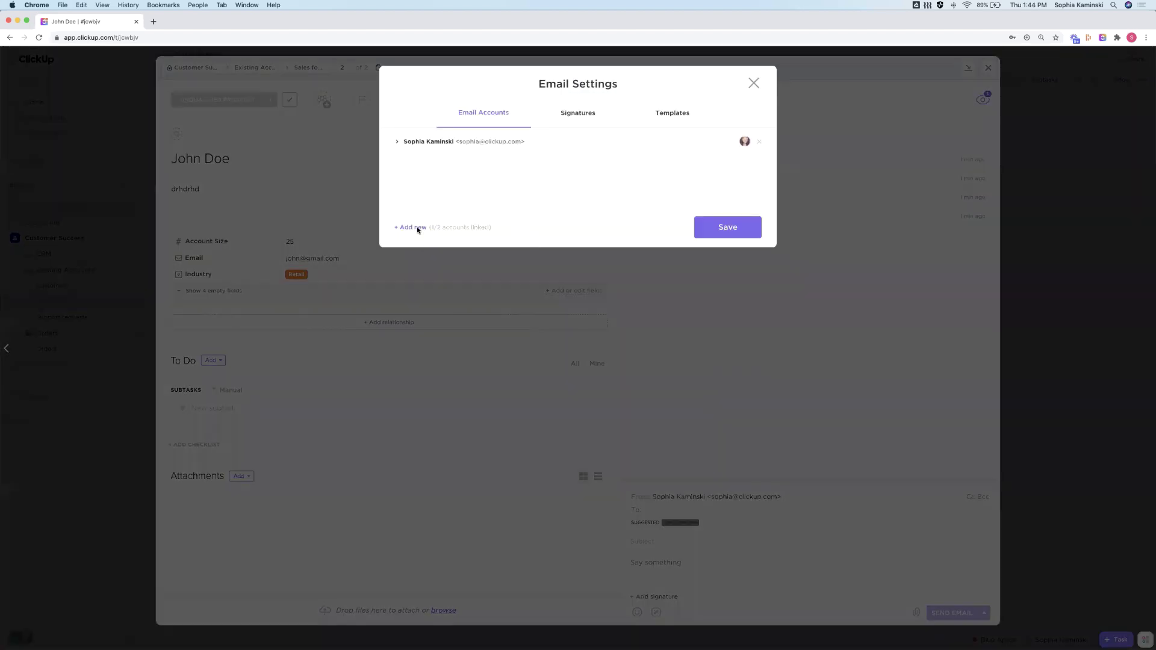
Start adding another email account, cancel it, and return to Email Settings
left_click(418, 228)
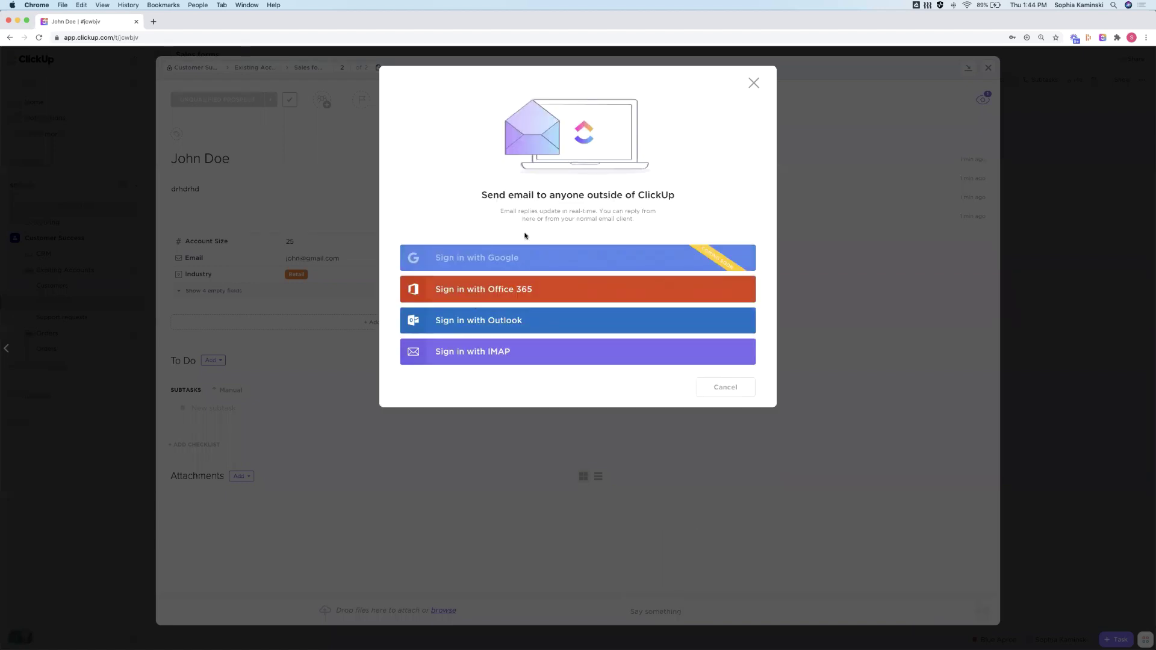
left_click(754, 83)
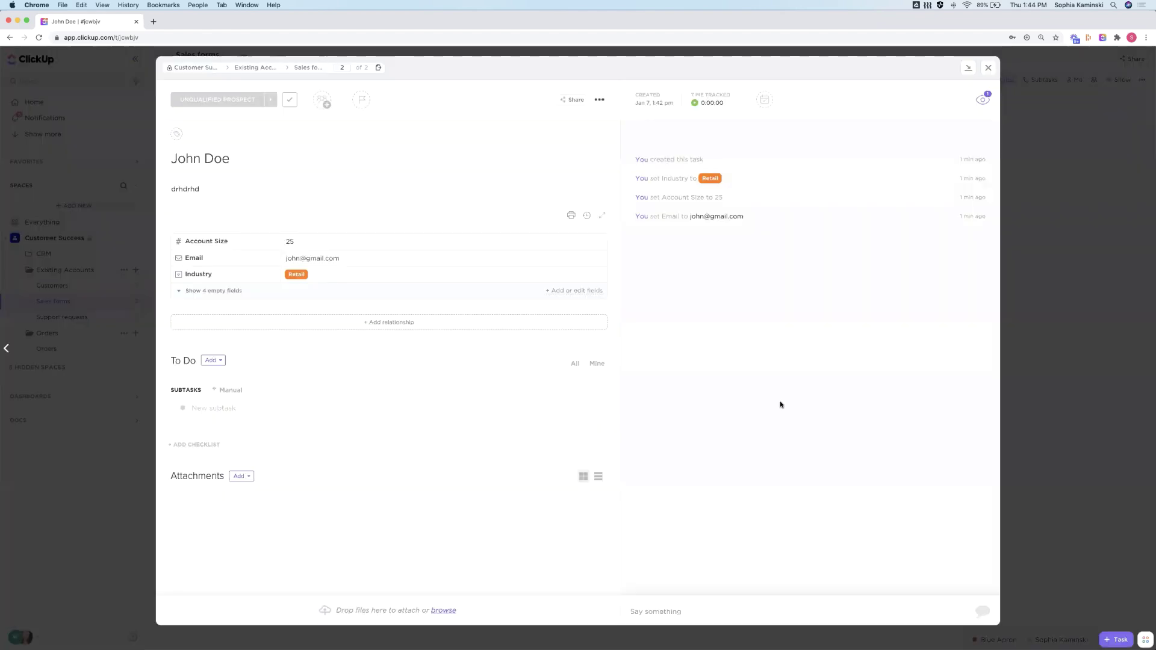
left_click(670, 614)
left_click(665, 499)
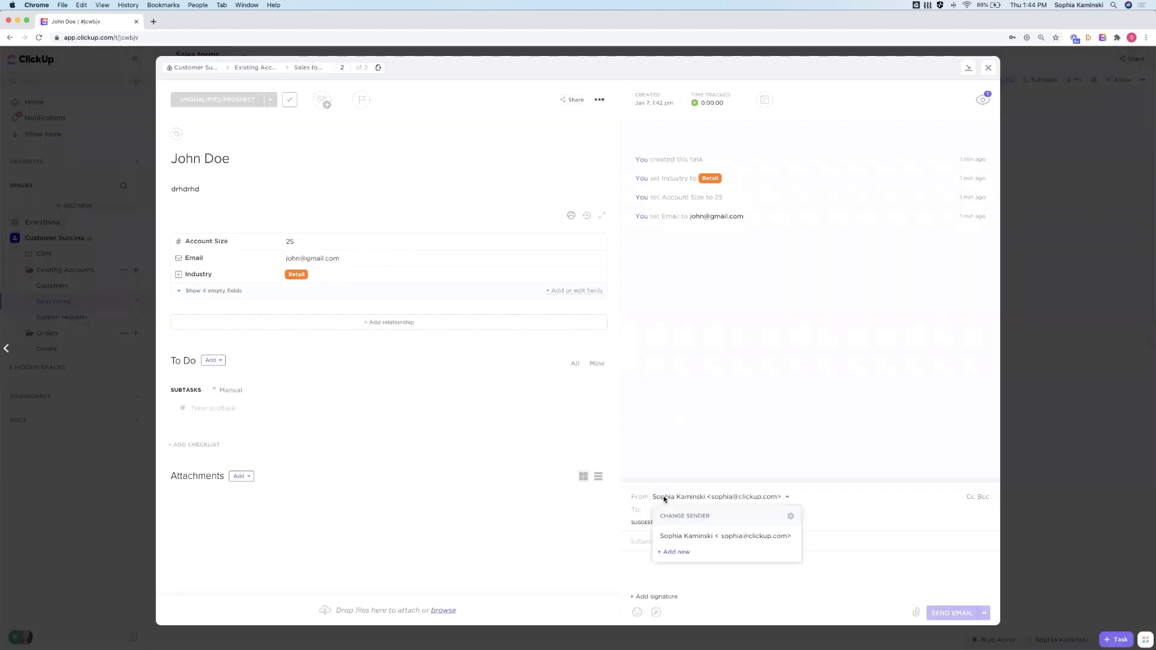
left_click(790, 517)
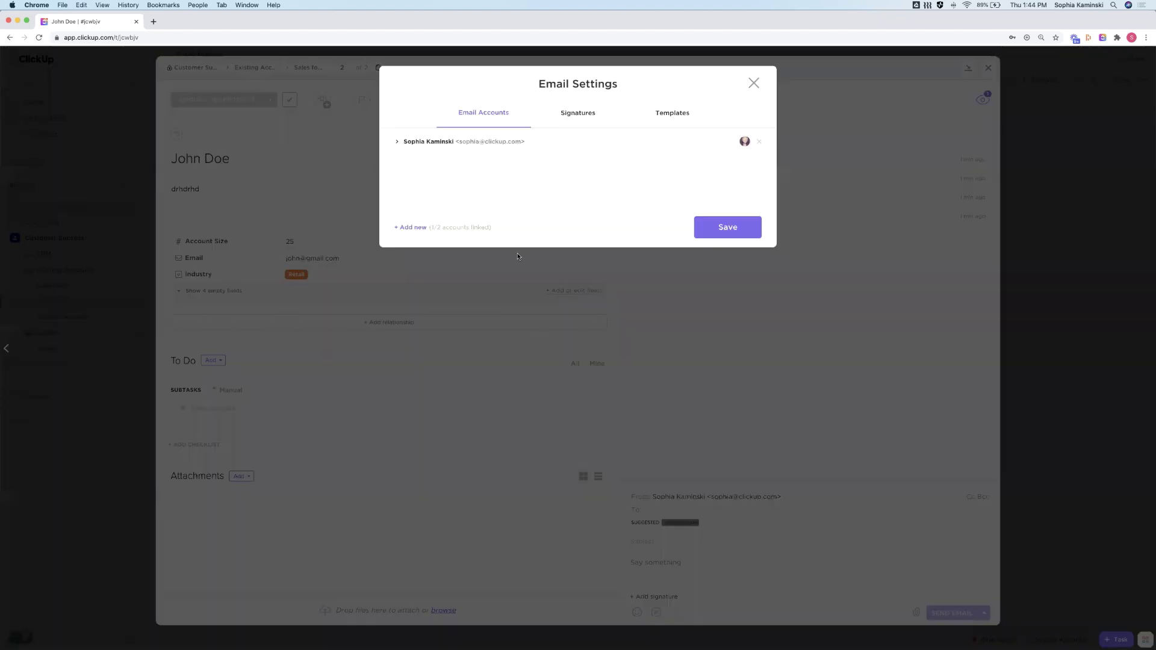
Expand the linked account's sender options, then move to the Signatures section
left_click(396, 142)
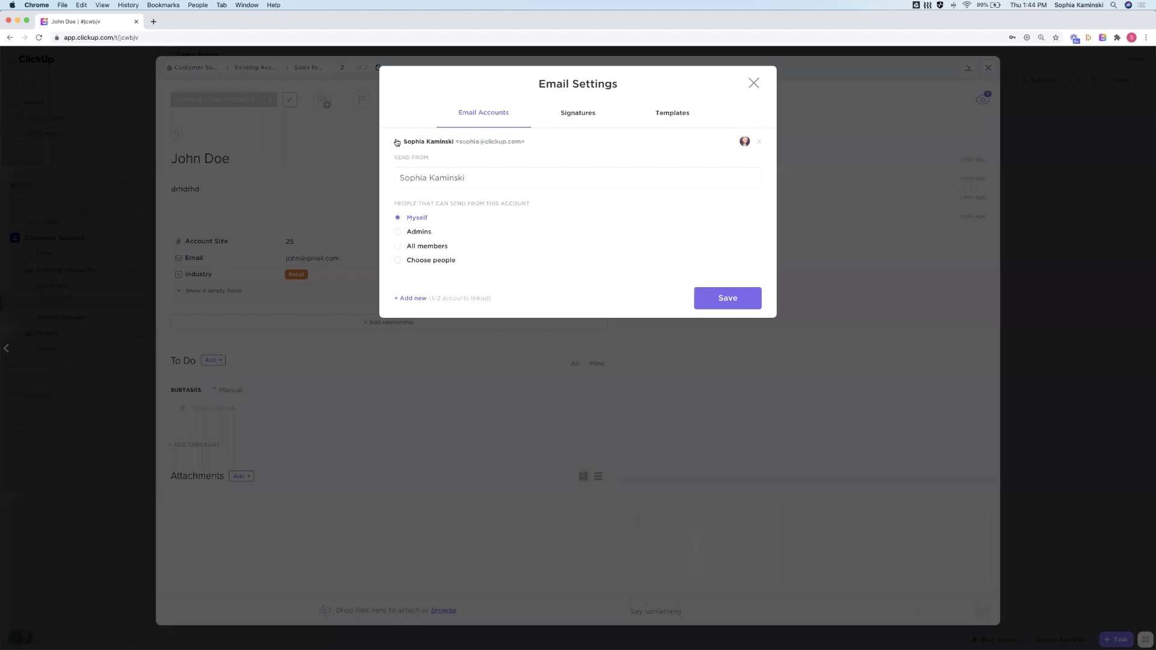
left_click_drag(466, 177, 386, 157)
left_click(576, 114)
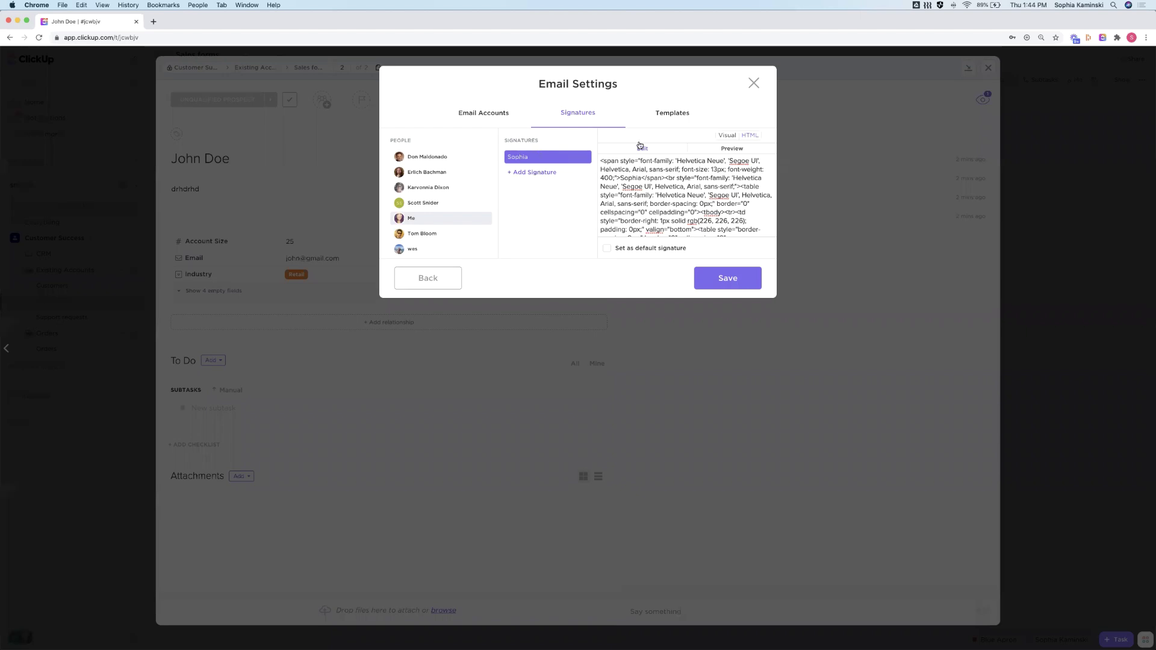
Toggle the email signature between Visual and HTML views
left_click(730, 137)
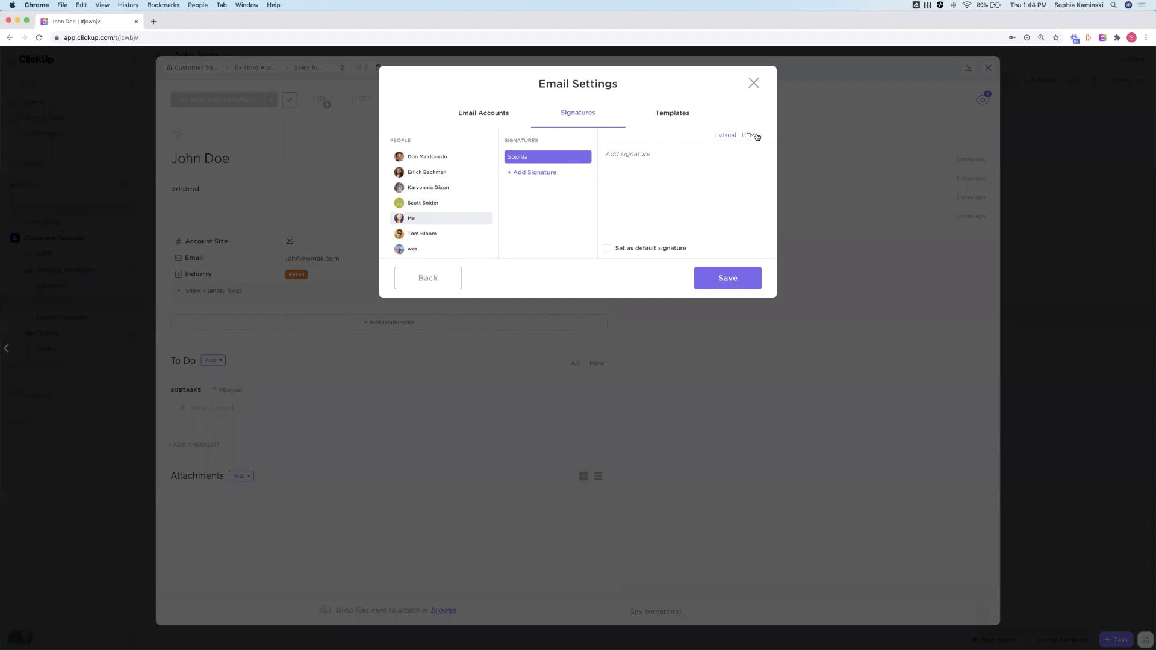
left_click(757, 137)
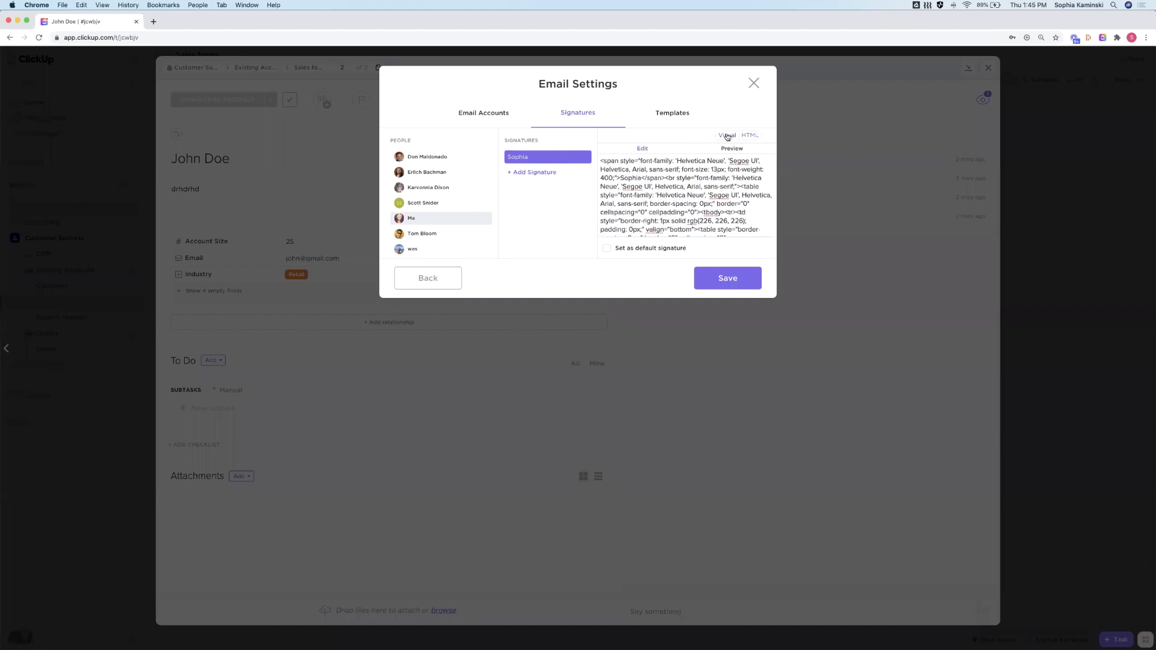
left_click(730, 139)
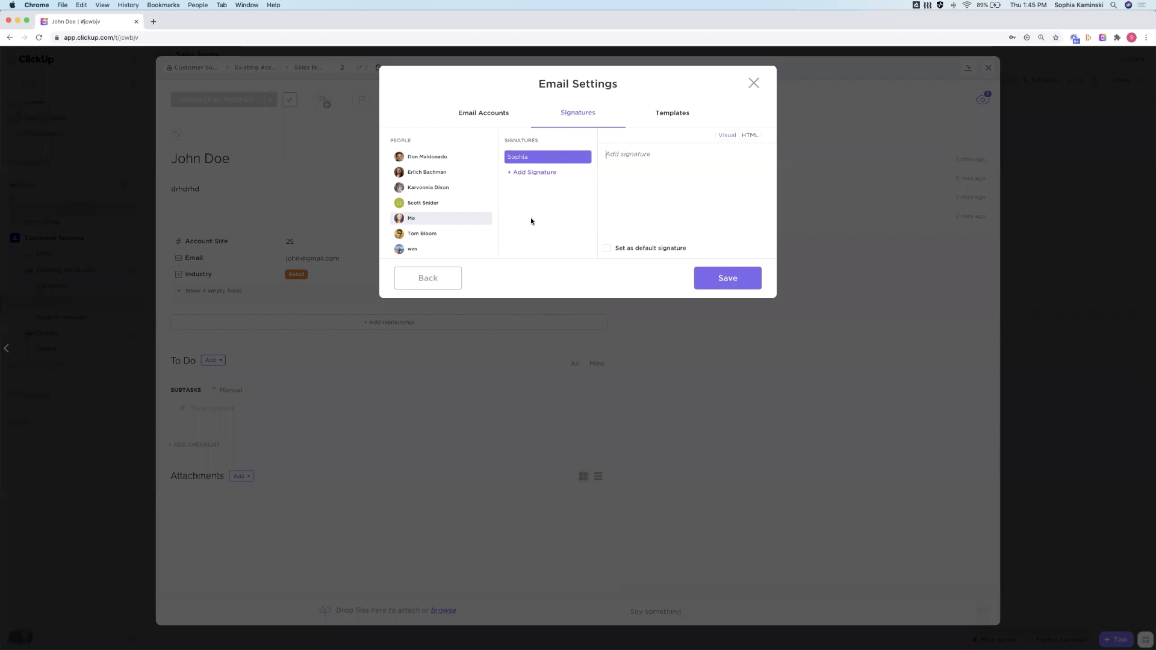
Edit the Investigating report template, close the settings, and reopen the task's email draft
left_click(684, 118)
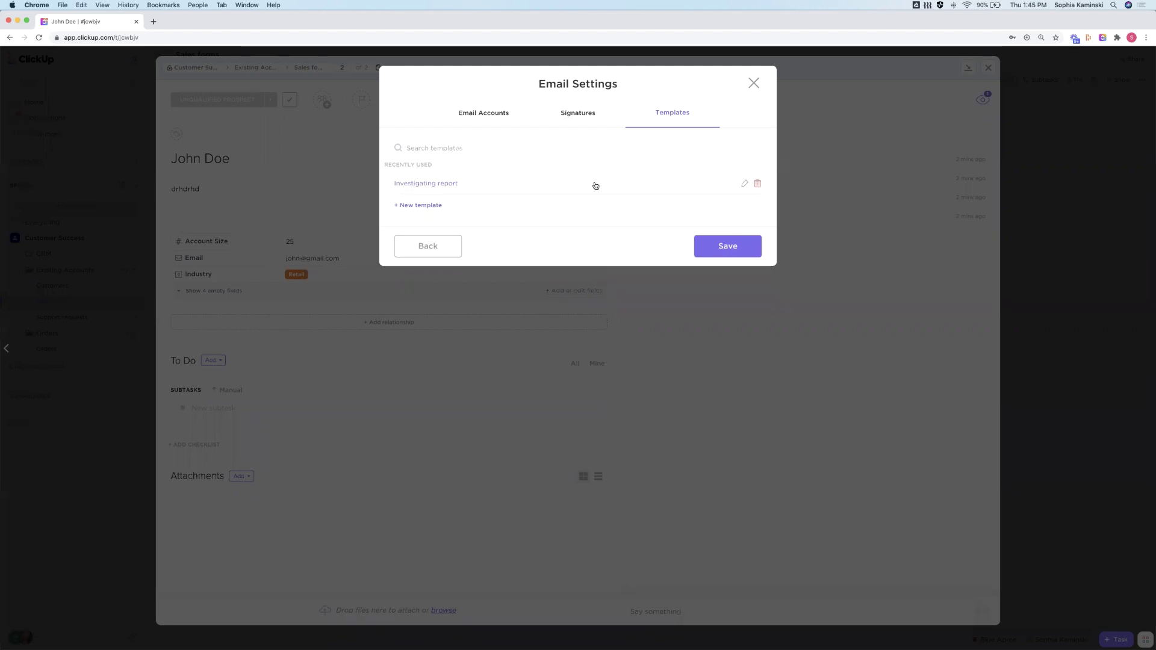
left_click(745, 184)
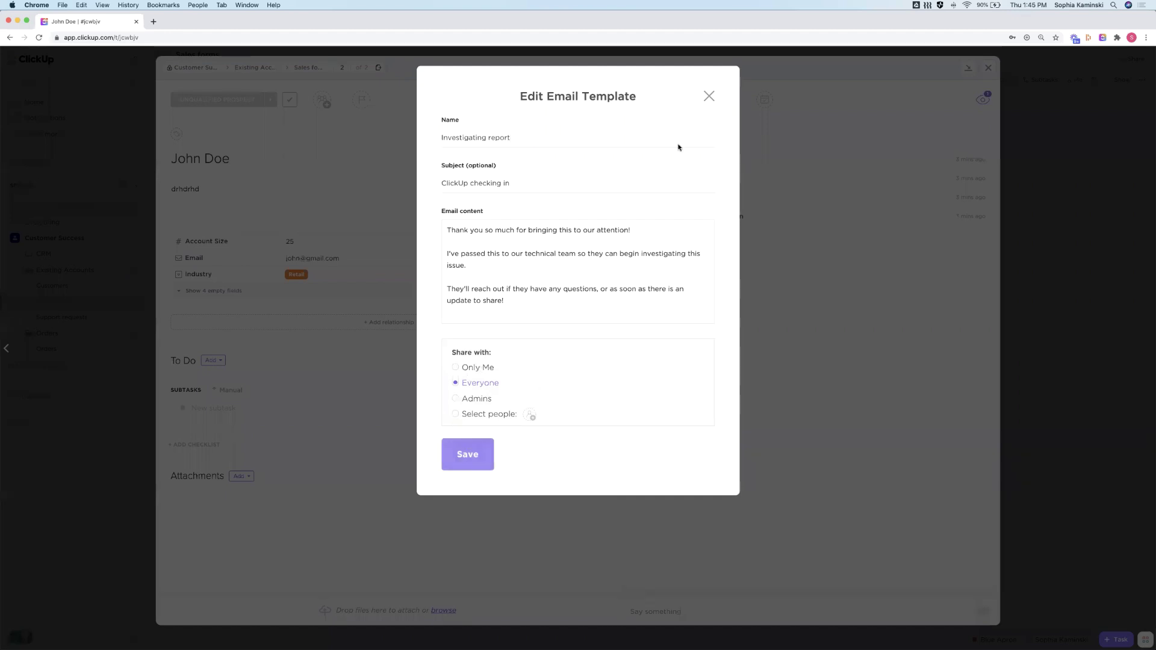
left_click(708, 97)
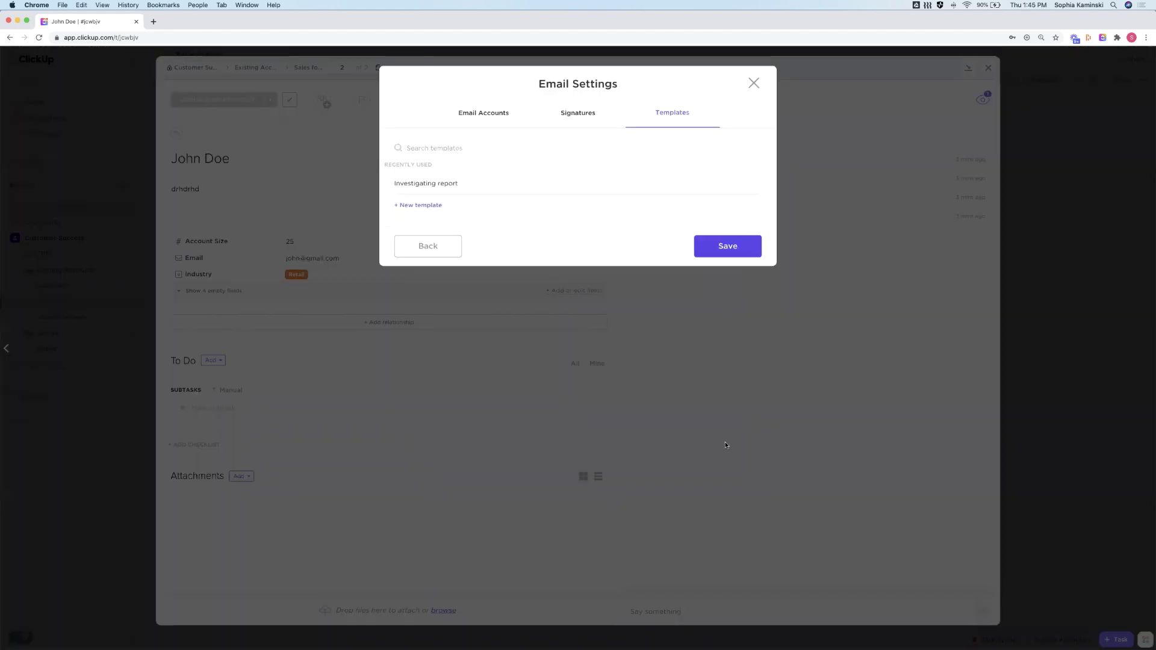
left_click(755, 85)
left_click(673, 611)
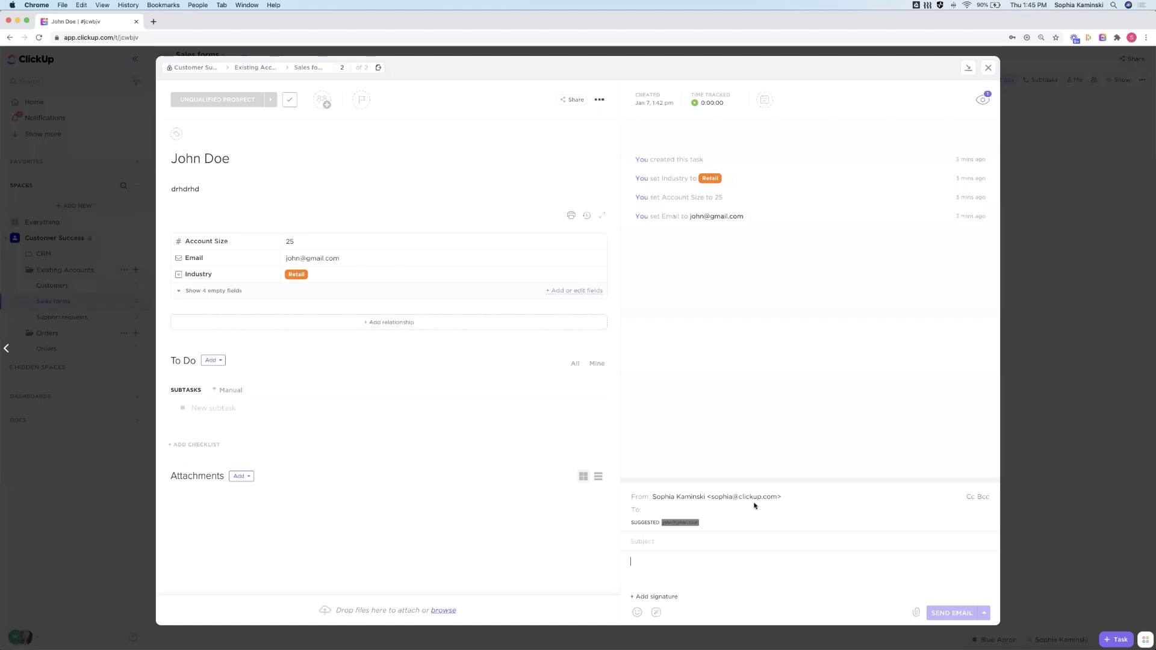
Address the email to the customer's e-mail address and enter the subject 'Hello'
left_click(729, 510)
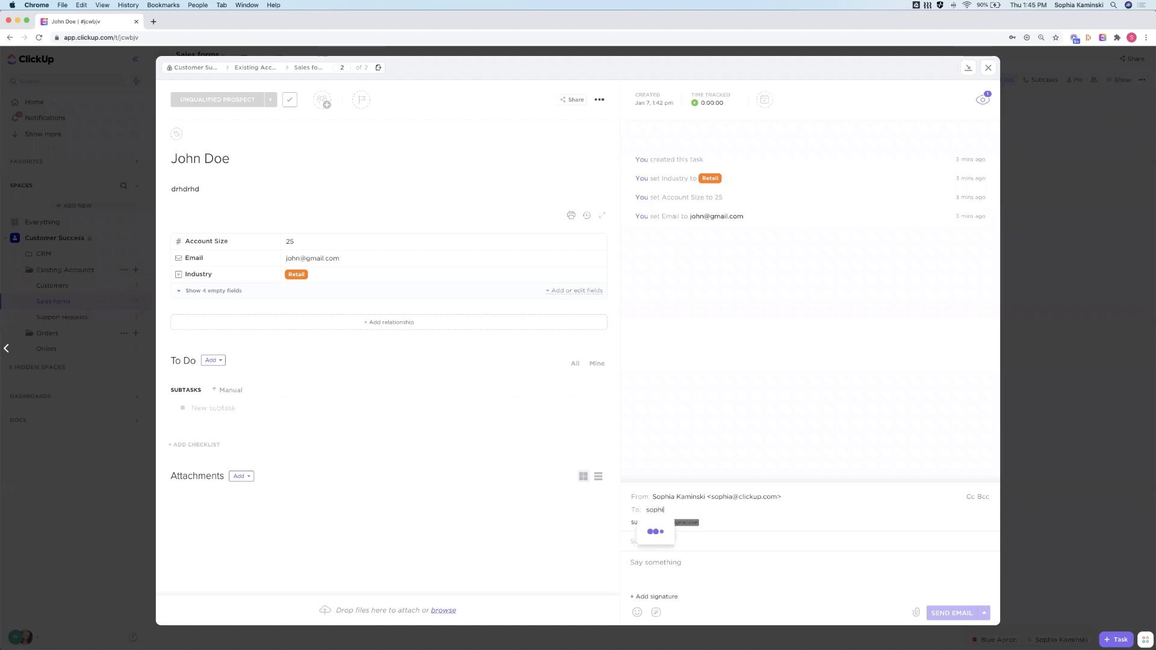
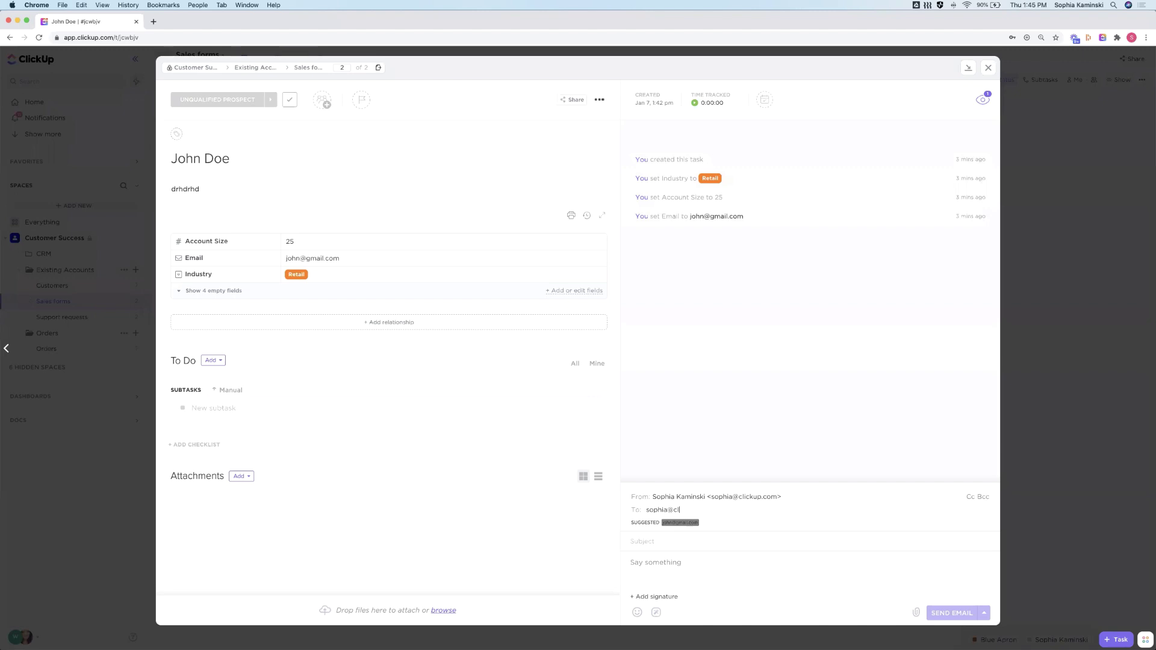
left_click(678, 545)
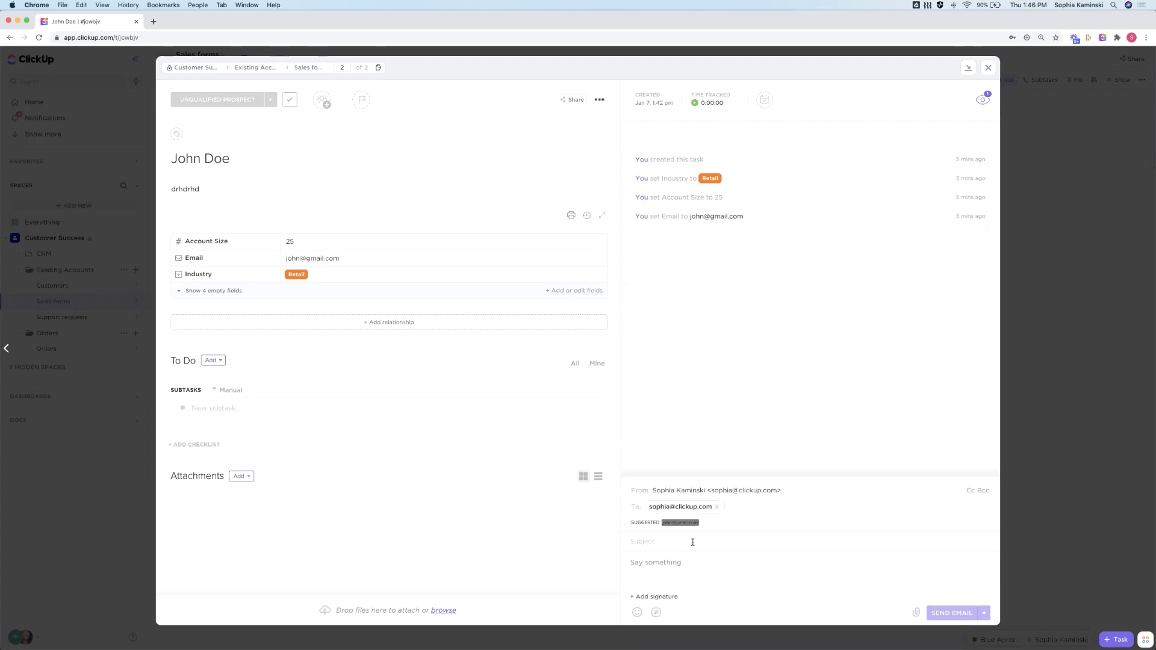
type("Hello")
Insert the saved signature and write 'Hello there!' in the email body
left_click(649, 598)
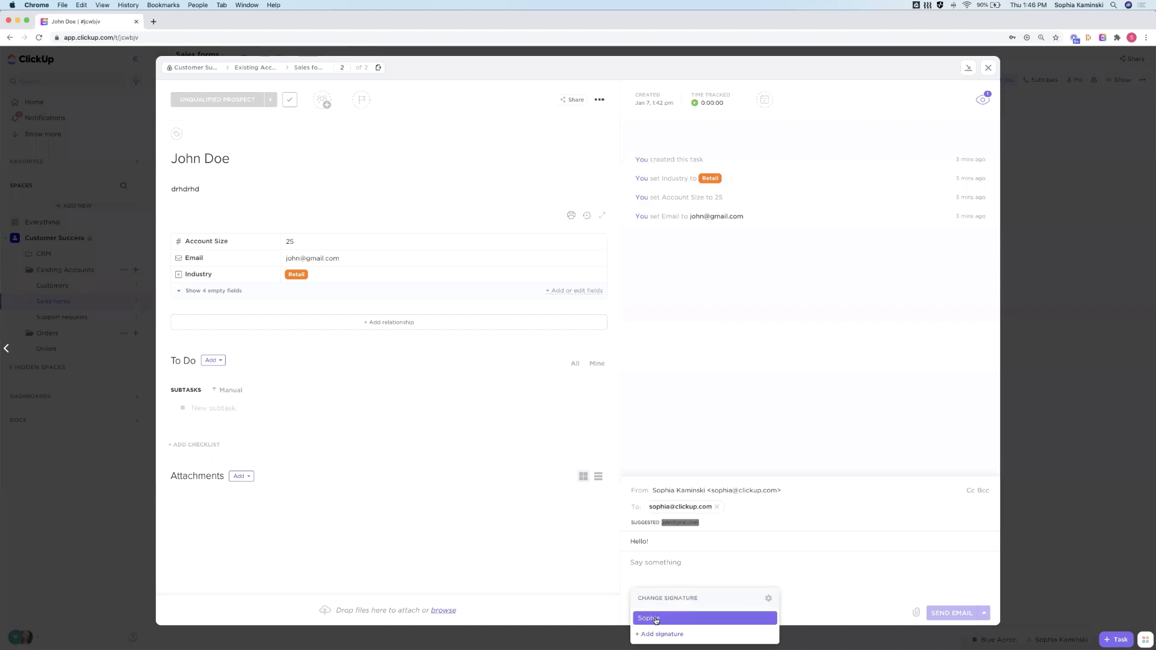
left_click(656, 619)
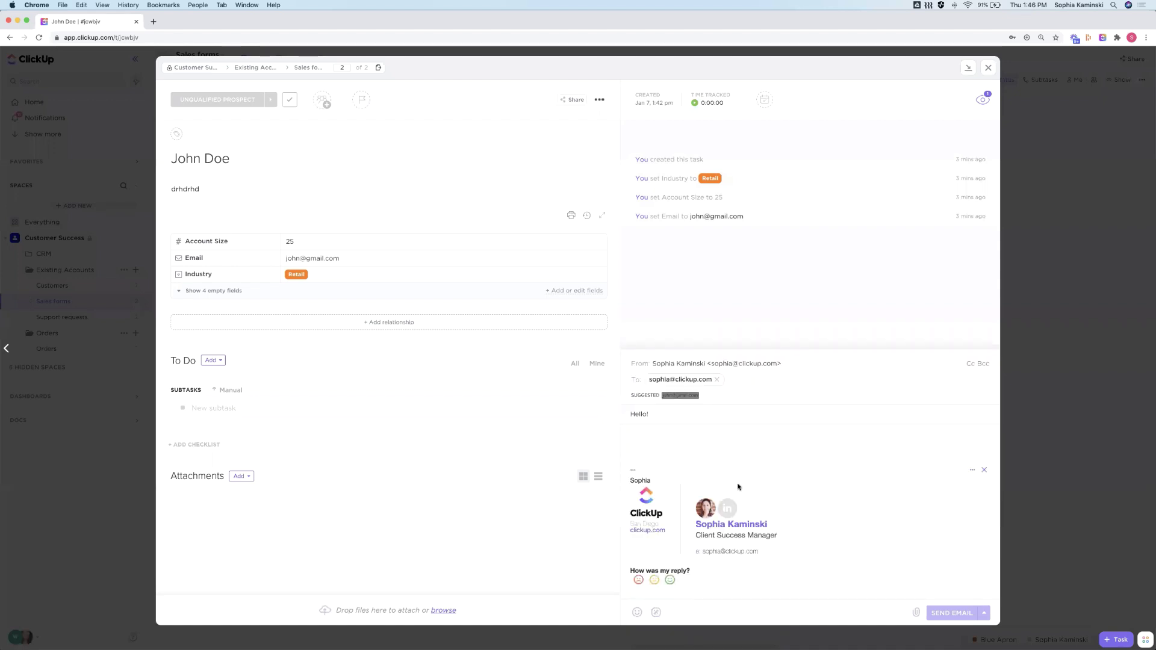
left_click(653, 424)
type("Hello there!")
key("Return")
type("Tjan")
key("BackSpace")
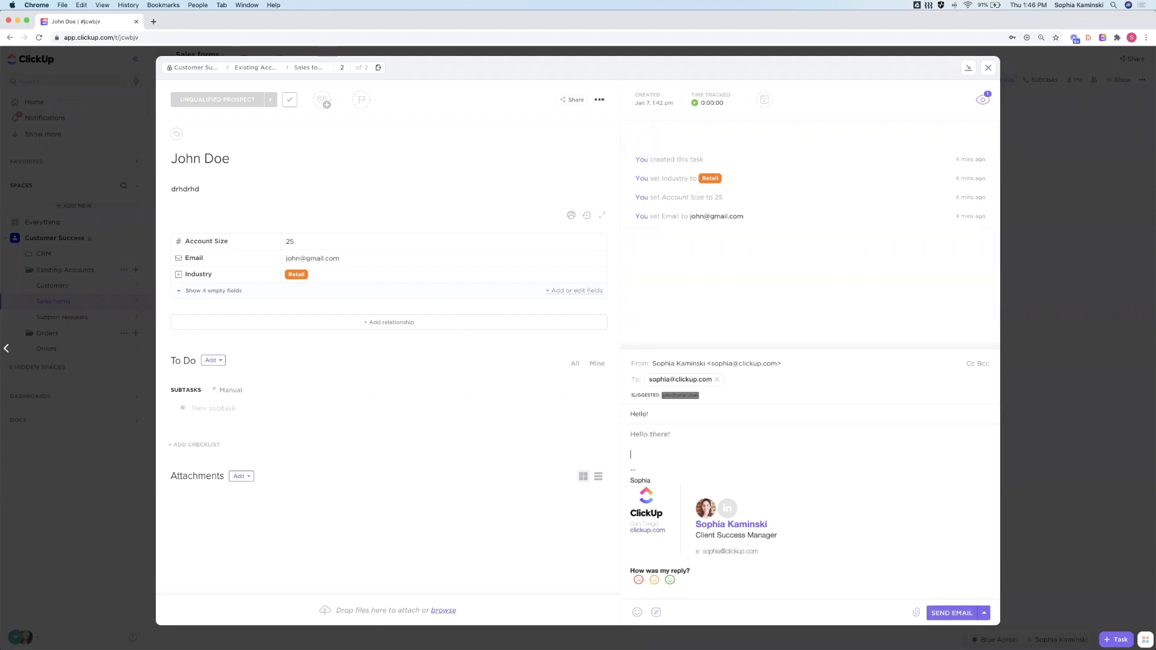
Insert the Investigating report template and send the check-in email
left_click(656, 613)
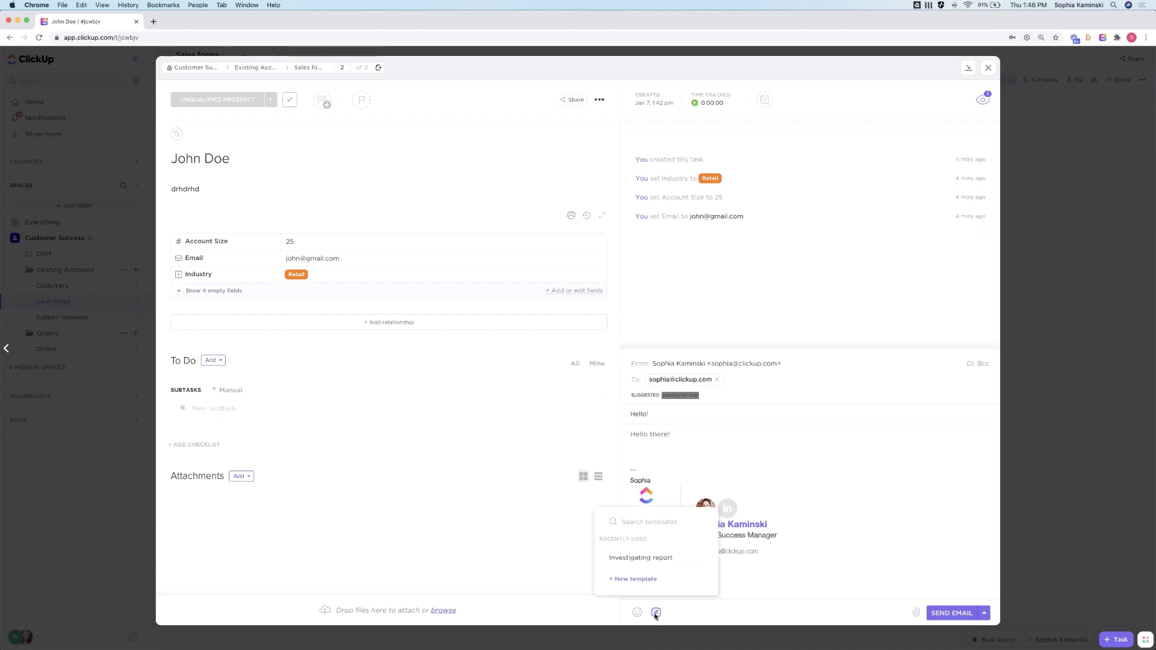
left_click(634, 564)
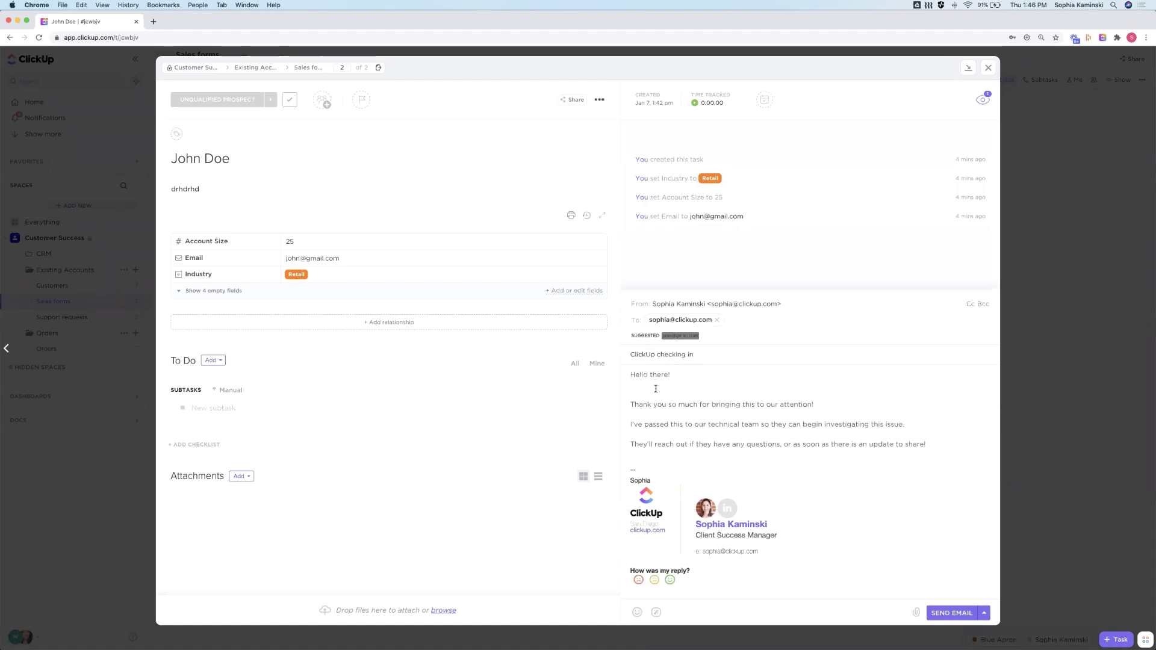
left_click(654, 456)
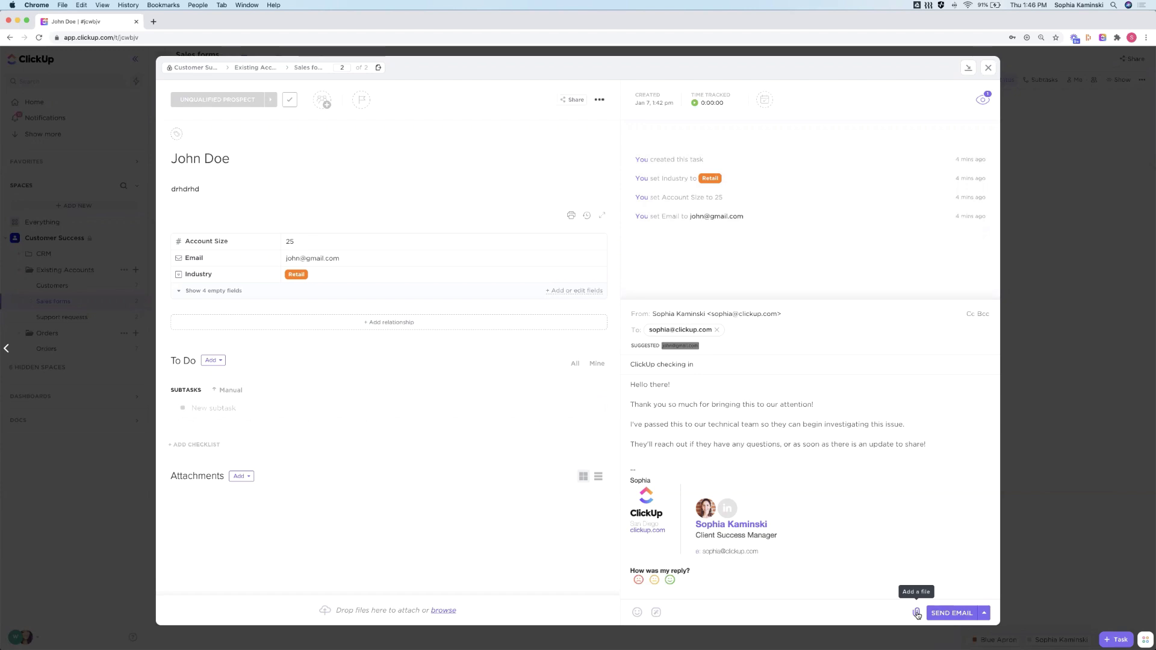
left_click(917, 614)
left_click(952, 613)
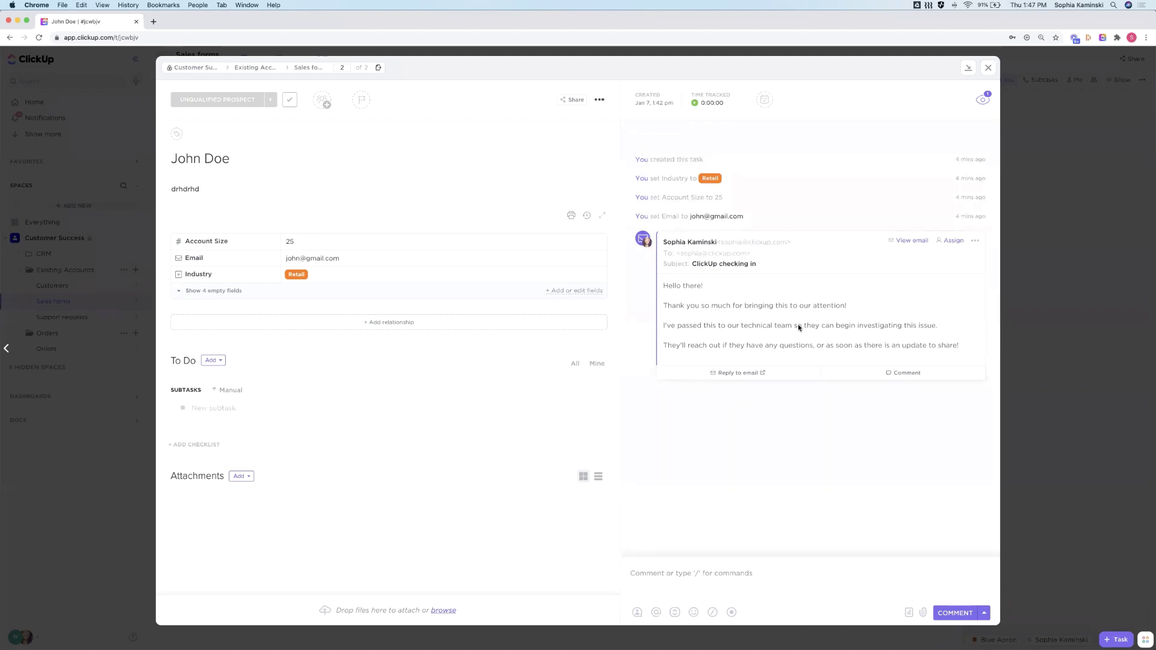
Open the other sales-form customer's task and expand its follow-up email thread and reply
left_click(1060, 276)
left_click(219, 148)
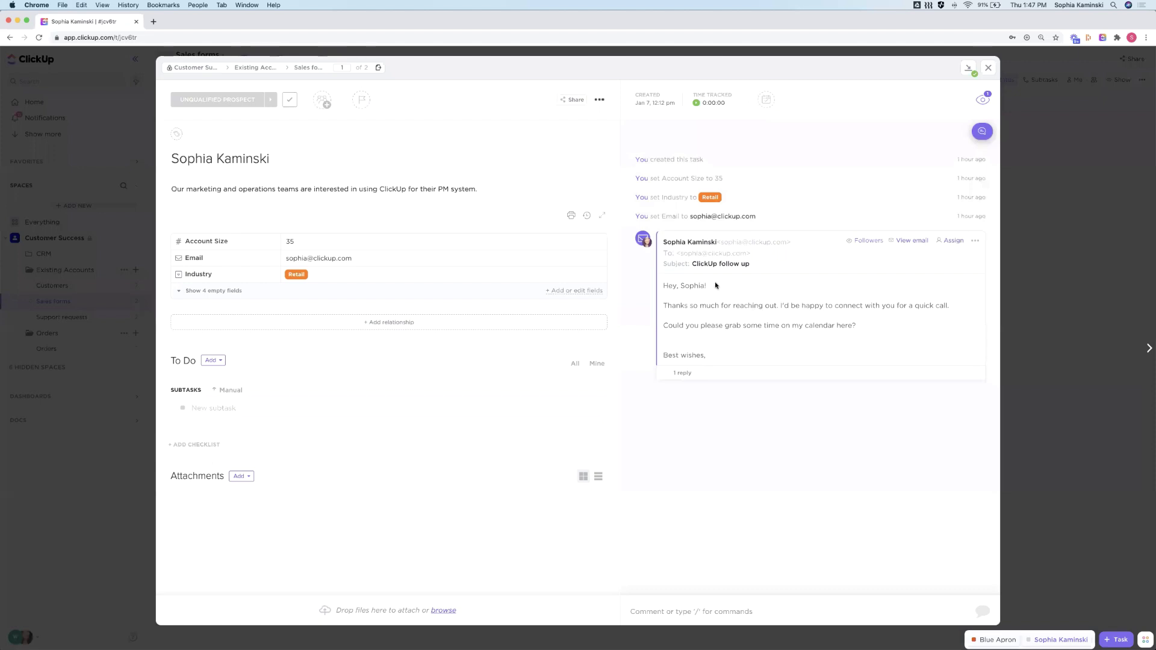
left_click(691, 375)
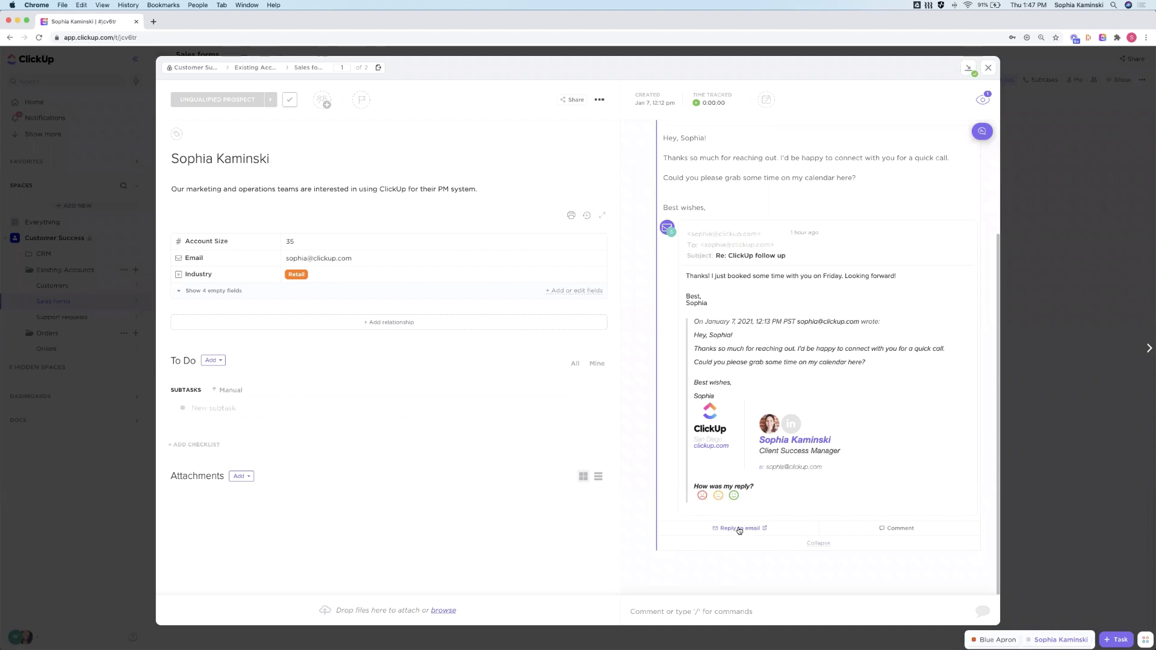
left_click(740, 529)
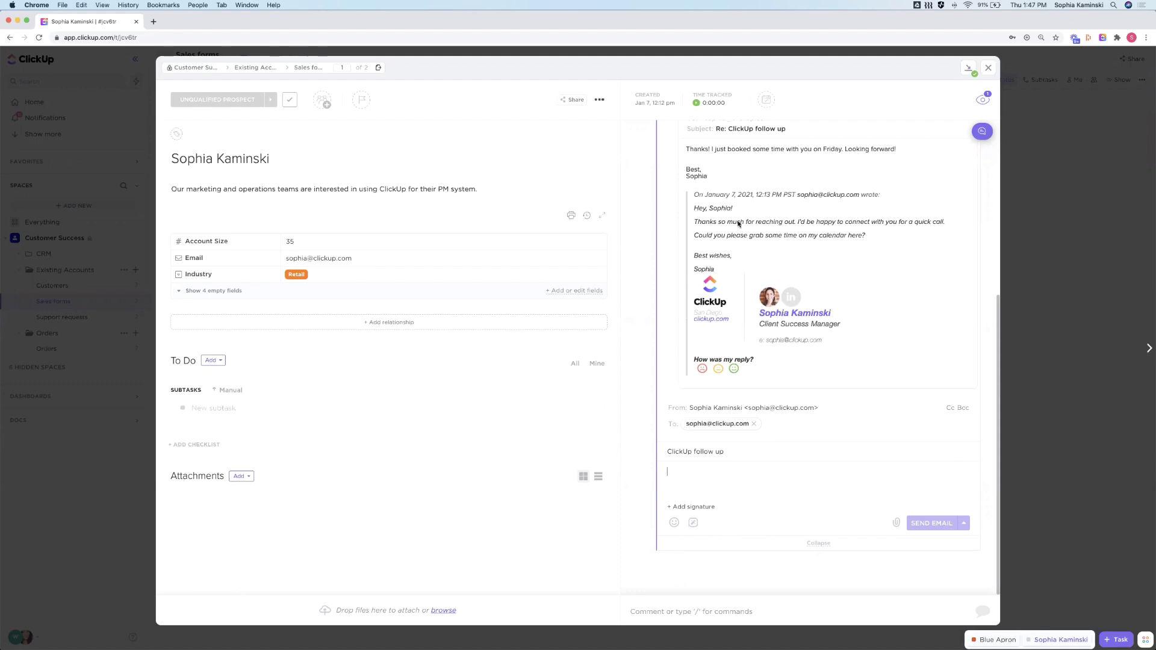
left_click(815, 544)
left_click(704, 374)
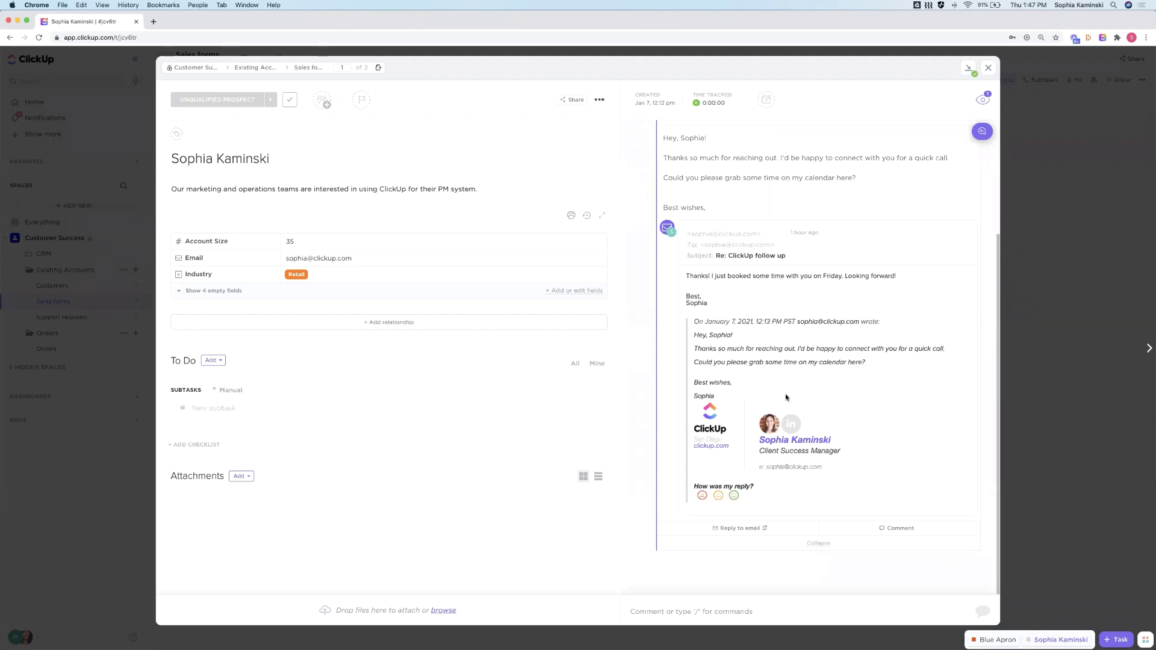
scroll(786, 396, "up", 5)
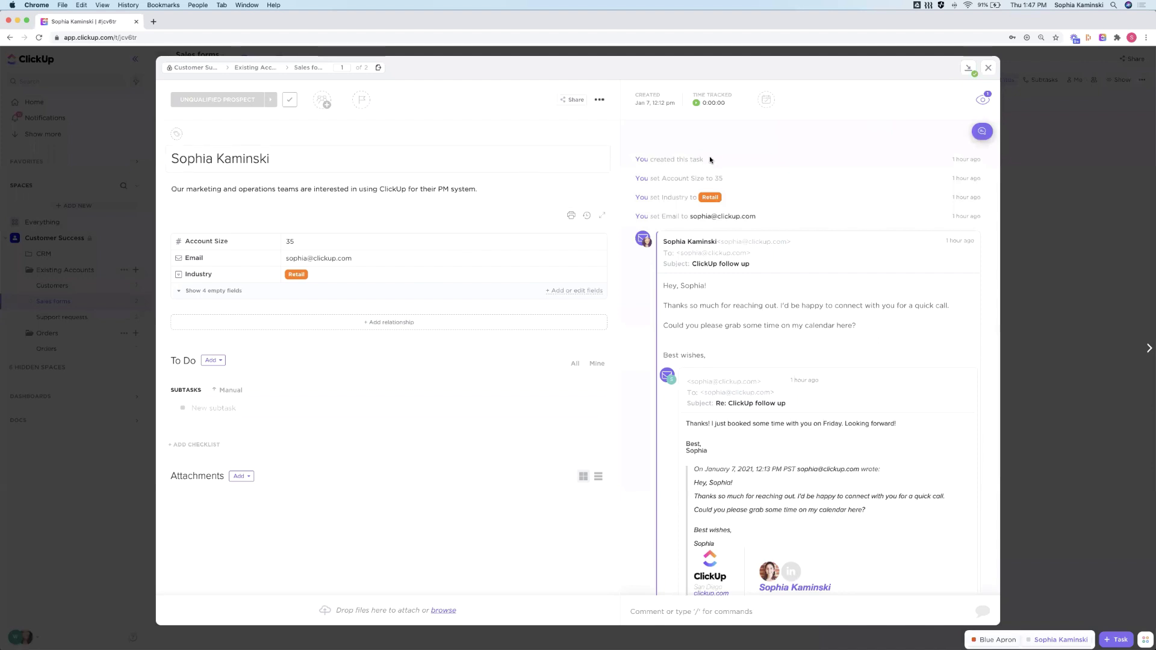
Preview the Support requests form in Existing Accounts, then return to the Support requests list
left_click(988, 67)
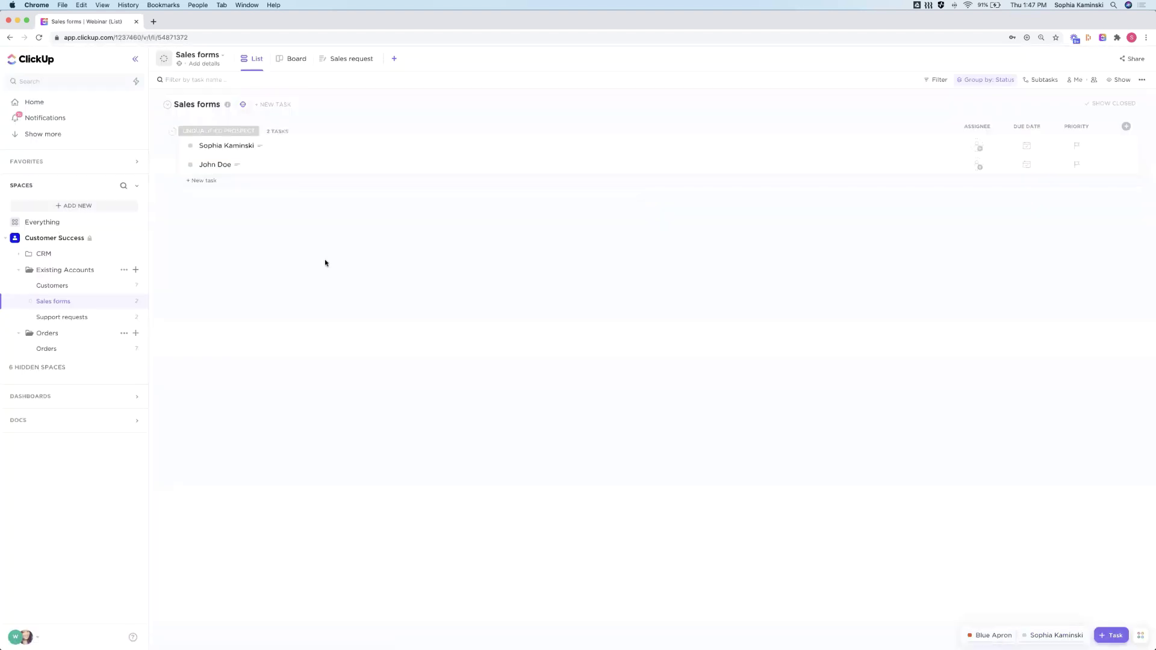
left_click(60, 318)
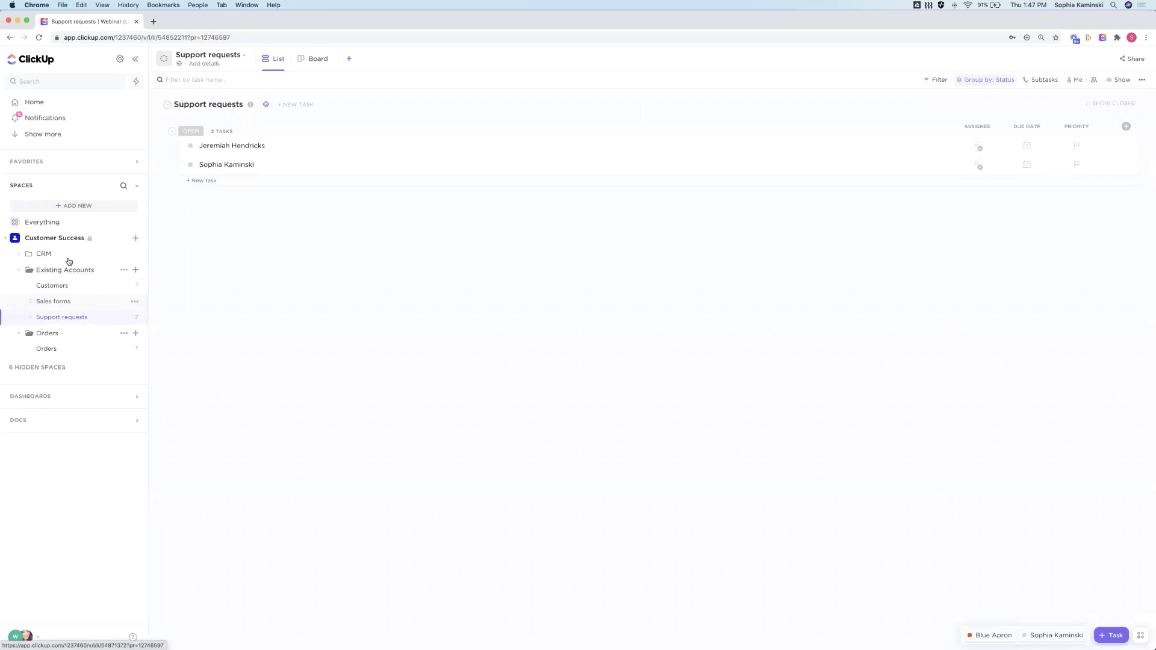
left_click(69, 272)
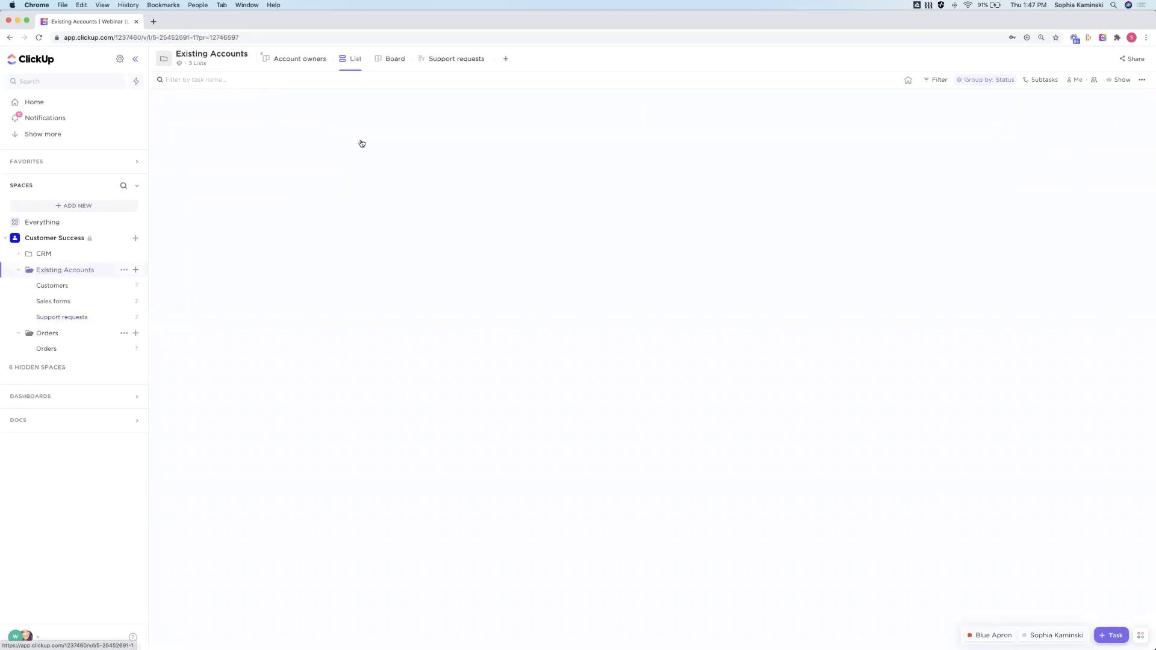
left_click(439, 59)
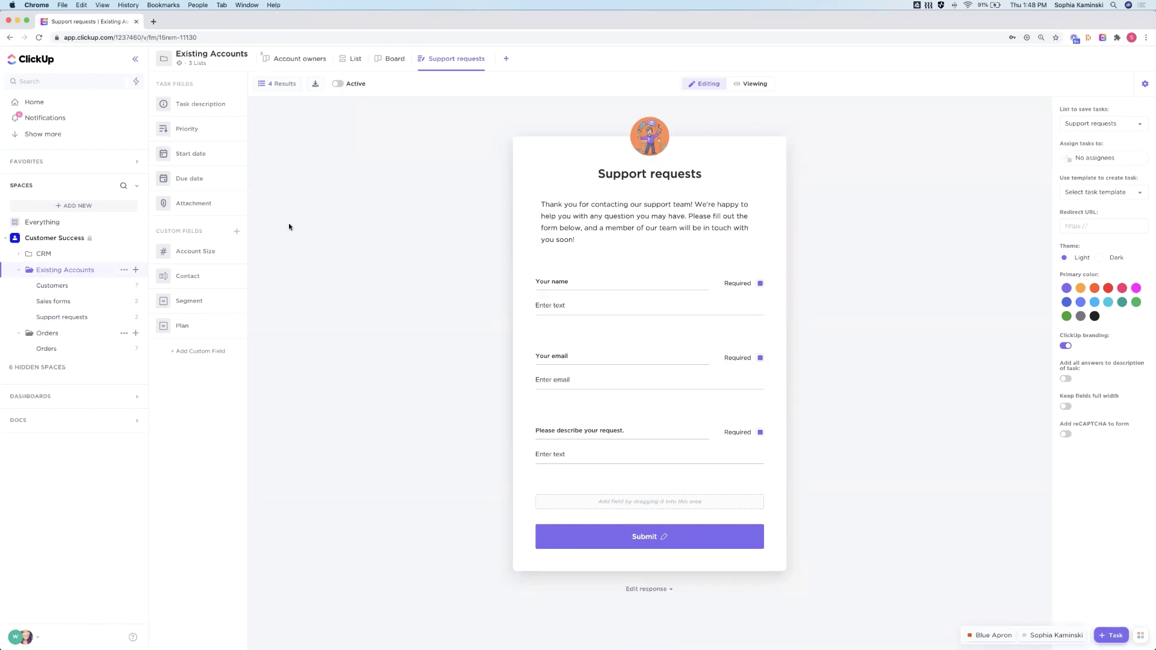
left_click(64, 317)
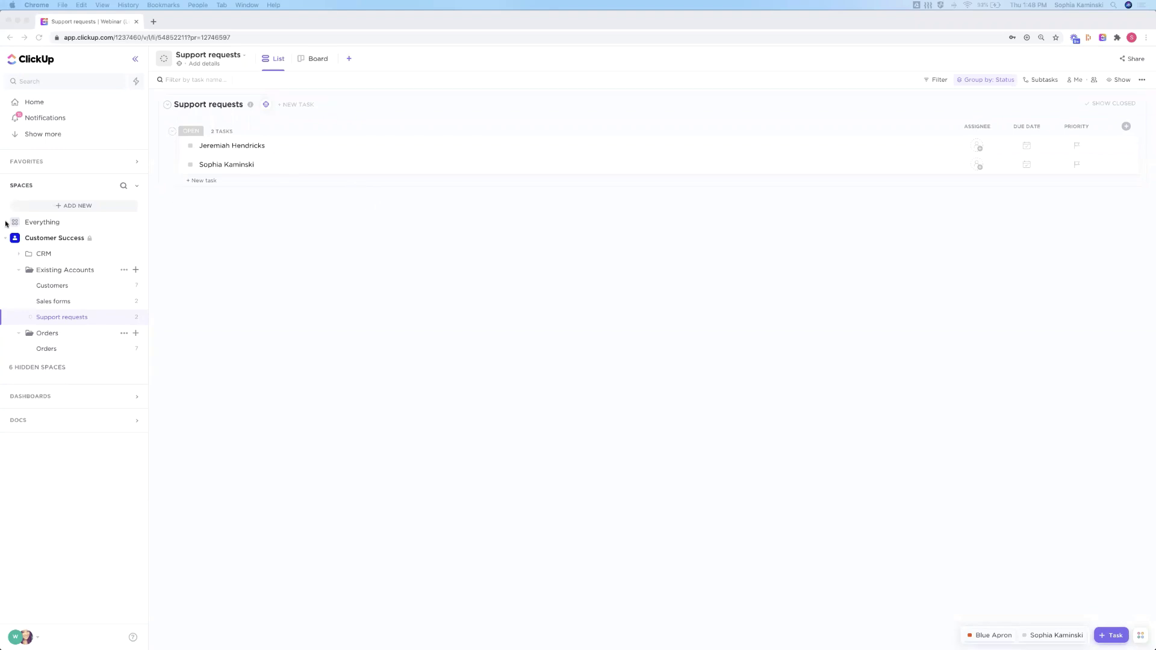
Collapse the Customer Success space, briefly open and close a support request, then bring up the add-column menu
left_click(7, 239)
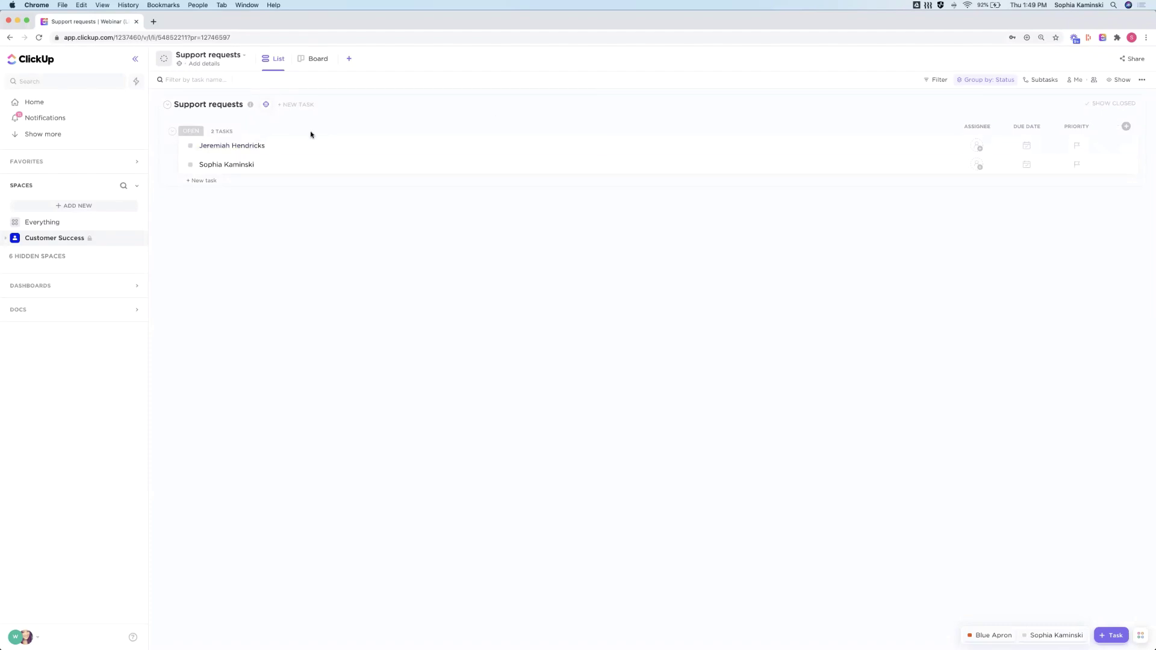
left_click(233, 147)
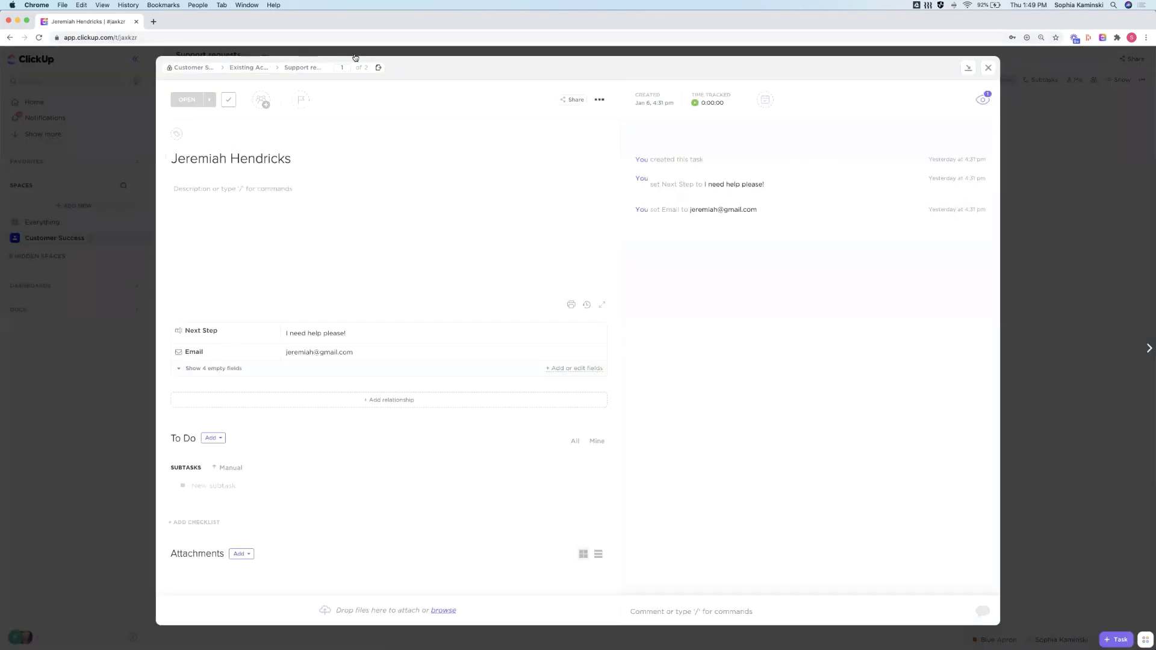
left_click(356, 58)
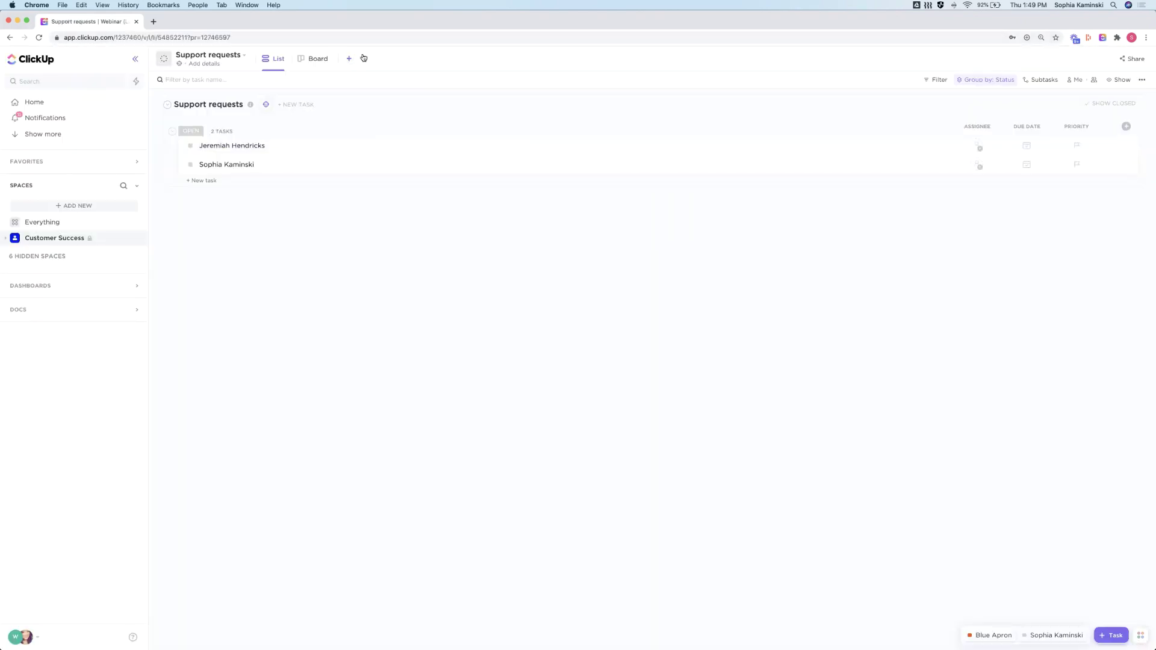
left_click(1126, 128)
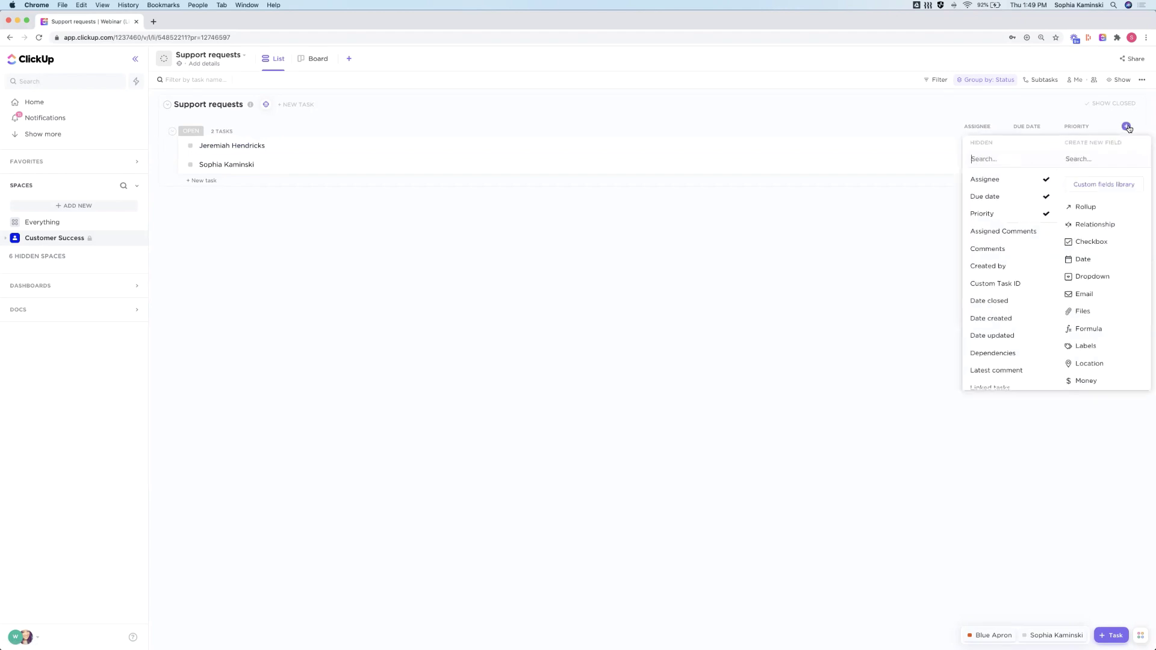
Start a Rollup field and choose Create Relationship under Related to
left_click(1086, 207)
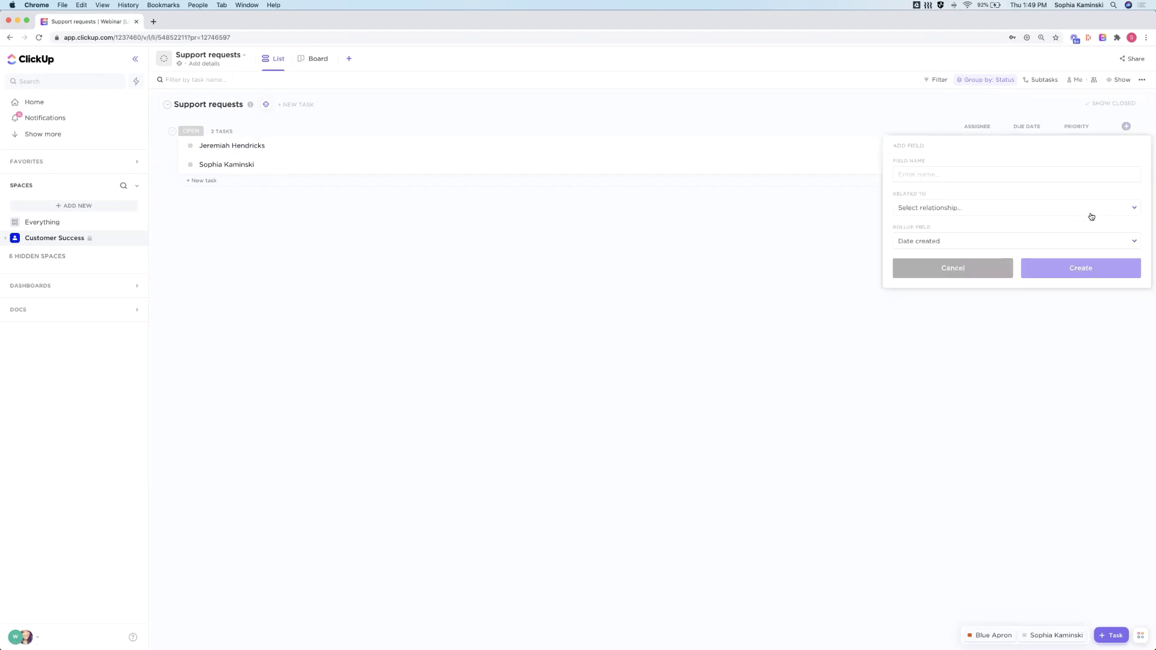
left_click(957, 211)
left_click(951, 210)
left_click(948, 211)
left_click(938, 275)
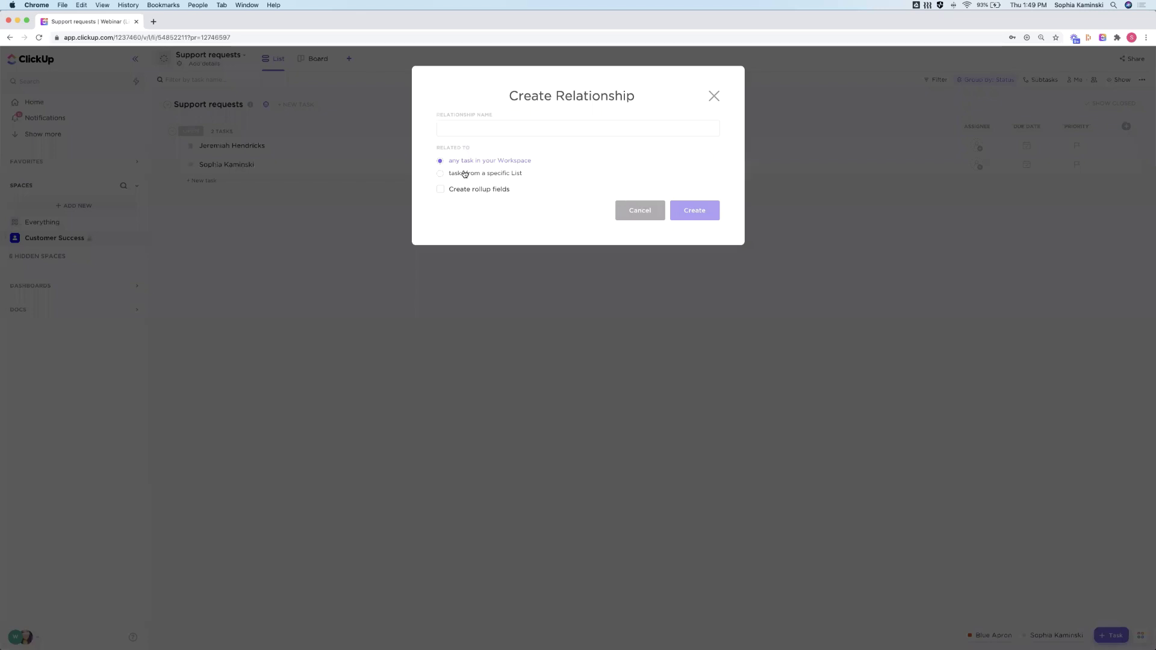
Try the List and Workspace scopes and Create rollup fields, then close the relationship dialog uncreated
left_click(462, 173)
left_click(461, 162)
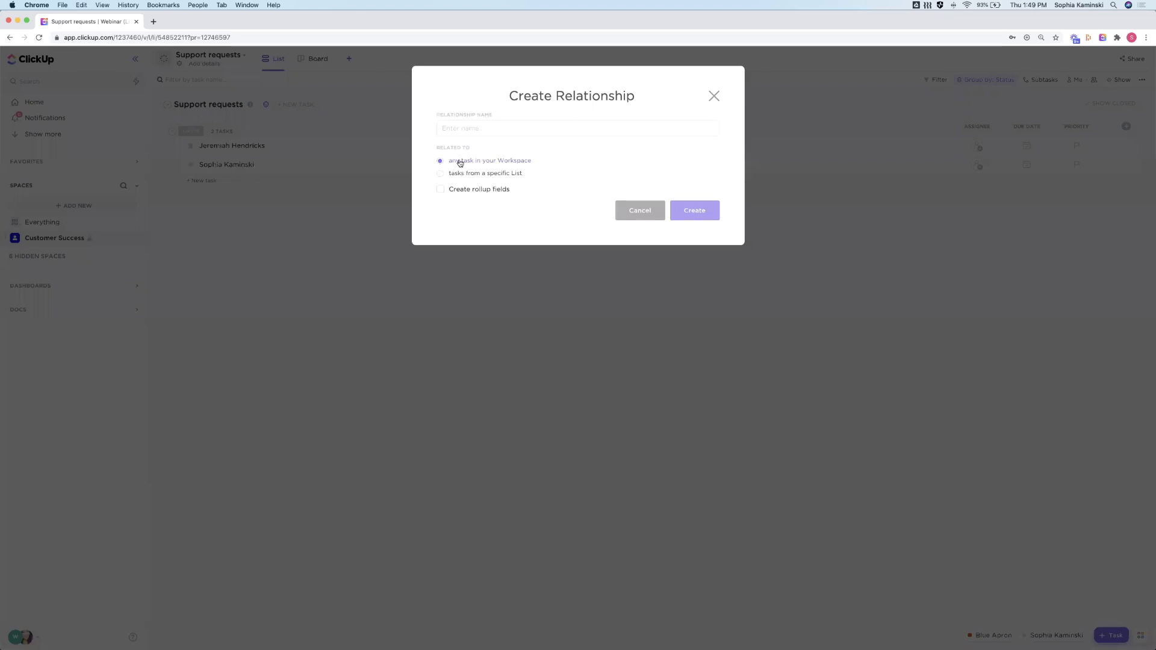
left_click(460, 190)
left_click(528, 238)
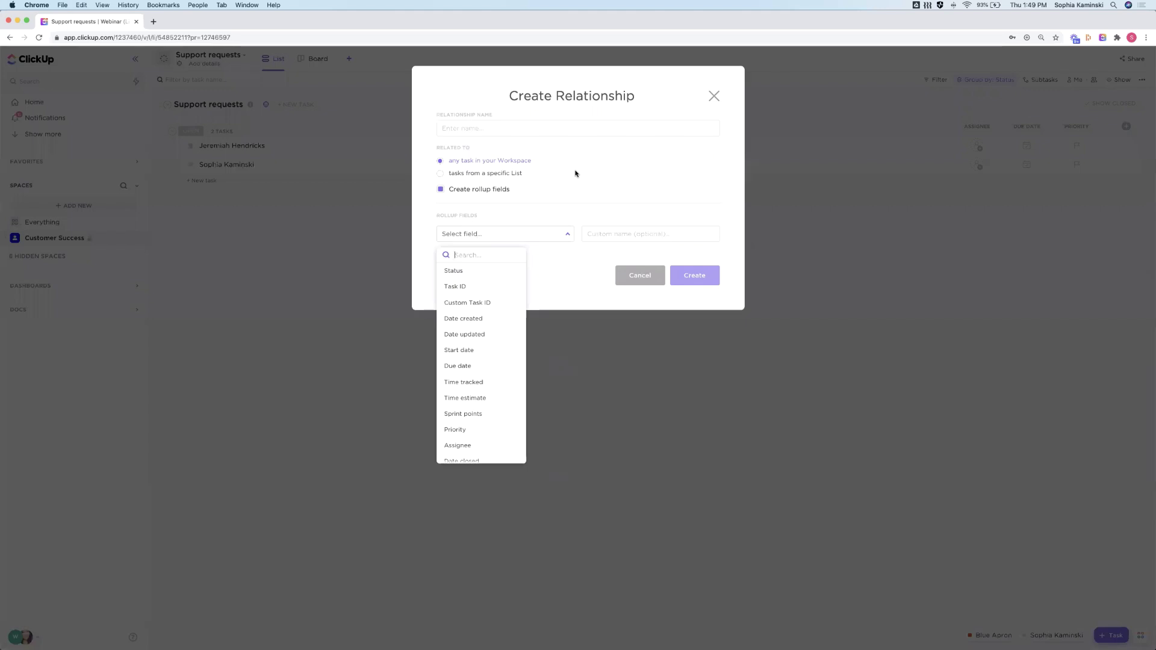
left_click(424, 246)
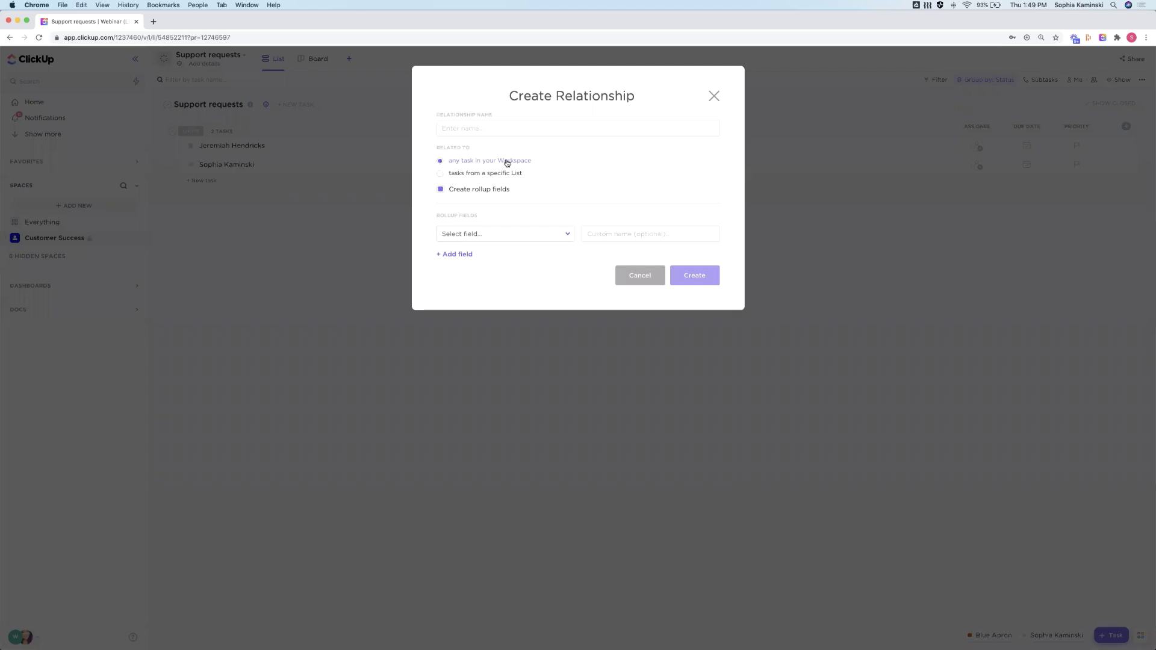
left_click(713, 96)
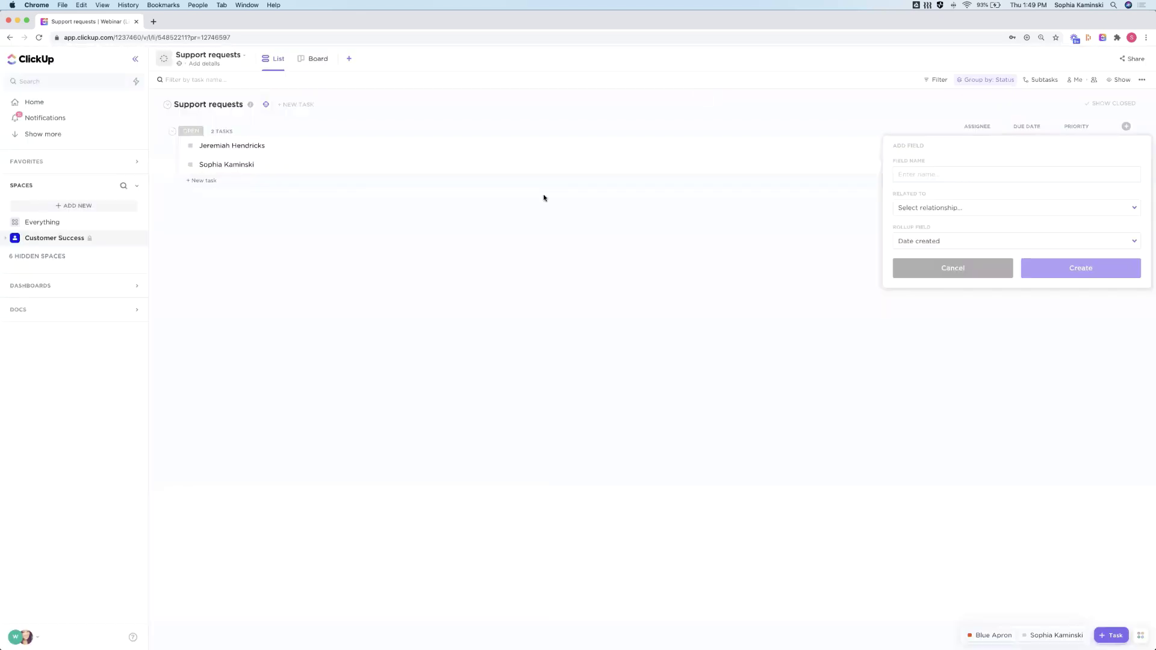
Dismiss the Rollup field form so no new field is added to Support requests
left_click(611, 232)
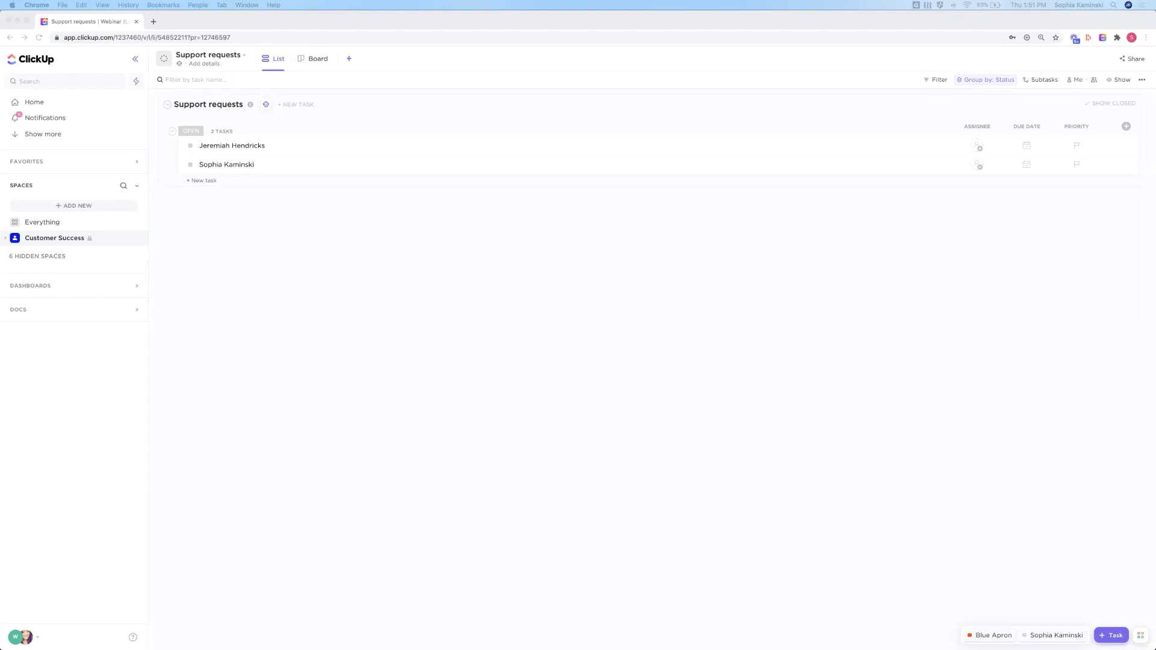
Open the Existing Accounts folder, set Group by to None, and select all 11 tasks
left_click(6, 239)
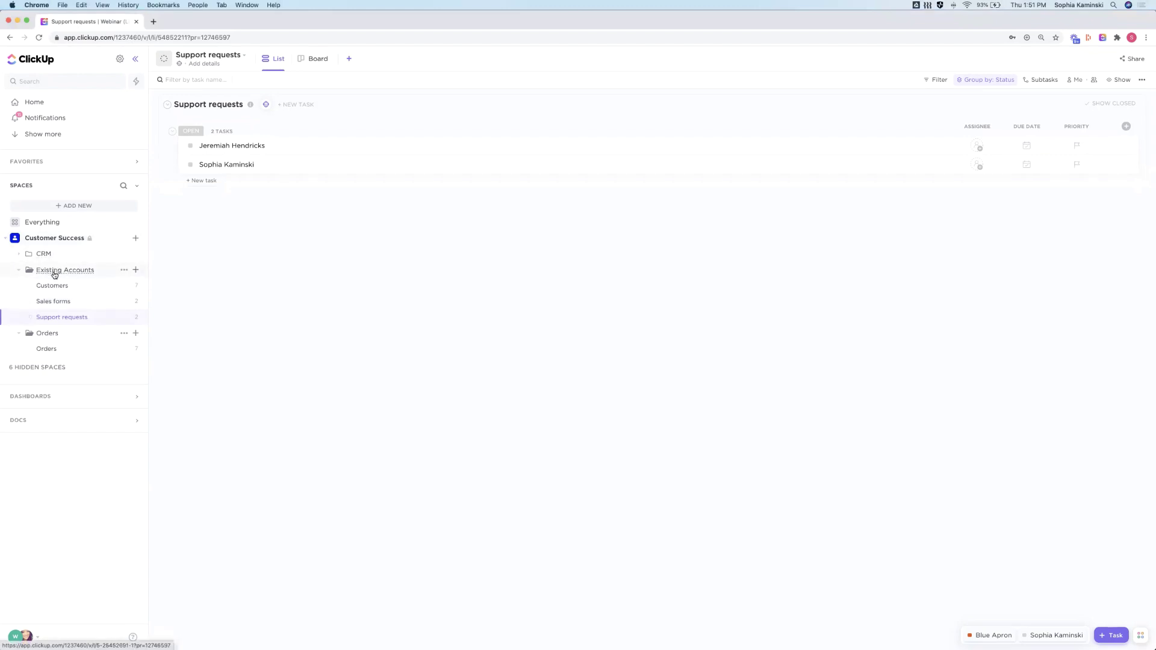
left_click(54, 270)
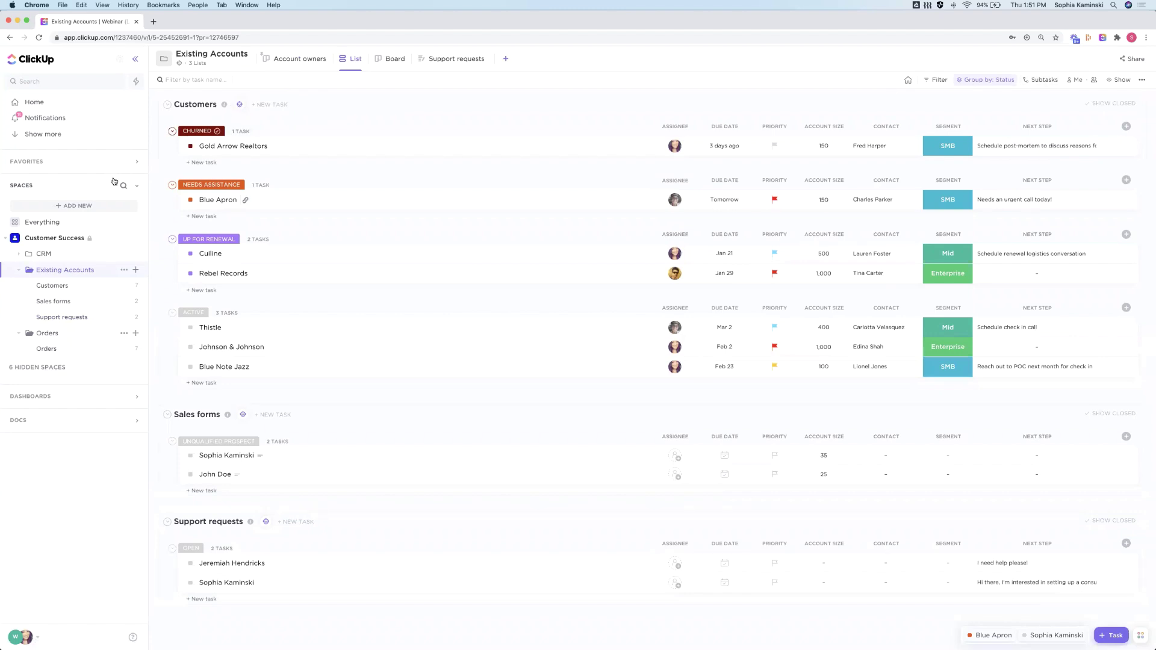
left_click(1000, 80)
left_click(981, 197)
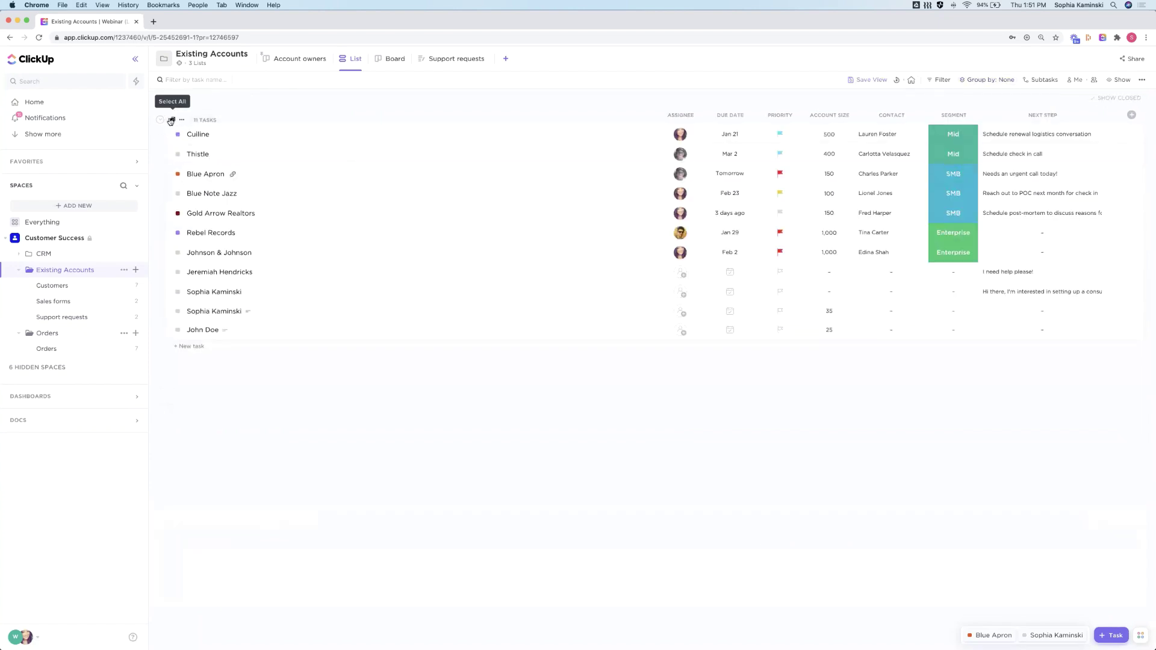
left_click(171, 121)
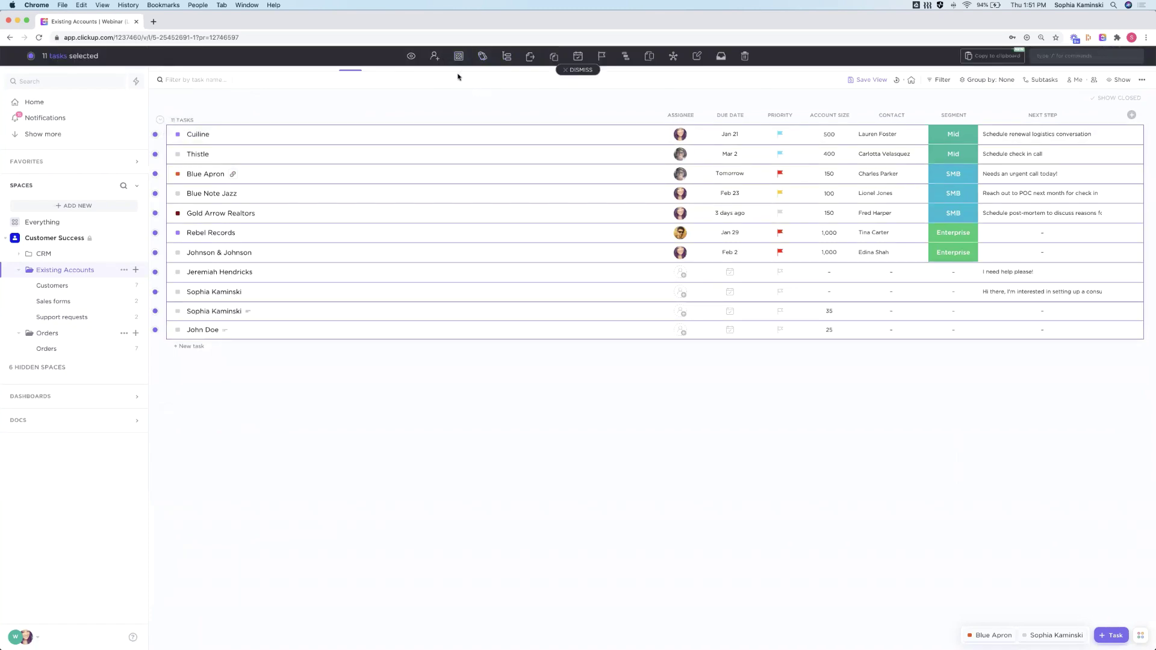
Open the bulk status change for the 11 selected tasks, then clear the selection
left_click(458, 57)
left_click(584, 71)
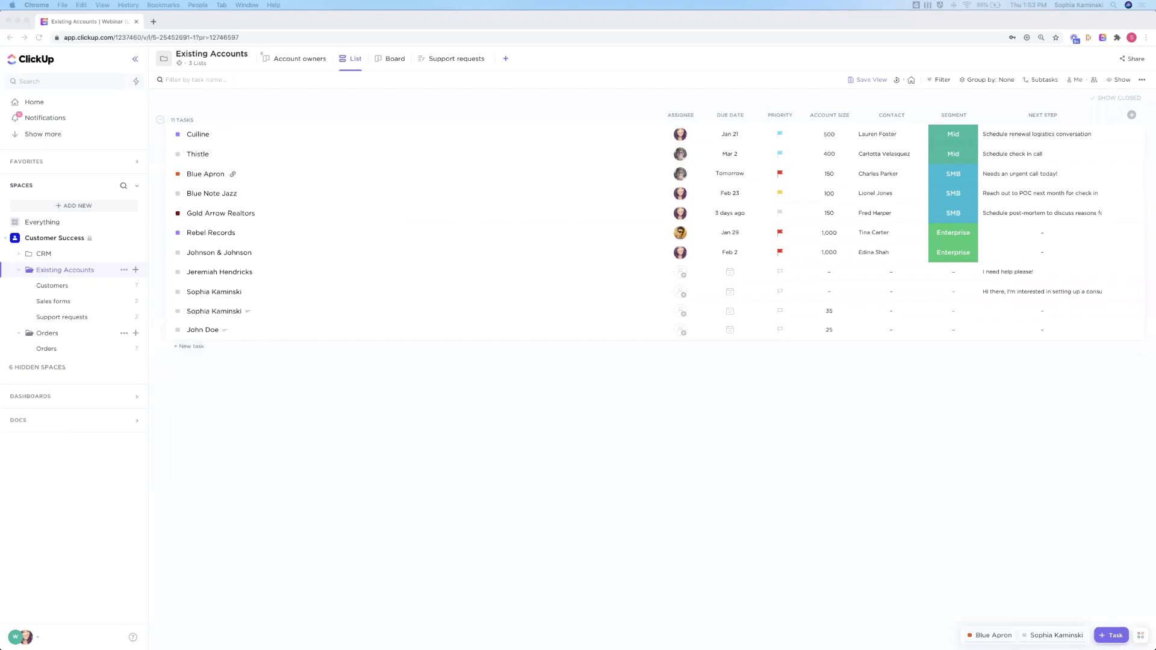
Open the Cuiline task, close it, and reopen the recently viewed Retail prospect task
left_click(190, 134)
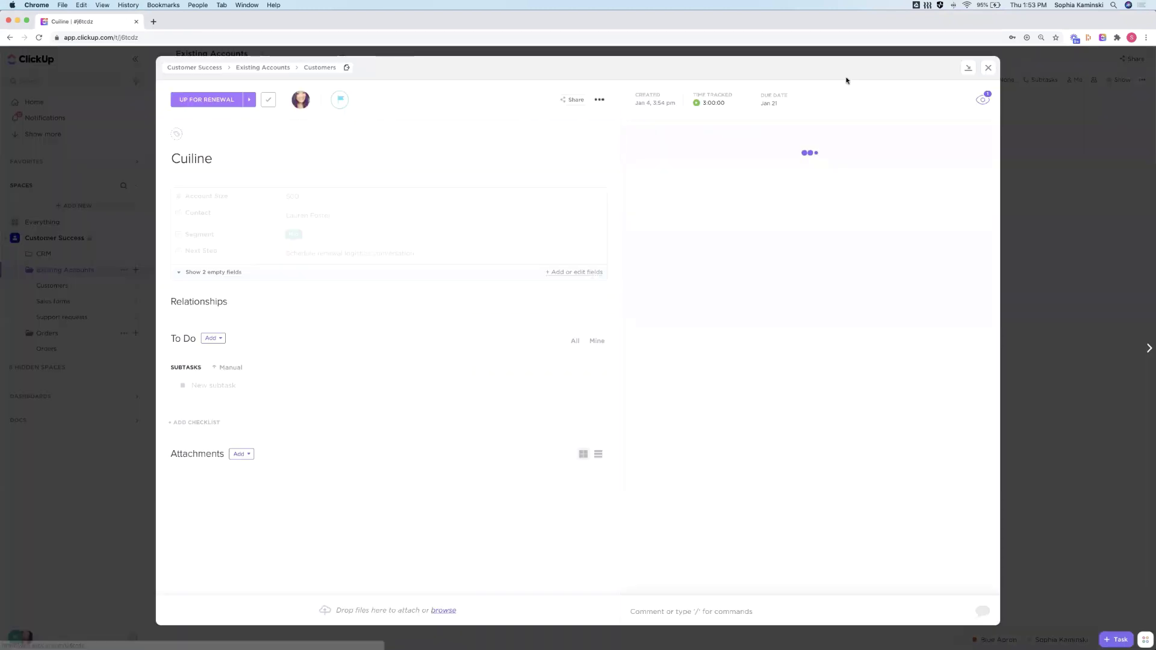
left_click(987, 68)
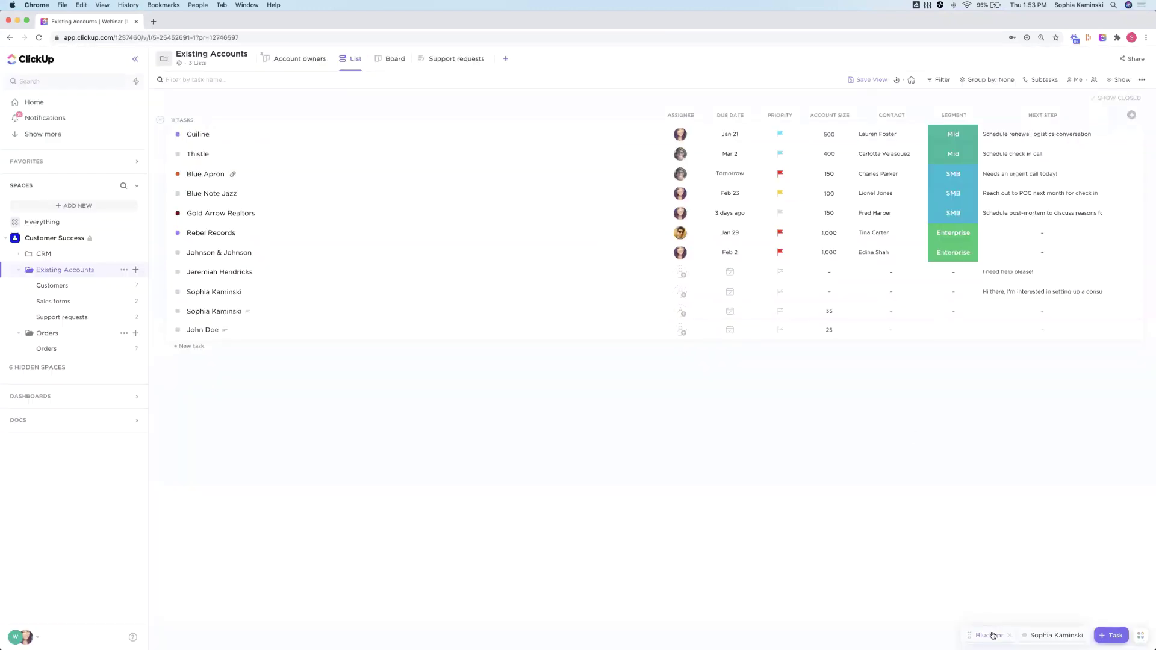
left_click(1040, 636)
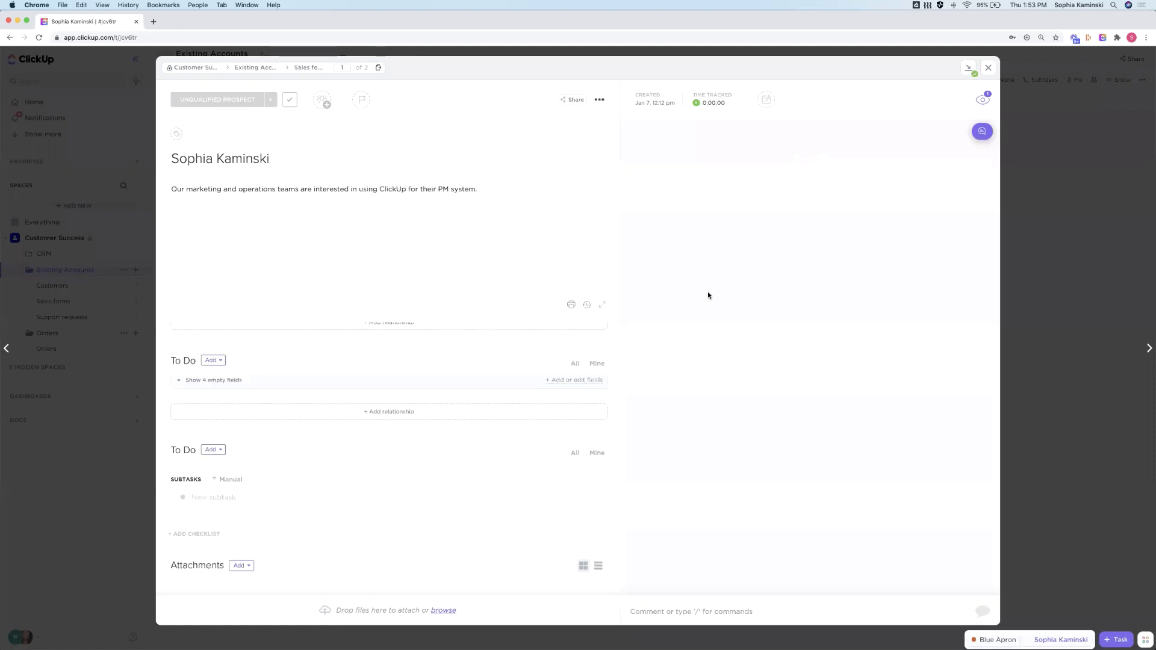
Expand the '1 reply' in the email thread, scroll through it, then open and collapse the composer
left_click(686, 373)
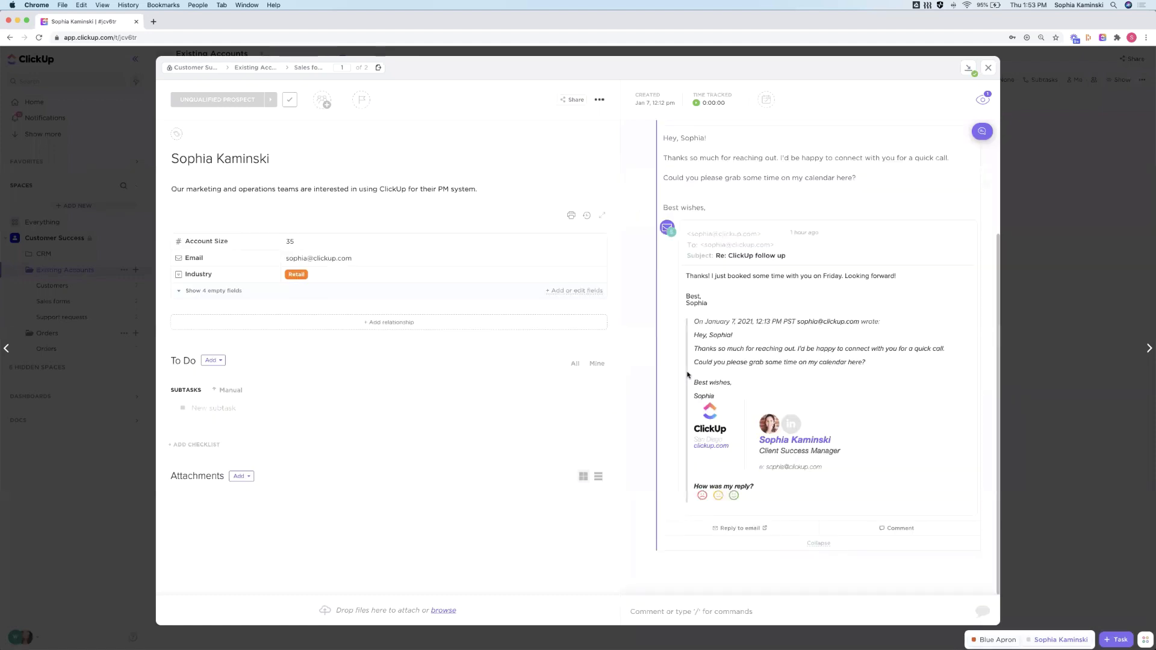
scroll(679, 378, "up", 1)
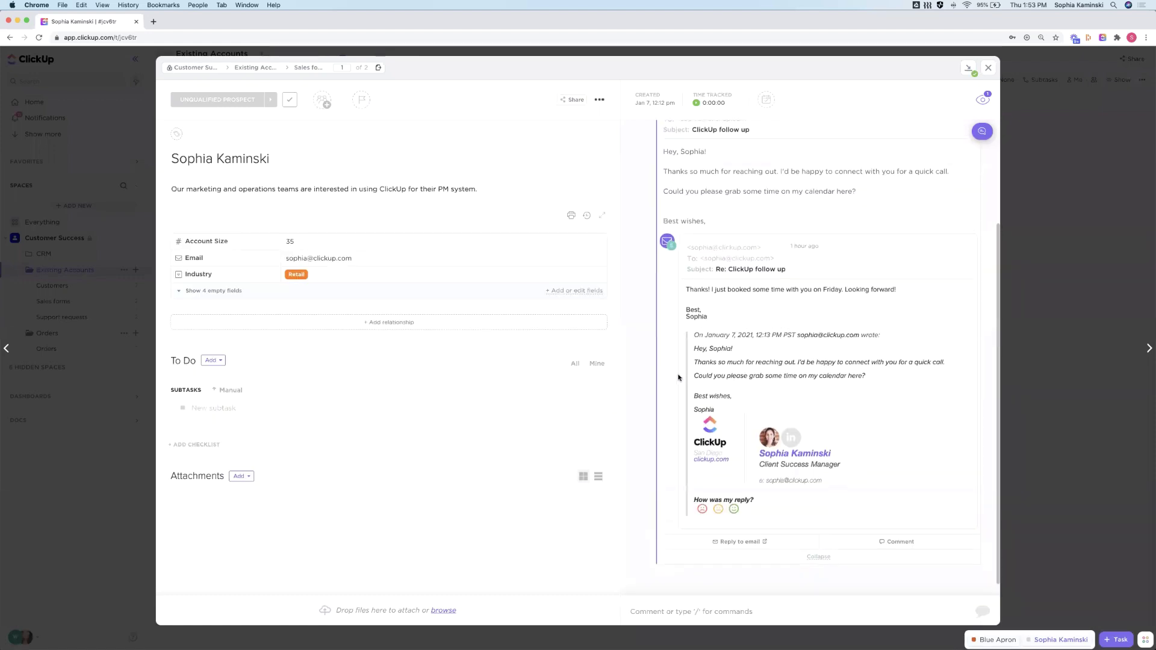
scroll(677, 376, "up", 4)
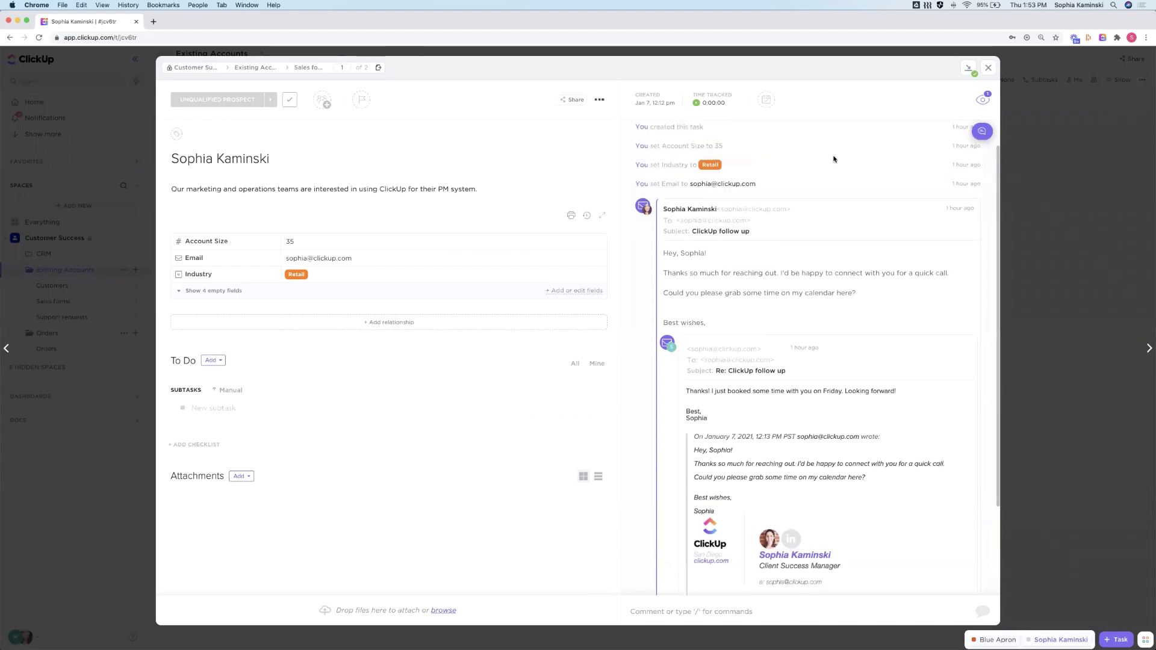
scroll(838, 172, "up", 1)
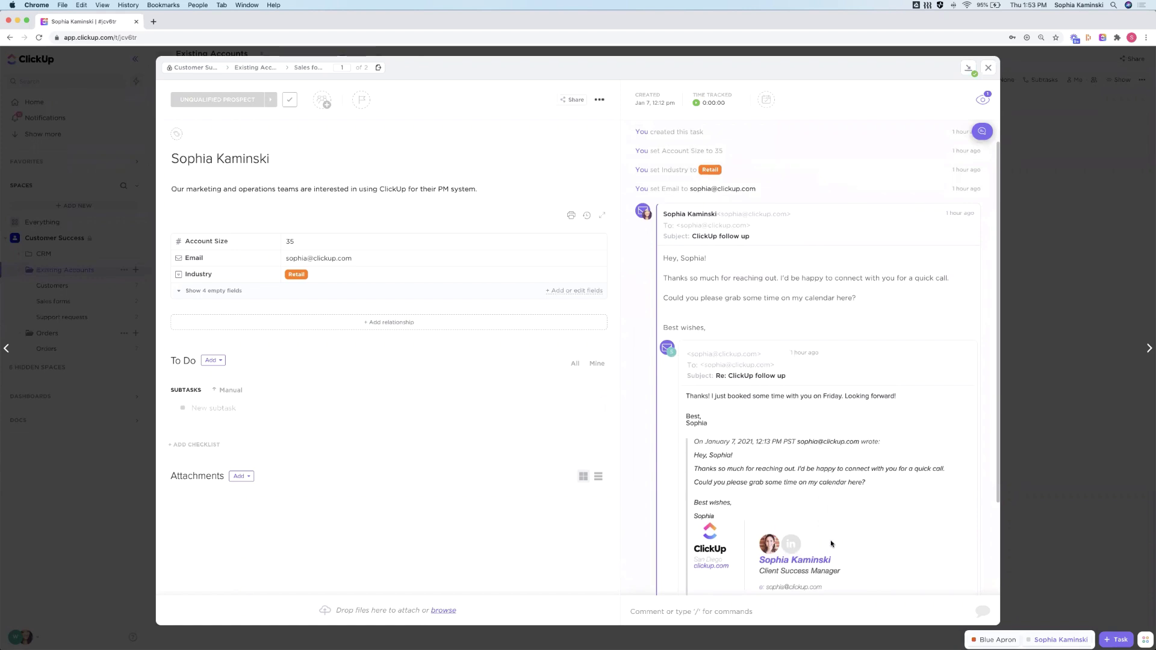
left_click(695, 610)
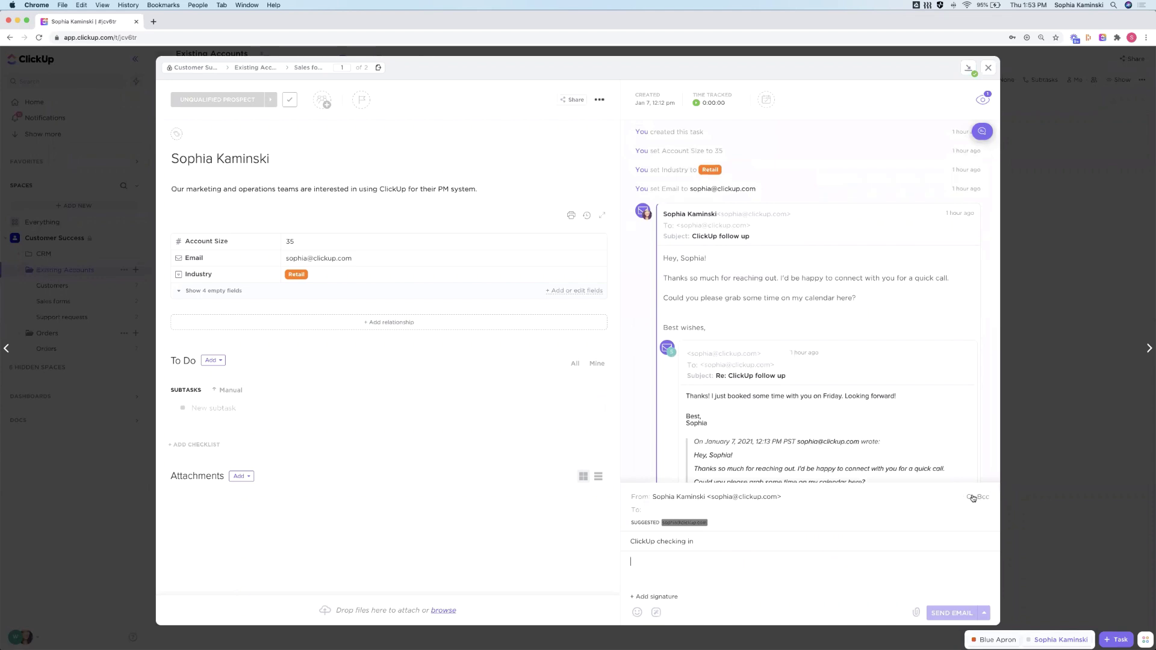
left_click(679, 510)
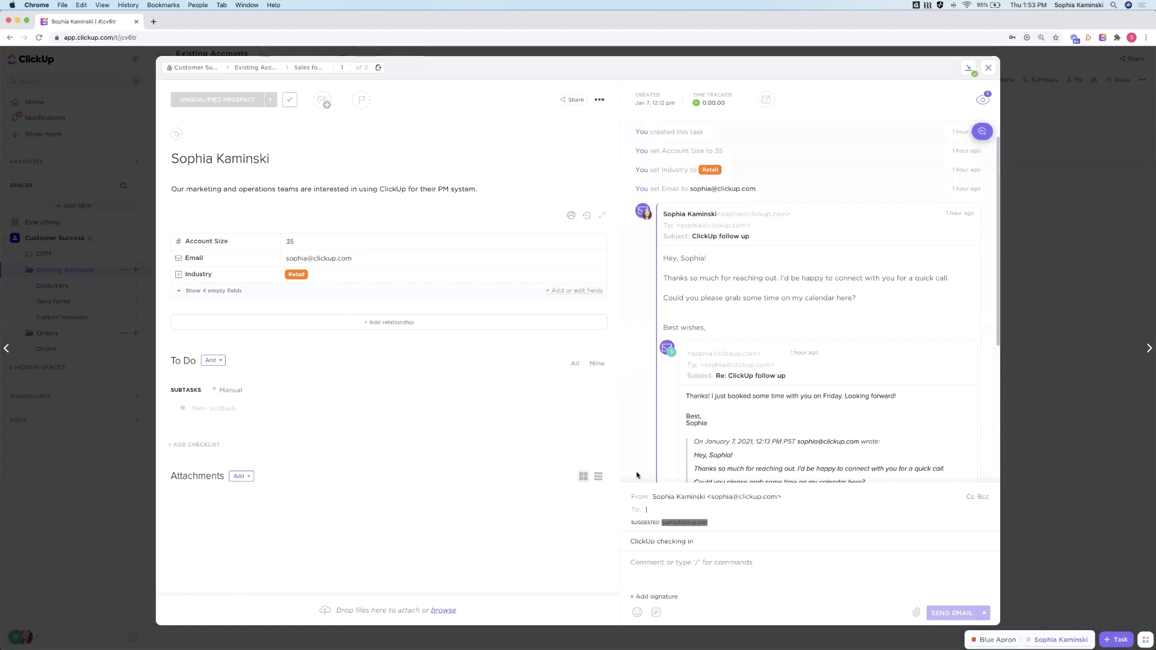
left_click(637, 476)
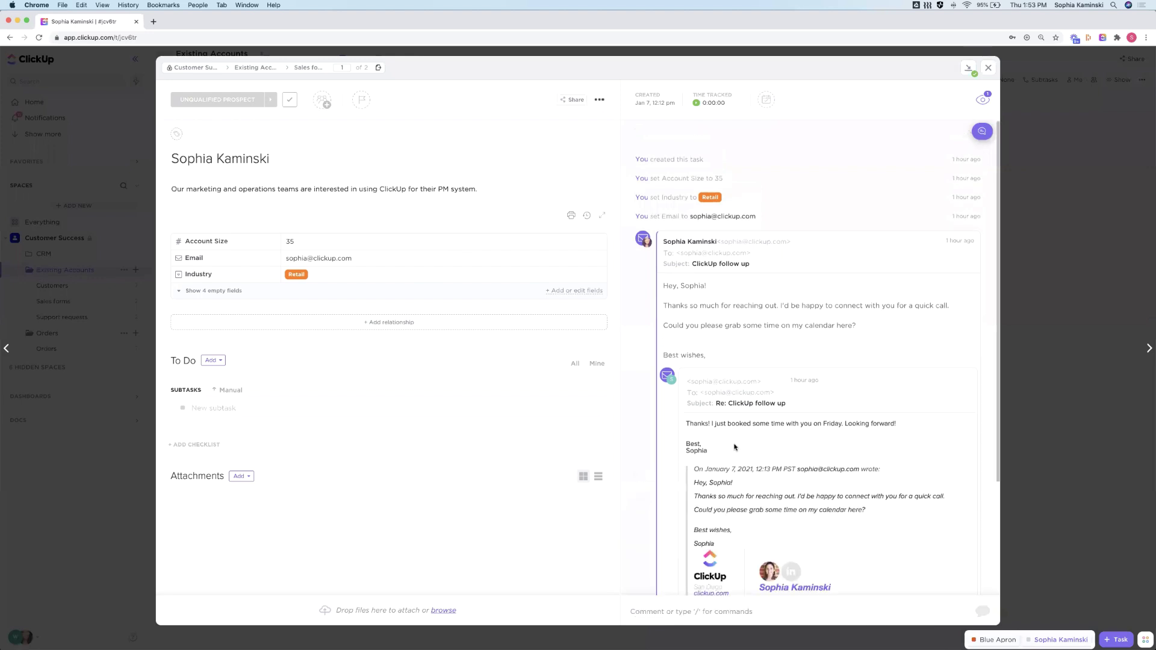
Scroll the prospect task, then close it to return to the Existing Accounts table
scroll(757, 306, "down", 3)
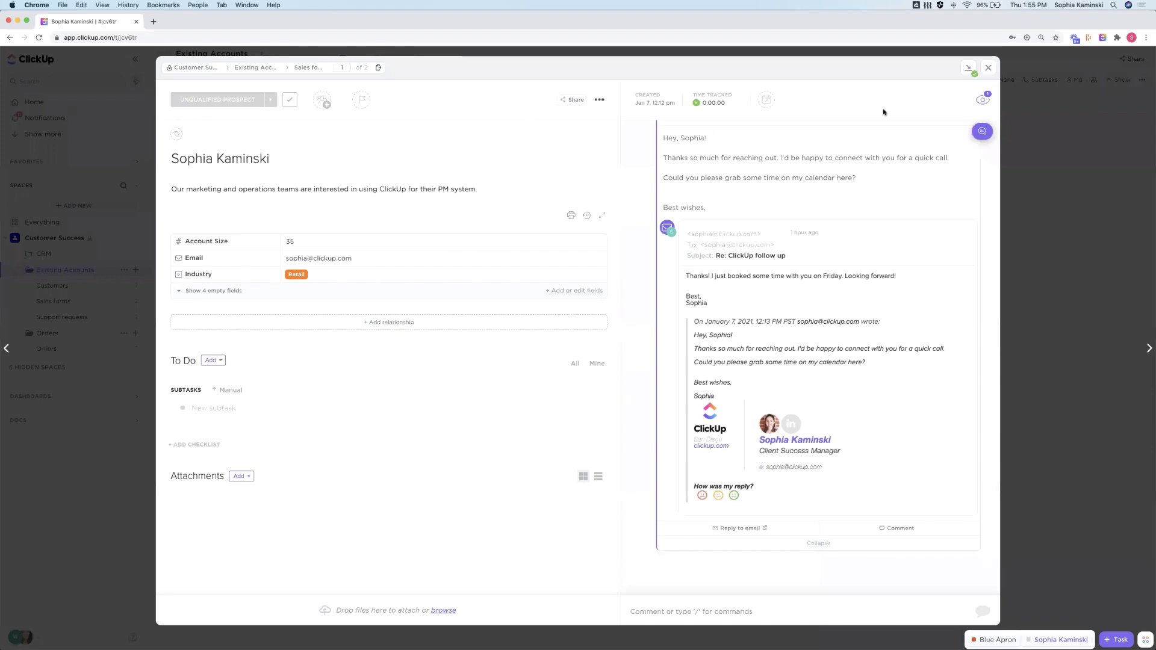
left_click(986, 70)
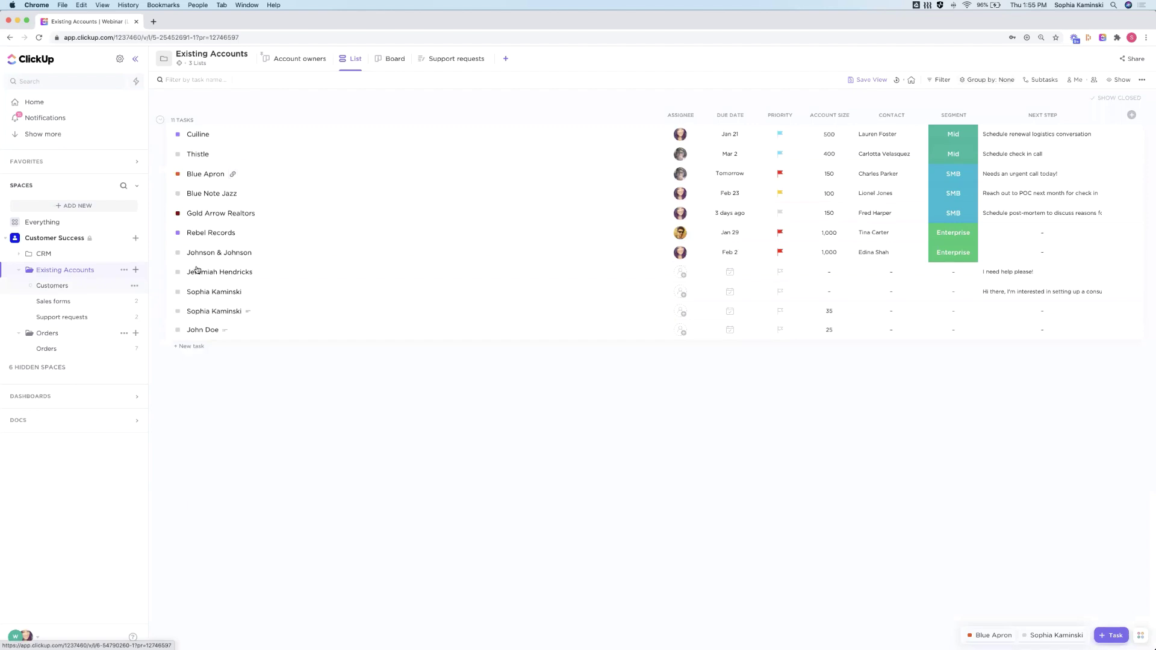
Create a new list named Companies in the Existing Accounts folder
left_click(135, 270)
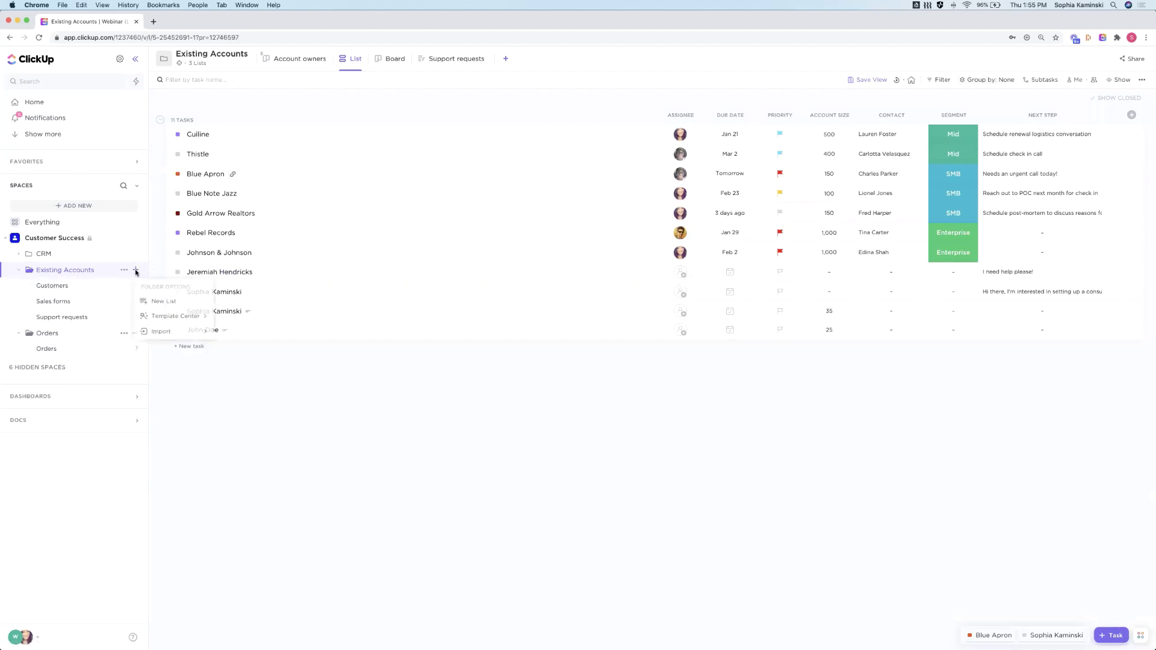
left_click(172, 303)
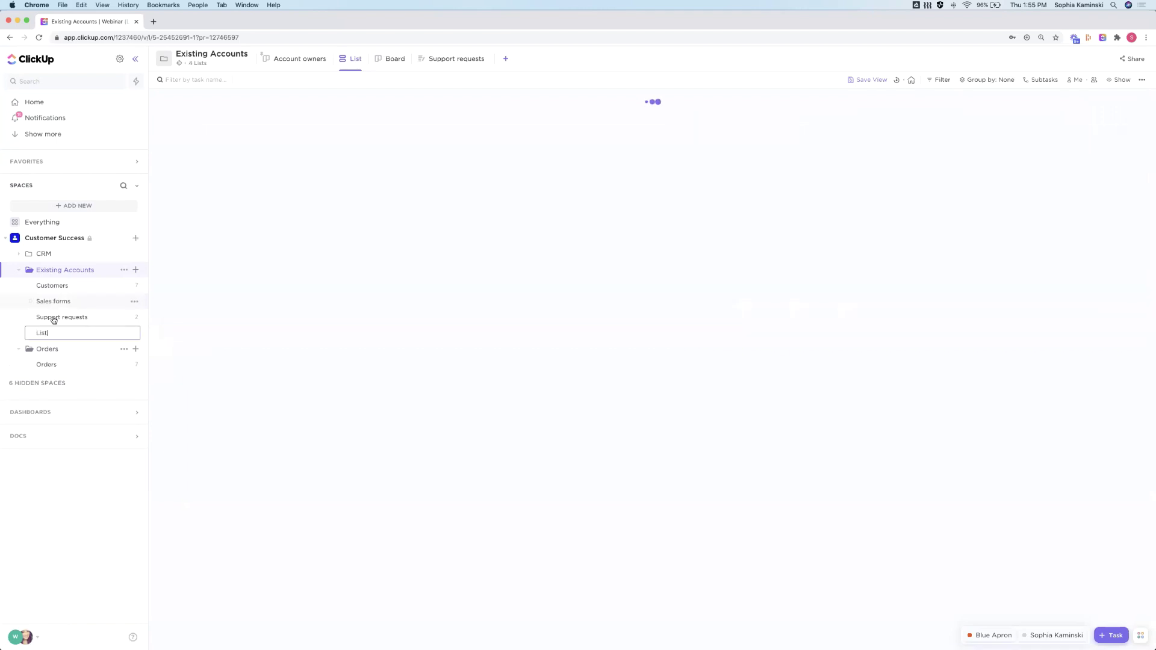
type("Com")
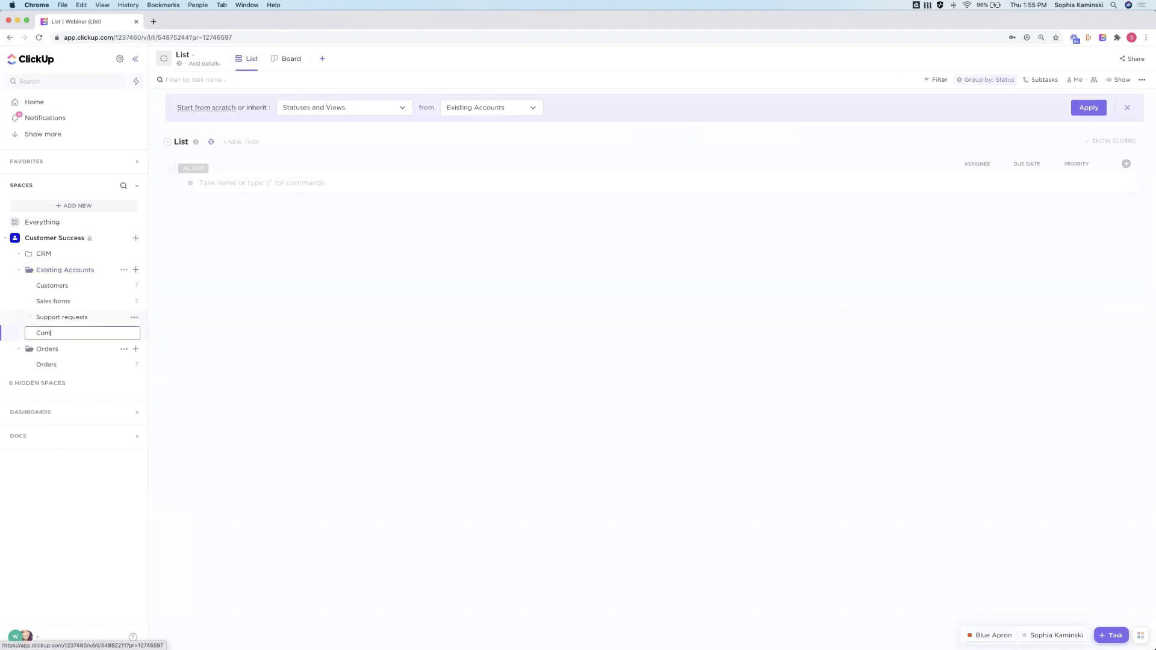
type("panies")
key("Return")
Add tasks Company 1 and Company 2, then open the Thistle task in the Customers list
left_click(219, 184)
type("Company 1")
key("Return")
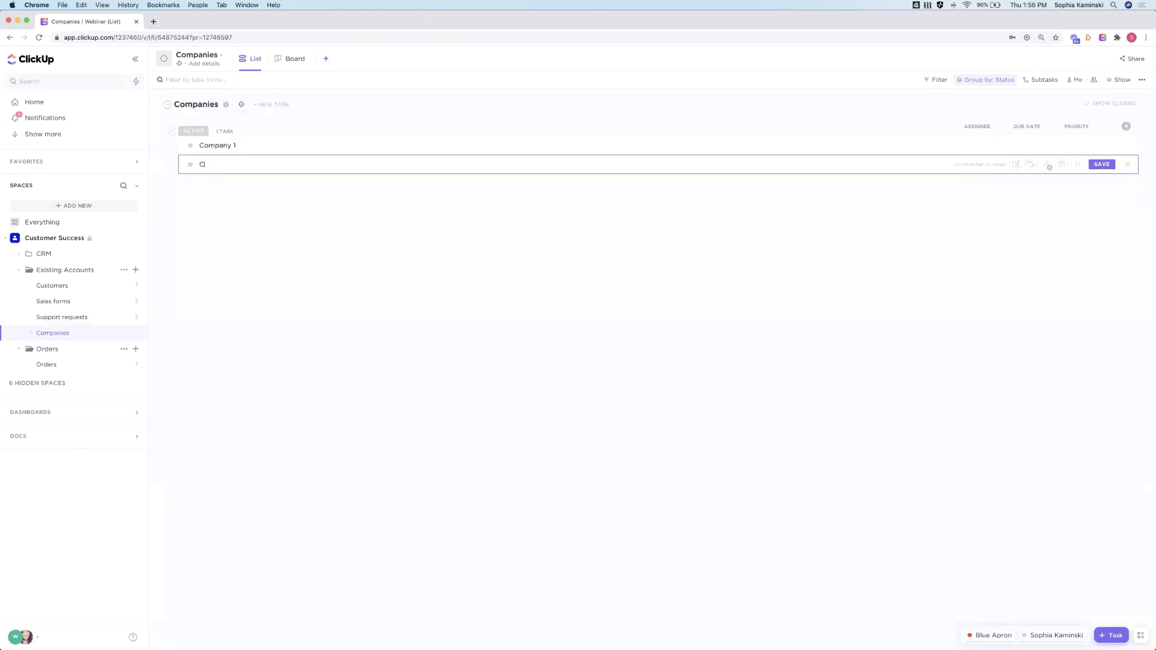
type("Cpompany 2")
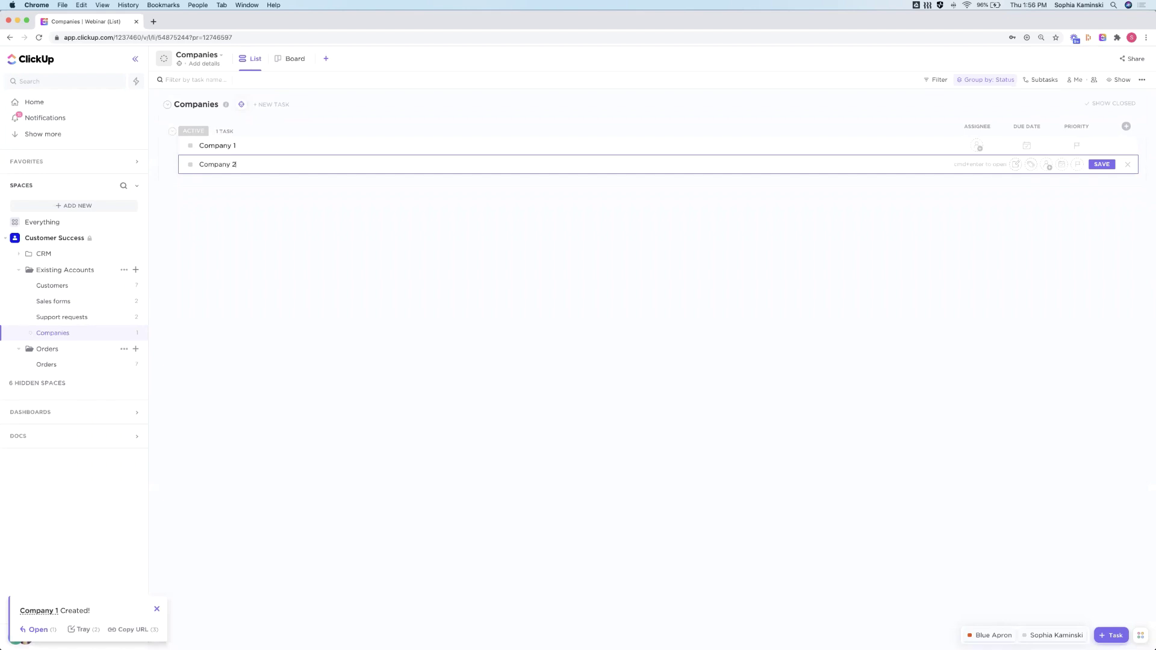
key("Return")
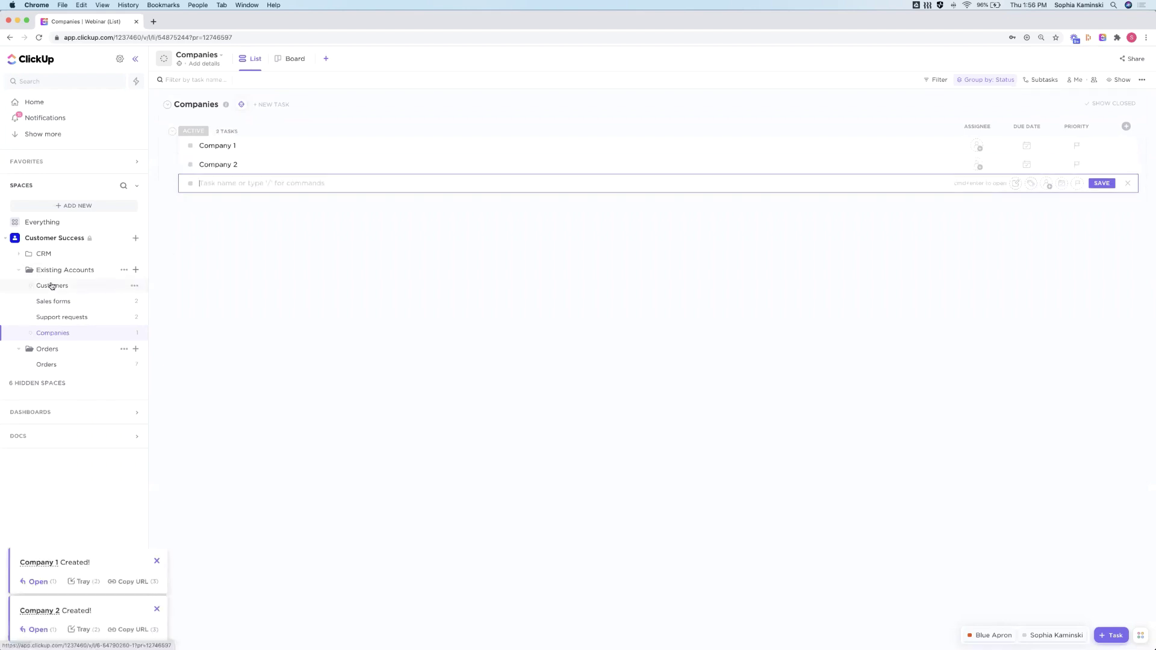
left_click(51, 286)
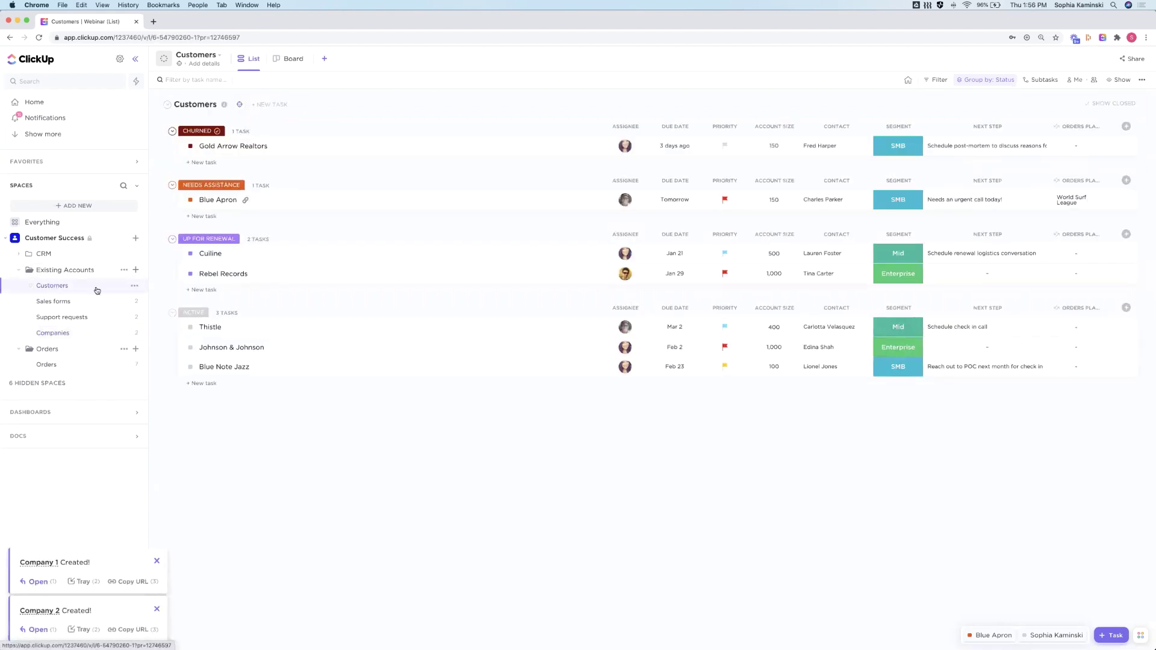
left_click(203, 328)
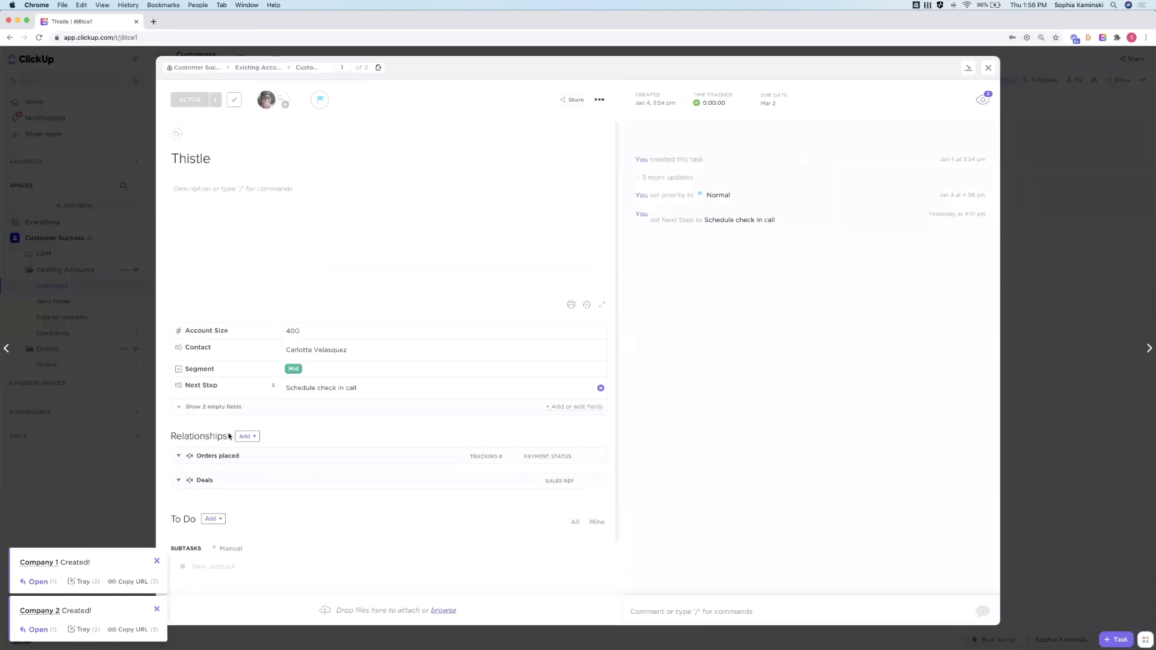
Create a relationship named Company limited to tasks from the Companies list
left_click(247, 438)
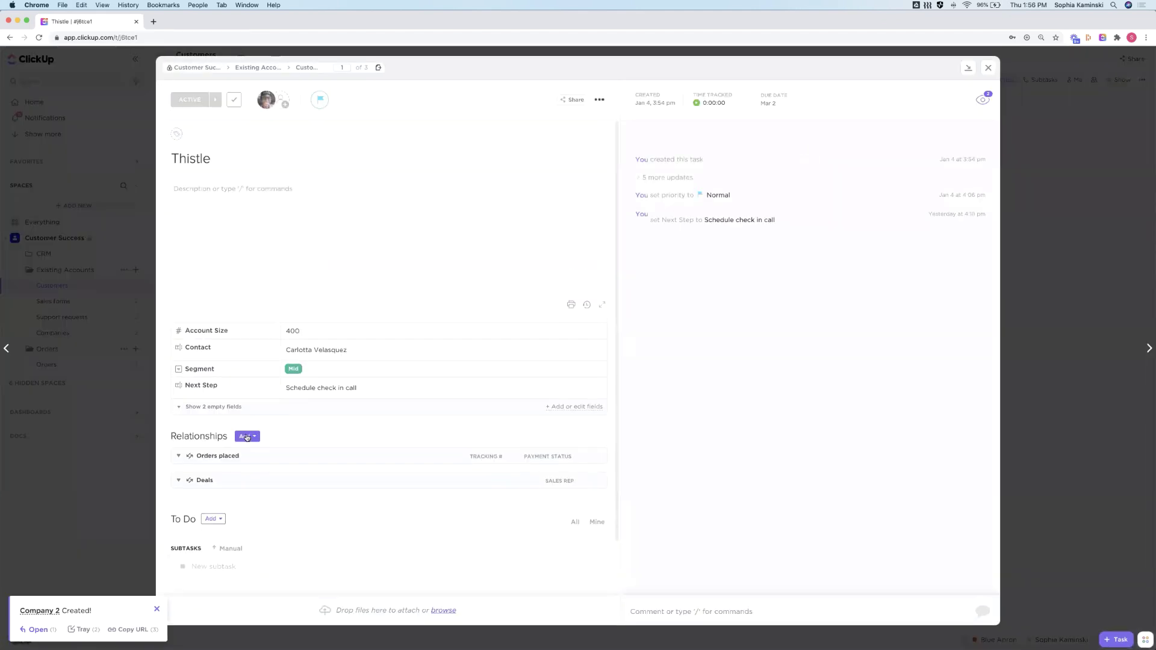
left_click(271, 519)
type("Company")
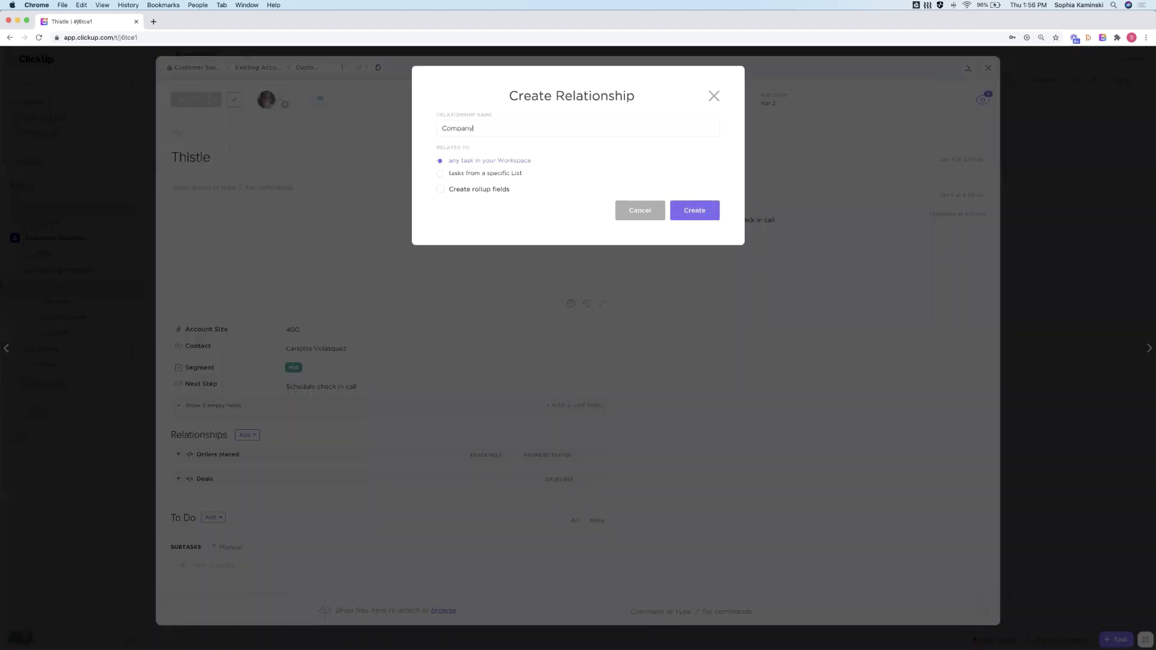
left_click(462, 175)
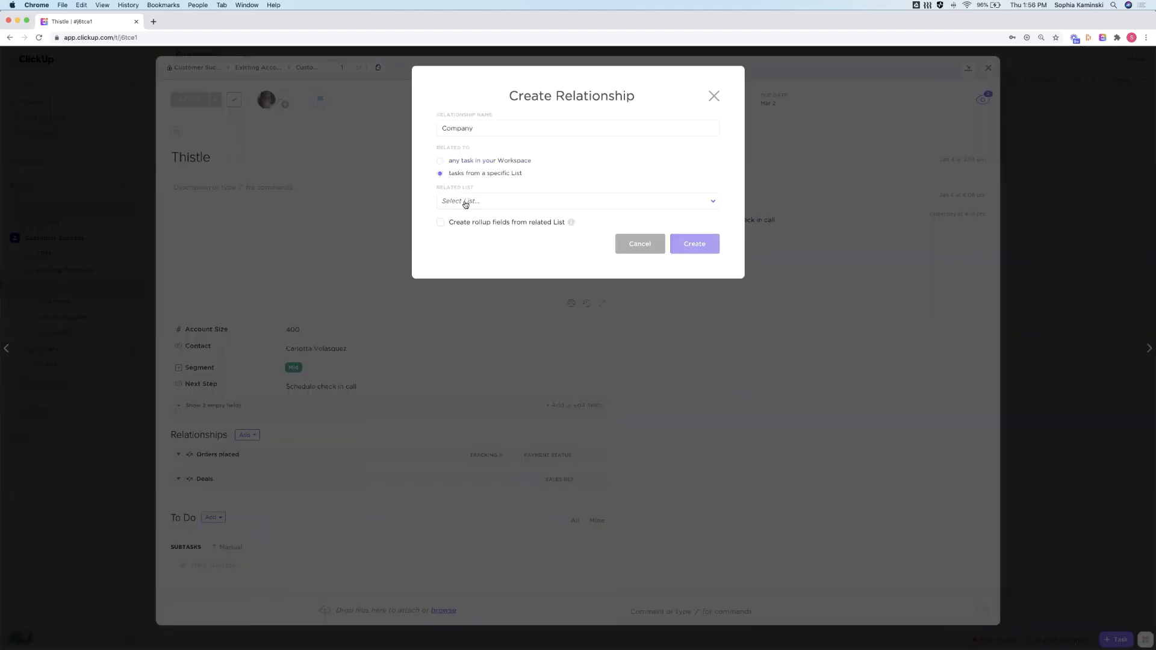
left_click(459, 202)
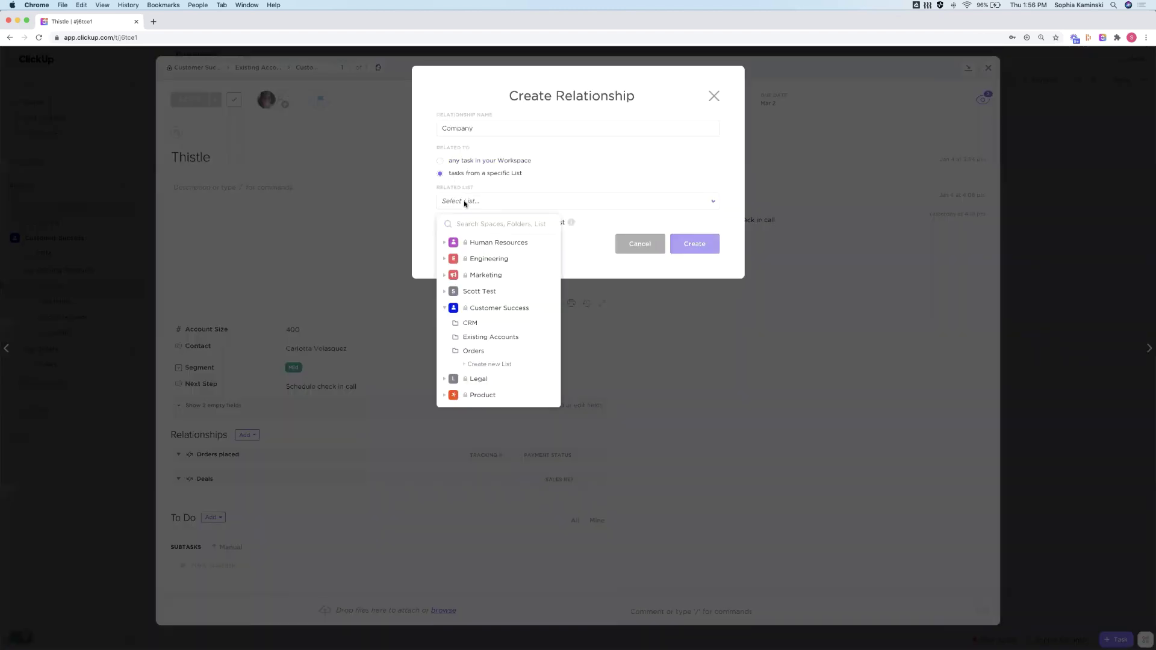
left_click(480, 337)
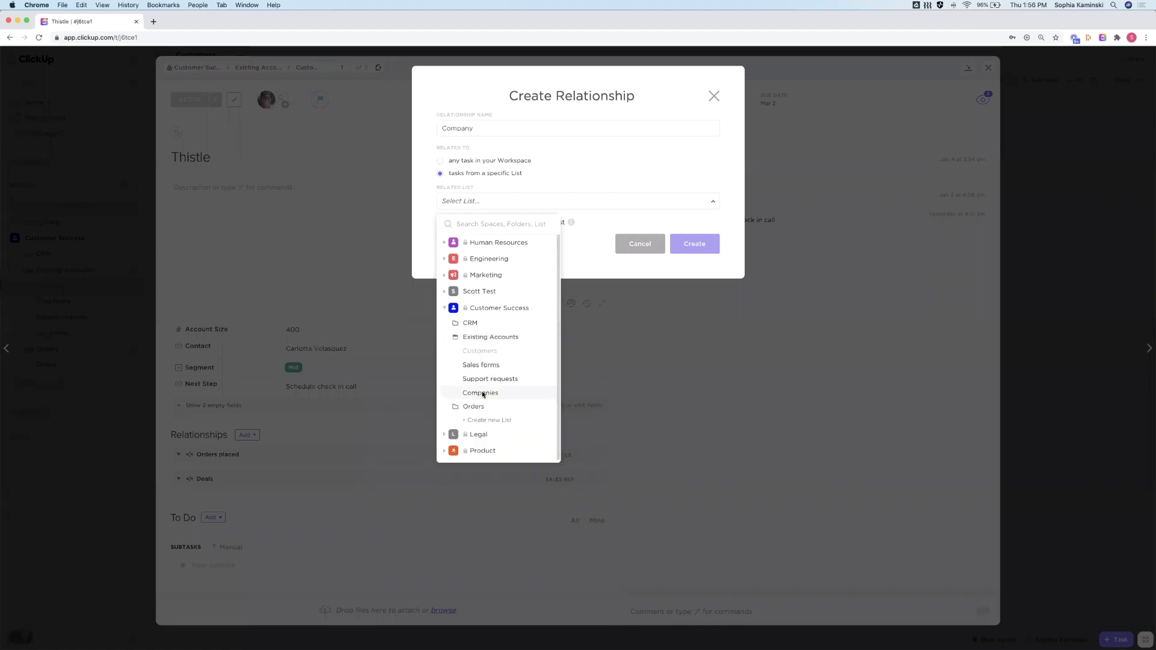
left_click(483, 392)
left_click(695, 244)
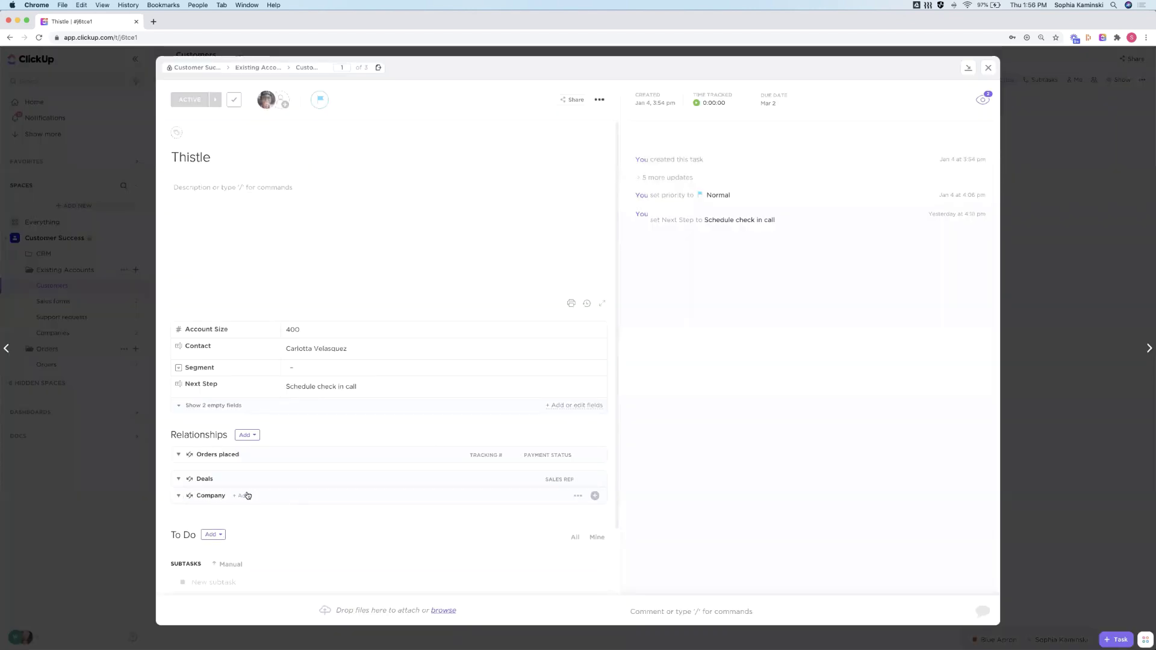
Link Thistle to Company 1 and close the task
left_click(244, 496)
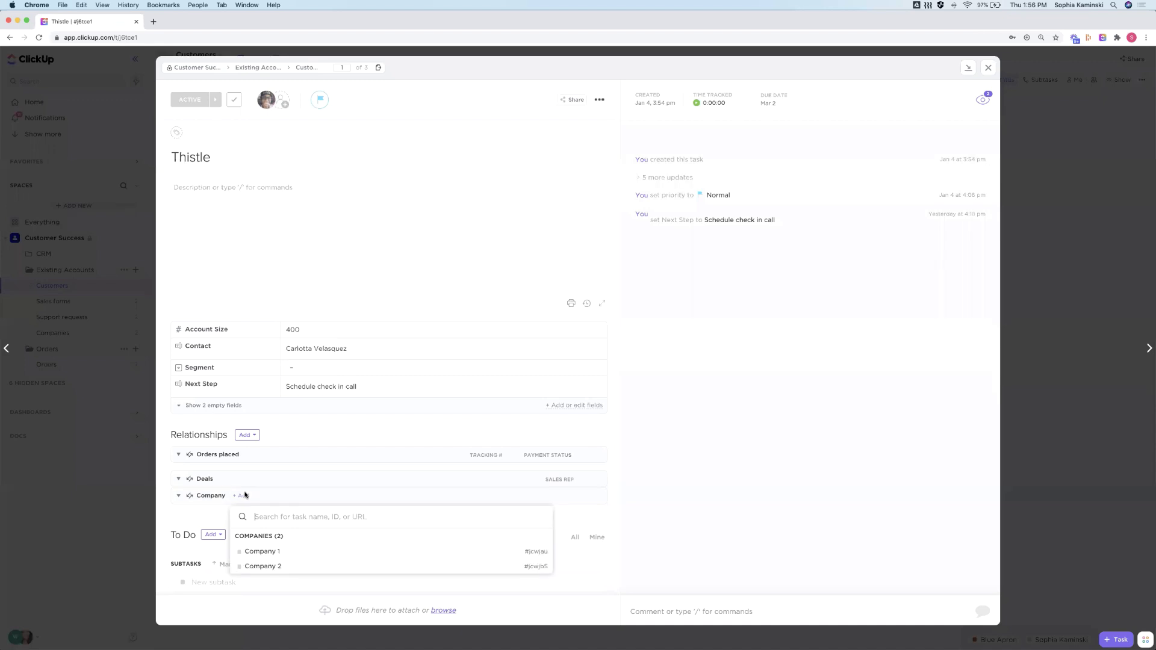
left_click(257, 552)
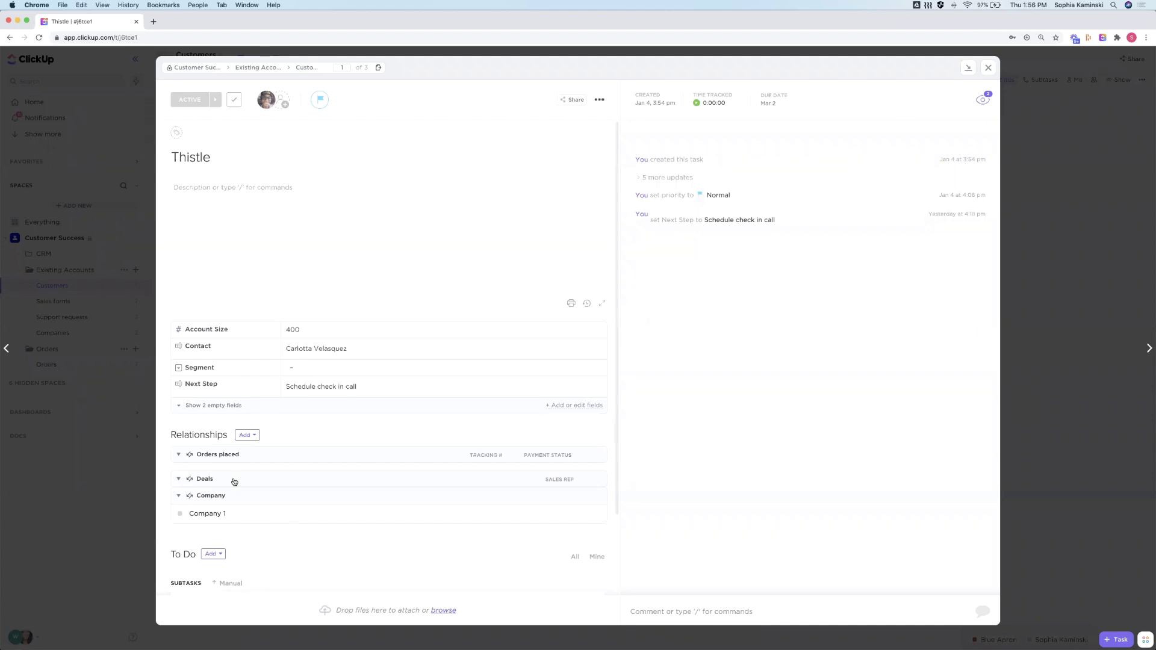
left_click(126, 296)
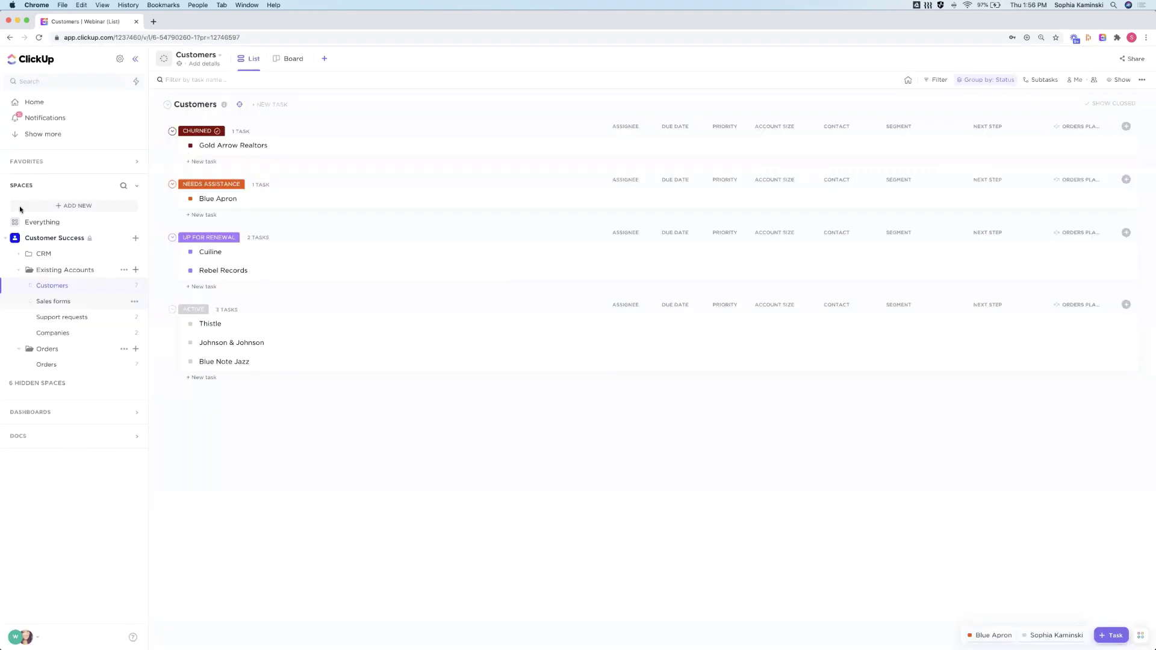
Go to the Sales forms list in Existing Accounts and open the Sales request form editor
left_click(100, 238)
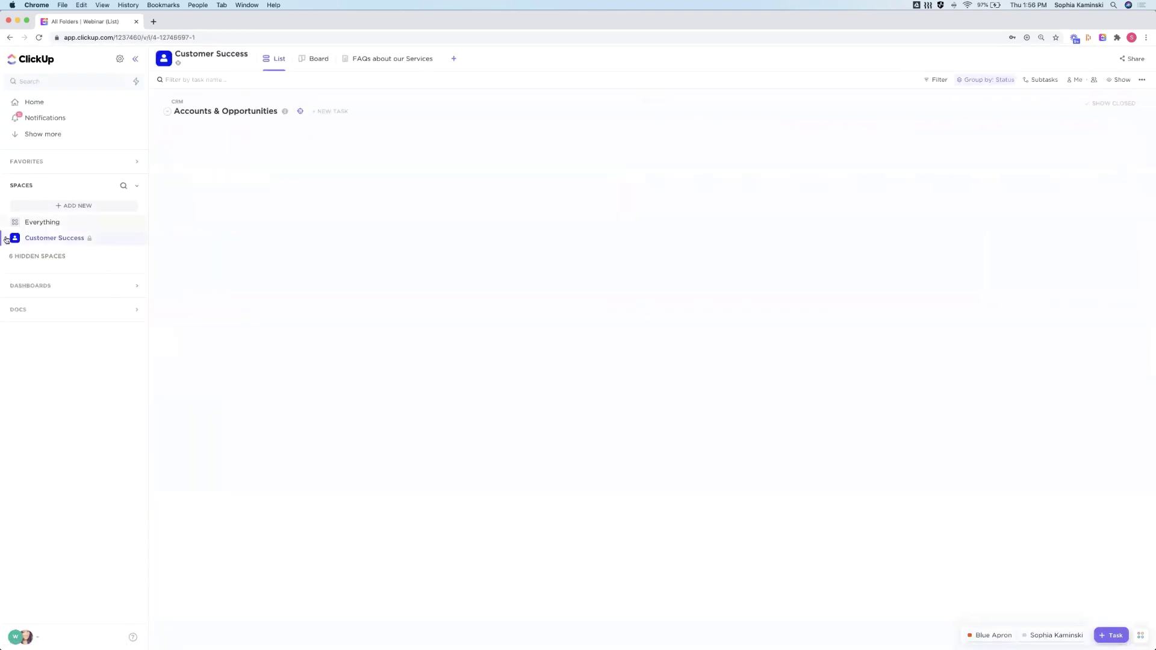
left_click(58, 272)
left_click(57, 301)
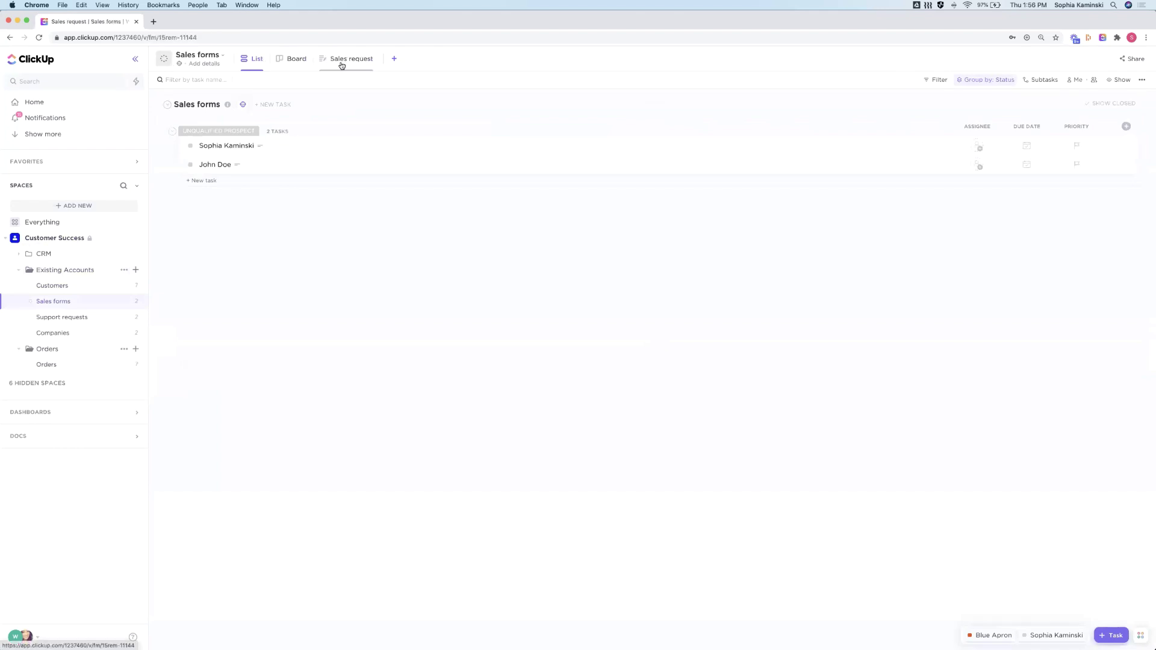
left_click(341, 65)
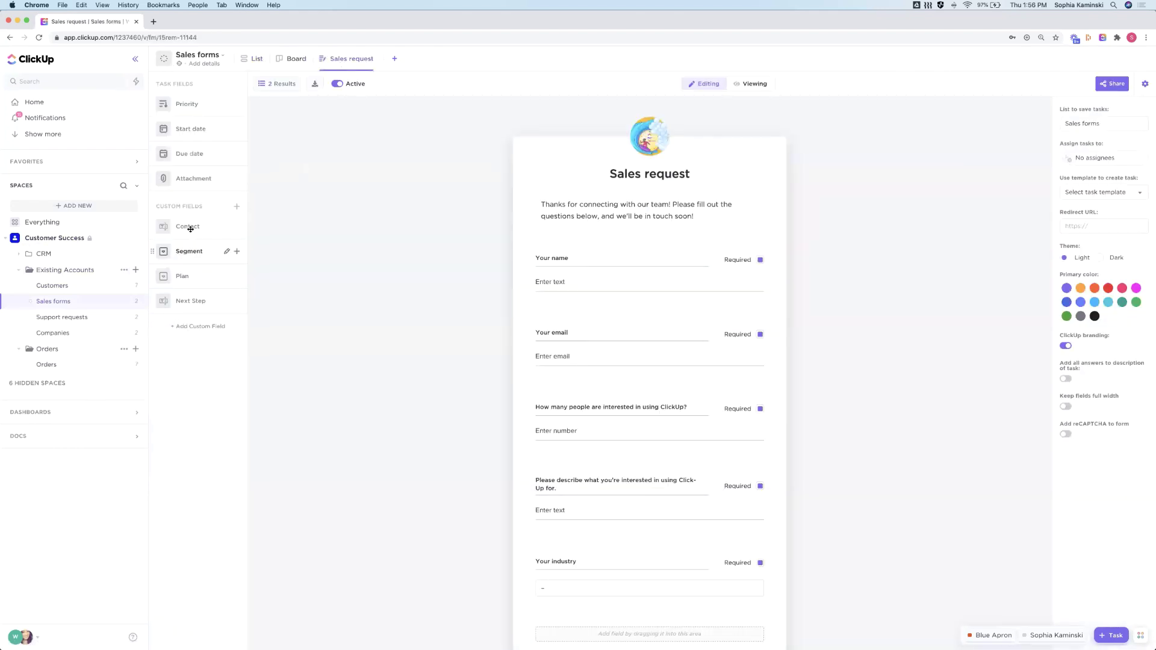
Drop the Contact field below the email question, delete it, and return to the List view
left_click_drag(190, 229, 567, 394)
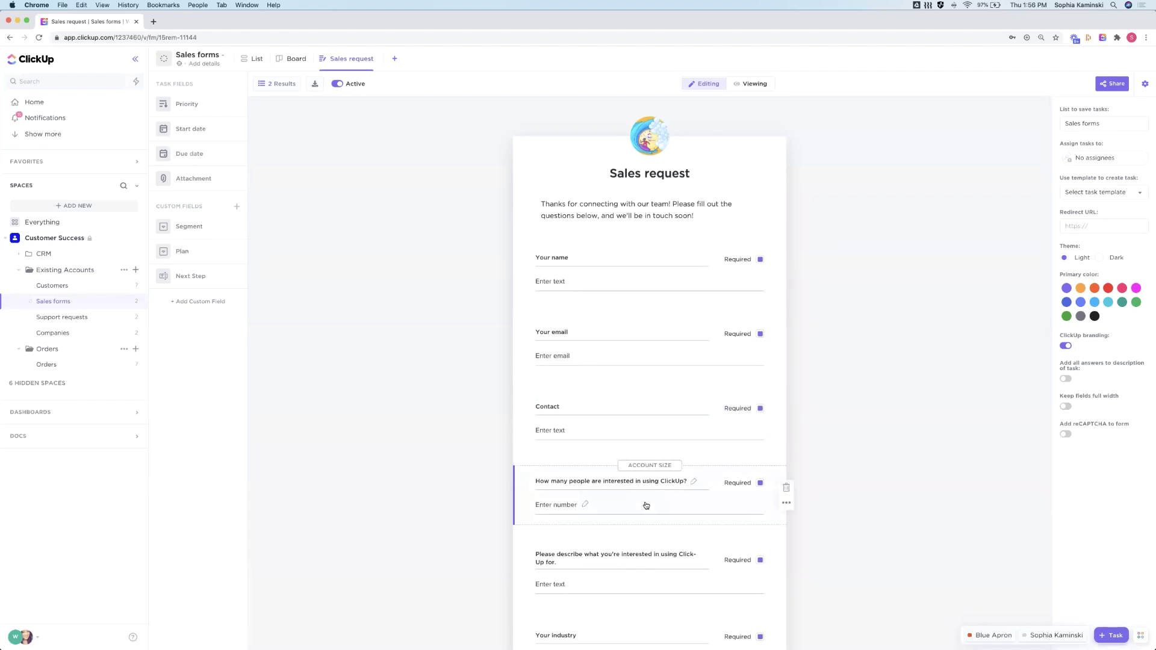
mouse_move(787, 415)
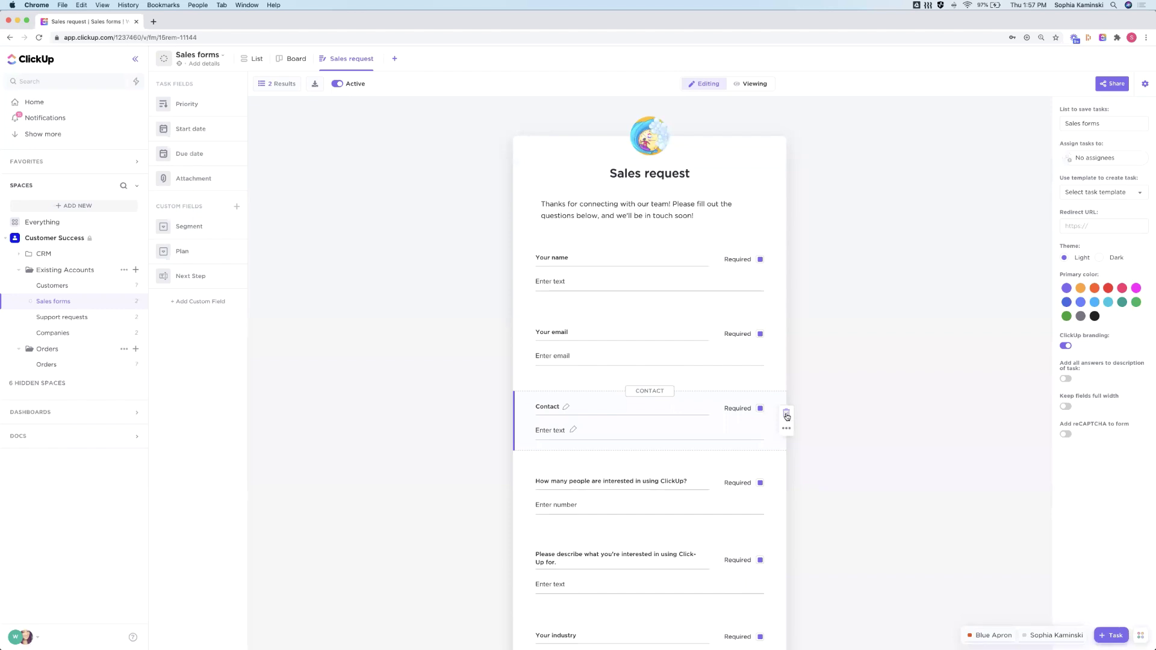
left_click(787, 416)
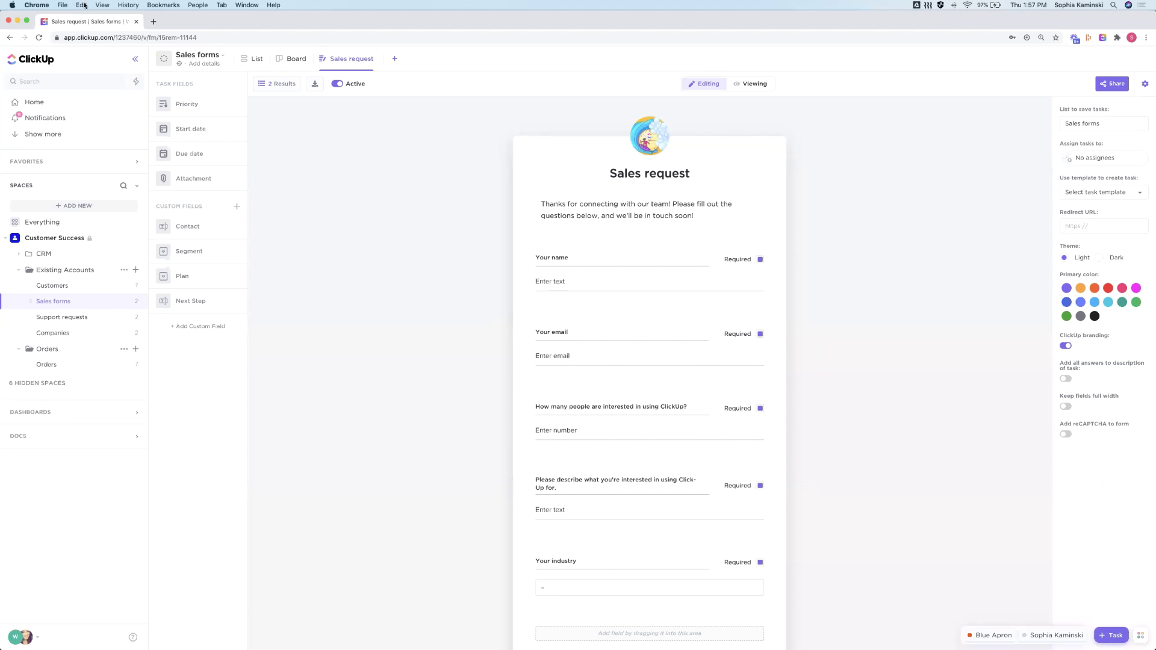
left_click(255, 59)
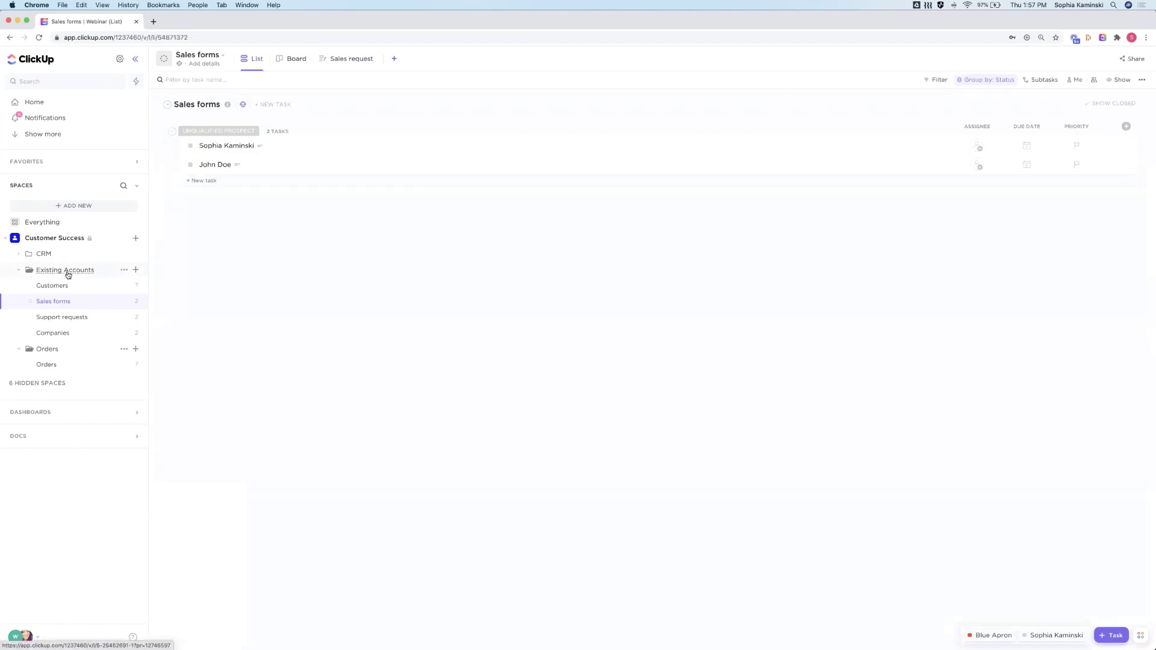
Review the available column fields in the Existing Accounts folder overview
left_click(65, 270)
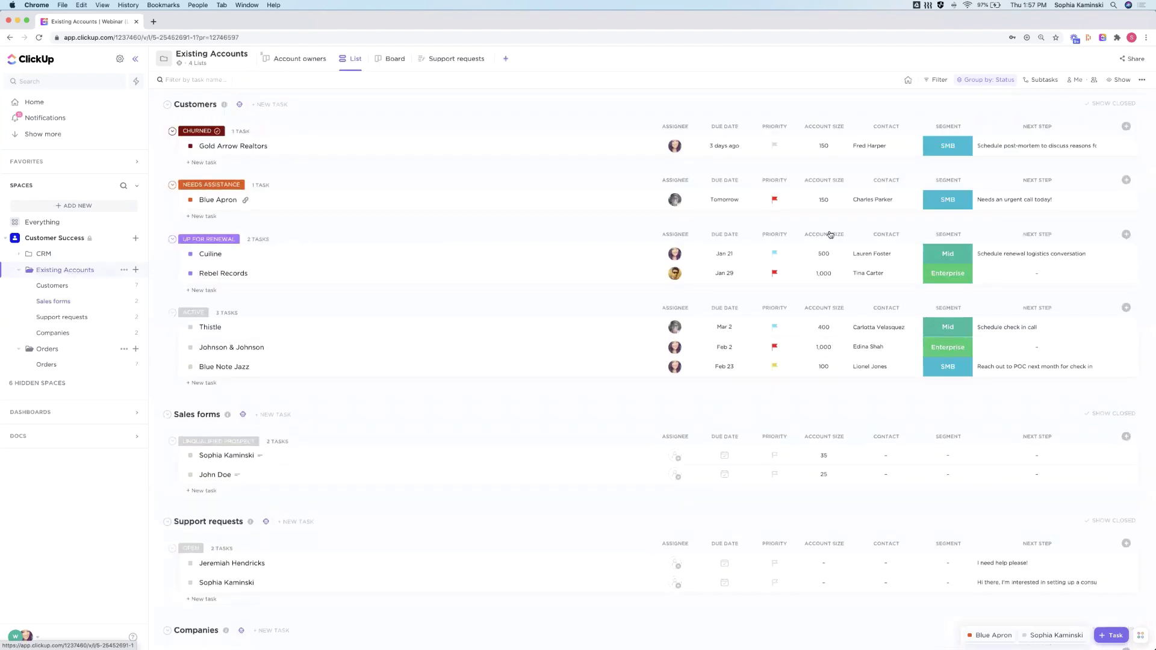
left_click(1126, 126)
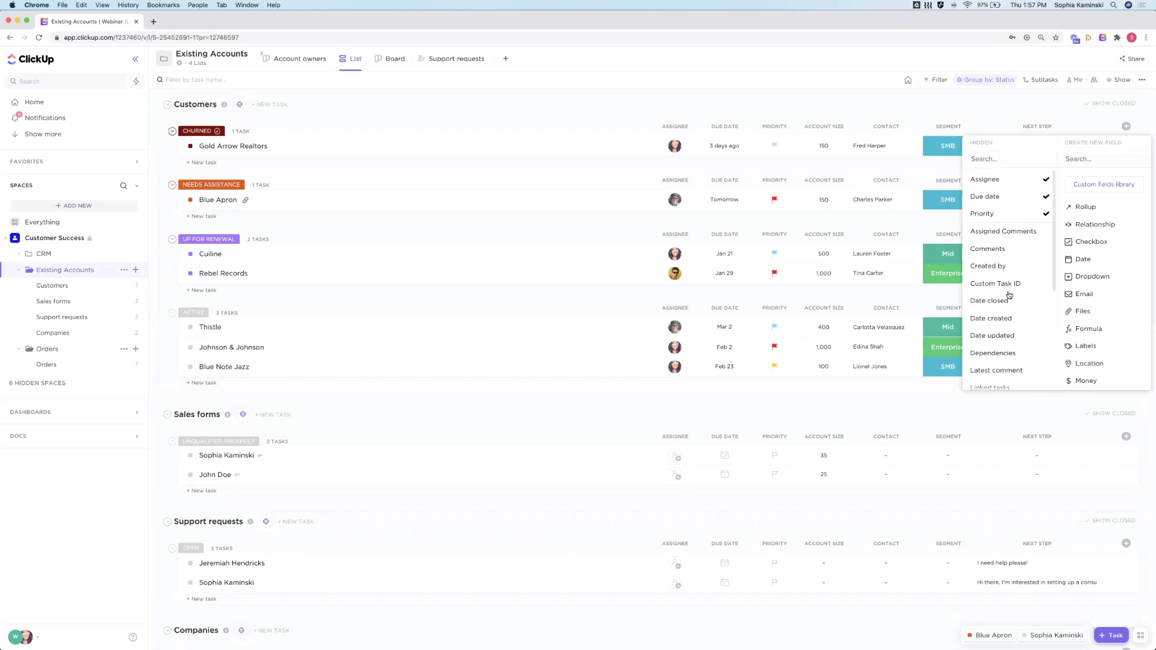
scroll(1010, 295, "down", 3)
scroll(693, 101, "down", 1)
left_click(693, 101)
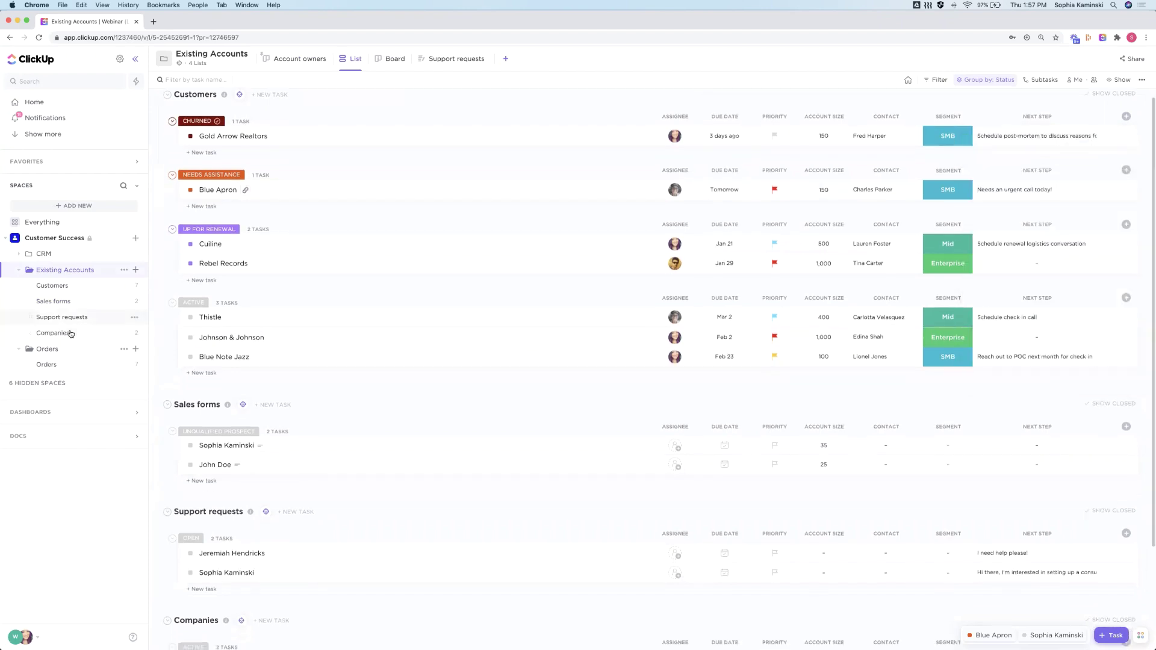
Show the Deals column in the Customers list and check Blue Apron's linked Cisco SF deal
left_click(54, 286)
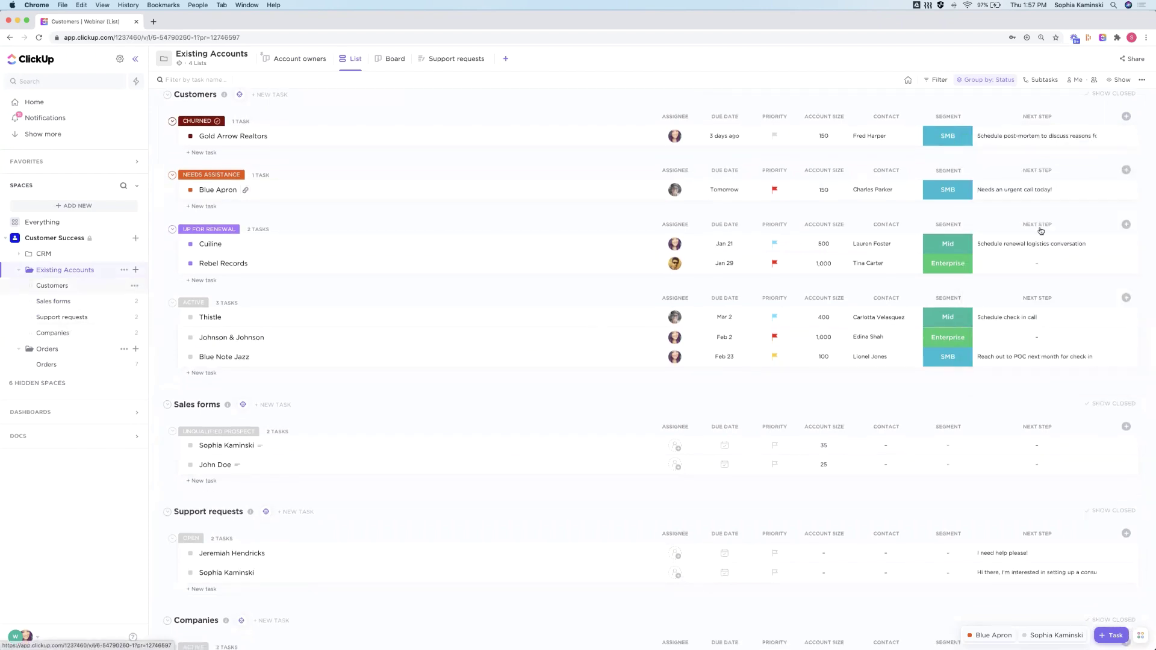
left_click(1126, 126)
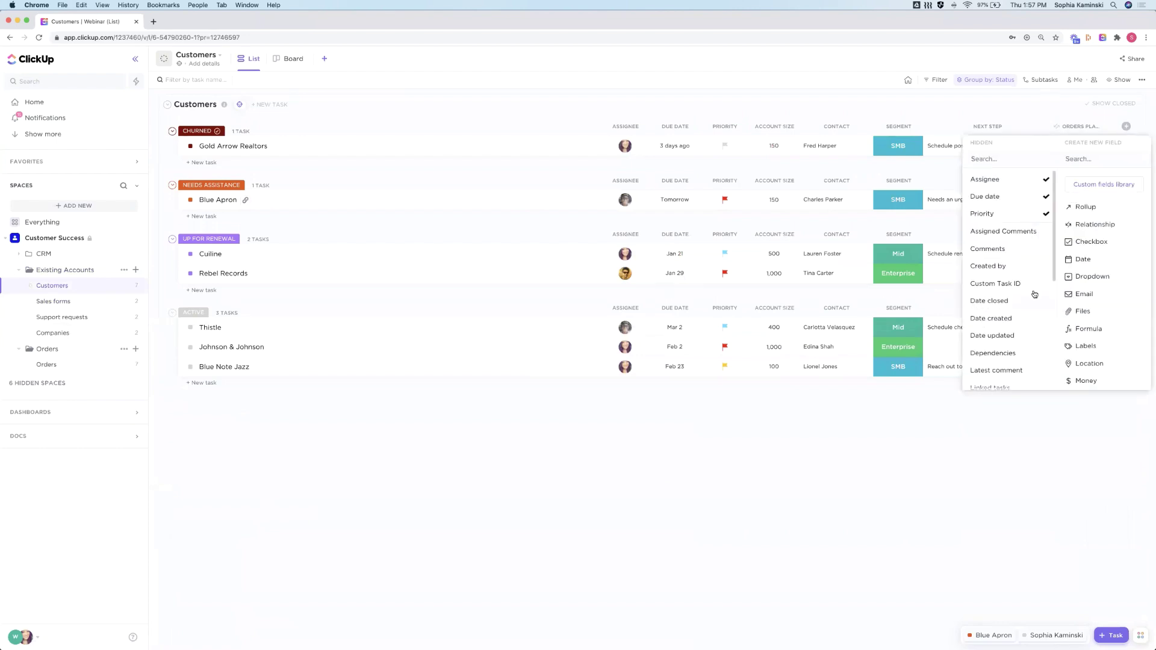
scroll(1014, 286, "down", 4)
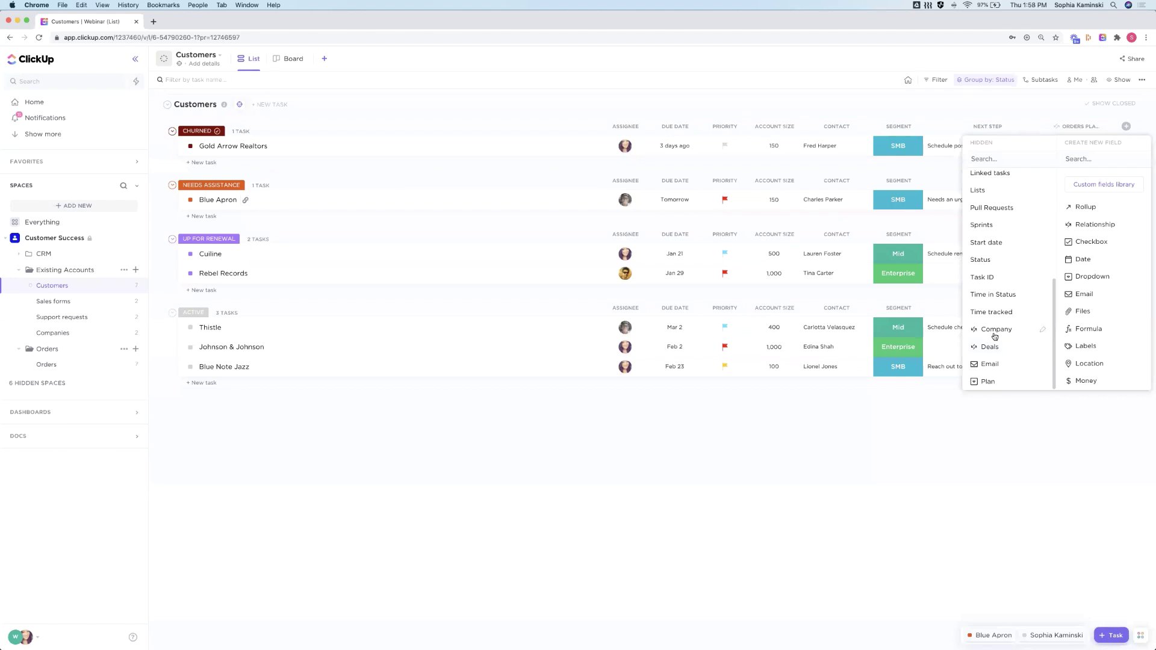
left_click(992, 349)
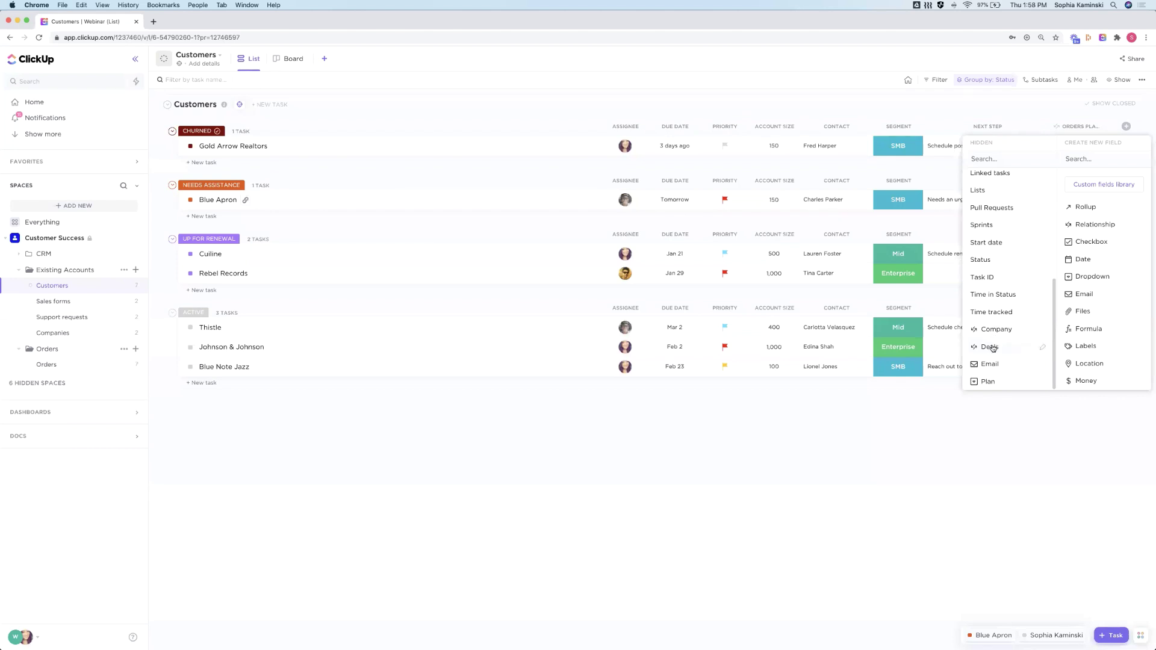
left_click(879, 86)
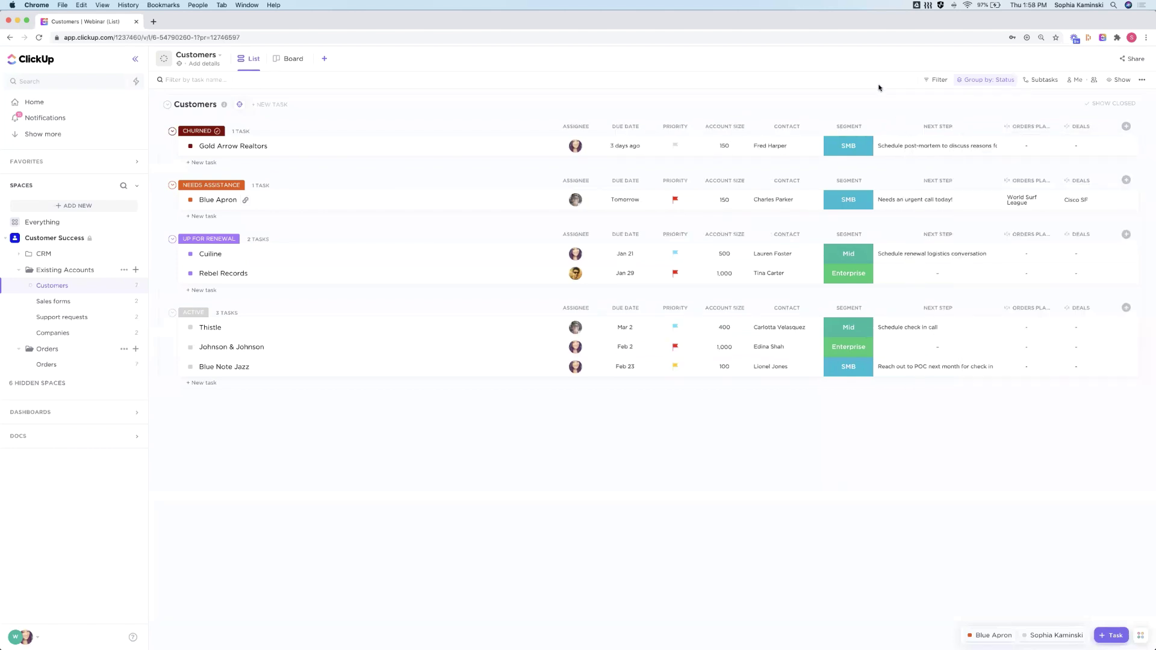
left_click(1081, 205)
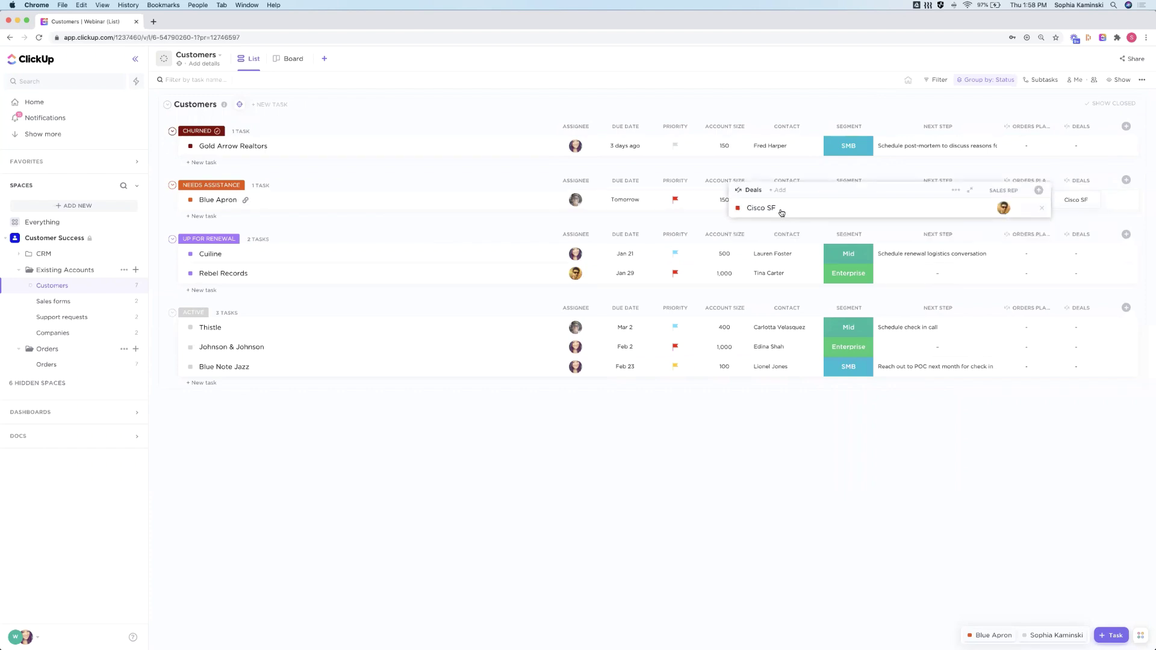
left_click(477, 83)
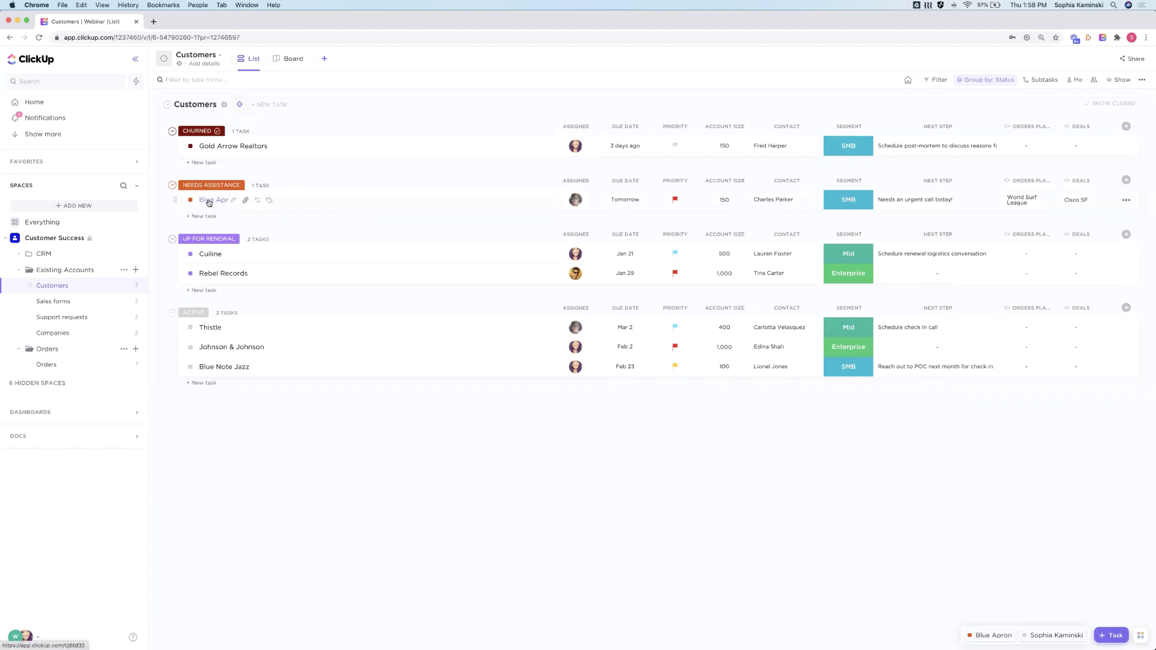
Add three nested subtask levels ('subtask', 'subtask', 'subtasks') under Blue Apron, then collapse them
left_click(259, 203)
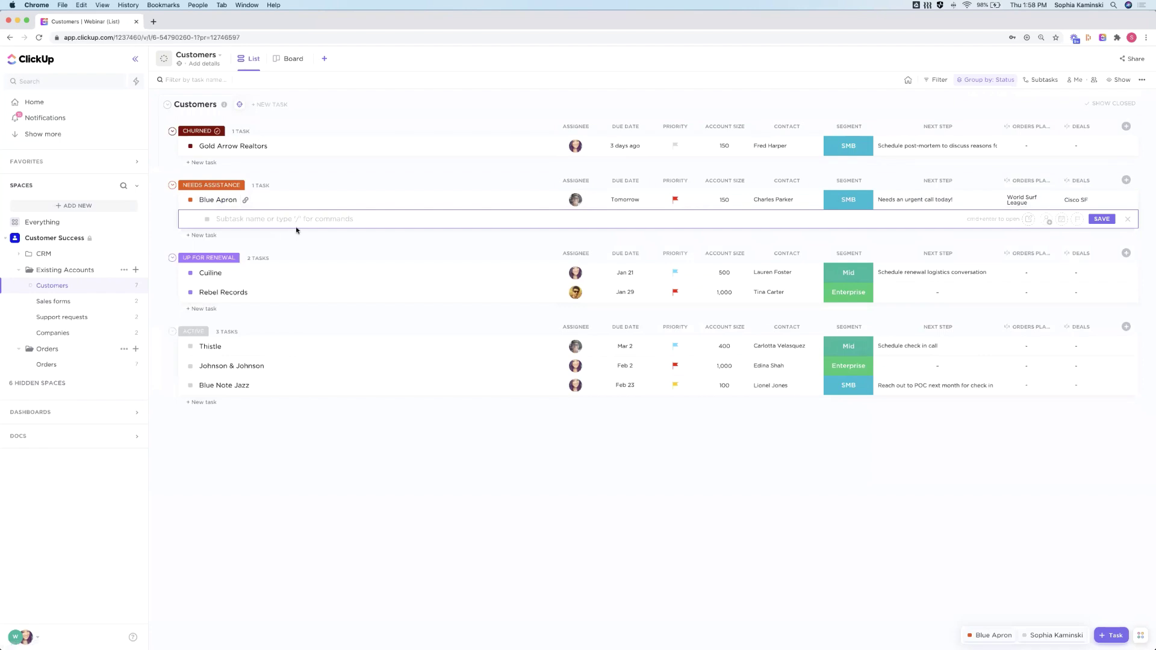
type("subtask")
key("Return")
key("Tab")
type("subtask")
key("Return")
key("Tab")
type("subtasks")
key("Return")
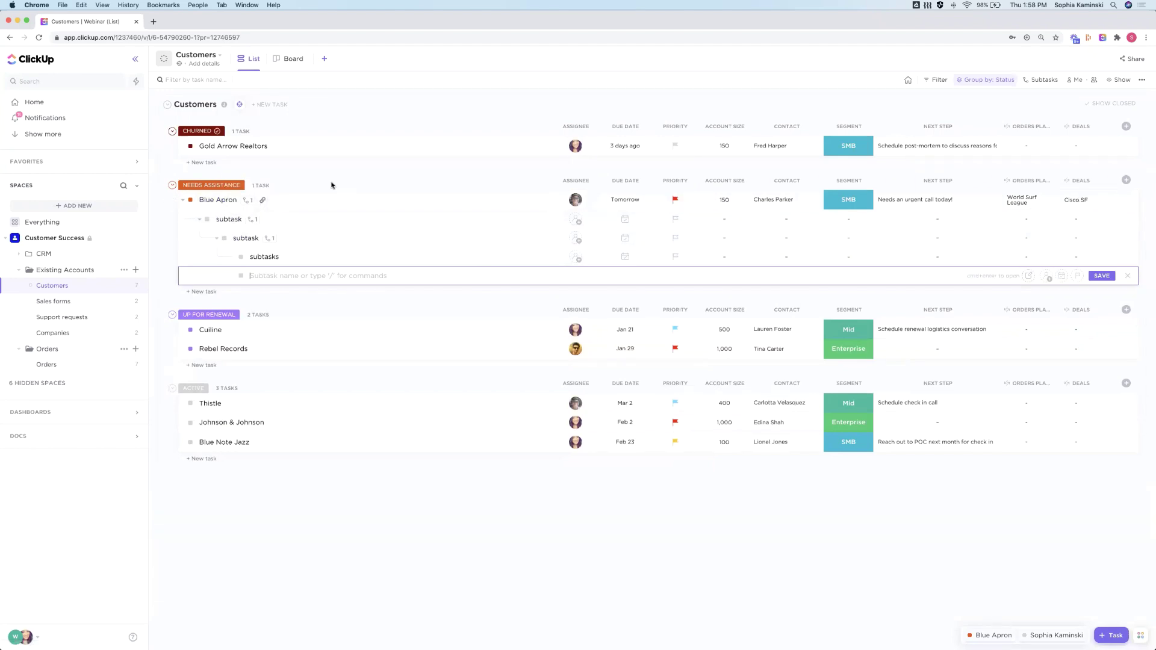
left_click(183, 200)
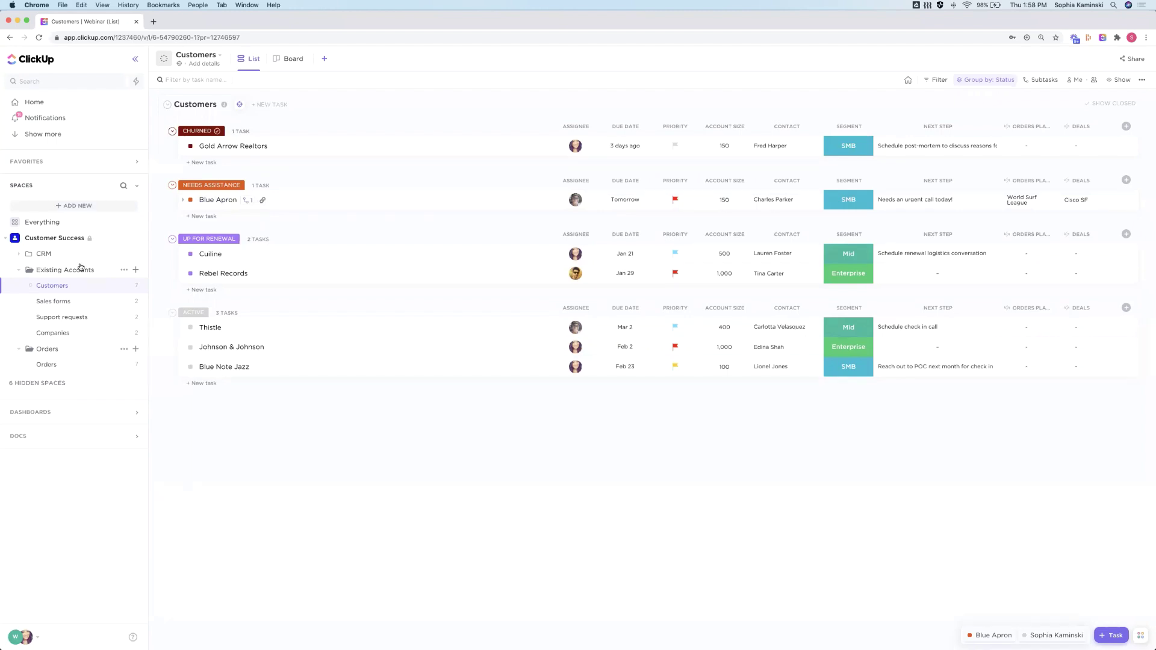
Go to the ClickUp feedback site in a new browser tab
left_click(16, 639)
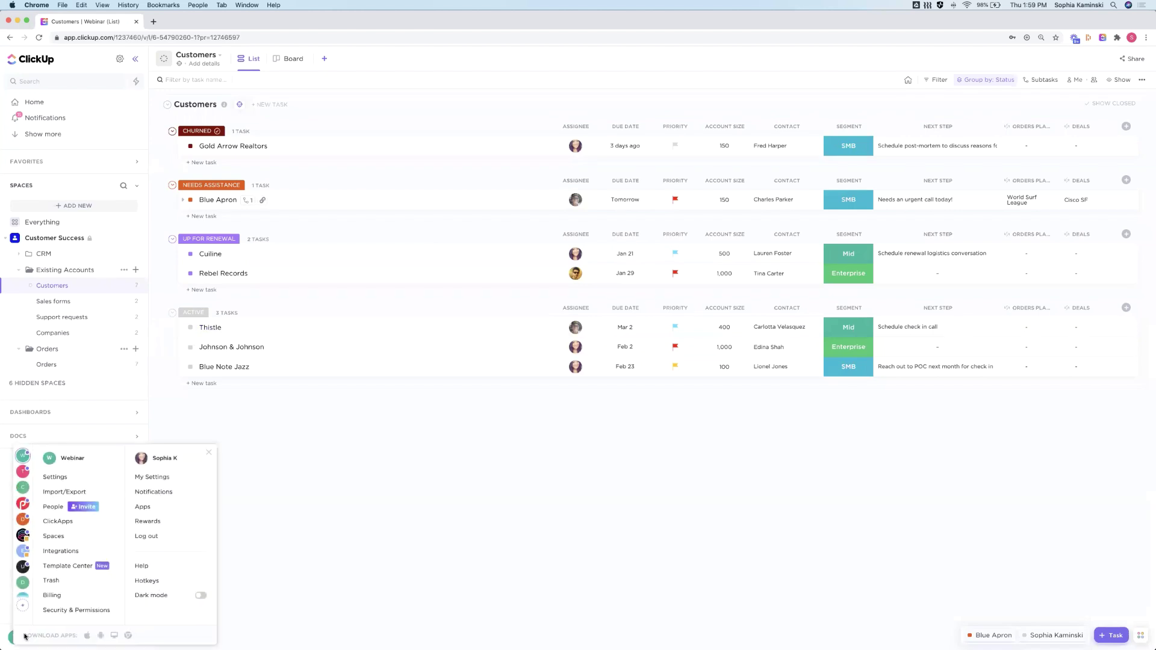
left_click(358, 475)
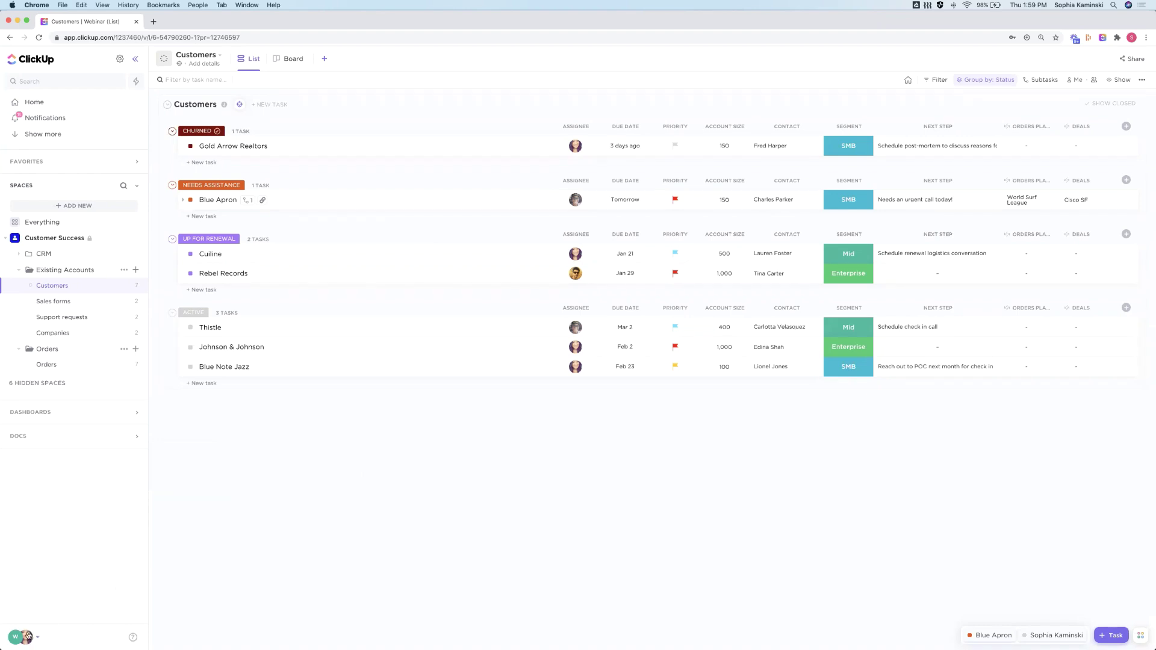
left_click(28, 636)
left_click(206, 62)
left_click(155, 22)
type("feed")
key("Return")
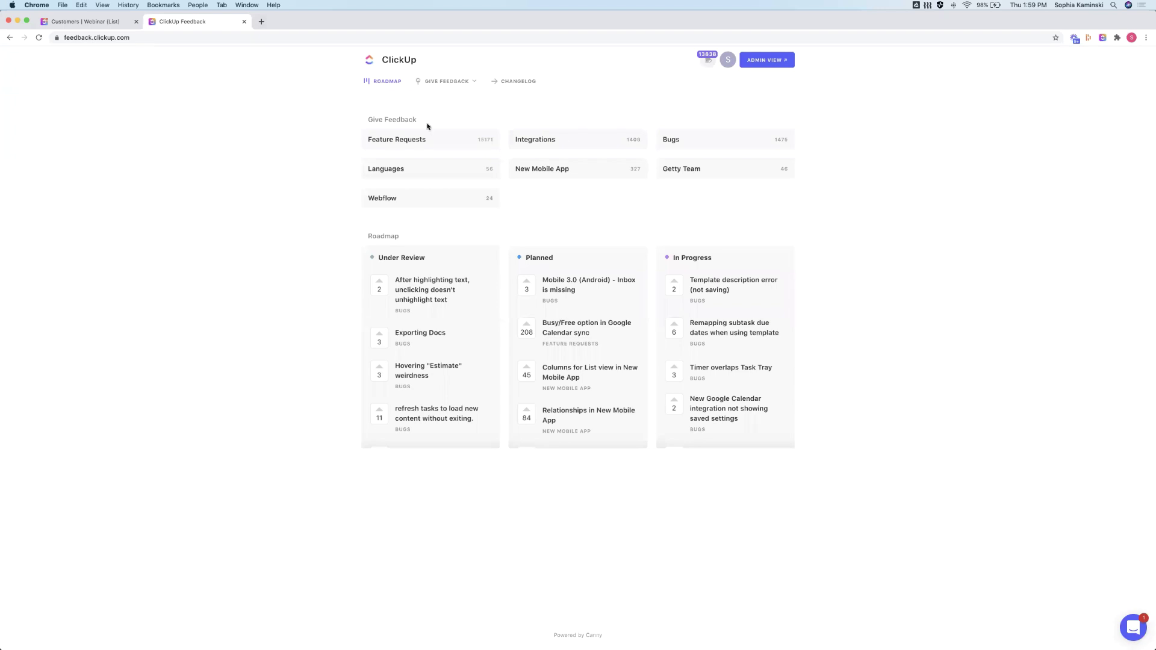
Find and view the Quickbooks request on the Integrations board, then close the feedback tab
left_click(557, 140)
left_click(777, 120)
type("quick")
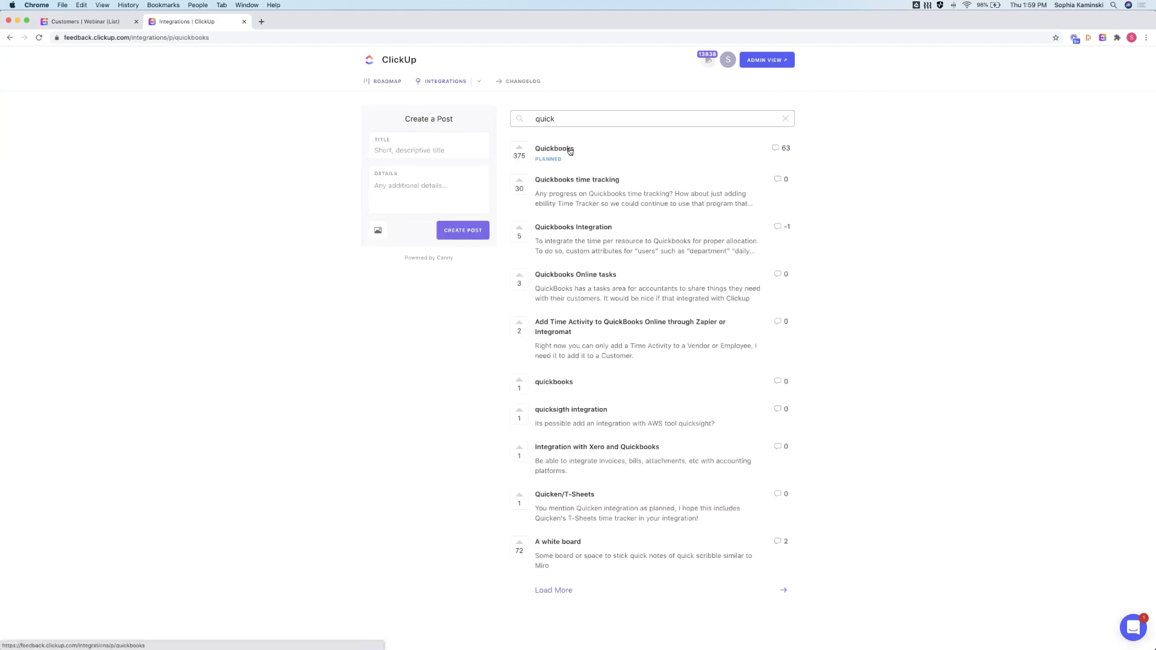
left_click(570, 150)
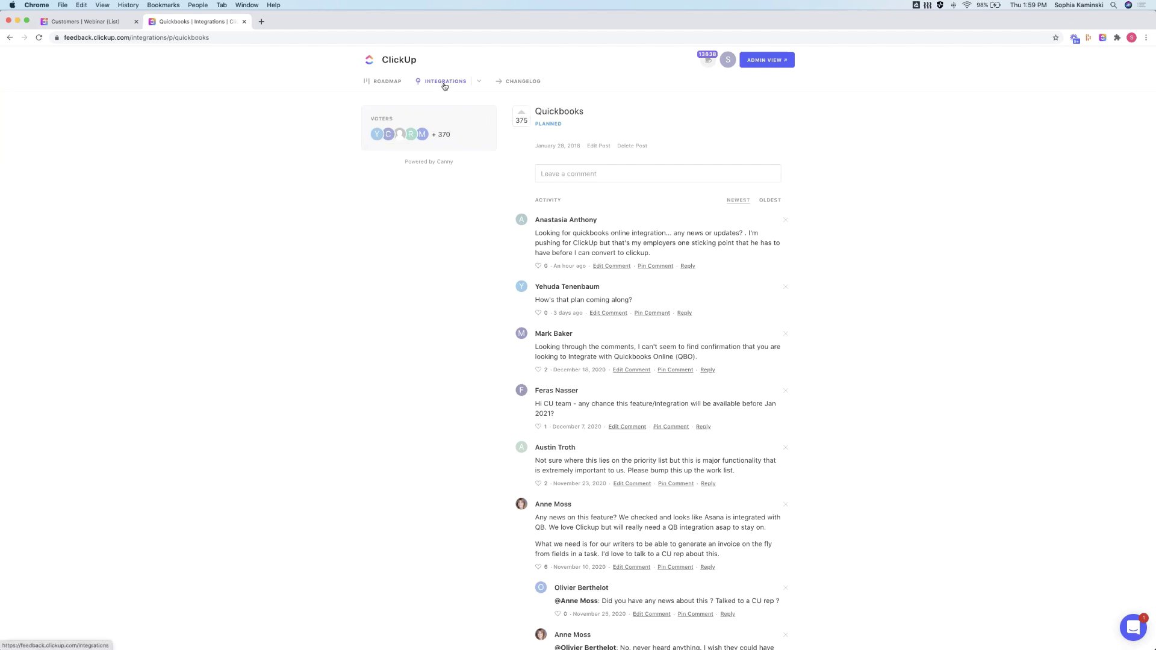
left_click(444, 84)
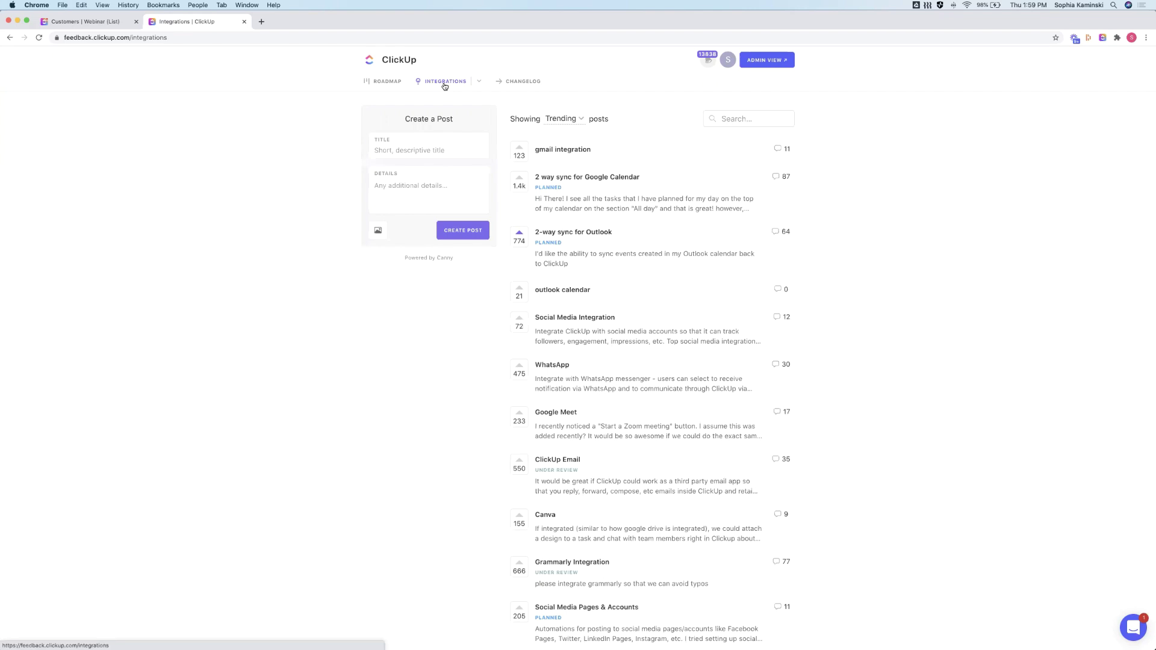
left_click(245, 22)
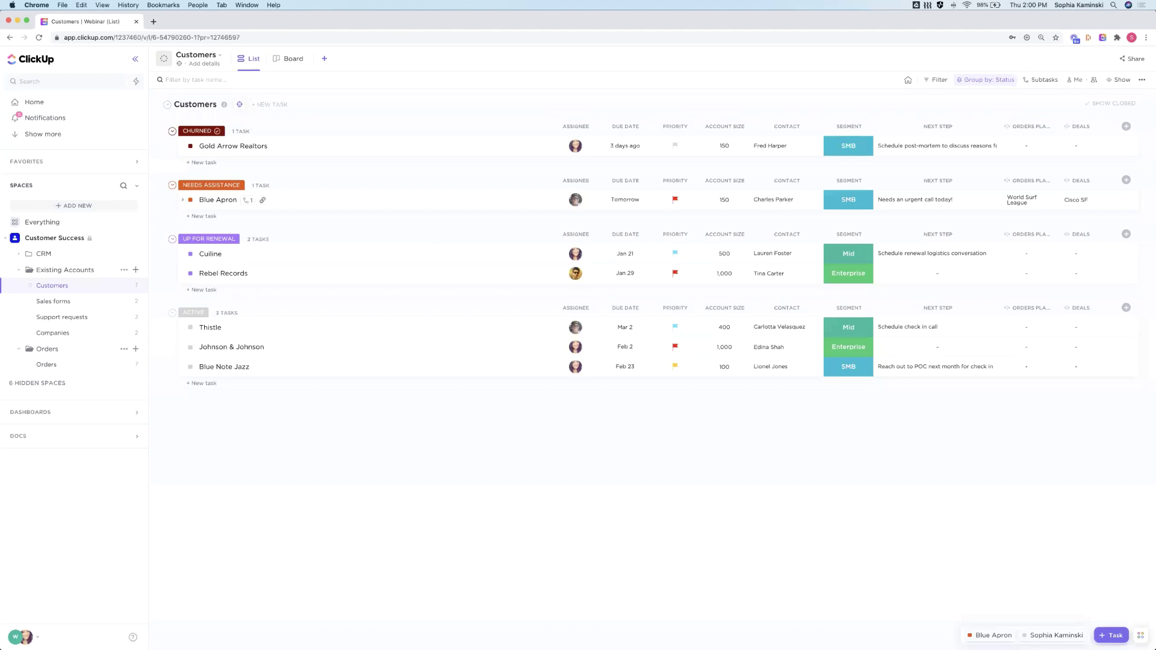
Collapse the Customer Success space, then open and close the Help Resource Center
left_click(7, 240)
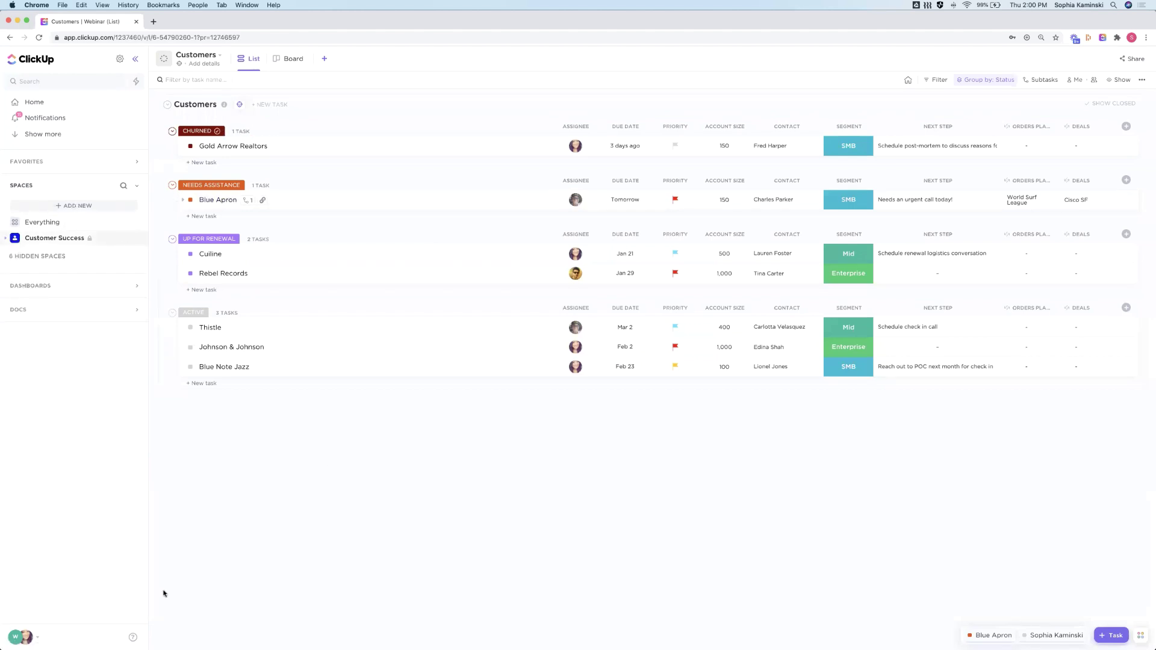
left_click(20, 638)
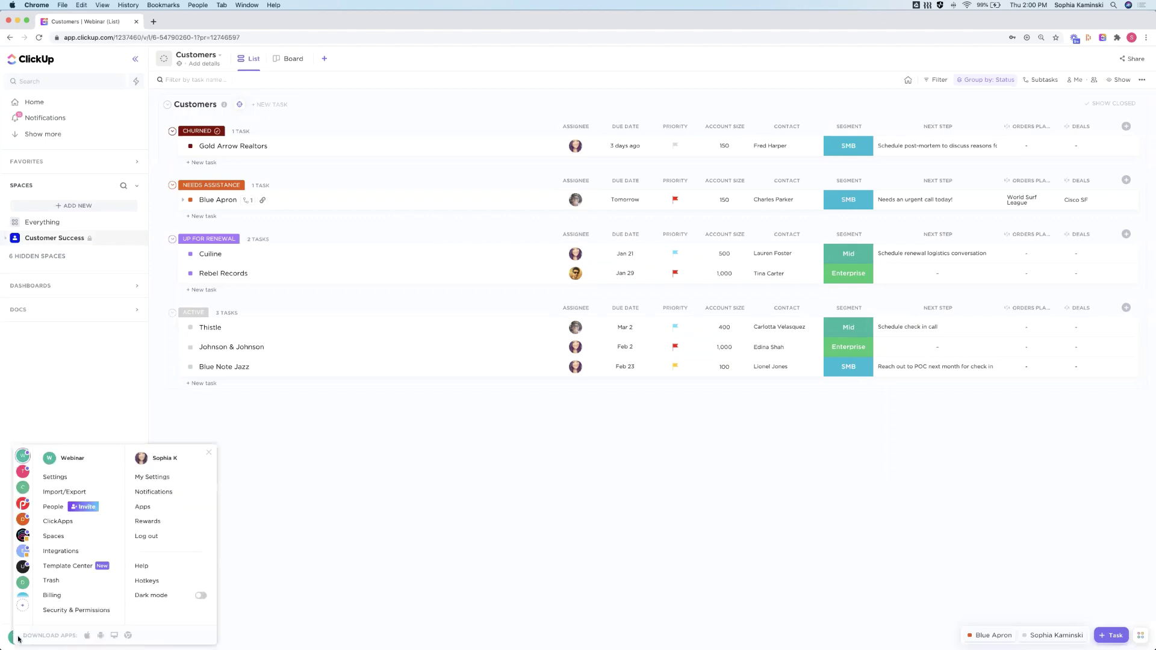
left_click(135, 566)
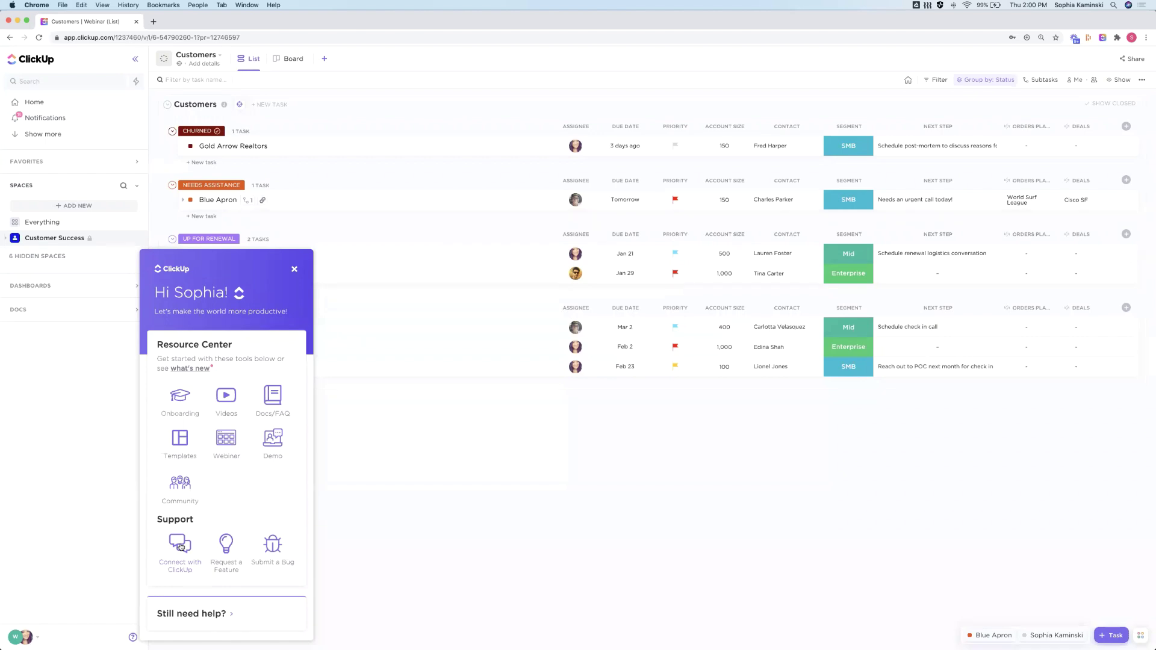
left_click(294, 271)
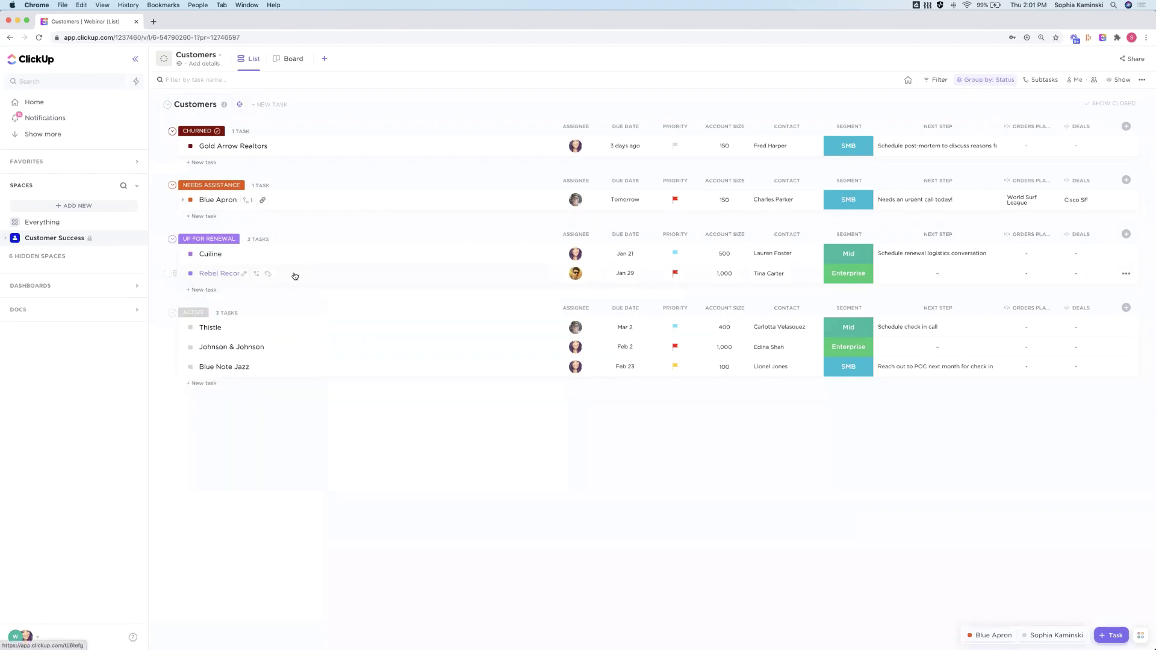